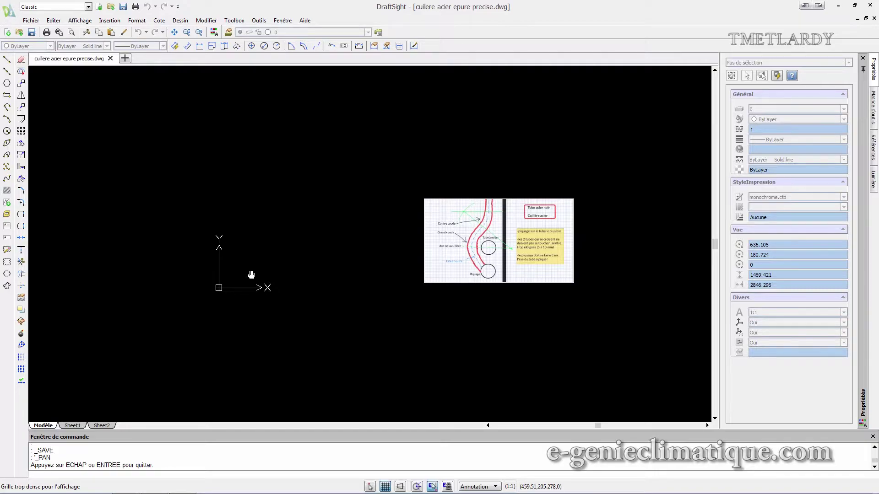
Draw a circle with a diameter of 27 centred at 70,80
scroll(251, 274, up, 8)
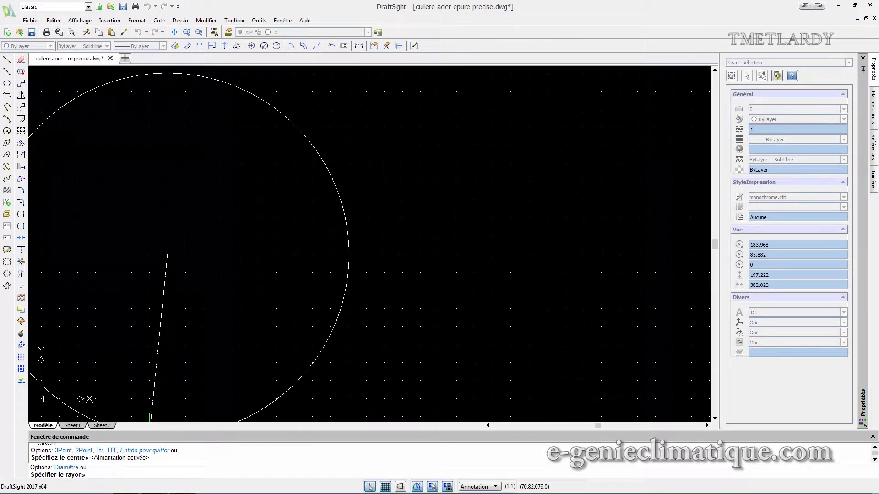
text(d)
key(Return)
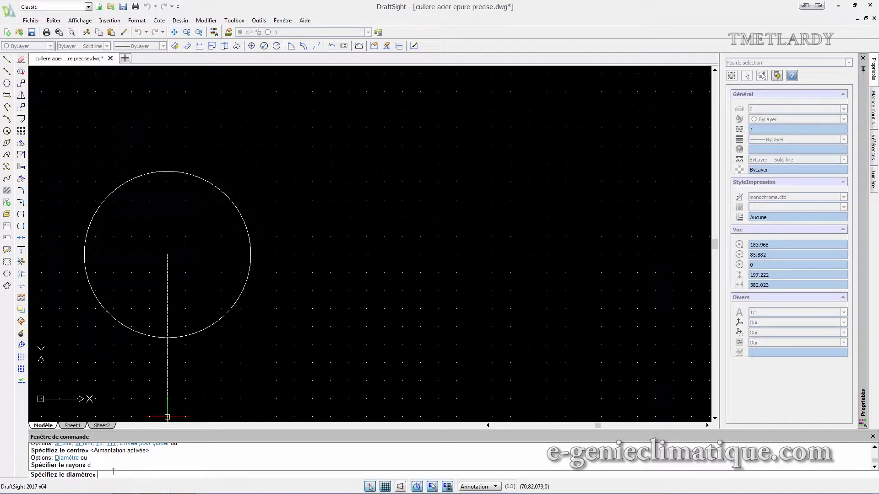
text(27)
key(Return)
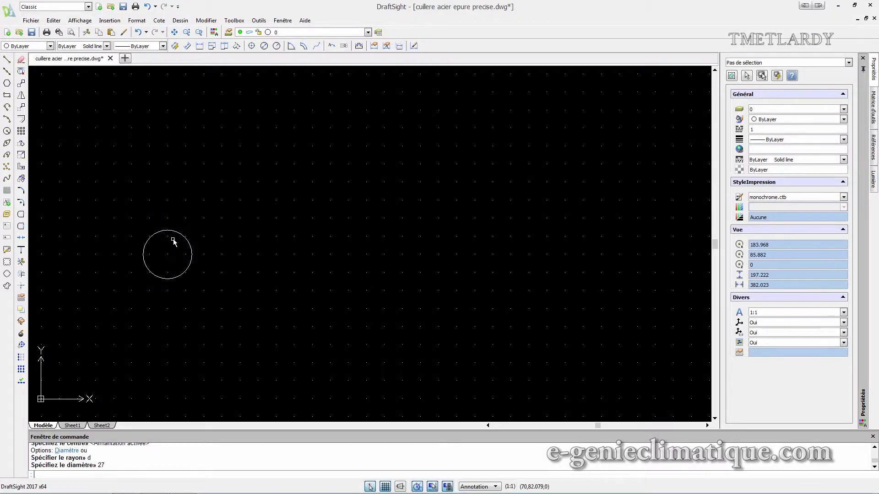
scroll(172, 241, down, 8)
scroll(173, 242, up, 8)
scroll(166, 278, up, 1)
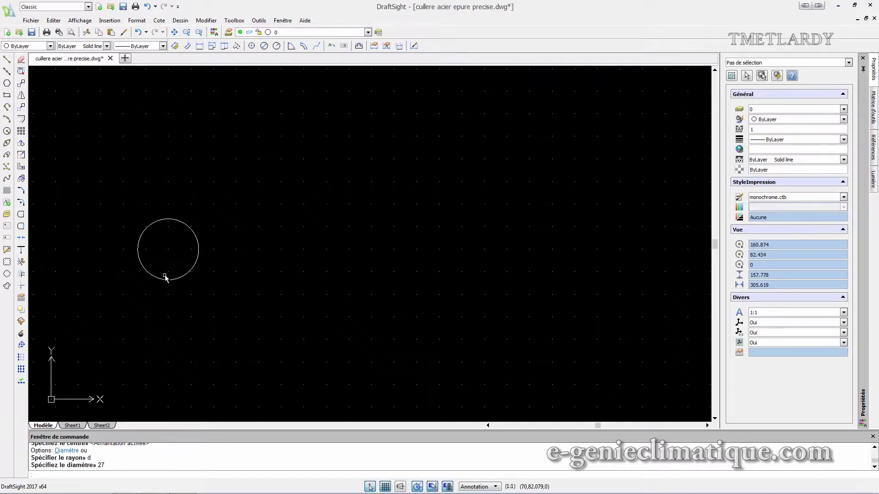
click(73, 426)
click(49, 426)
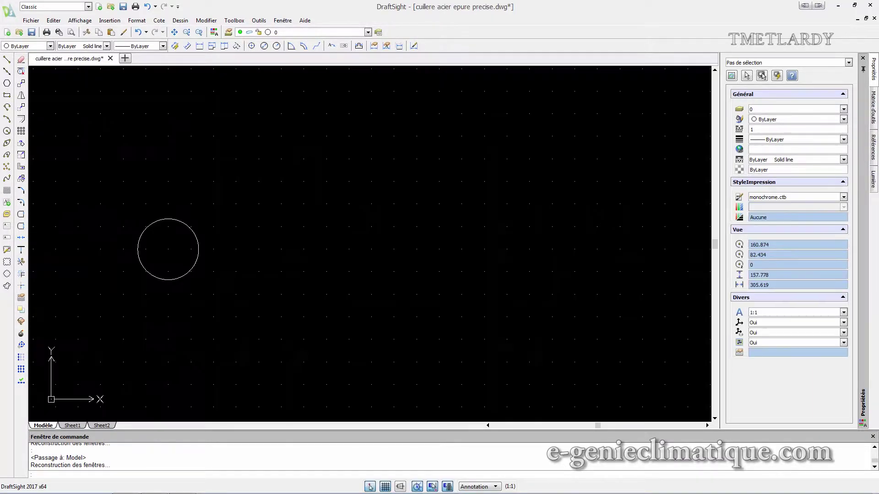
scroll(167, 263, up, 1)
scroll(167, 264, down, 1)
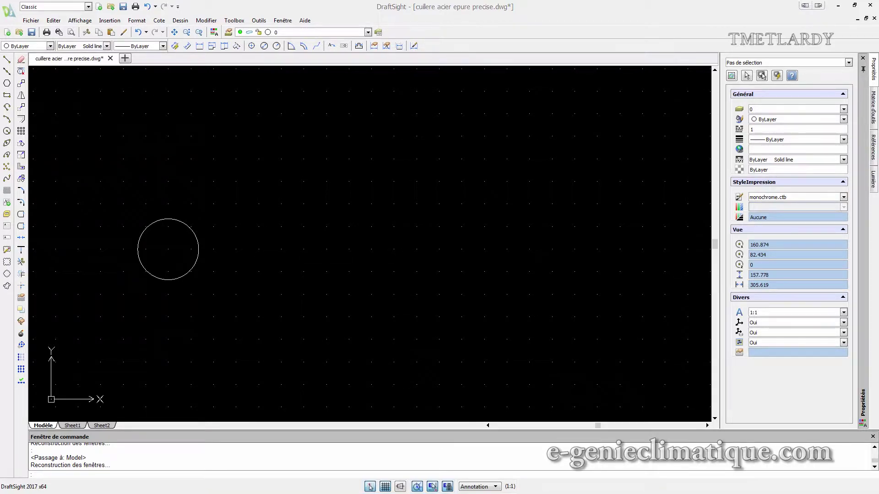
click(369, 32)
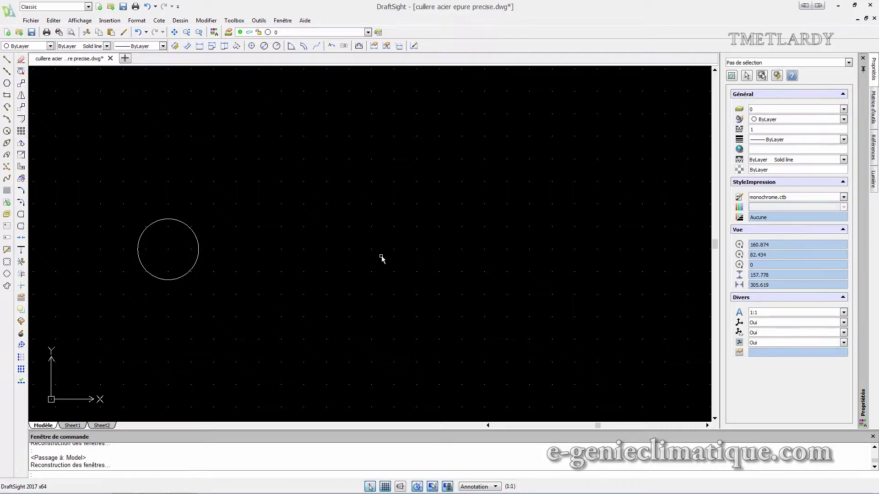
Draw a horizontal line 65 long, extending right from the circle's centre
click(7, 60)
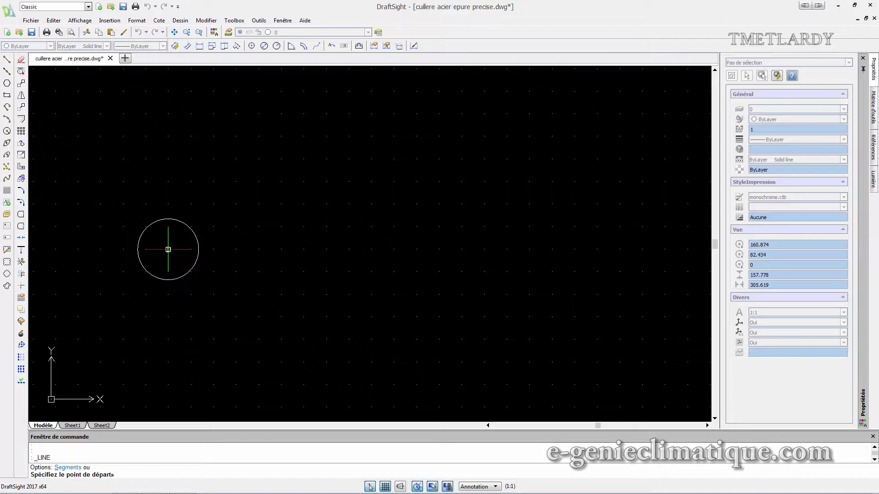
click(168, 249)
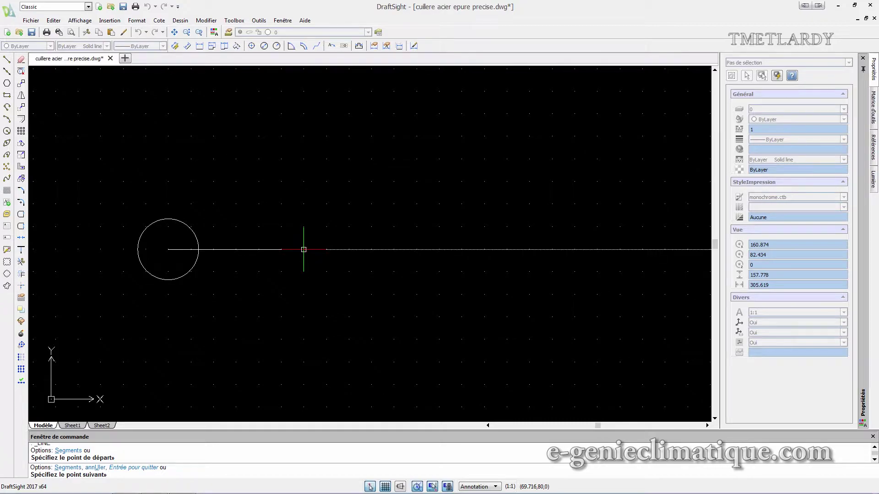
text(65)
key(Return)
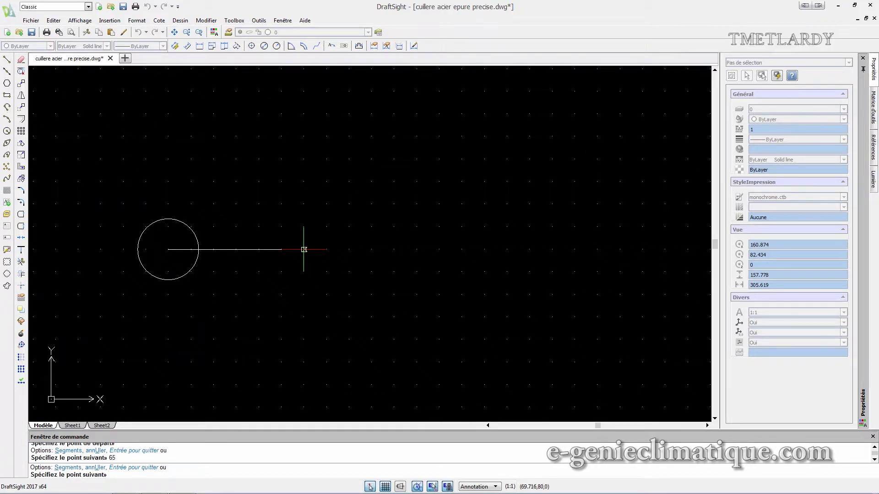
key(Escape)
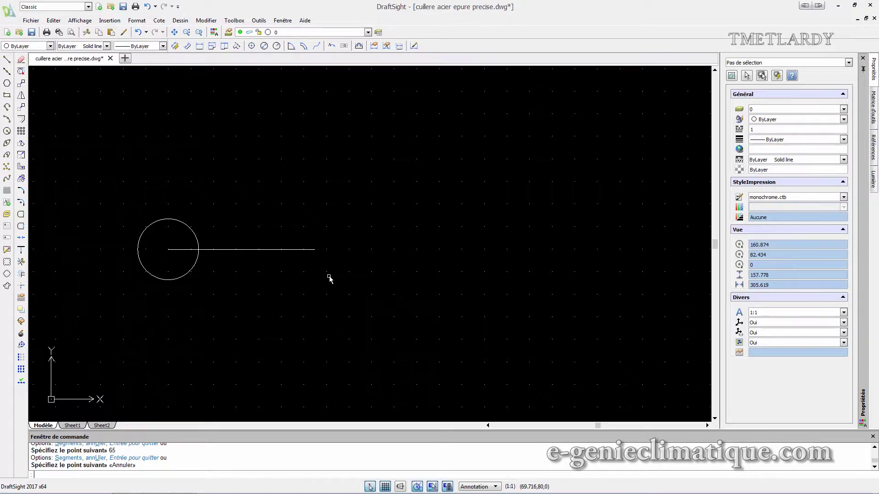
Try a circle with a radius of 65 centred on the line's free end, and remove it
click(315, 249)
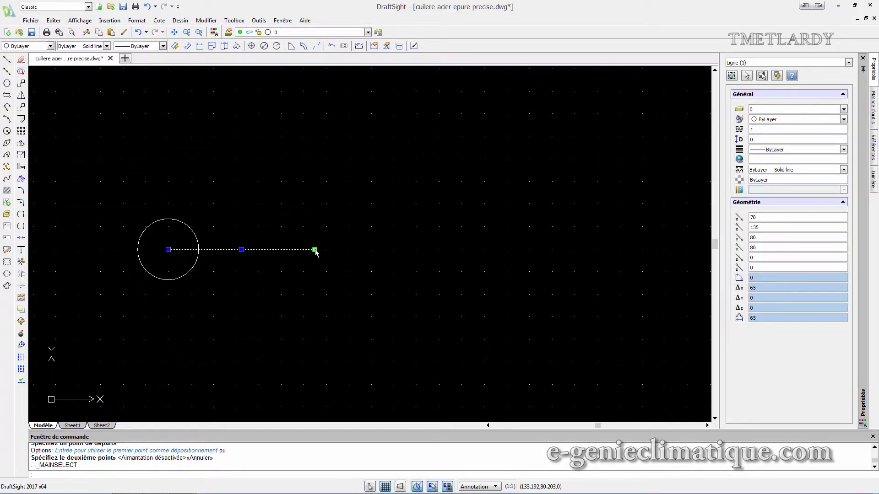
click(144, 229)
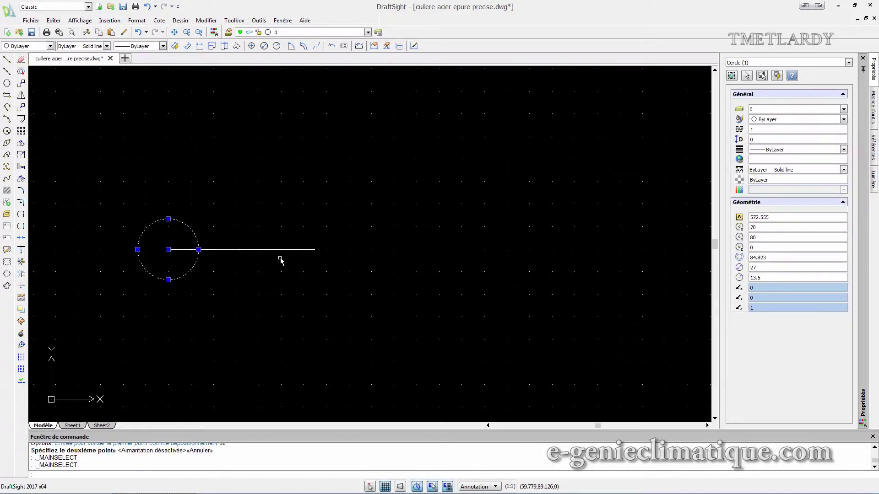
click(261, 250)
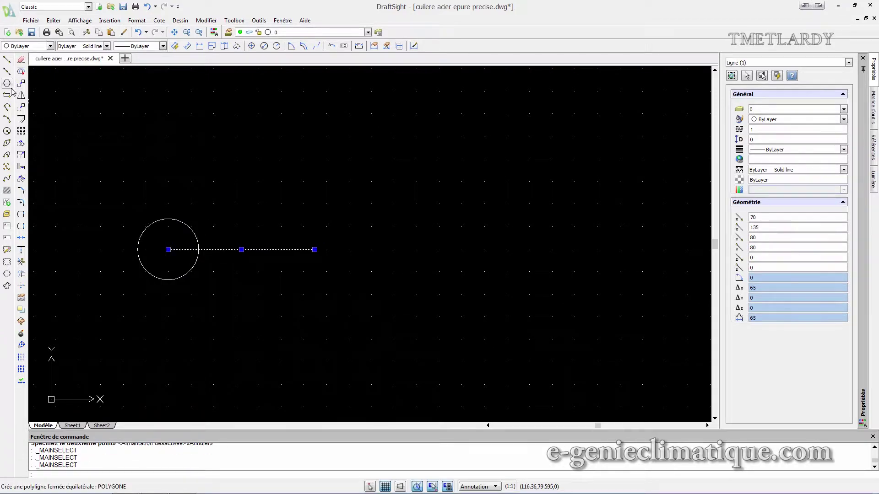
click(7, 131)
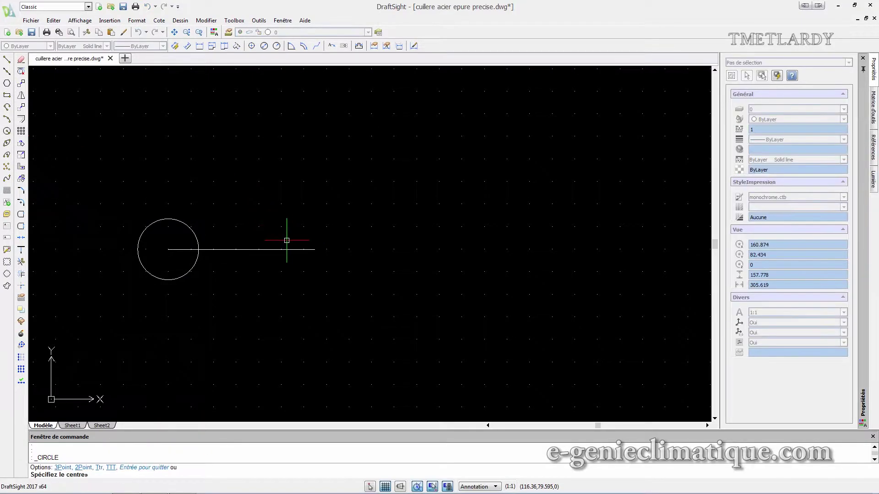
click(315, 249)
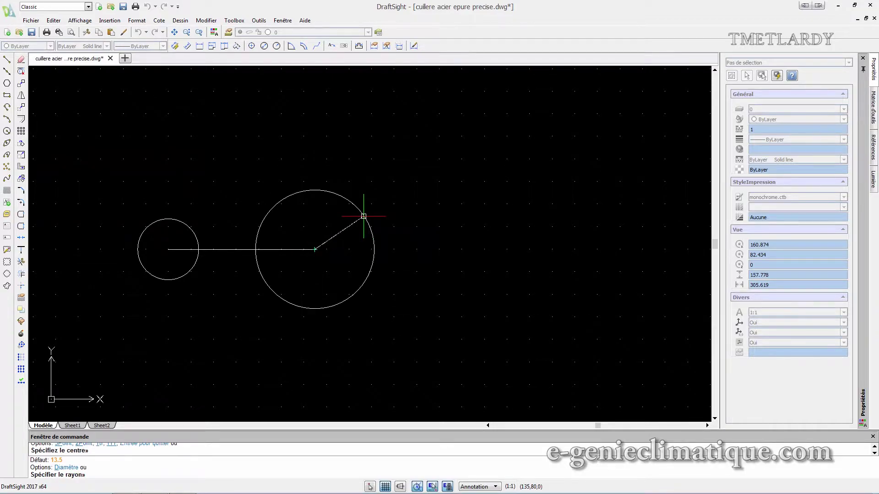
text(65)
key(Return)
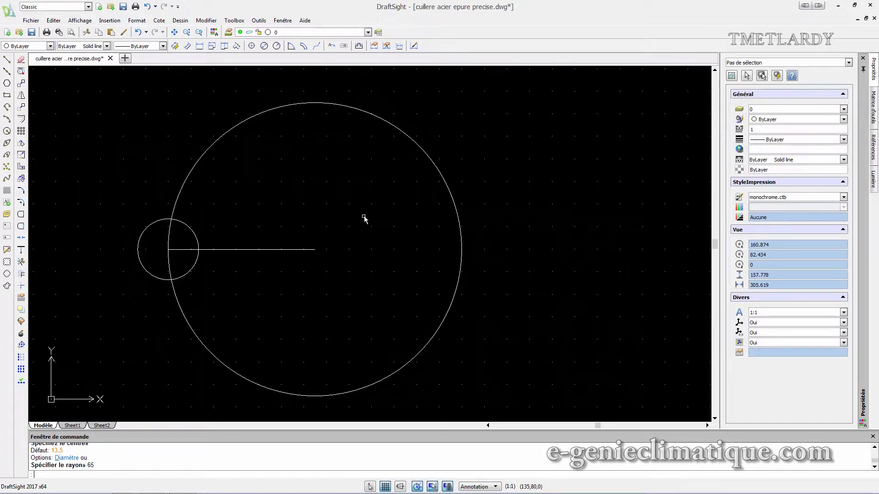
key(Escape)
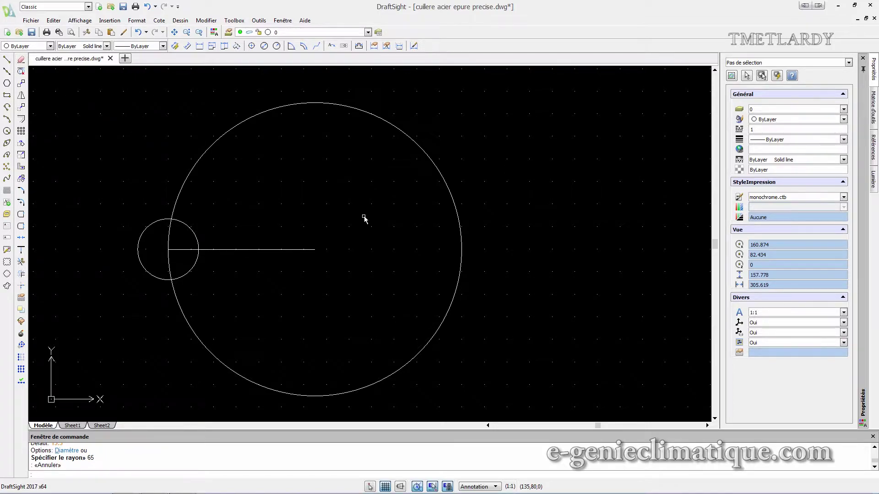
key(ctrl+z)
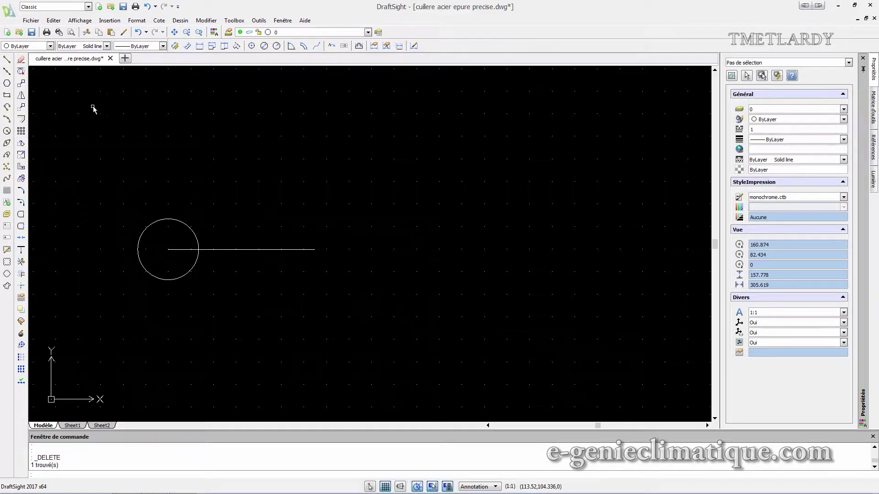
Try a circle with a radius of 27 centred on the line's free end, and undo it
click(7, 131)
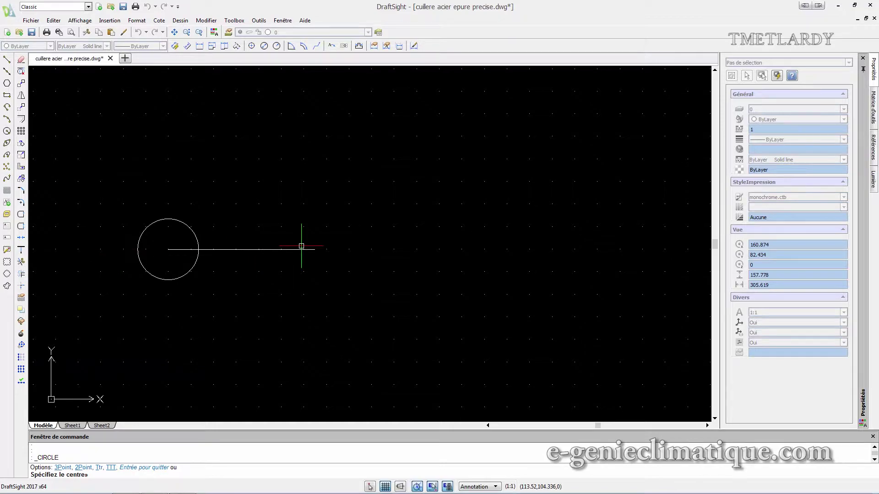
click(315, 250)
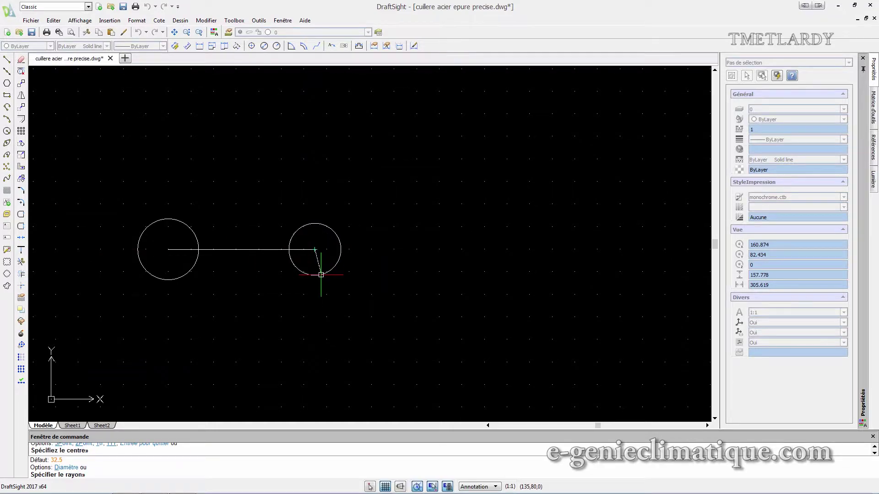
text(27)
key(Return)
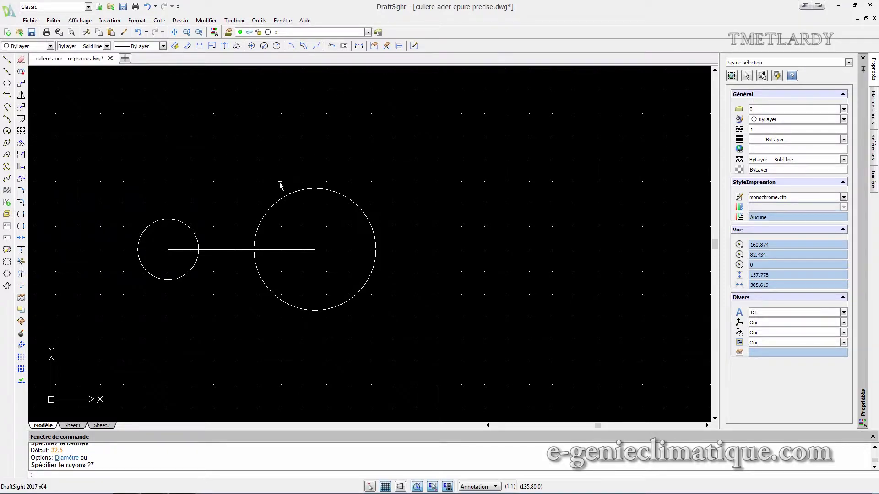
click(138, 32)
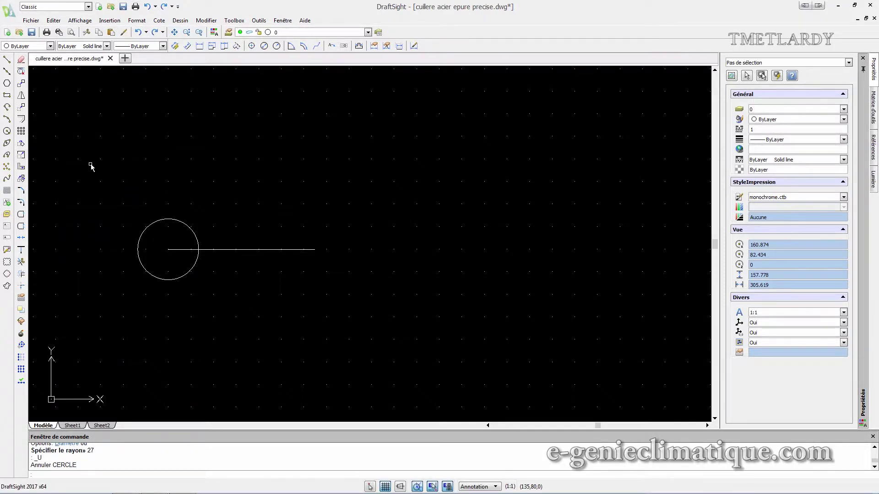
Draw a second circle with a diameter of 27 centred on the free end of the horizontal line
click(6, 131)
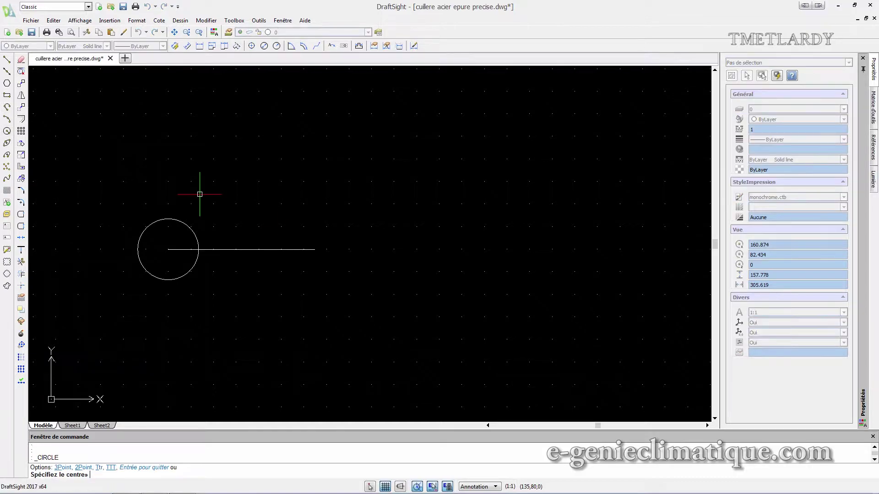
click(314, 249)
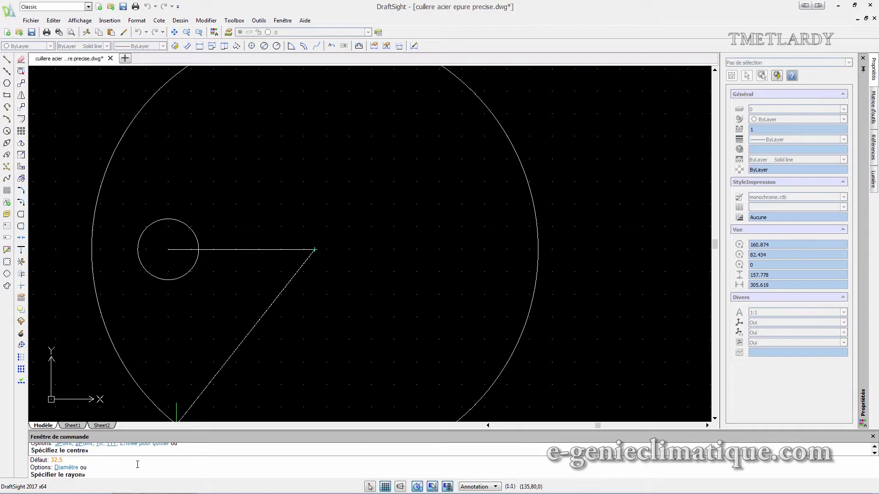
text(d)
key(Return)
text(27)
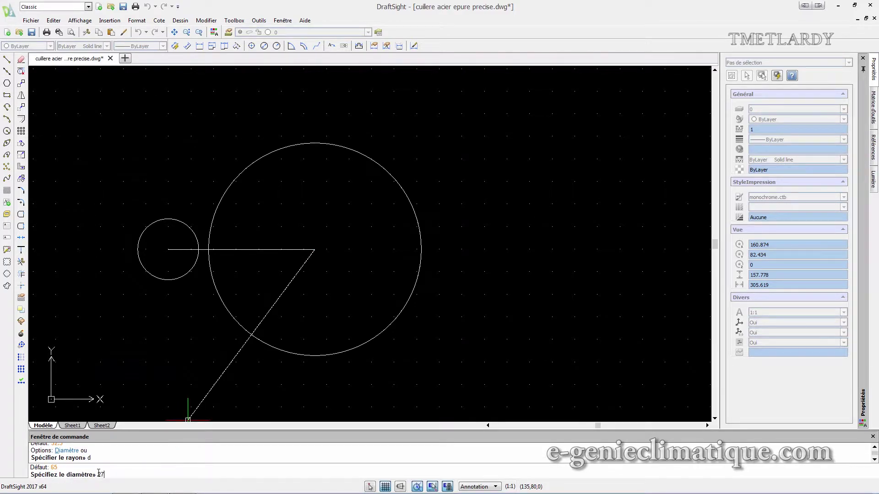
key(Return)
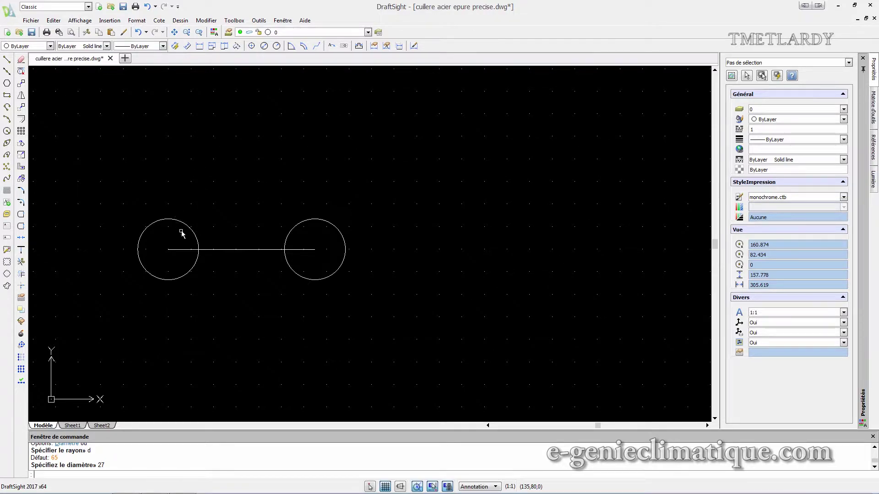
Add a horizontal linear dimension across the left circle's full width, placed above the circle
click(159, 20)
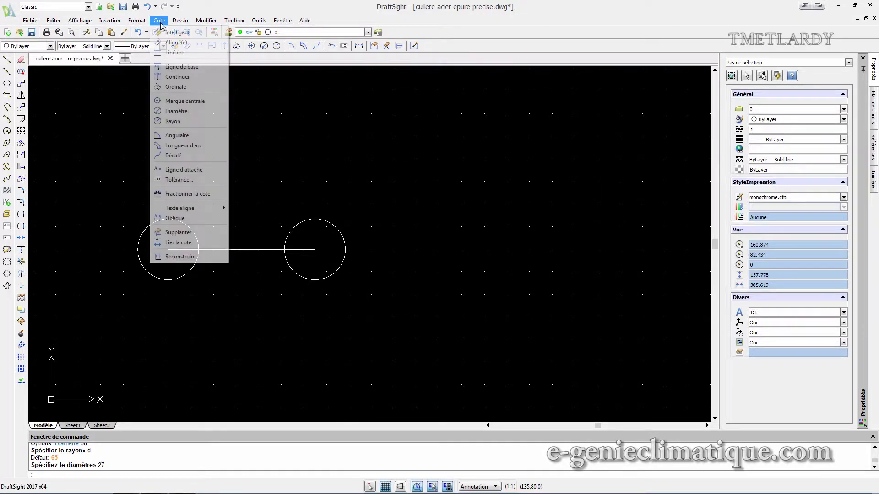
click(173, 52)
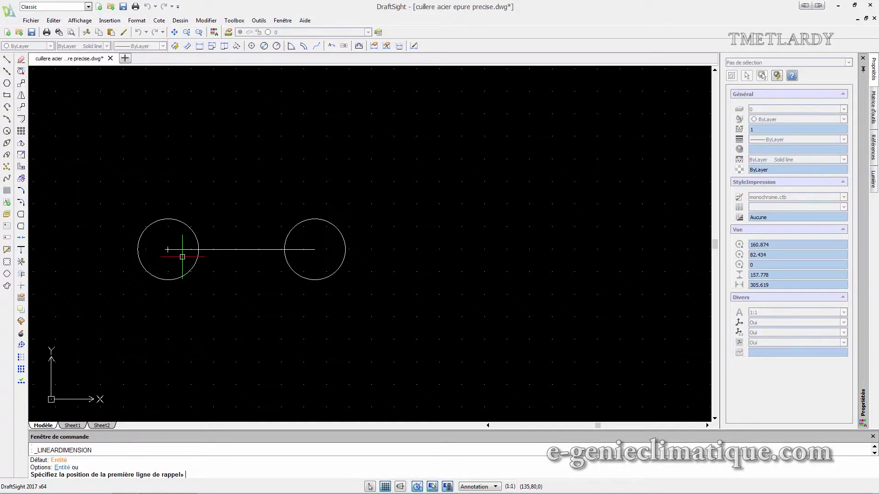
click(139, 248)
click(198, 249)
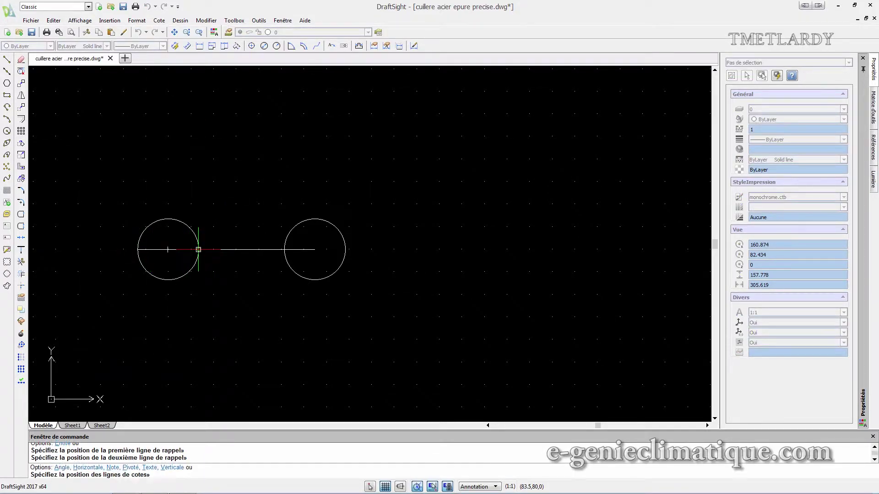
click(205, 186)
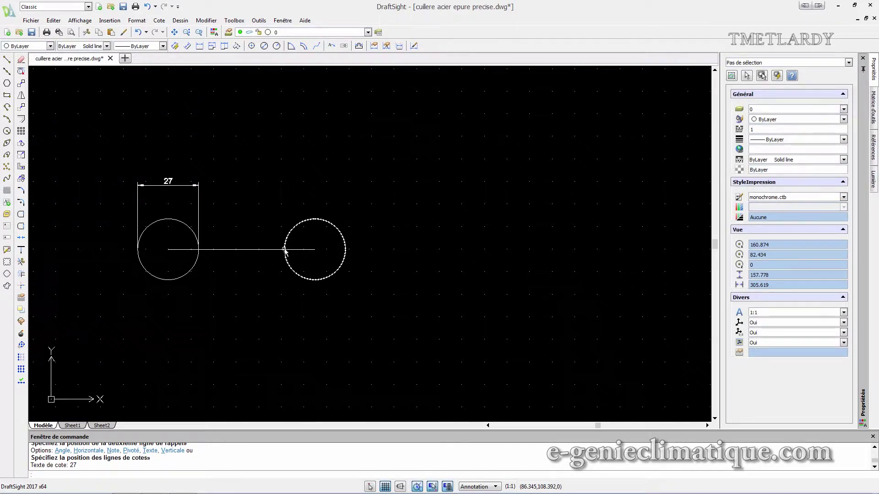
Add a horizontal linear dimension across the right circle's full width, placed below the circle
right_click(285, 194)
click(287, 198)
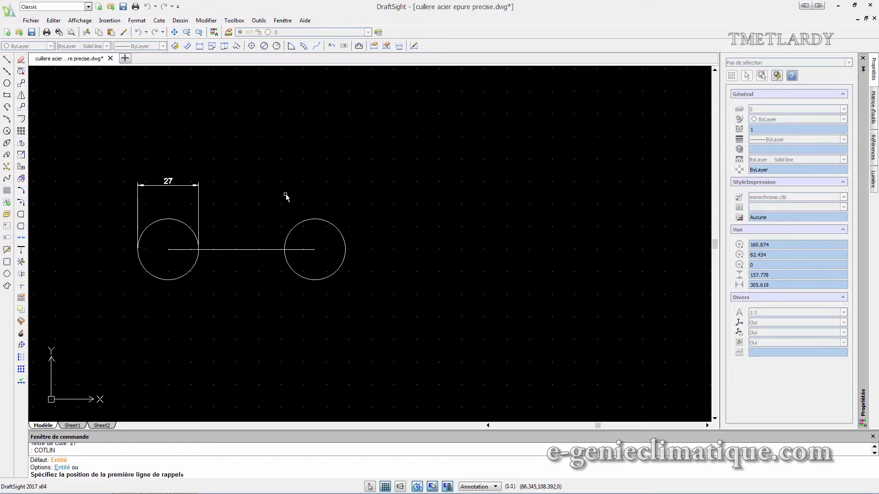
click(285, 249)
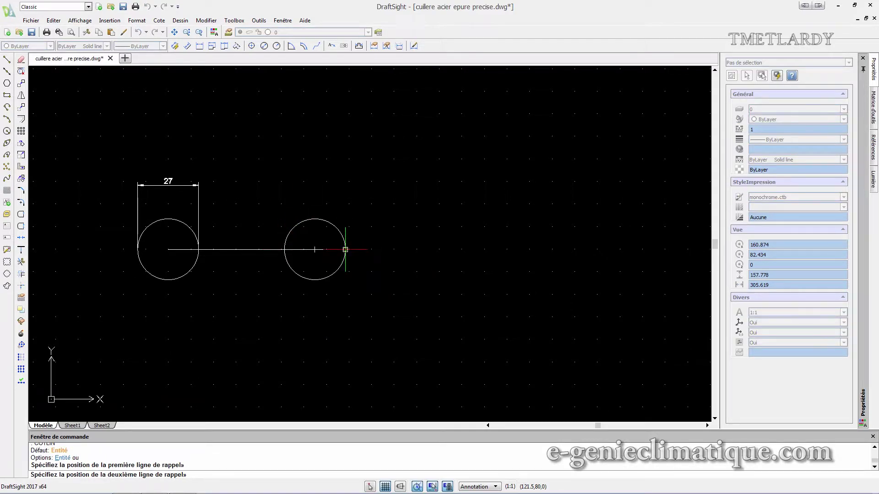
click(346, 249)
click(343, 309)
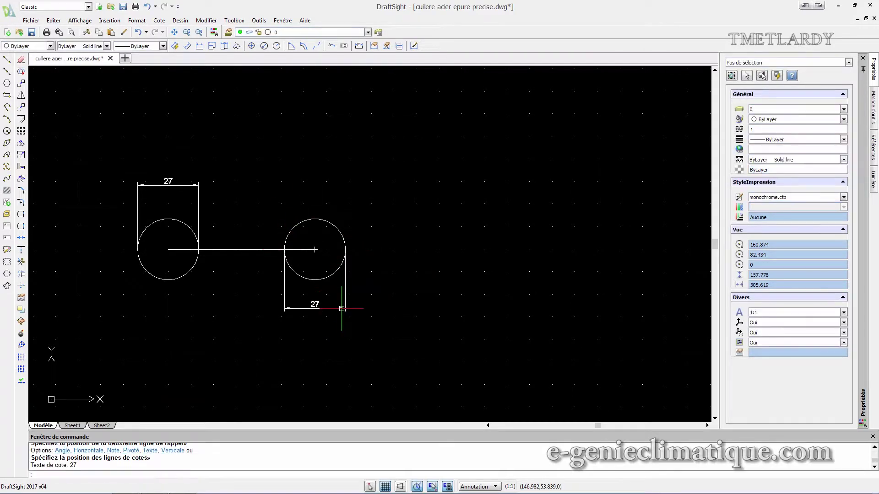
Move the left circle's width dimension below the circle, roughly level with the right circle's dimension
click(167, 185)
click(168, 181)
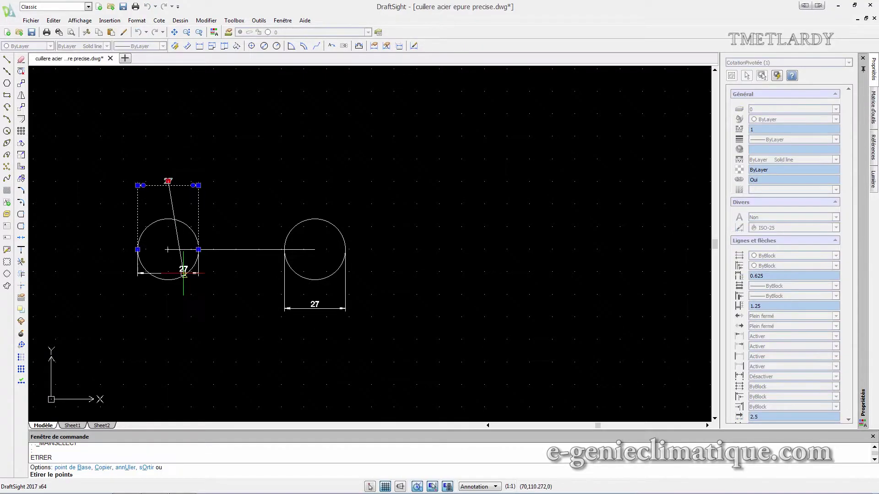
click(181, 308)
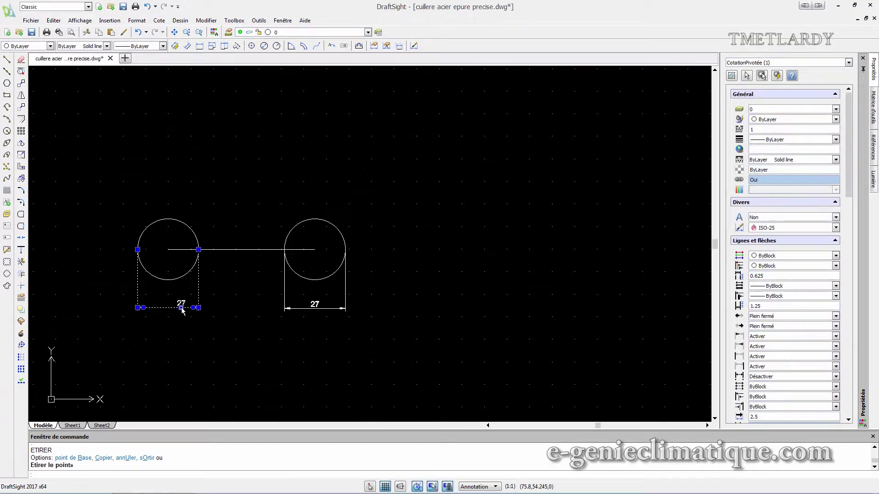
key(Escape)
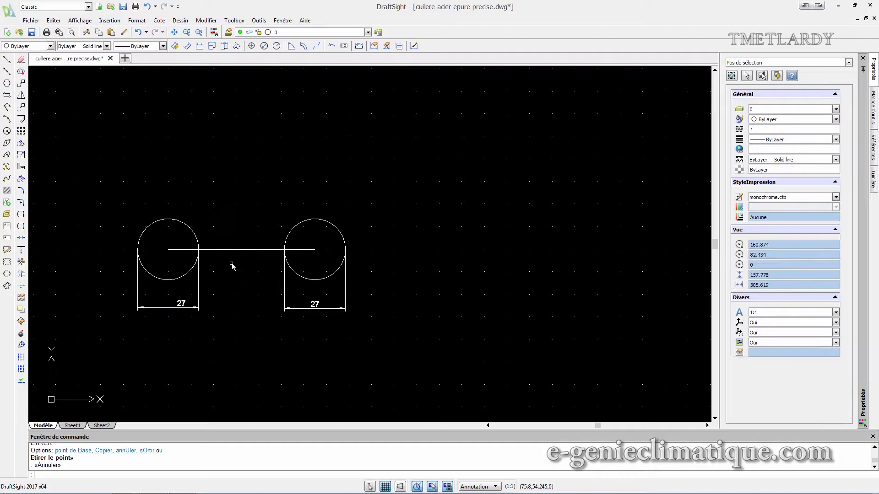
Add a horizontal linear dimension between the two circle centres, placed above the circles
click(158, 21)
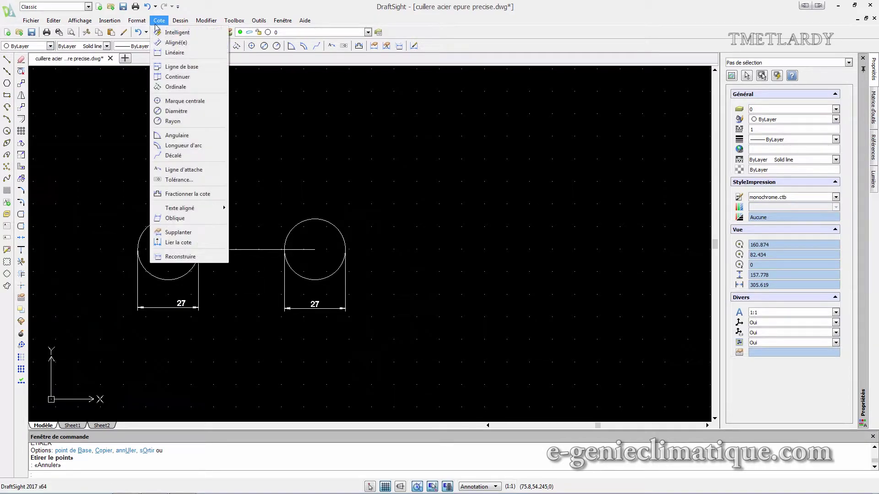
click(173, 52)
click(168, 249)
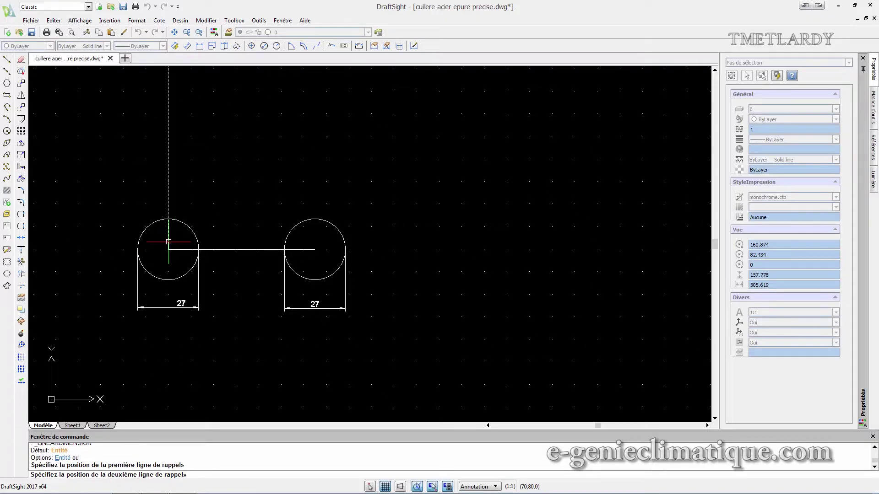
click(314, 247)
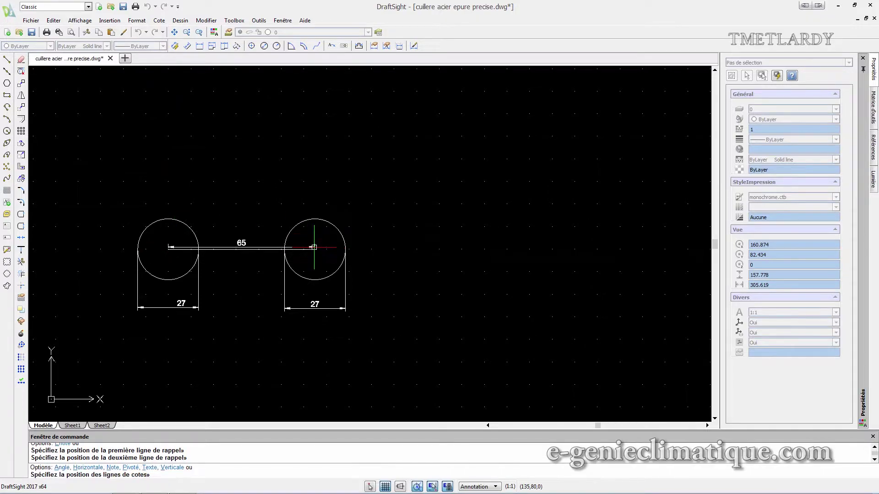
click(324, 171)
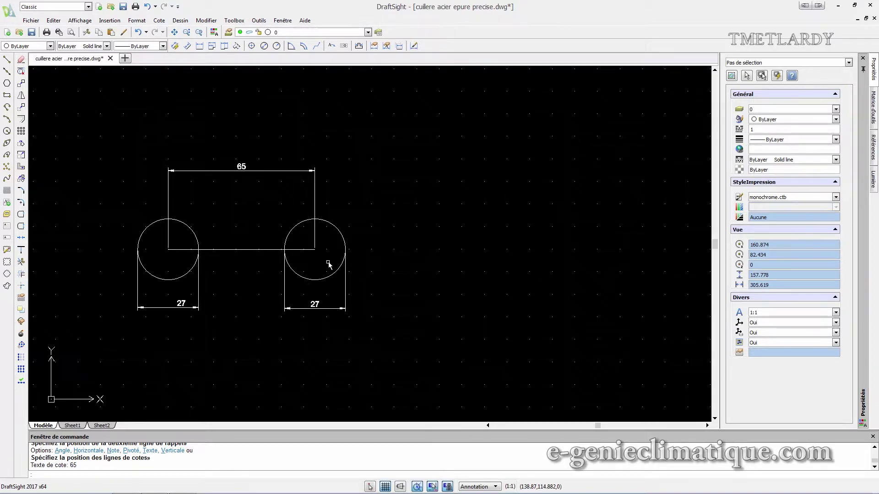
Open the layer manager and move its window clear of the drawn geometry
click(229, 32)
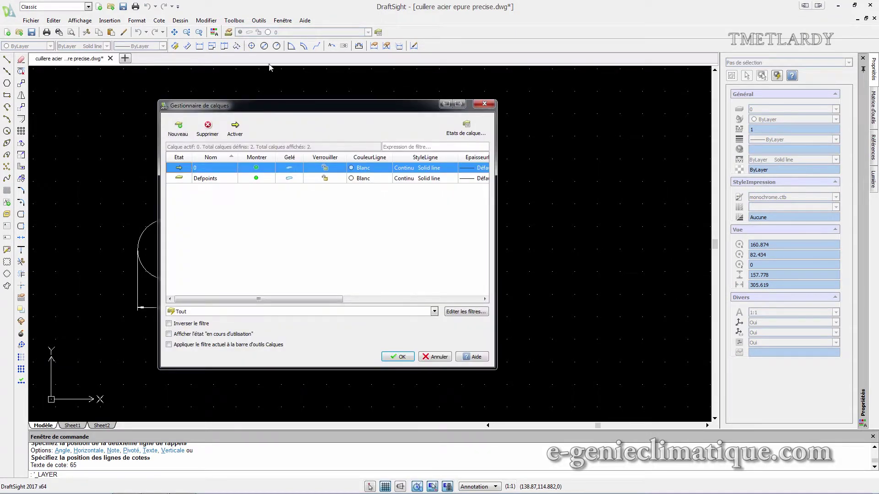
drag(273, 108, 500, 109)
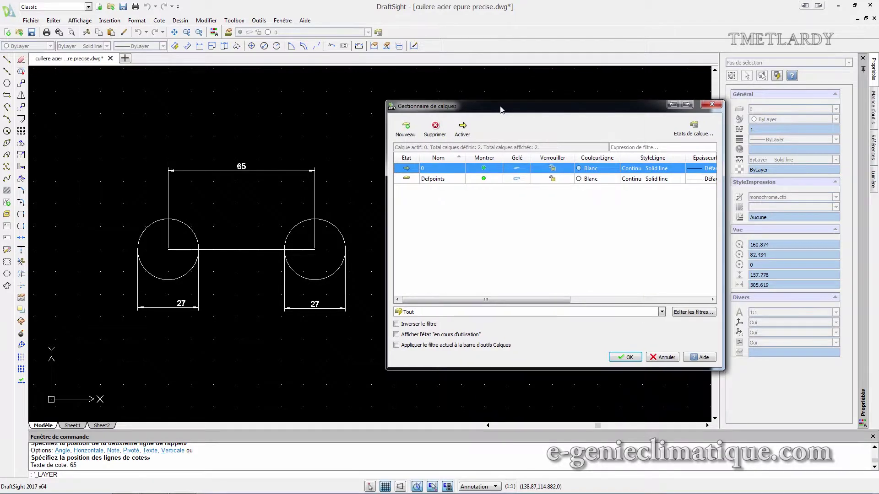
Try to rename layer 0 in the layer manager
double_click(432, 169)
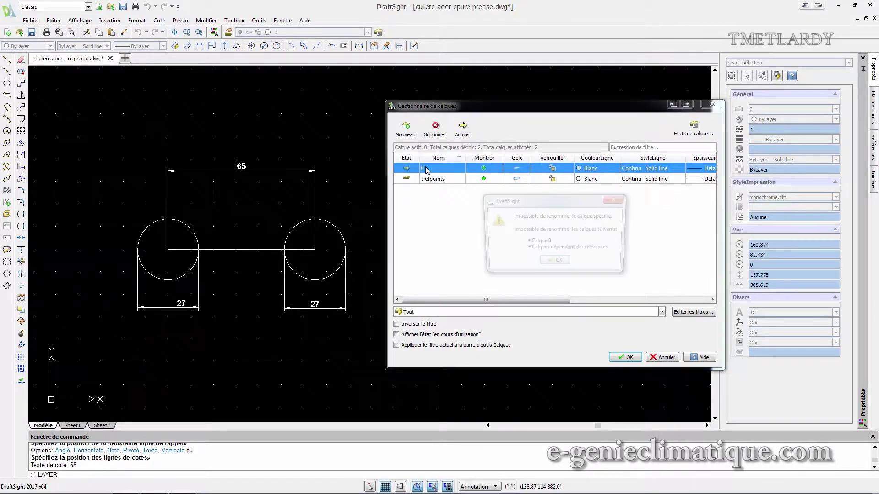
click(554, 264)
right_click(452, 171)
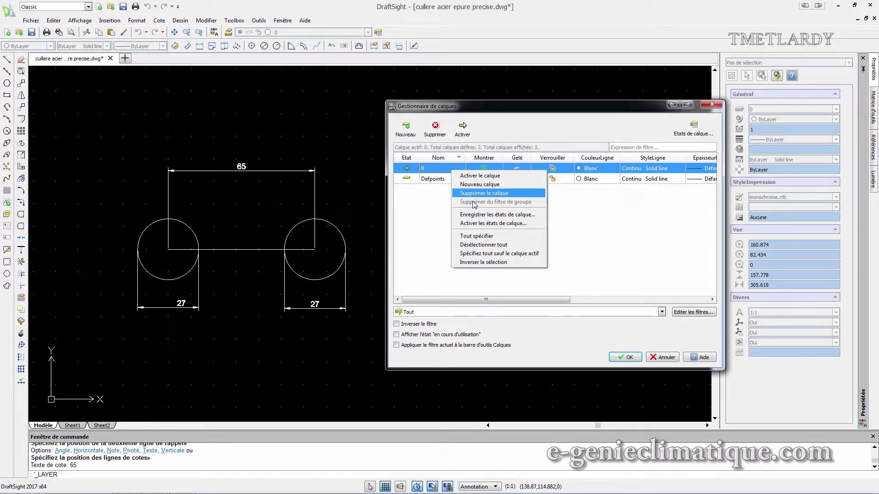
click(437, 178)
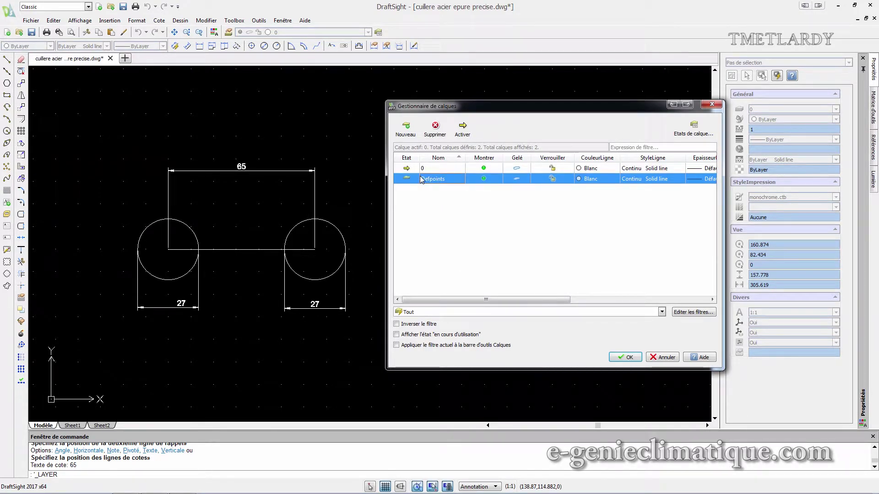
click(541, 246)
Create a new layer named cotation and make it the active layer
click(405, 129)
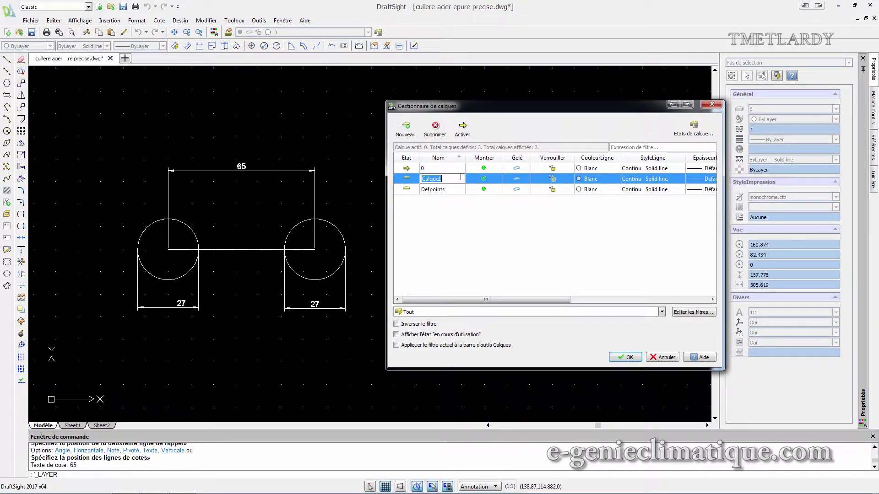
text(cotation)
click(498, 232)
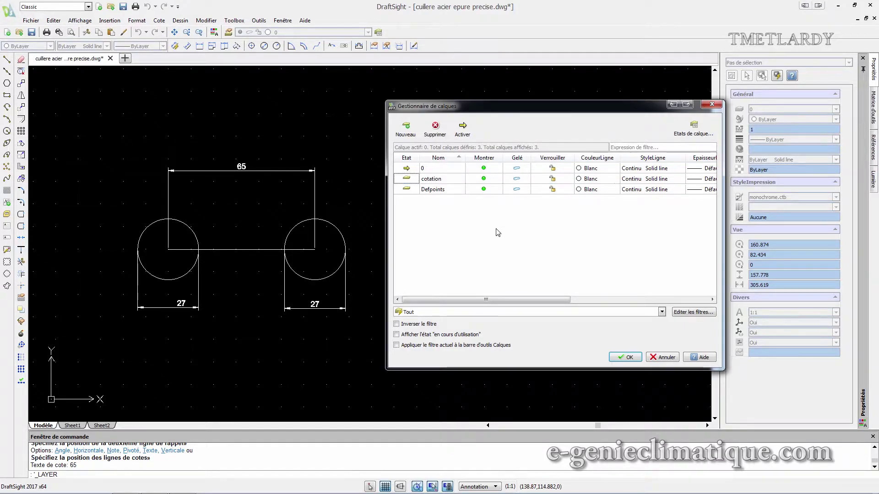
click(434, 179)
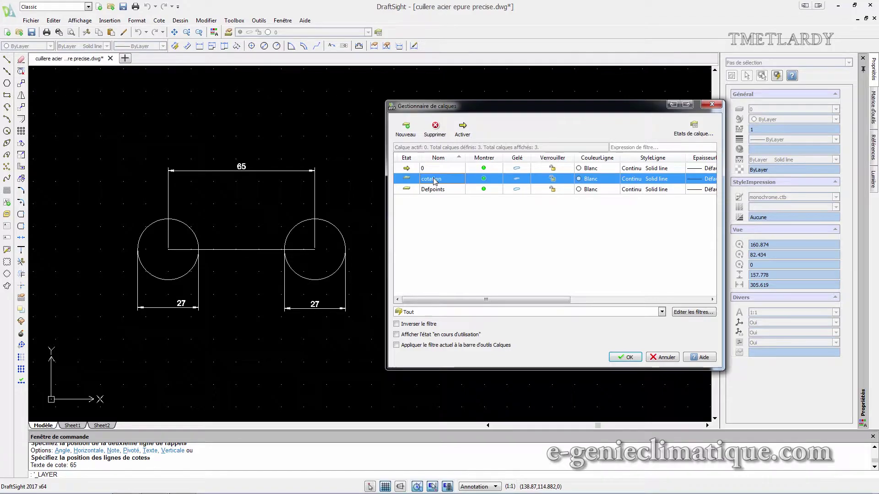
double_click(414, 179)
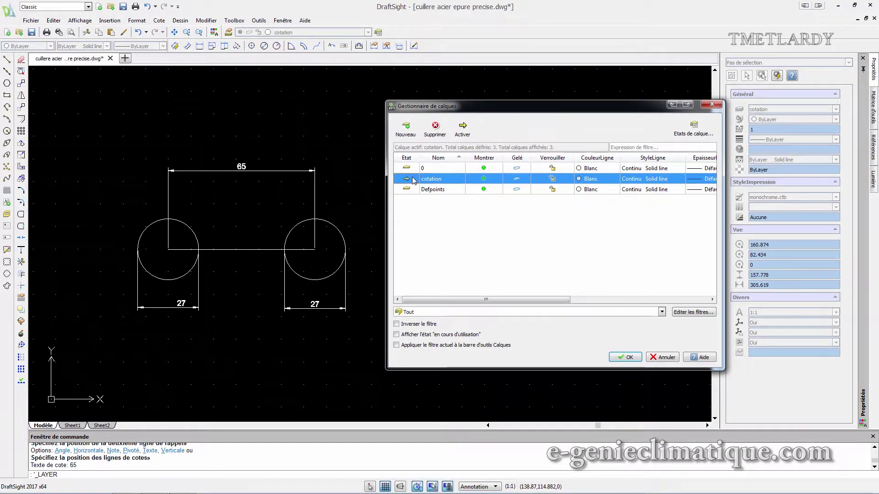
click(625, 357)
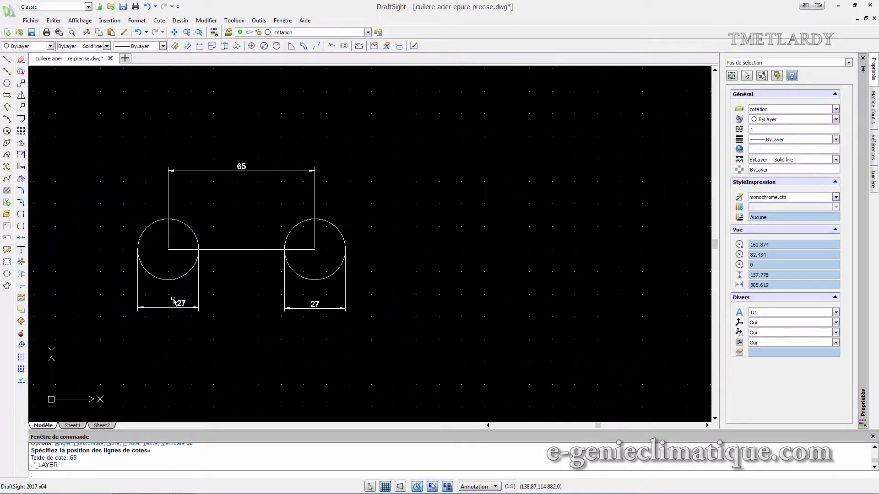
Assign the two circle width dimensions and the centre-to-centre dimension to the cotation layer
click(174, 301)
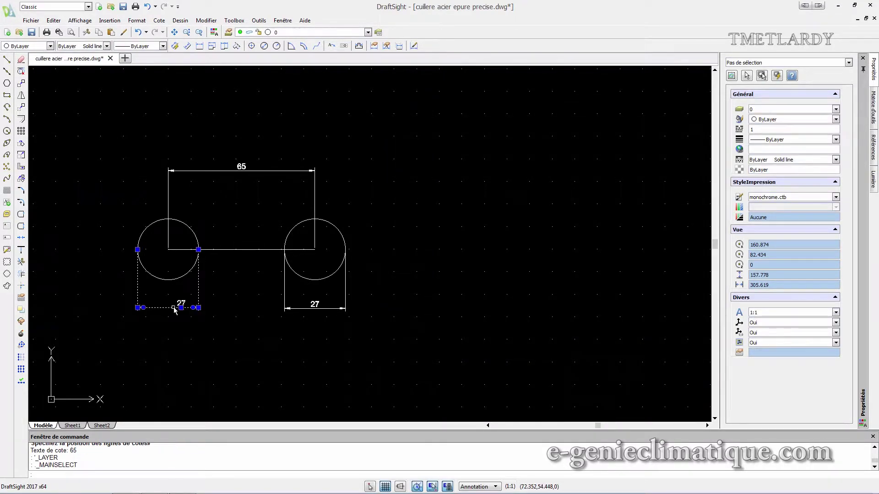
click(238, 175)
click(334, 310)
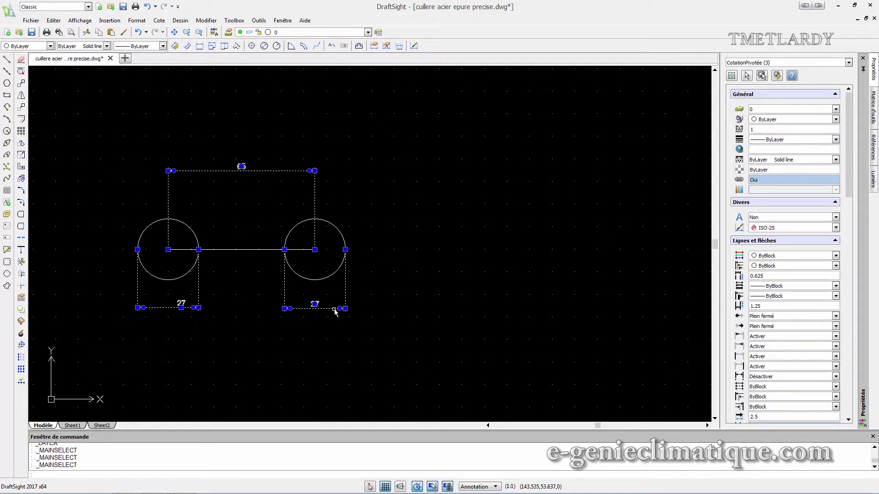
click(367, 33)
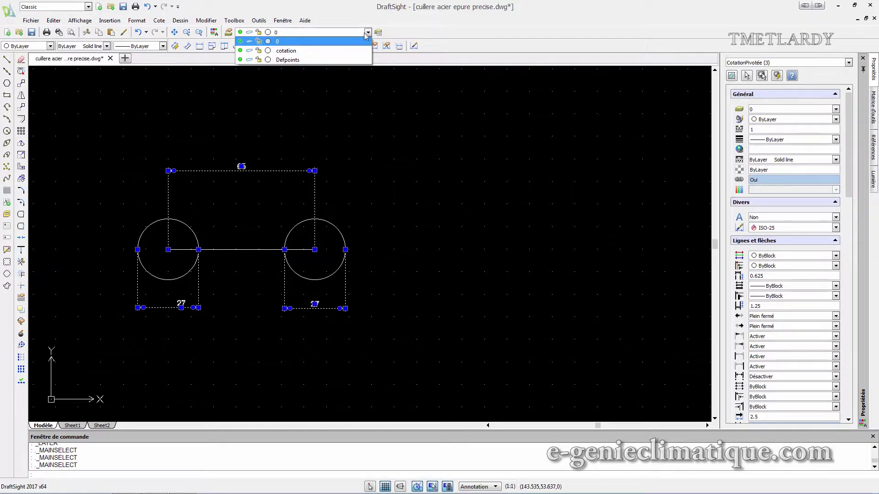
click(316, 51)
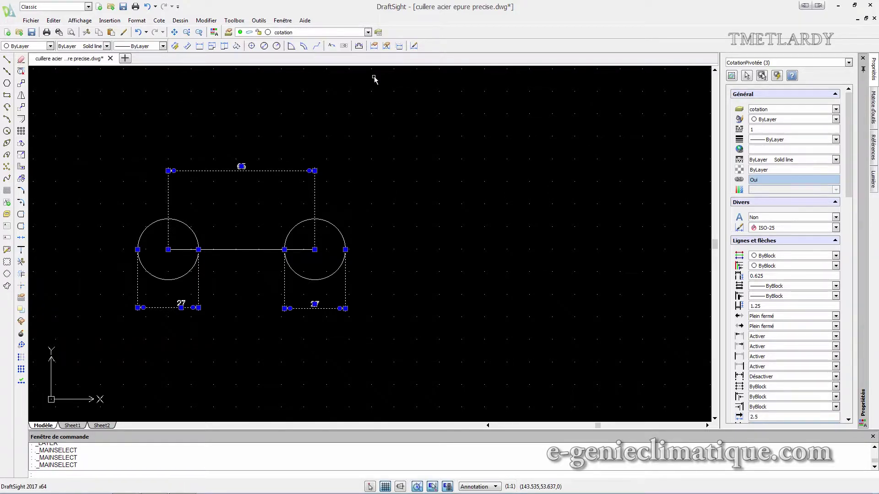
key(Escape)
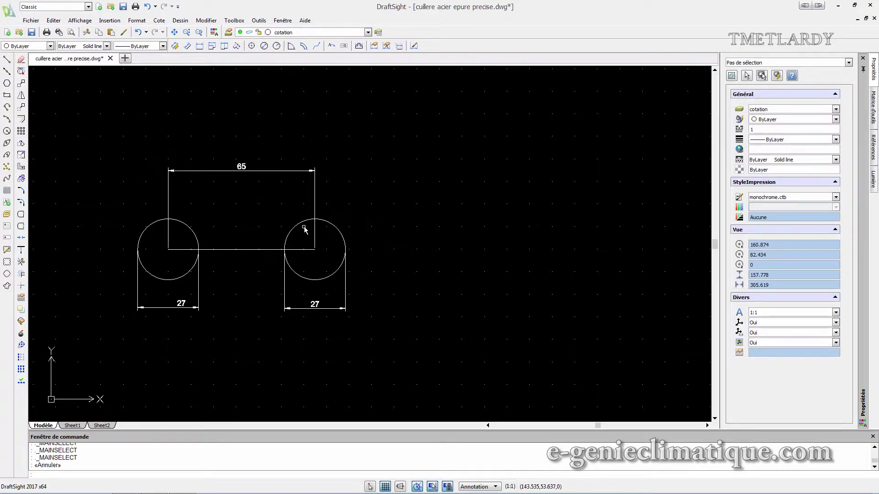
Create another new layer named AIDE au traçage, leaving cotation as the active layer
click(268, 250)
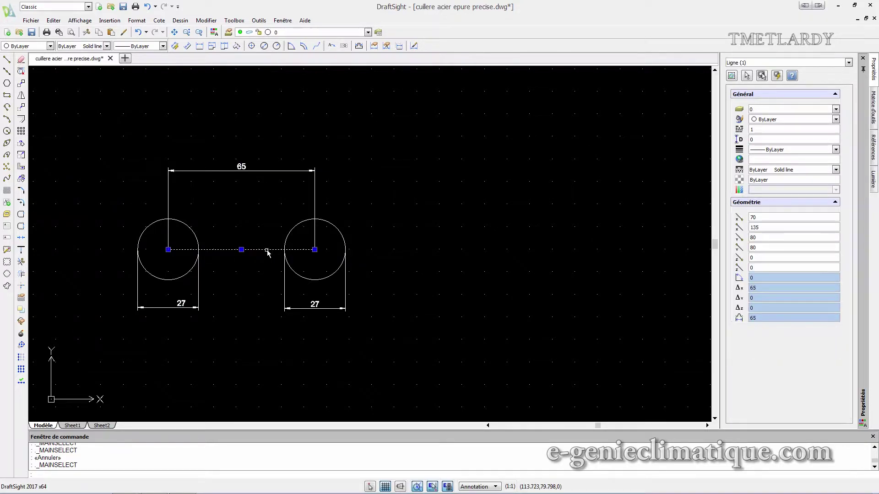
click(229, 32)
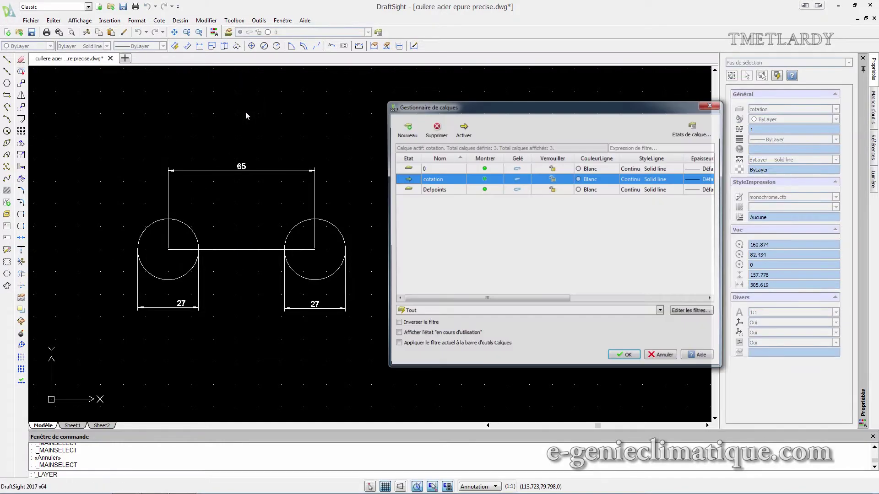
click(406, 130)
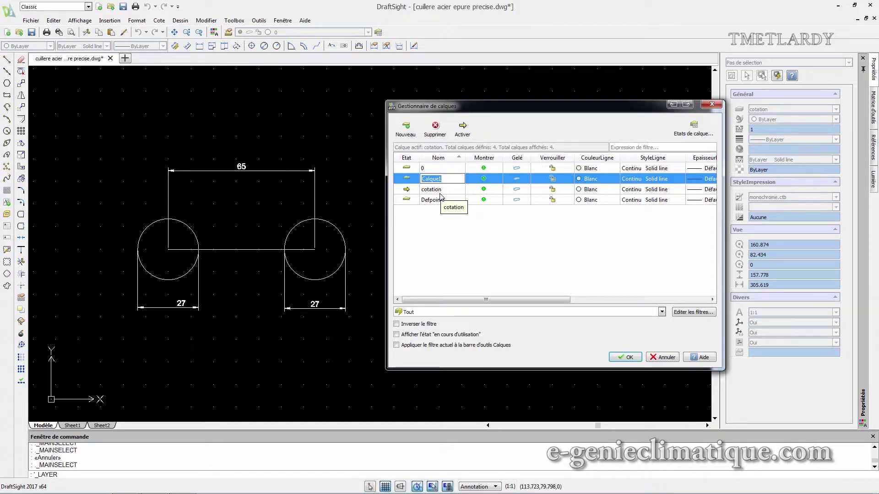
text(TR)
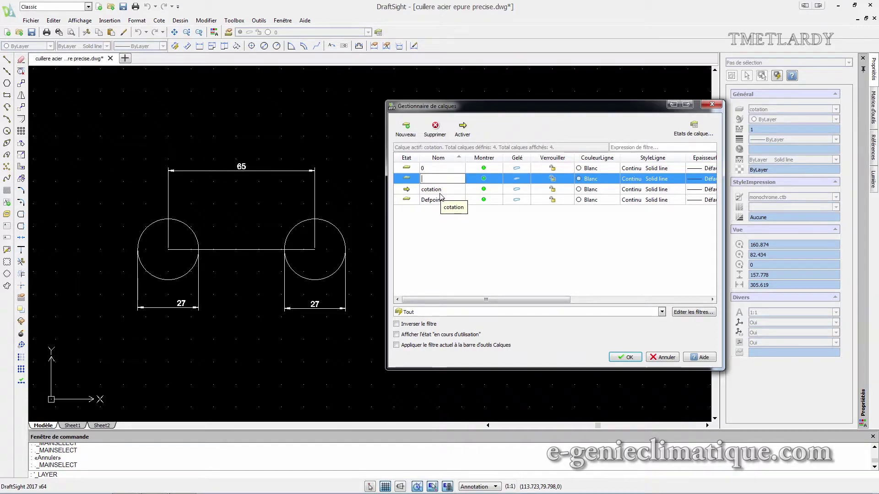
text(DE au traçage)
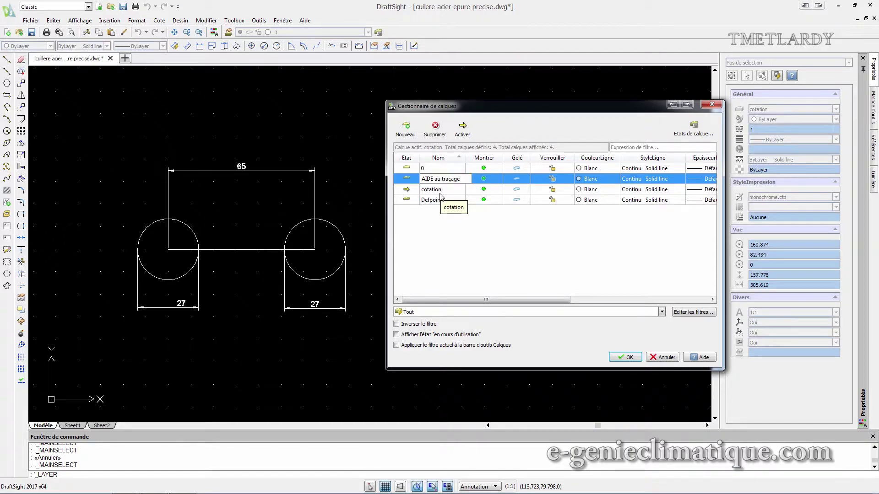
click(625, 358)
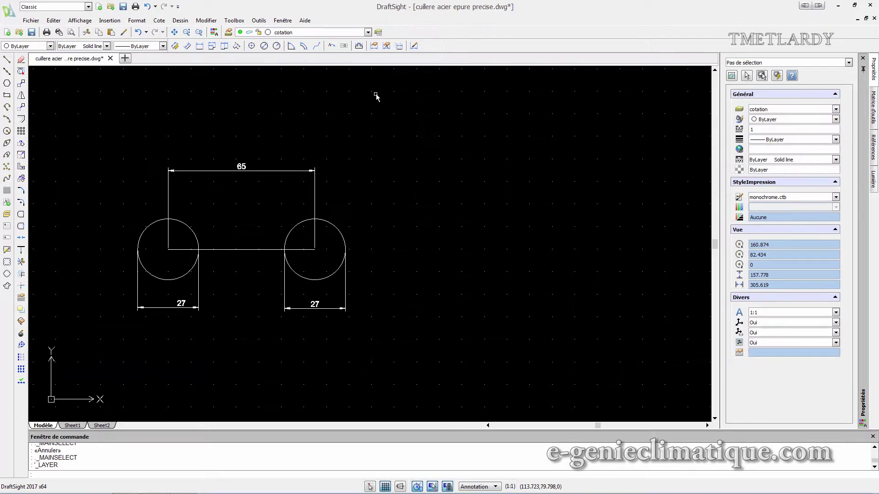
Assign the horizontal line joining the two circle centres to the AIDE au traçage layer
click(236, 250)
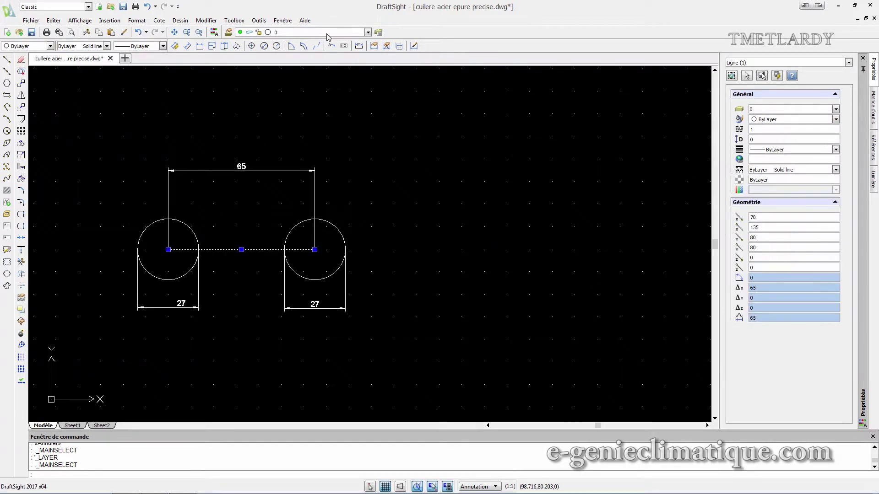
click(368, 32)
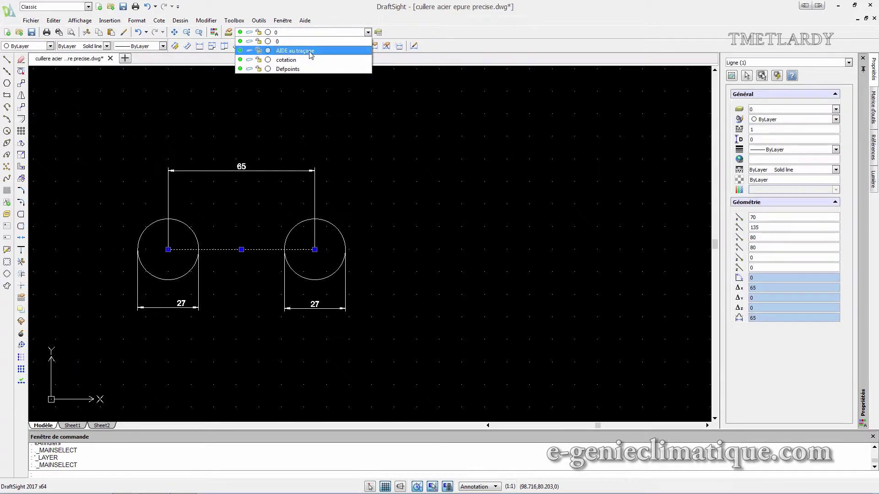
click(310, 52)
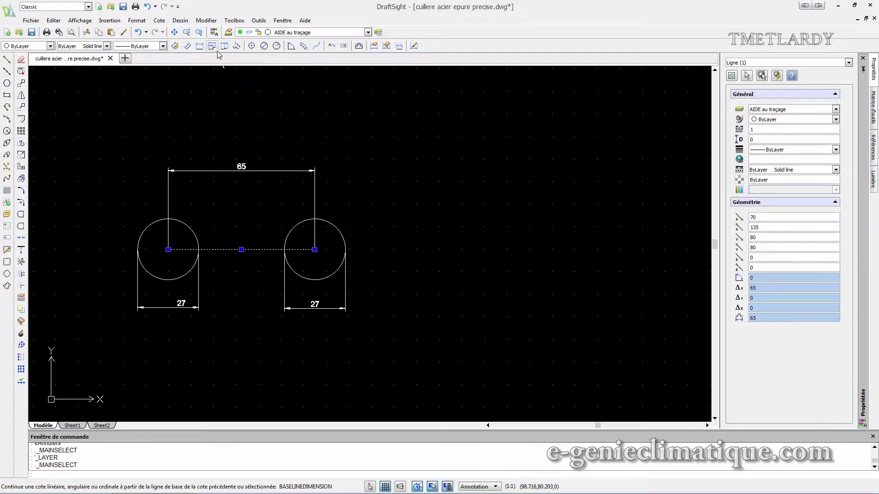
Set the line colour of the AIDE au traçage layer to yellow (Jaune) in the layer manager
click(228, 32)
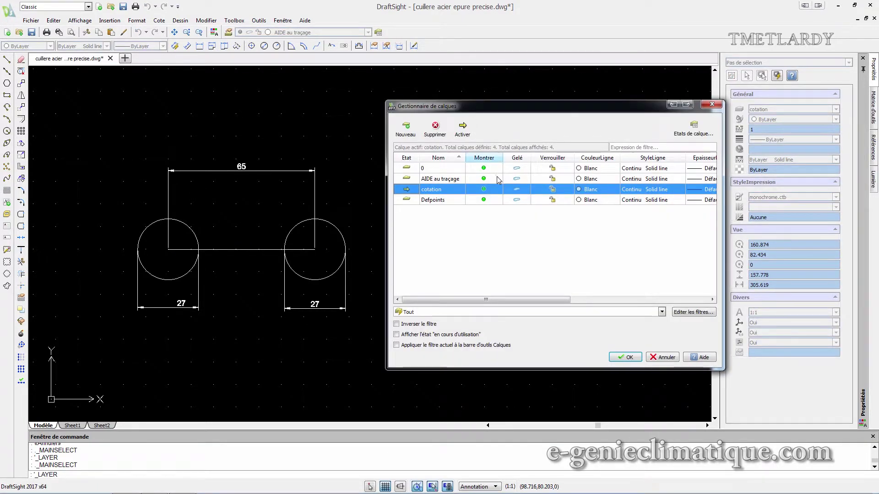
click(450, 179)
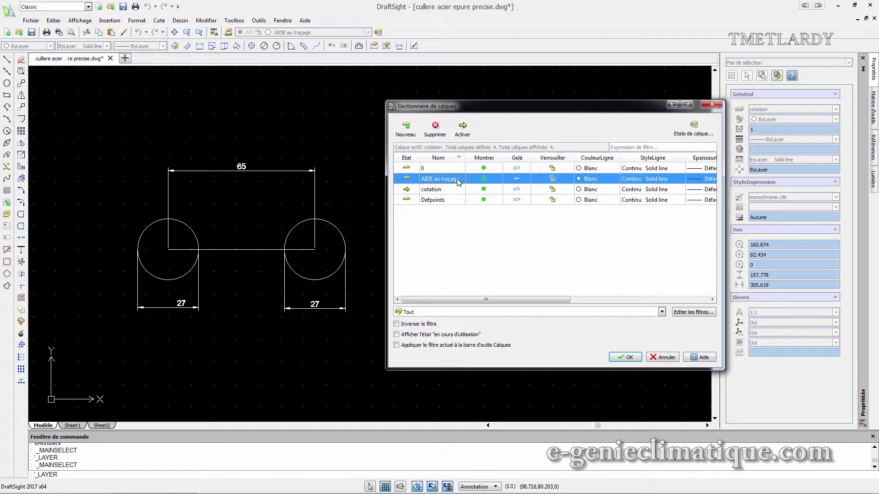
click(582, 179)
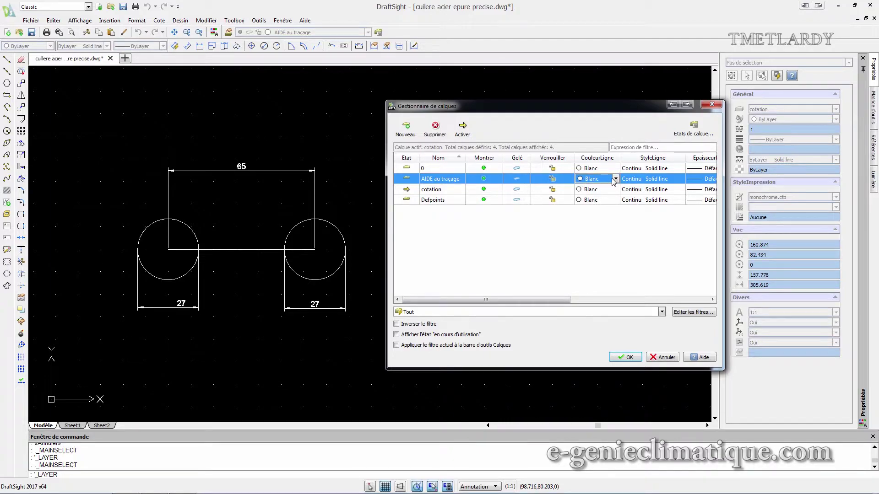
click(586, 179)
click(590, 208)
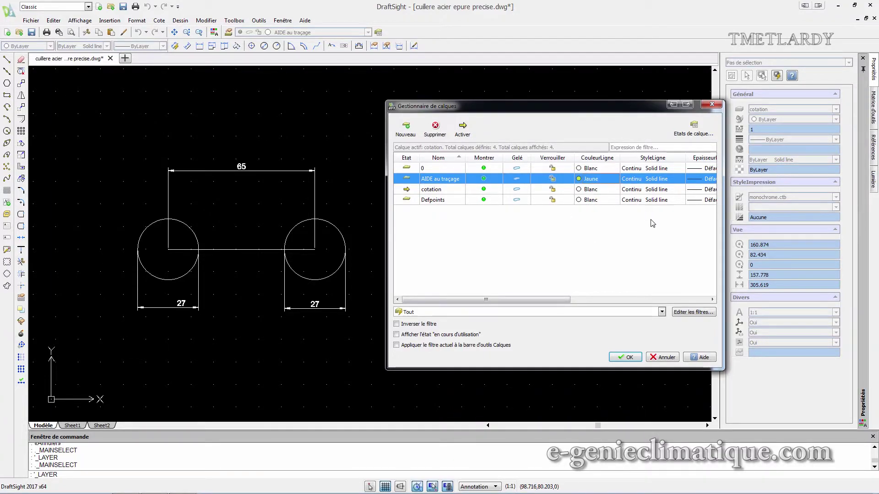
Apply the layer manager changes
click(629, 358)
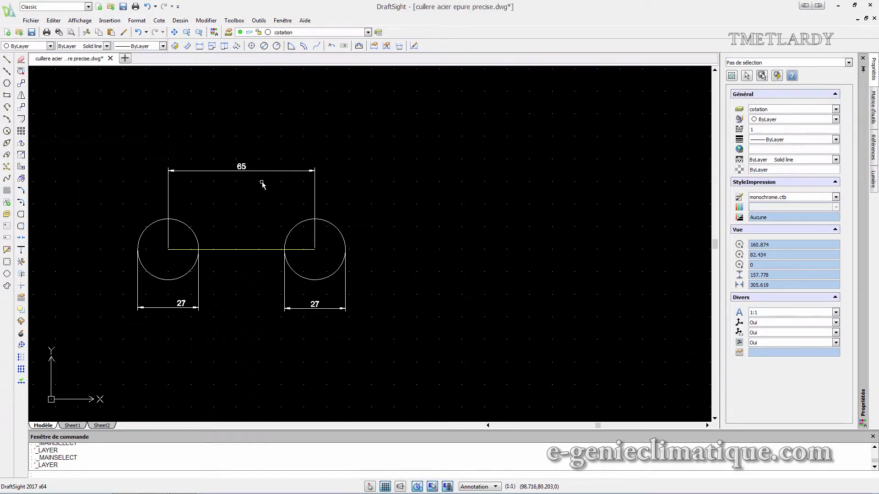
Hide the AIDE au traçage, cotation and Defpoints layers, keeping layer 0 shown
click(241, 33)
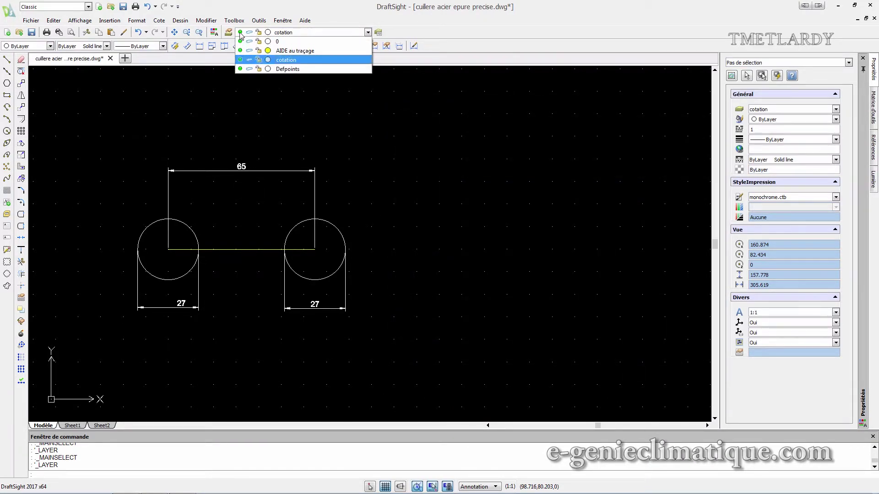
click(240, 50)
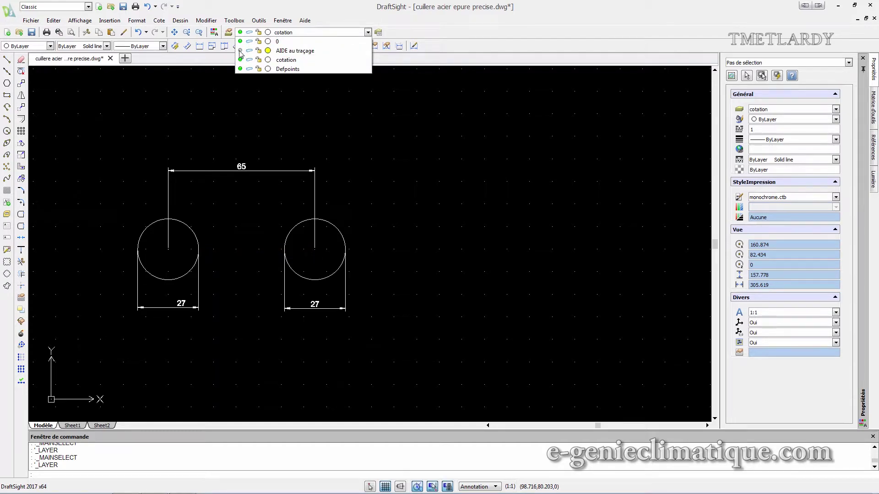
click(240, 50)
click(240, 51)
click(240, 60)
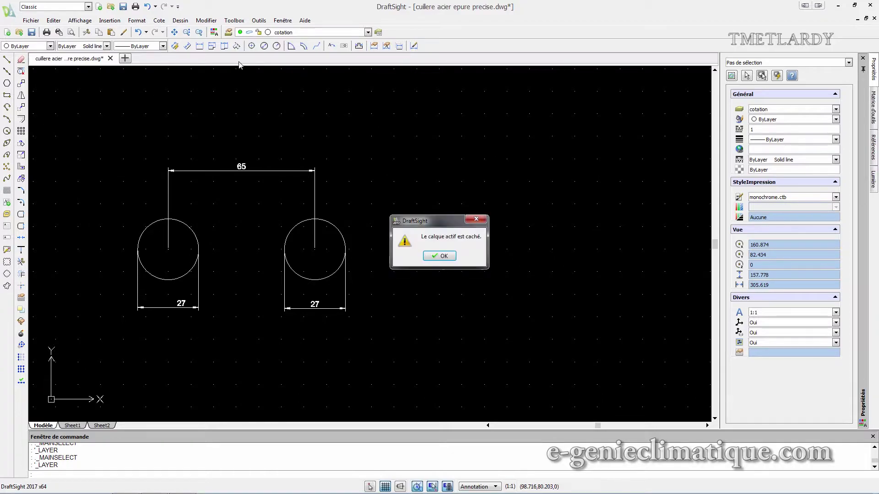
click(439, 256)
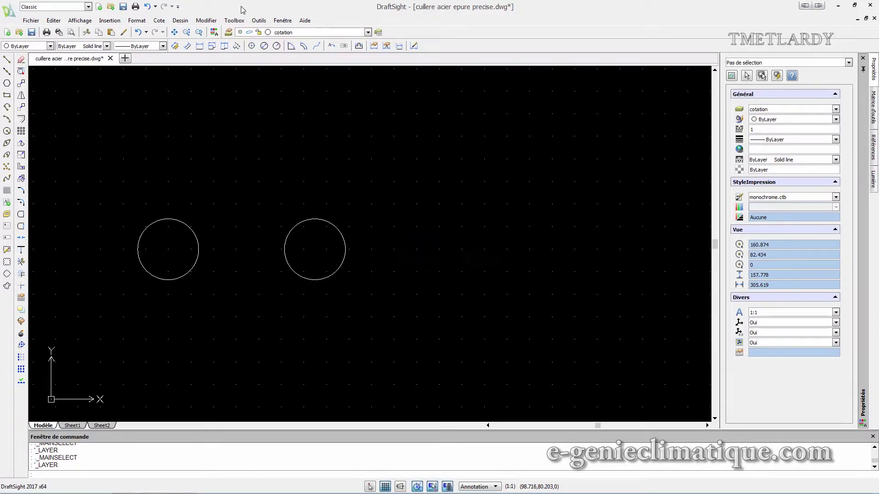
Show the AIDE au traçage layer, hide layer 0 and make layer 0 the active layer
click(241, 34)
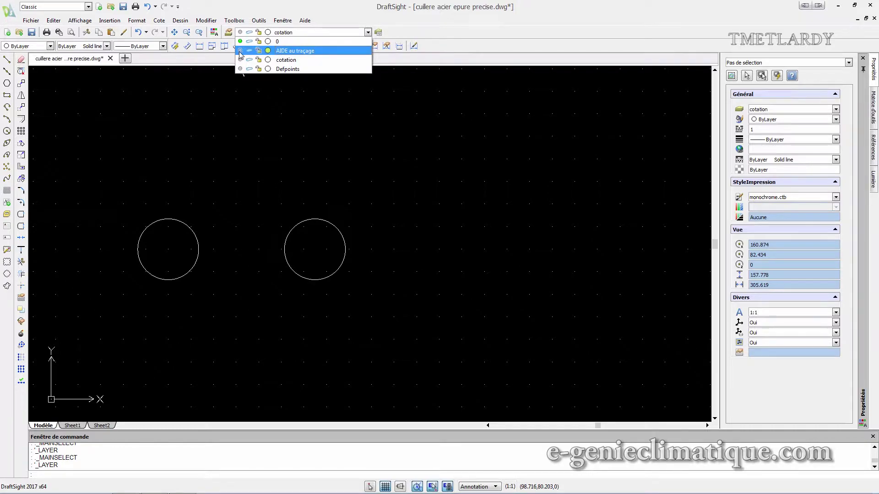
click(240, 51)
click(240, 41)
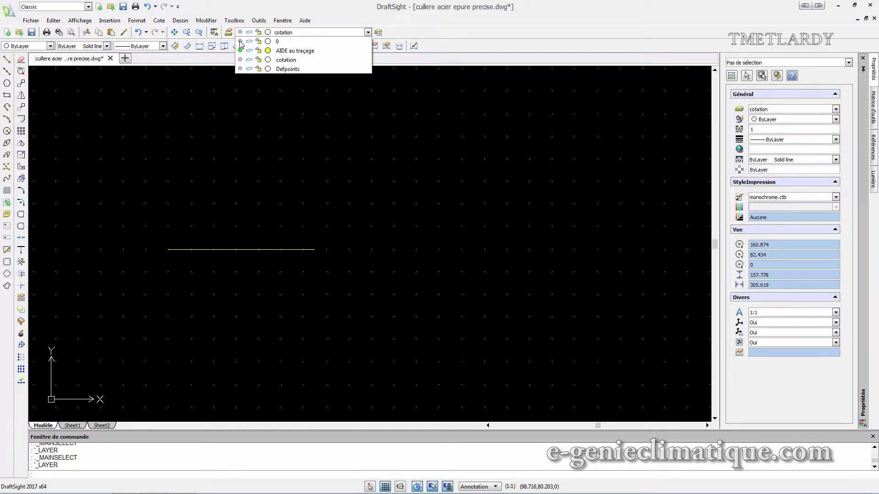
click(281, 41)
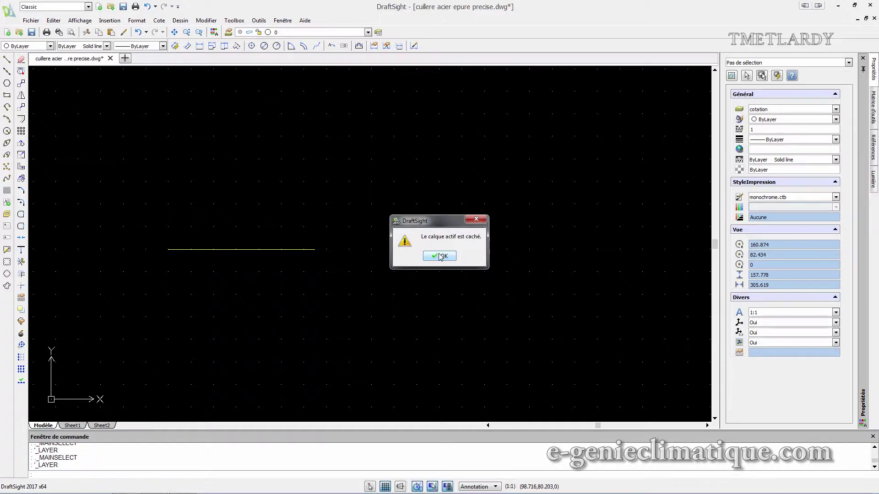
click(440, 257)
Try to rename layer 0 in the layer manager
click(368, 32)
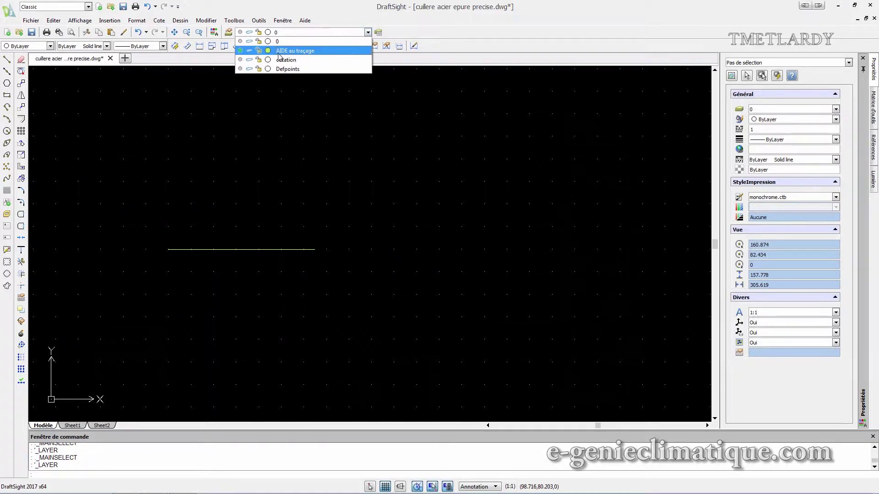
click(229, 33)
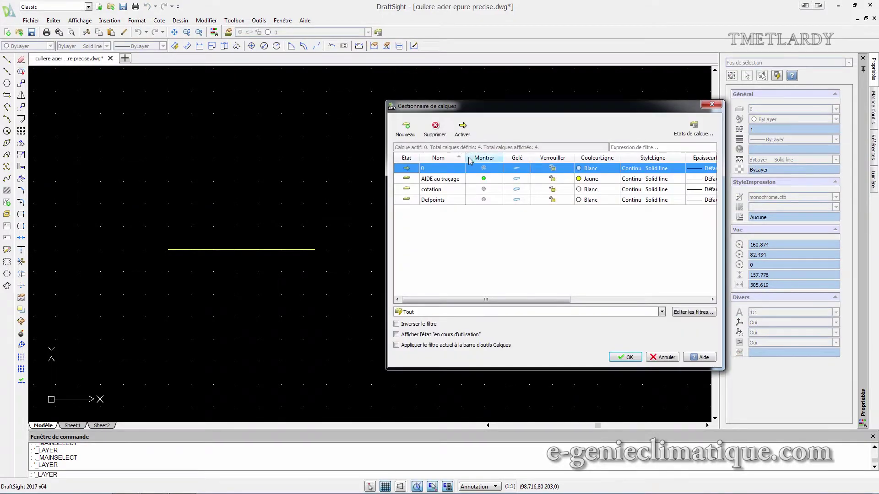
right_click(432, 169)
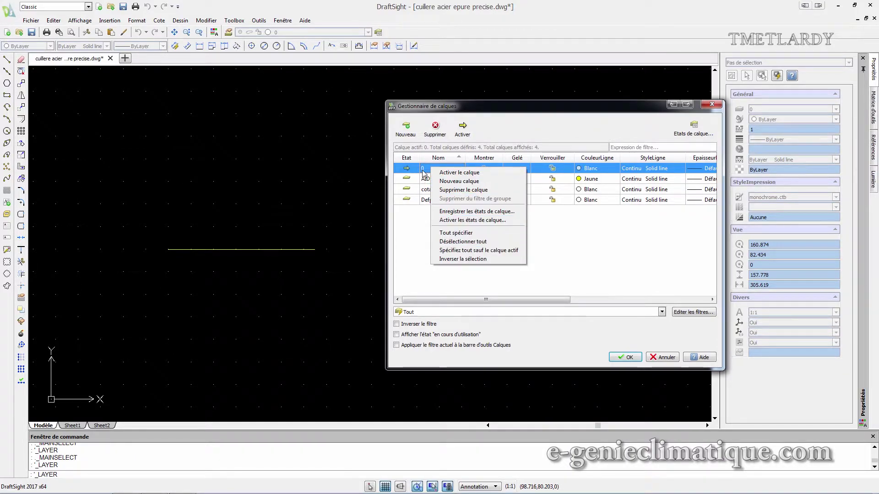
click(459, 255)
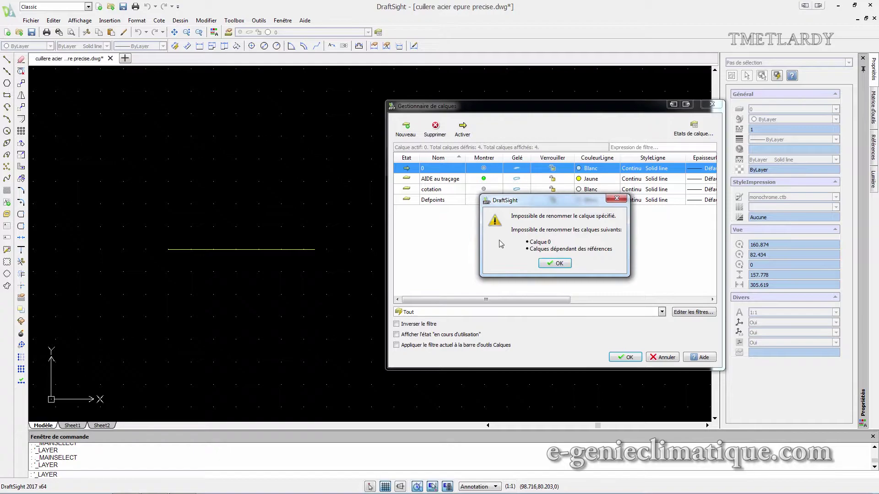
click(556, 263)
Make AIDE au traçage the active layer in the layer manager
click(407, 179)
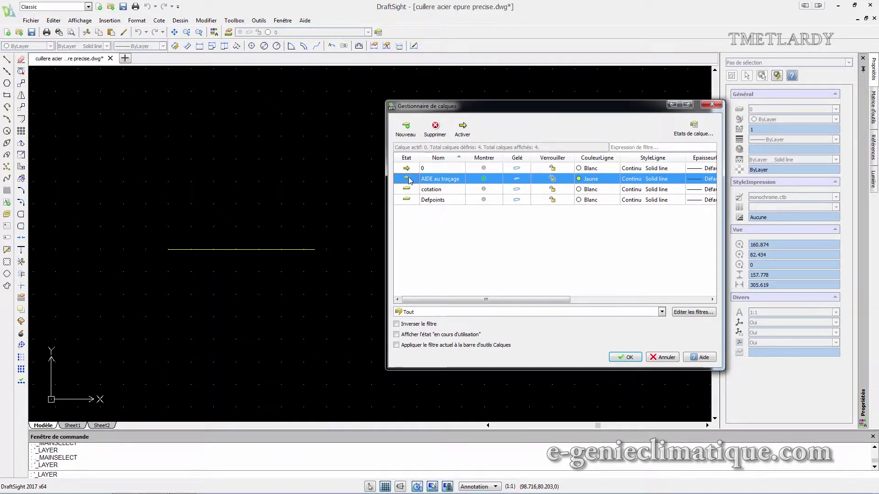
click(407, 179)
click(435, 170)
right_click(436, 171)
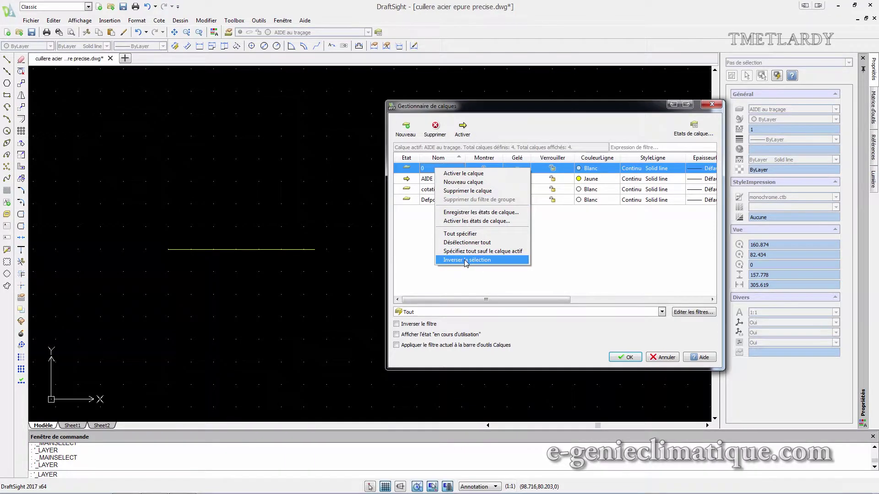
click(514, 130)
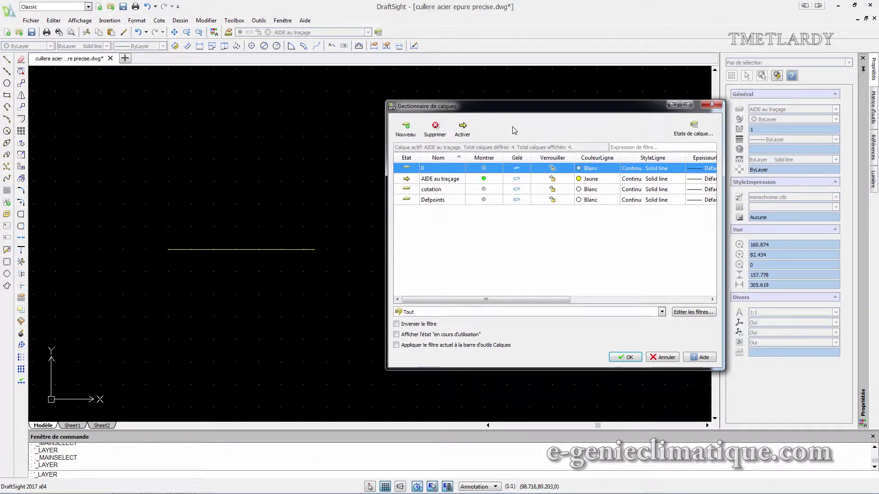
click(439, 180)
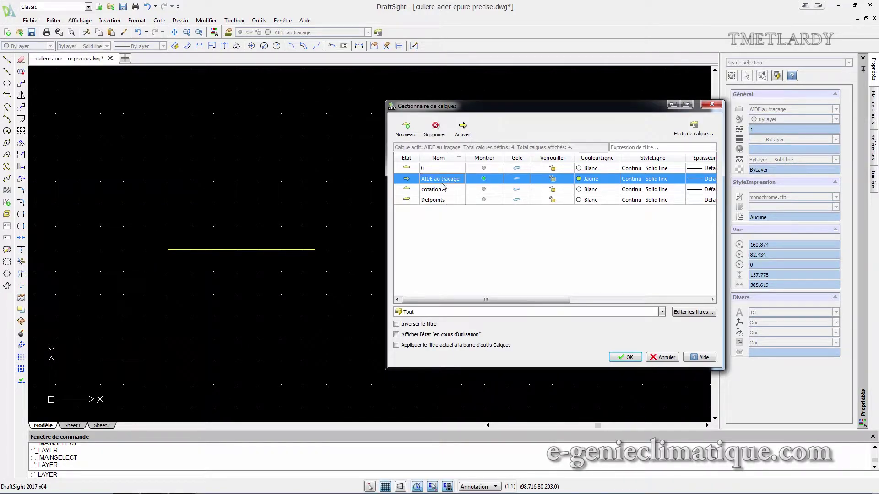
click(447, 223)
Create a new layer named TUYAUX in the layer manager
click(405, 128)
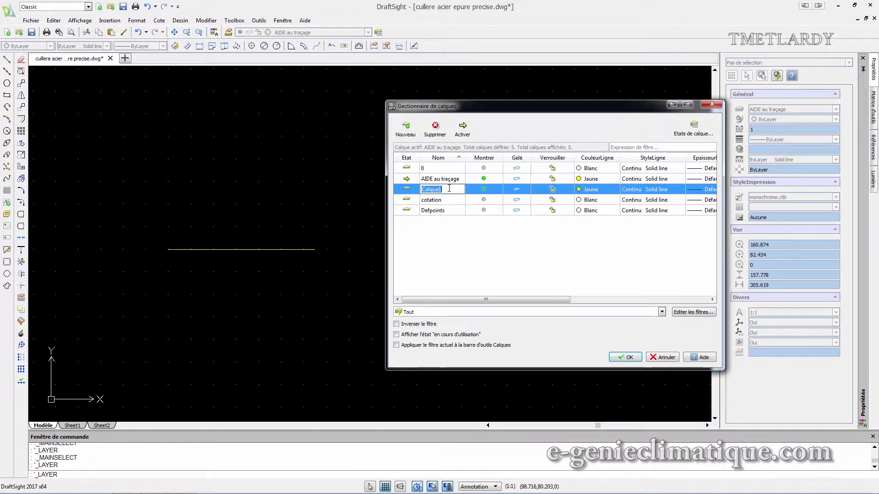
text(tuyaux)
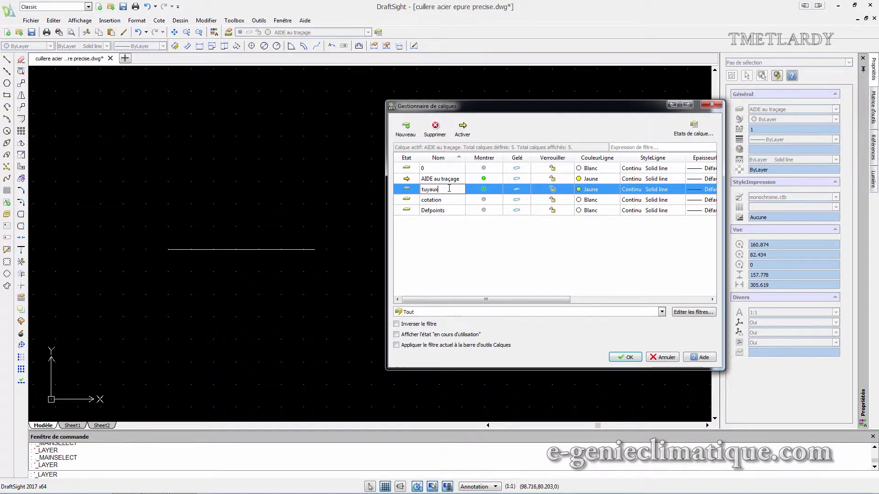
drag(449, 188, 417, 187)
text(TUYAUX)
click(581, 191)
Set the line colour of the TUYAUX layer to white (Blanc) and apply the layer manager changes
click(582, 210)
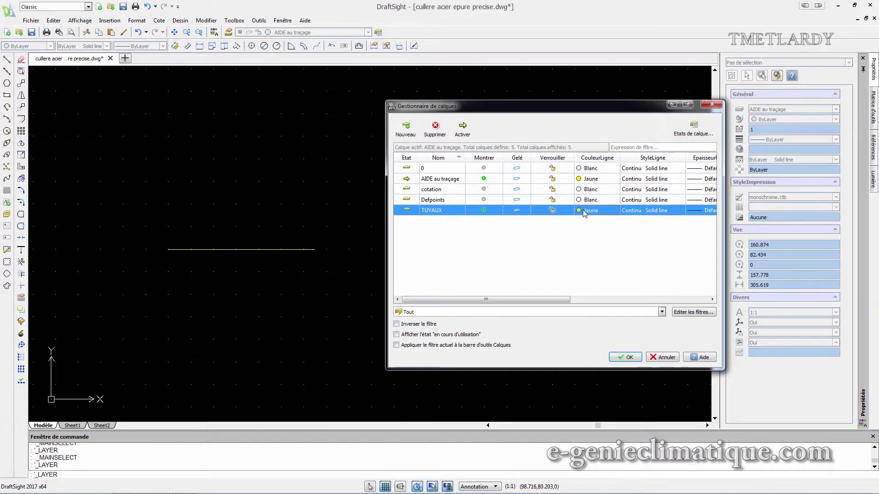
click(615, 211)
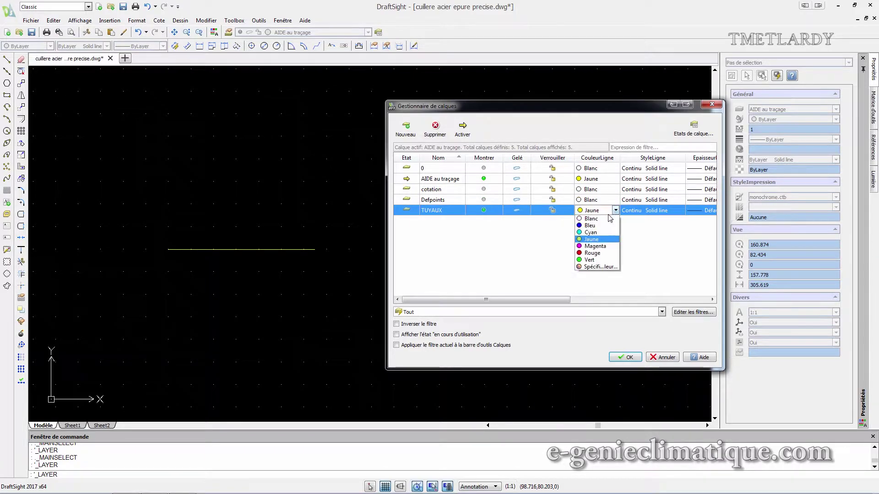
click(590, 232)
click(628, 357)
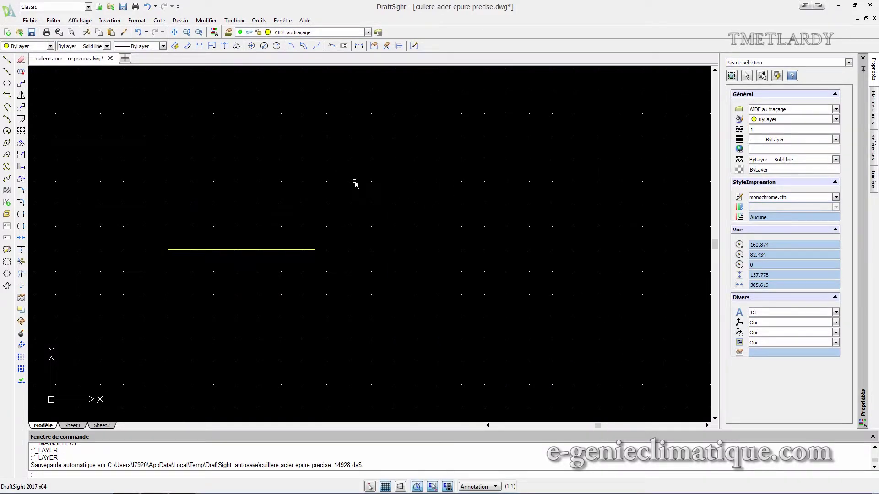
Show the hidden layers 0, cotation and Defpoints
click(275, 32)
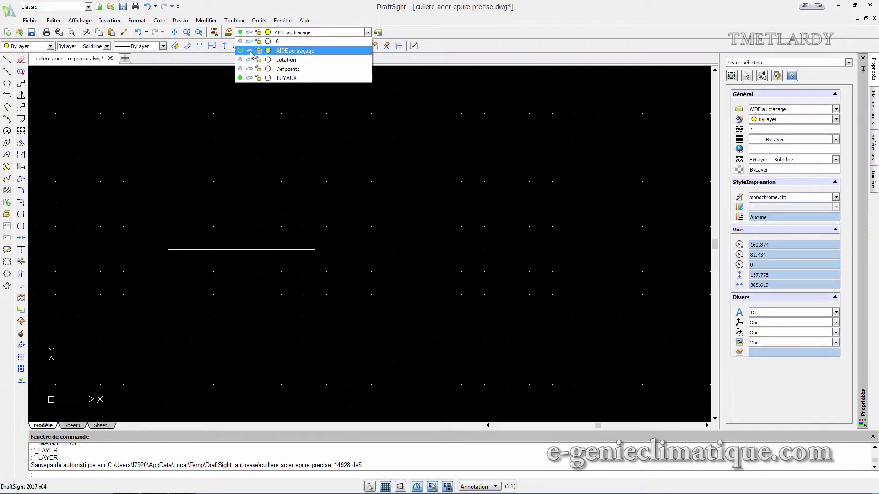
click(240, 41)
click(240, 59)
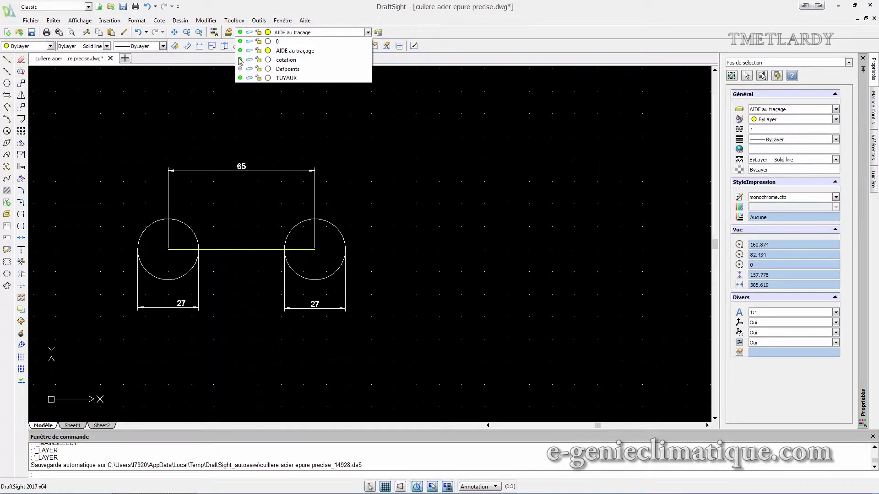
click(240, 69)
click(239, 68)
click(192, 231)
click(181, 227)
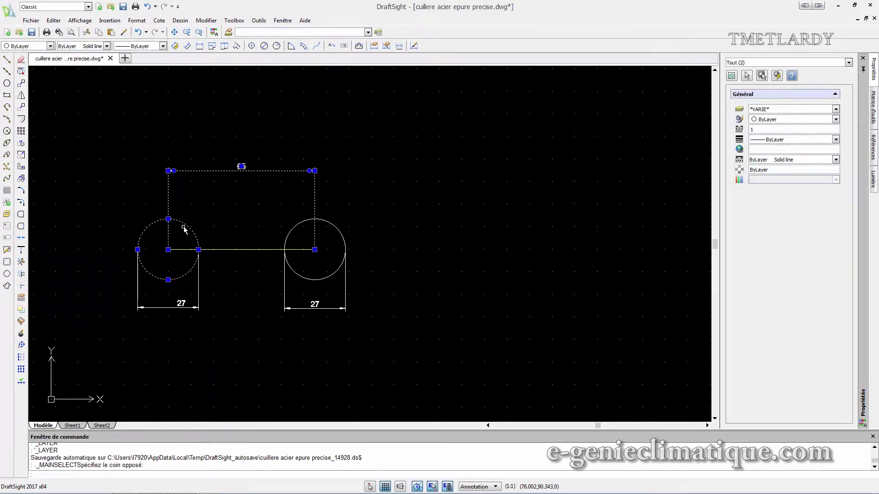
key(Escape)
Assign the two diameter-27 circles to the TUYAUX layer and clear the selection
click(160, 224)
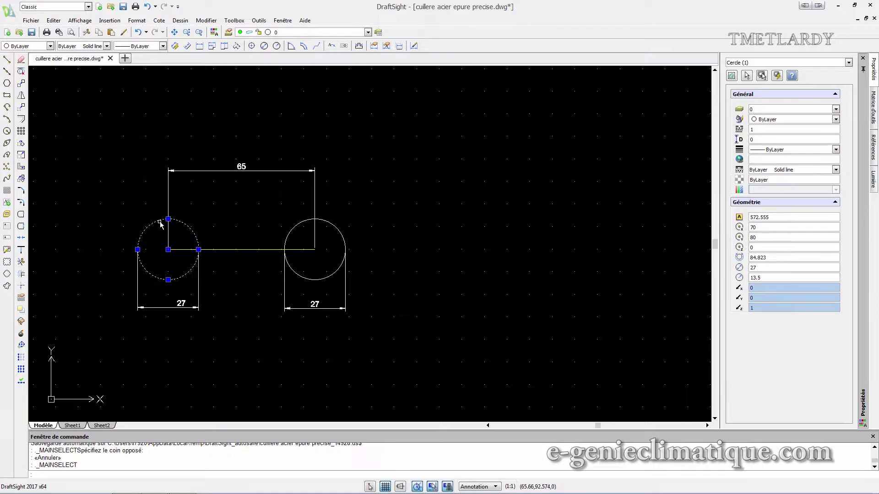
click(334, 226)
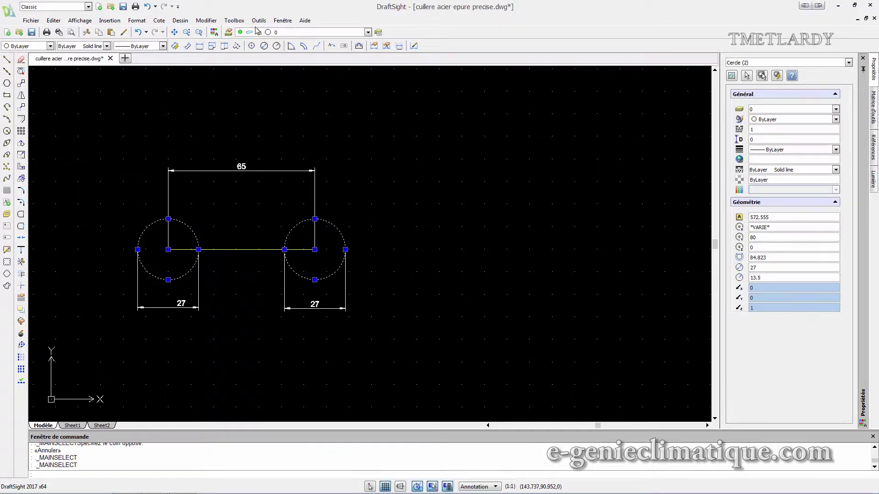
click(368, 32)
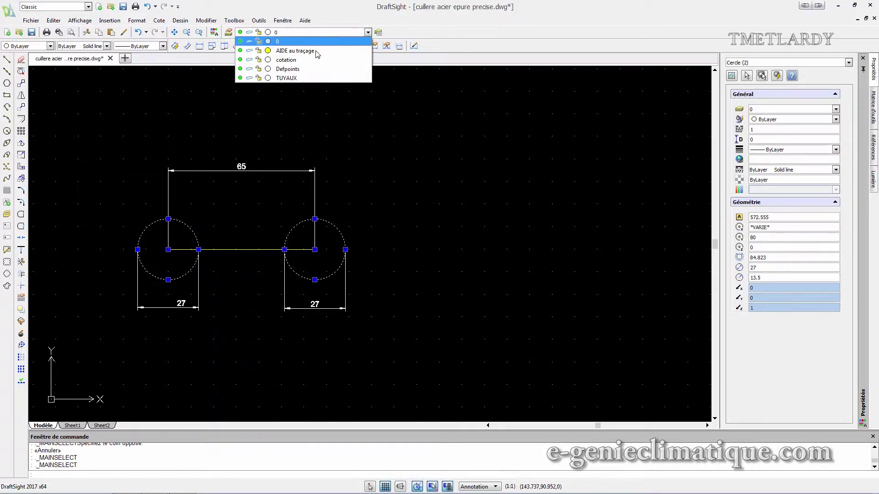
click(292, 78)
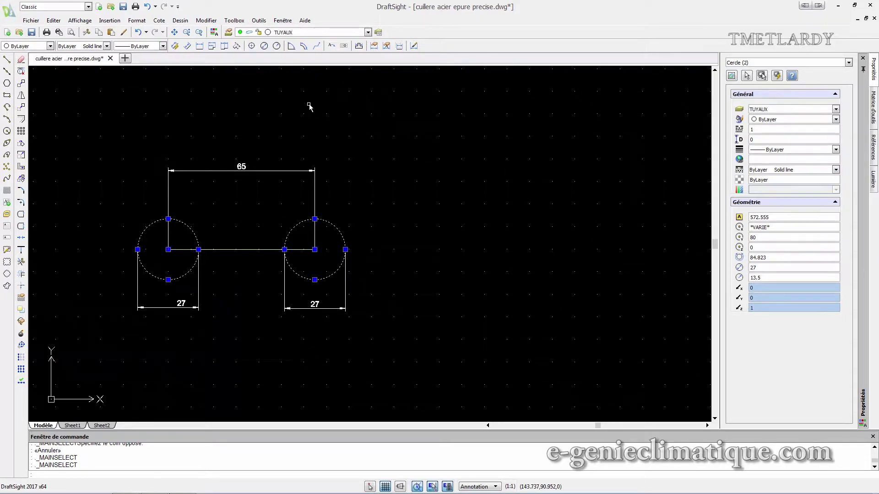
key(Escape)
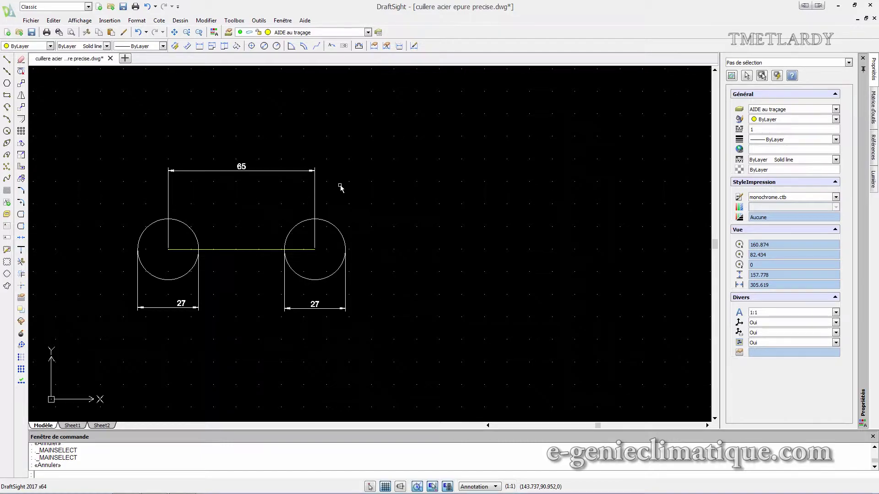
Draw a long narrow four-sided outline with lines below the circles, about 210 long and 11 high, on the AIDE au traçage layer
click(7, 59)
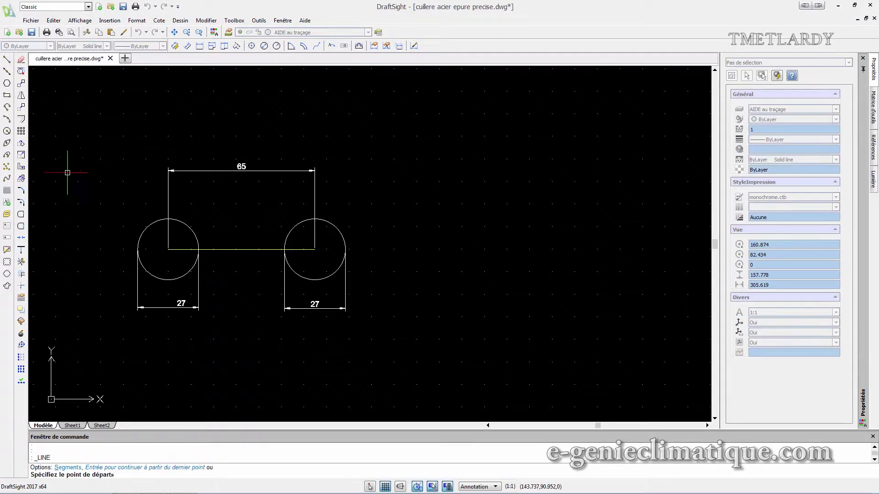
click(145, 339)
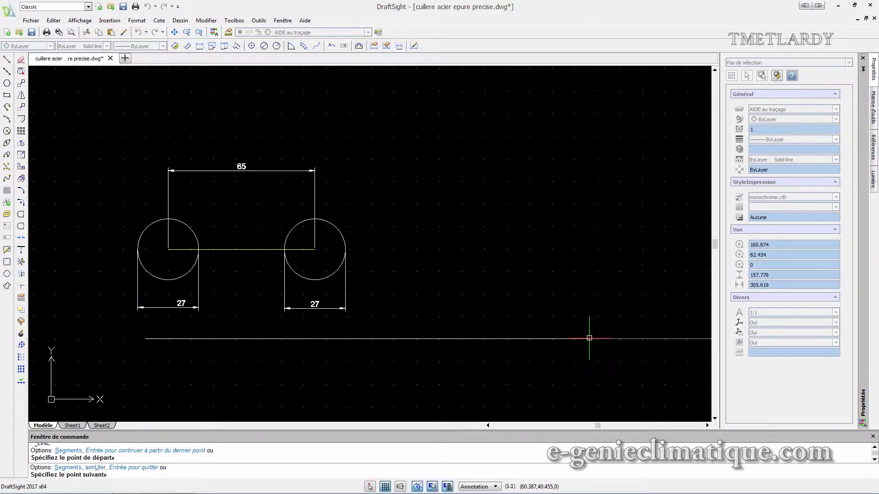
click(621, 339)
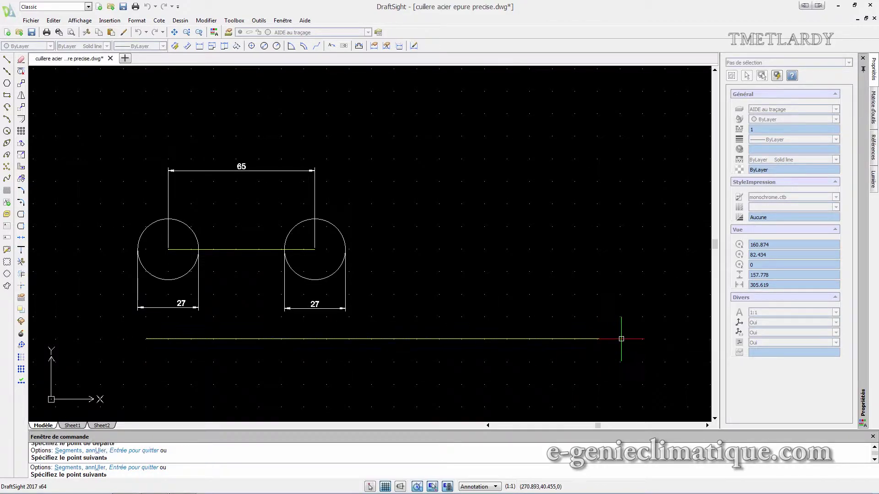
click(621, 363)
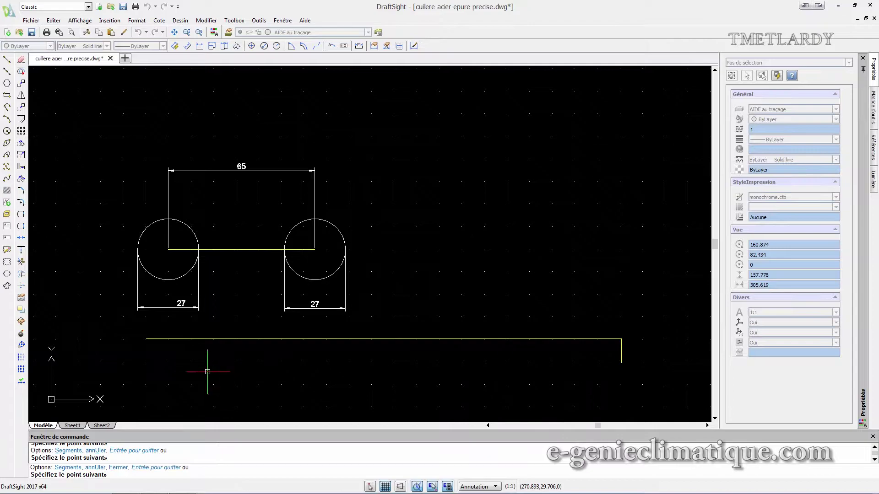
click(145, 364)
click(148, 336)
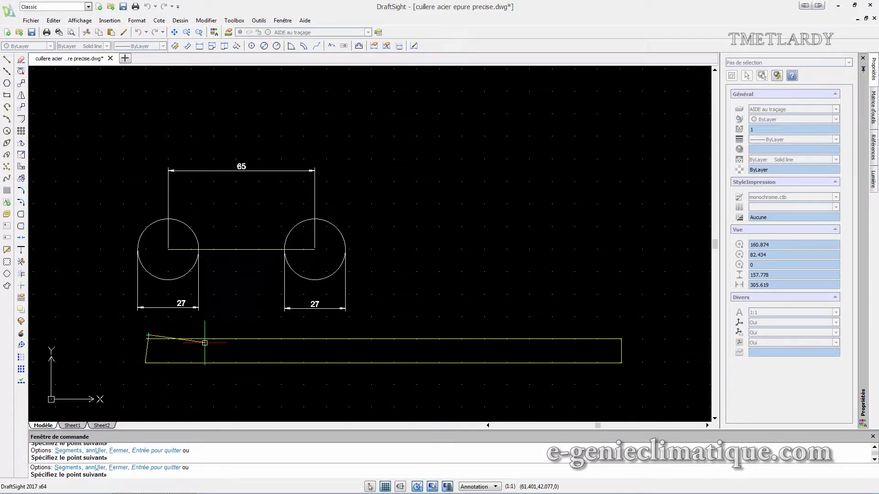
key(Escape)
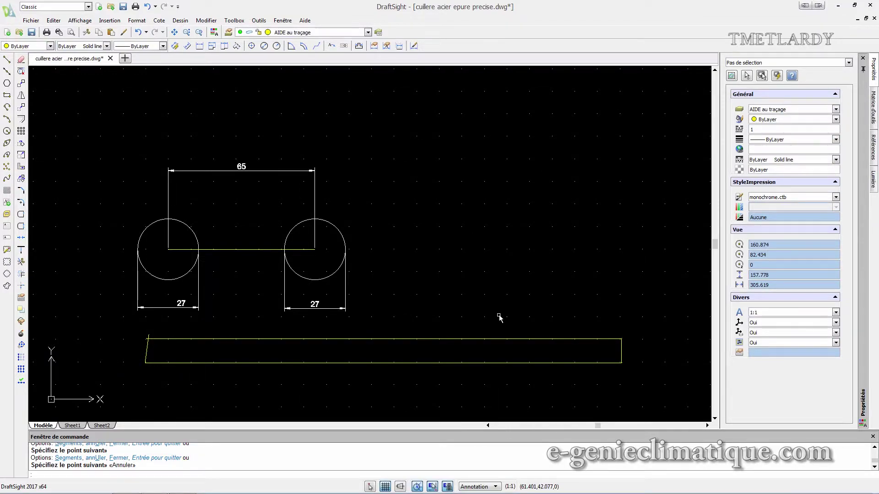
Delete the long narrow four-sided outline below the two circles
scroll(499, 317, down, 4)
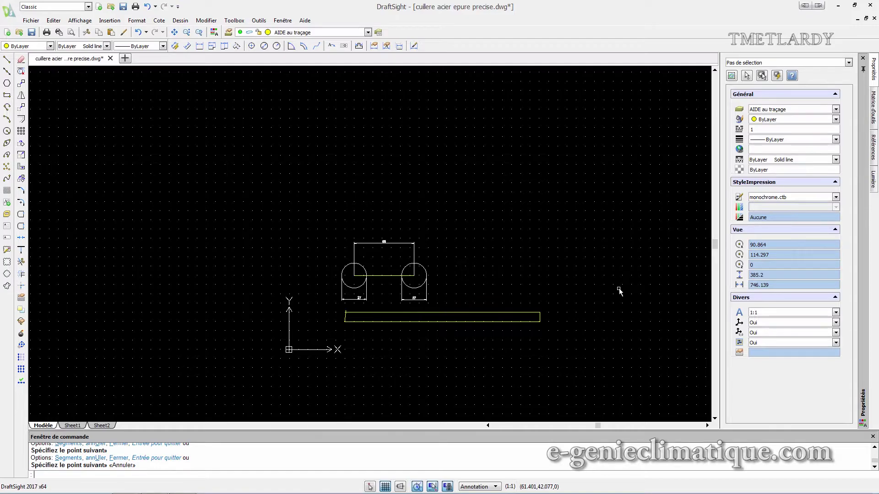
scroll(420, 311, up, 4)
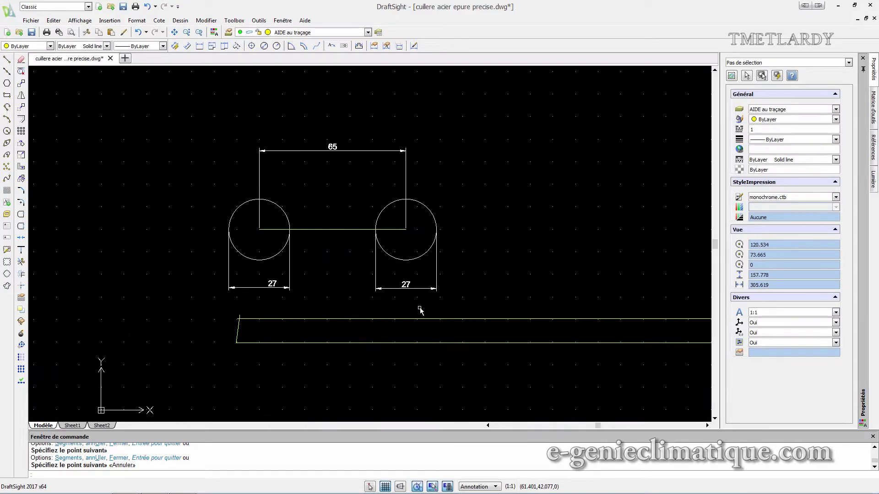
scroll(504, 301, down, 2)
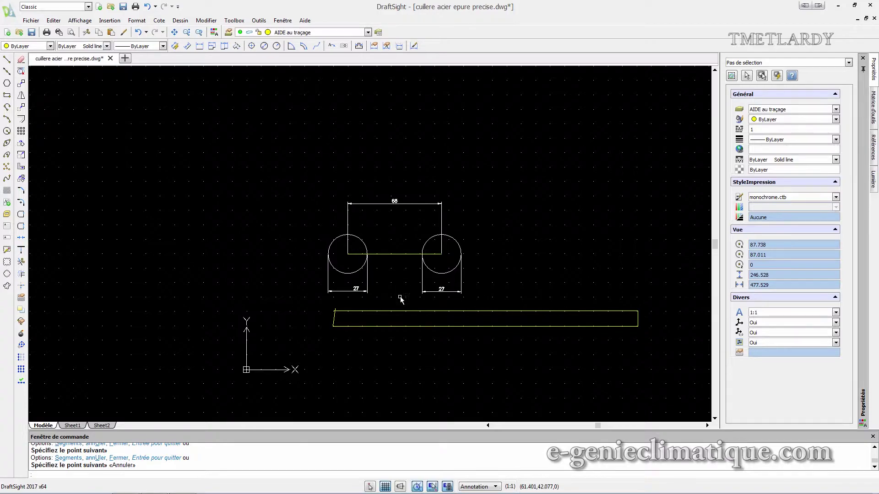
click(321, 297)
click(659, 333)
key(Delete)
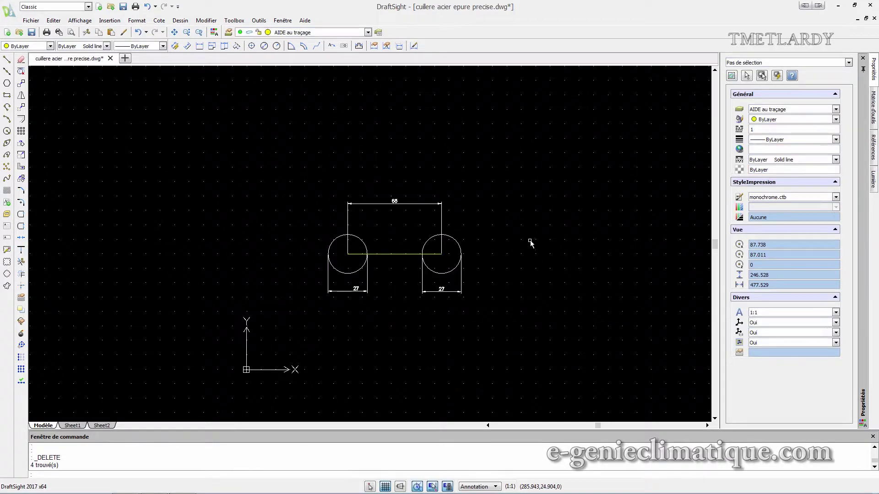
Delete the horizontal line joining the circle centres, the 65 spacing dimension and both 27 diameter dimensions
scroll(530, 242, up, 2)
click(322, 264)
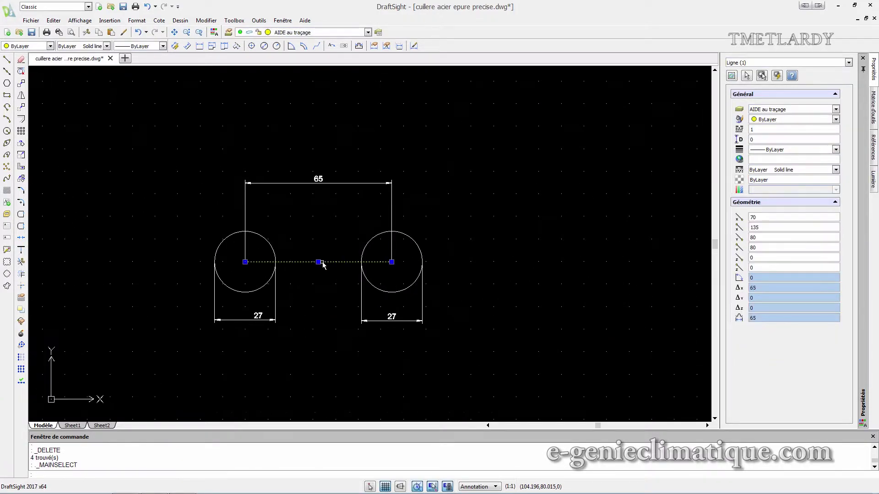
key(Delete)
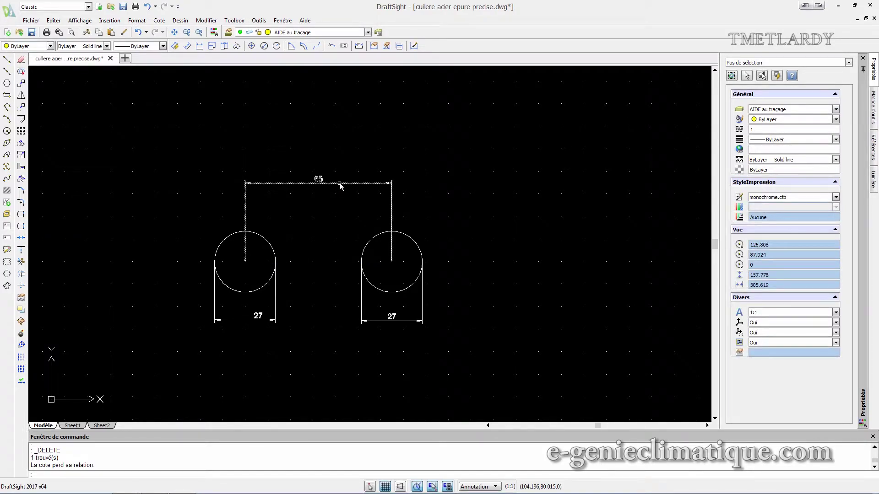
click(340, 185)
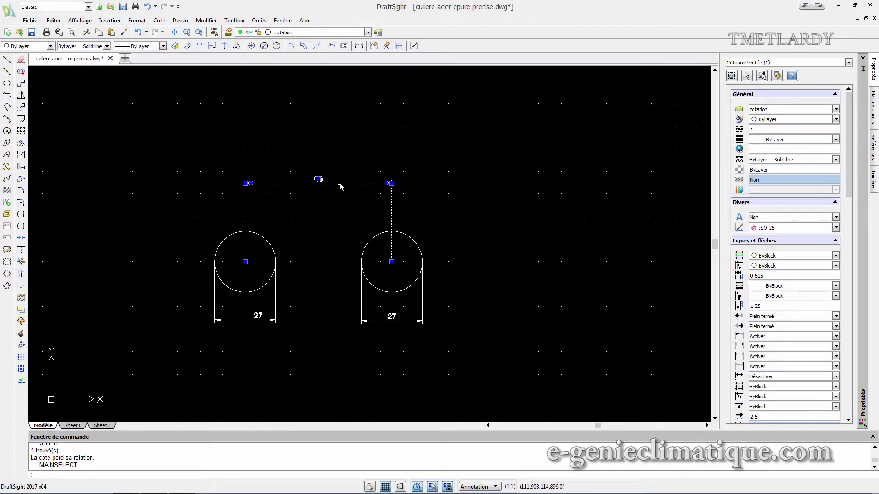
key(Delete)
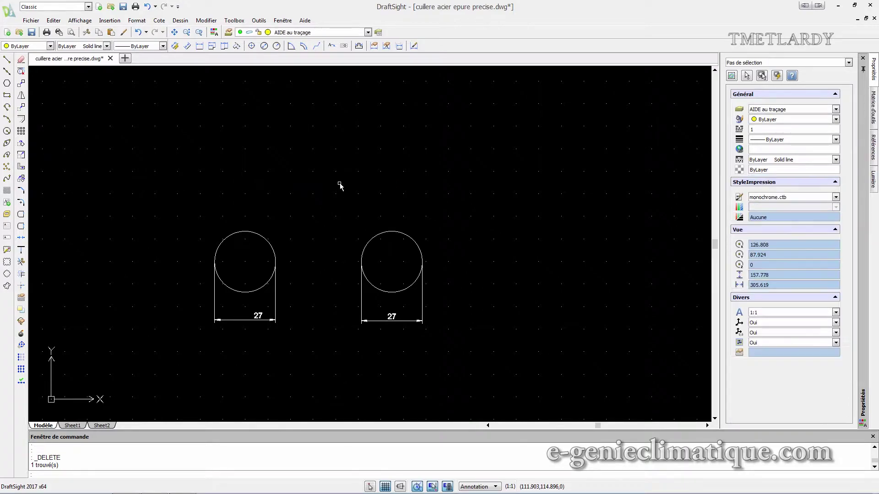
click(240, 321)
key(Delete)
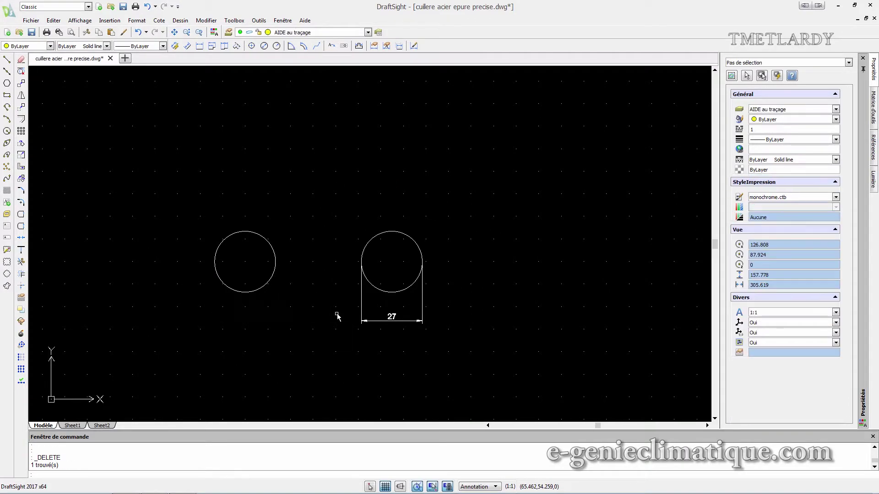
click(384, 322)
key(Delete)
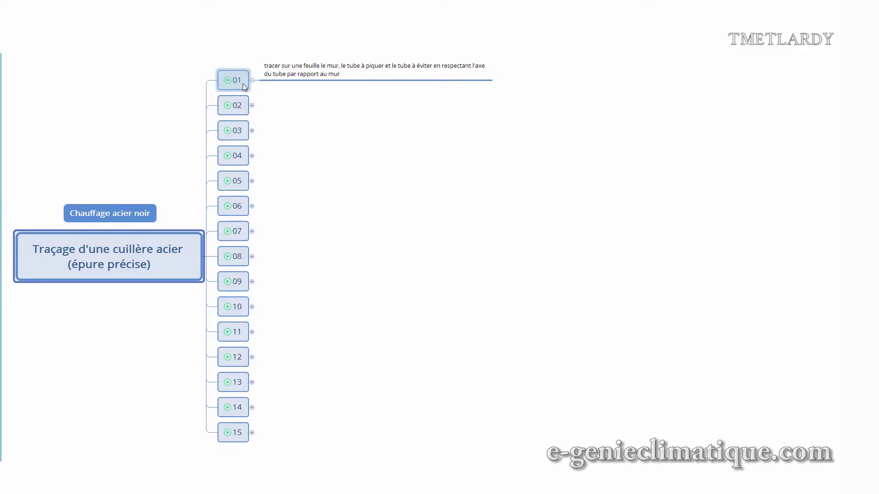
Switch to the mind map and open instruction 02 about tracing the tube axes
click(235, 101)
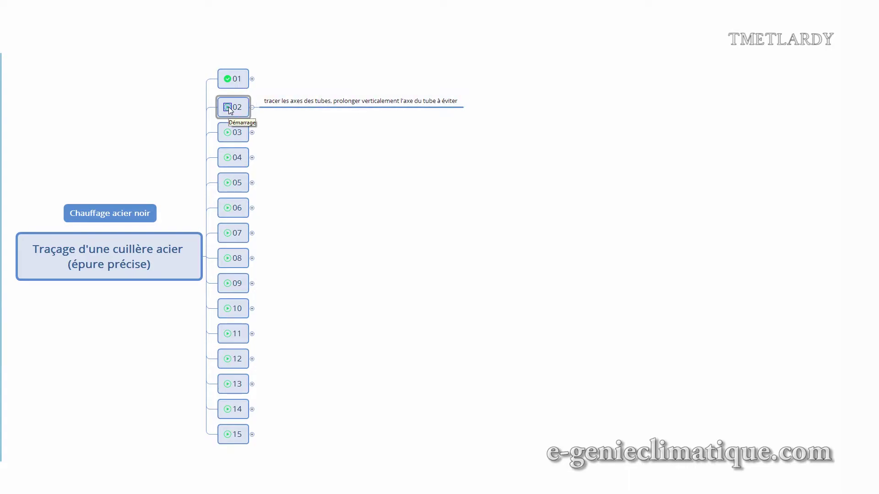
click(227, 107)
Switch to DraftSight and create a new layer named Axes with the line colour red (Rouge)
click(228, 32)
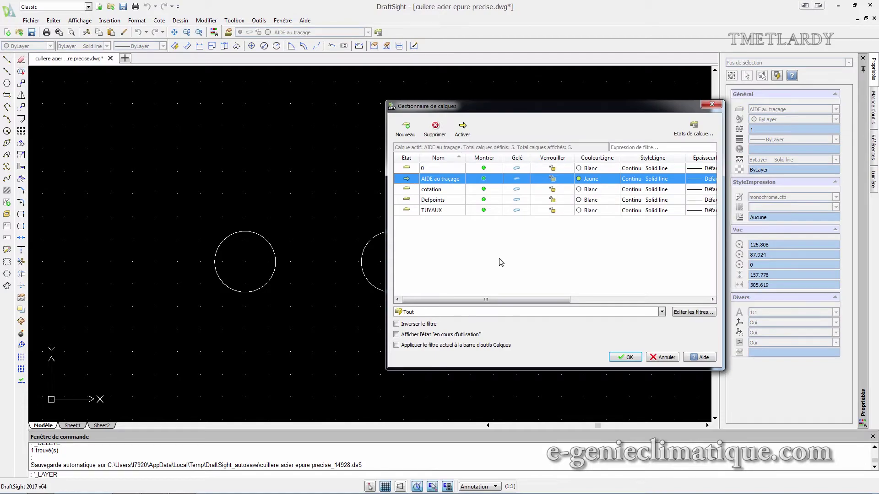
click(410, 131)
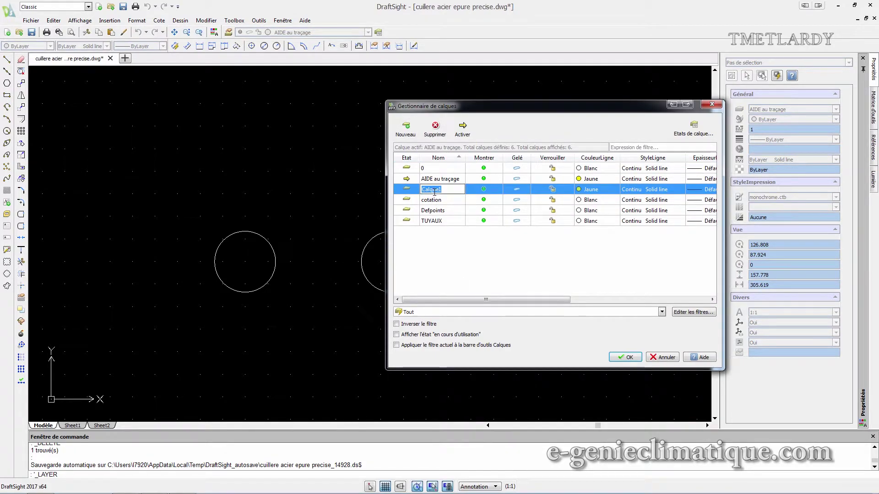
text(A)
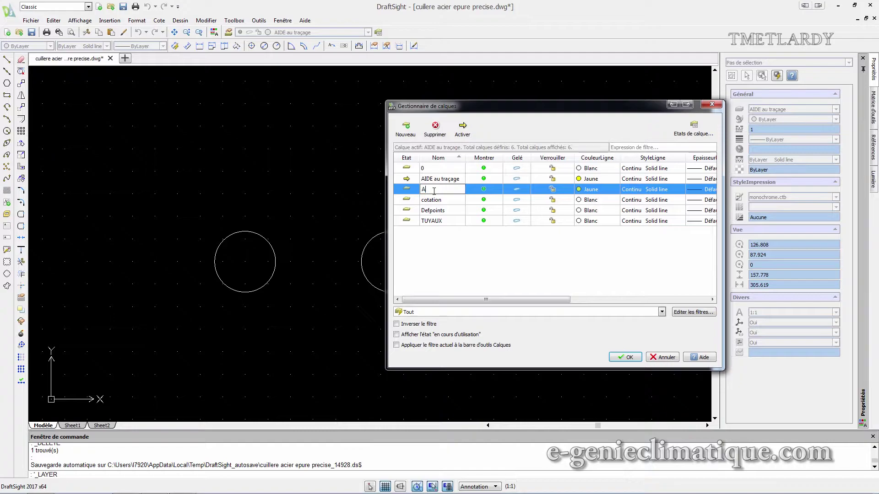
text(xes)
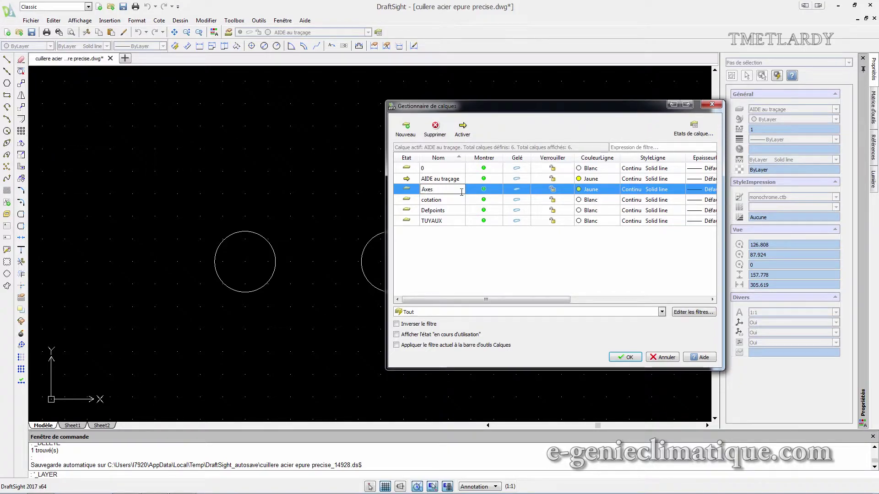
click(595, 190)
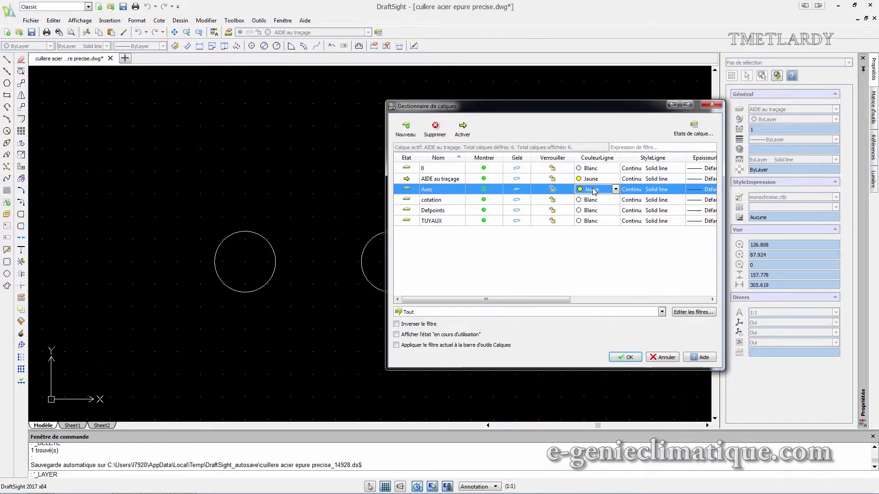
click(595, 190)
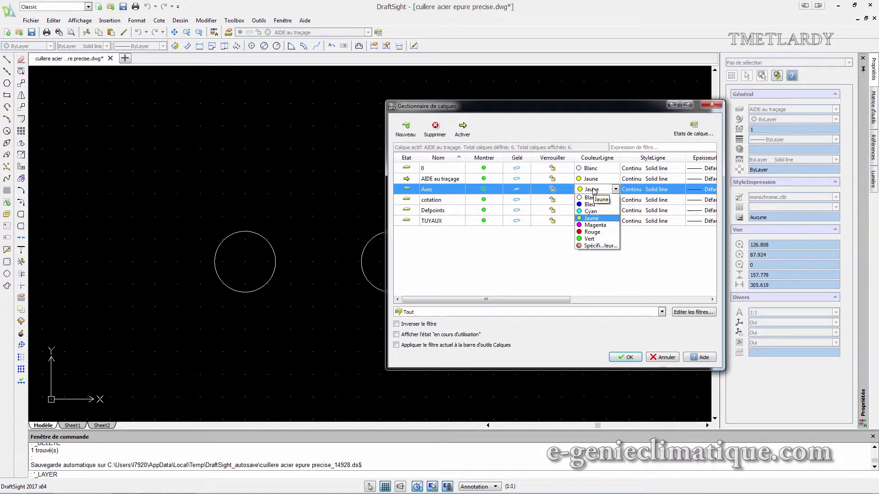
click(592, 232)
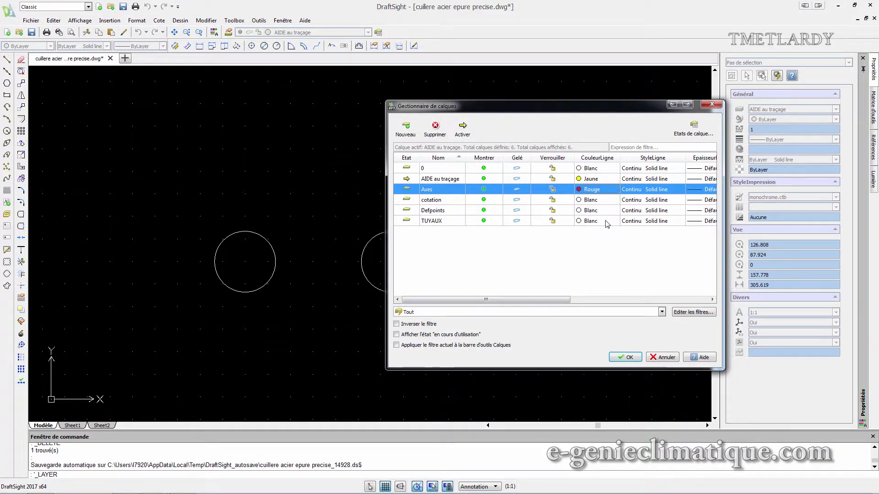
Load the DASHED line style from mm.lin for the Axes layer and apply the layer manager changes
click(677, 190)
click(680, 190)
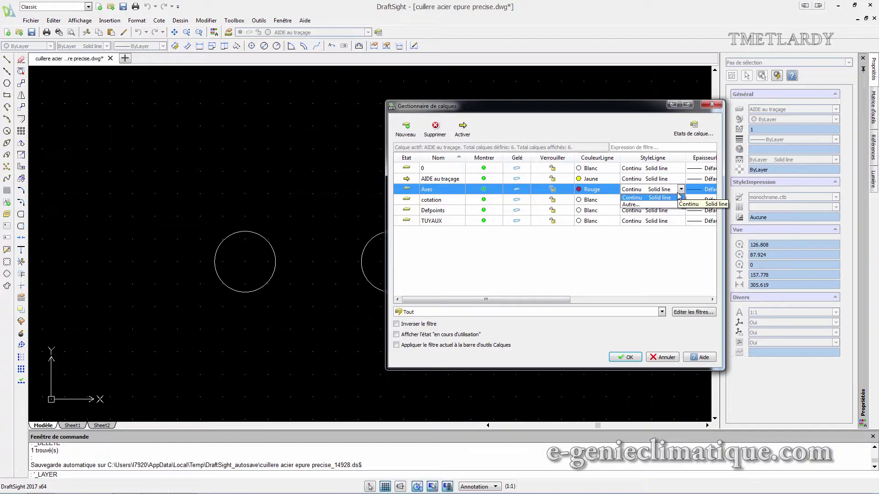
click(634, 204)
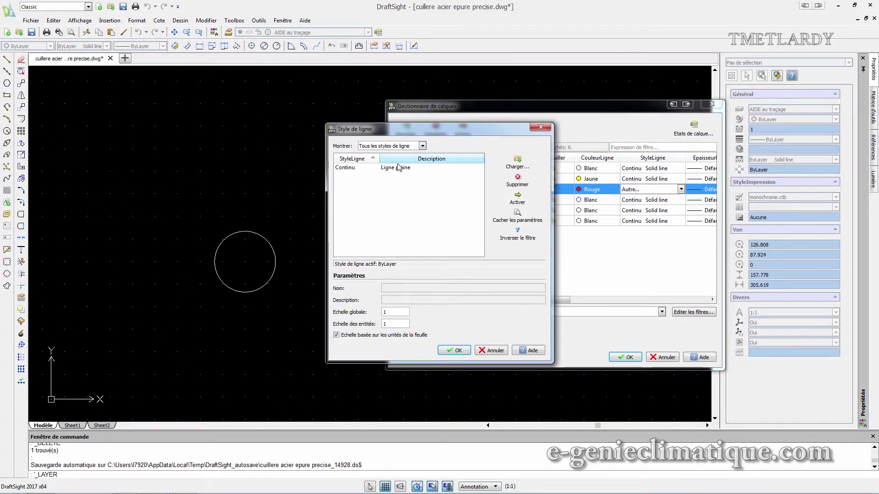
click(518, 163)
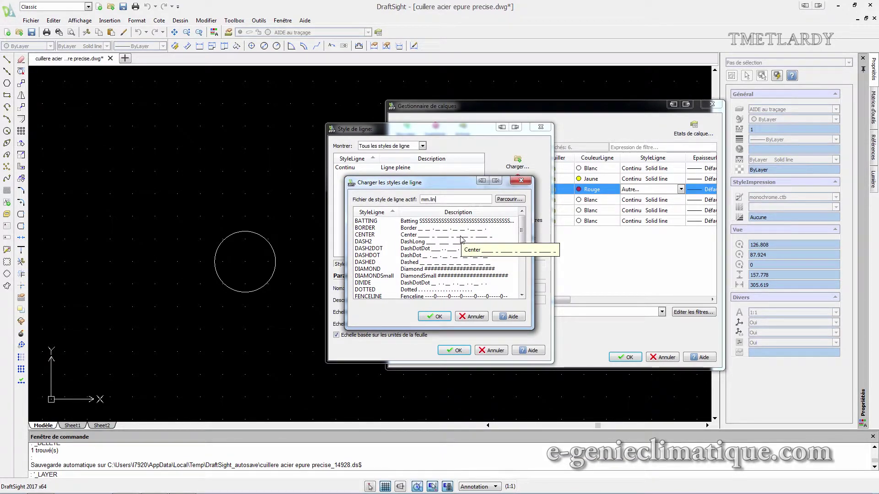
click(455, 264)
click(434, 316)
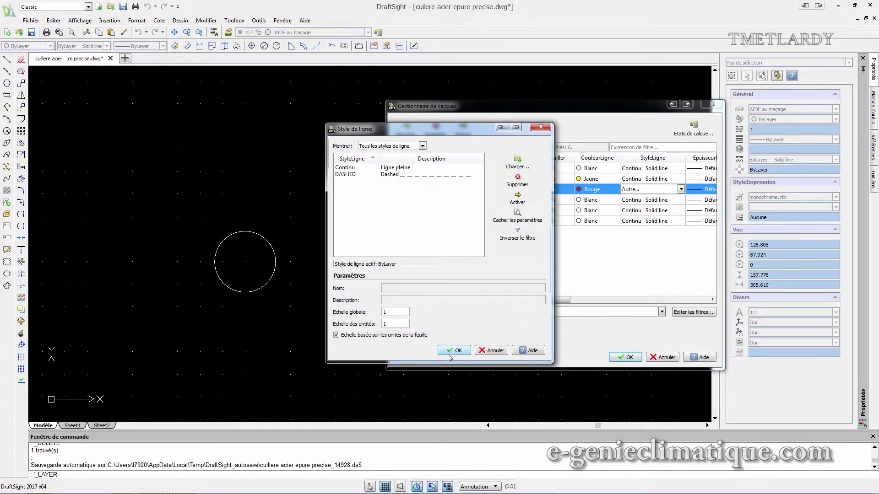
click(450, 350)
click(625, 357)
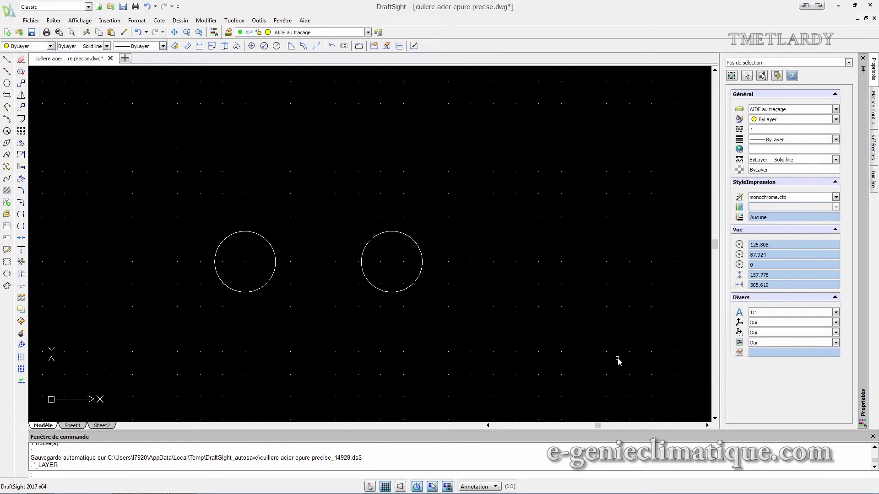
Draw a vertical line about 73 long upwards from the centre of the right-hand circle
click(6, 60)
mouse_move(392, 262)
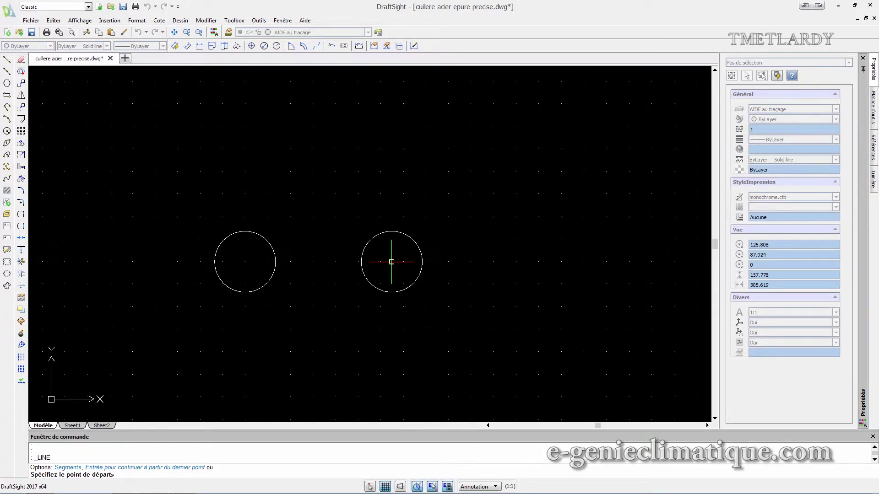
click(391, 261)
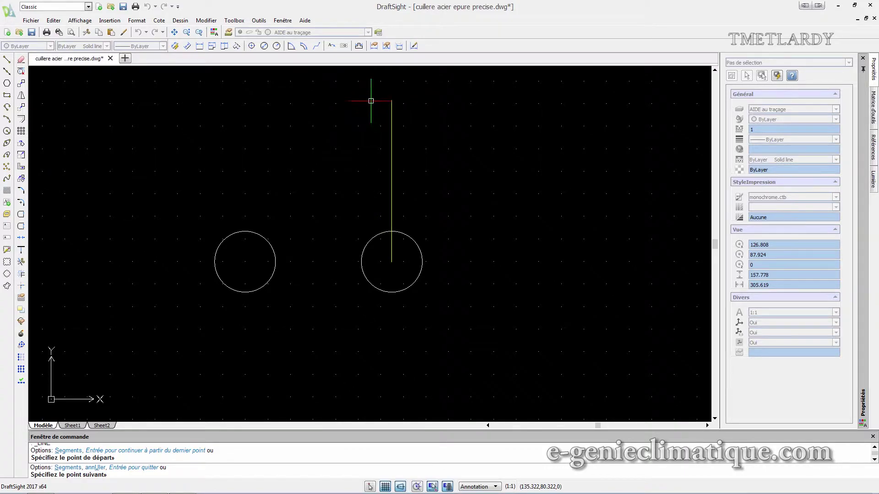
click(392, 97)
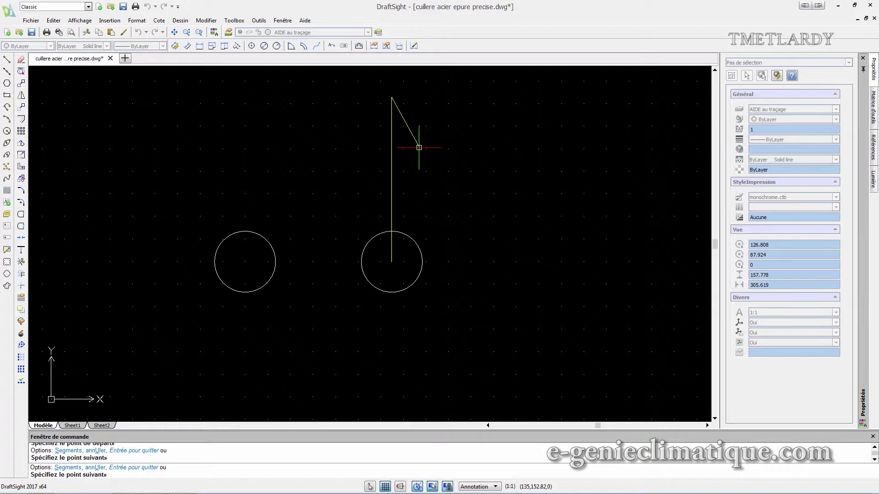
key(Escape)
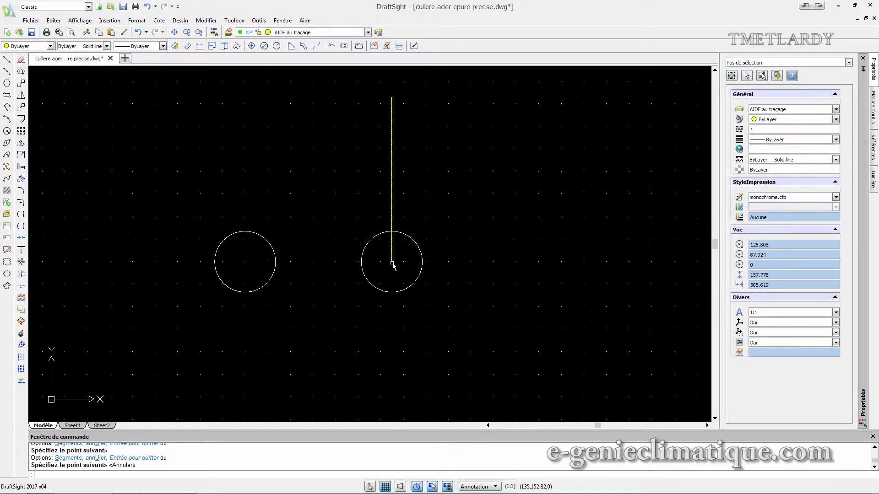
Draw a vertical line about 61 long downwards from the centre of the right-hand circle
click(6, 60)
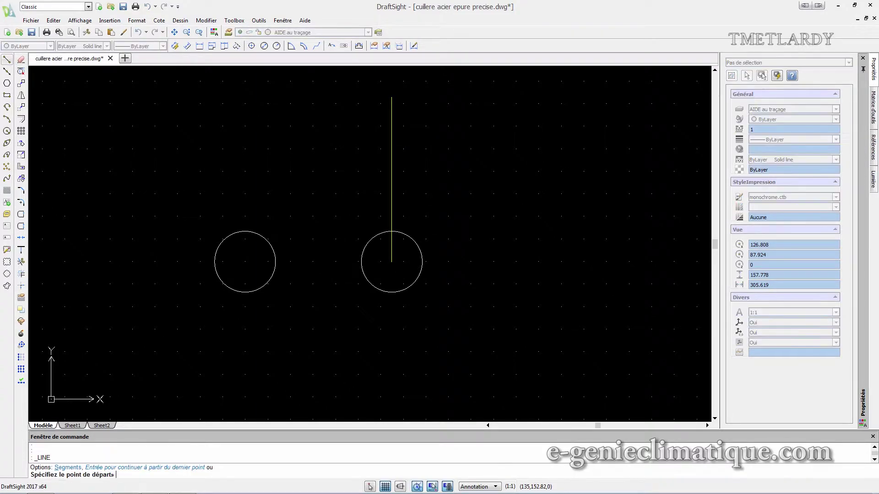
click(391, 262)
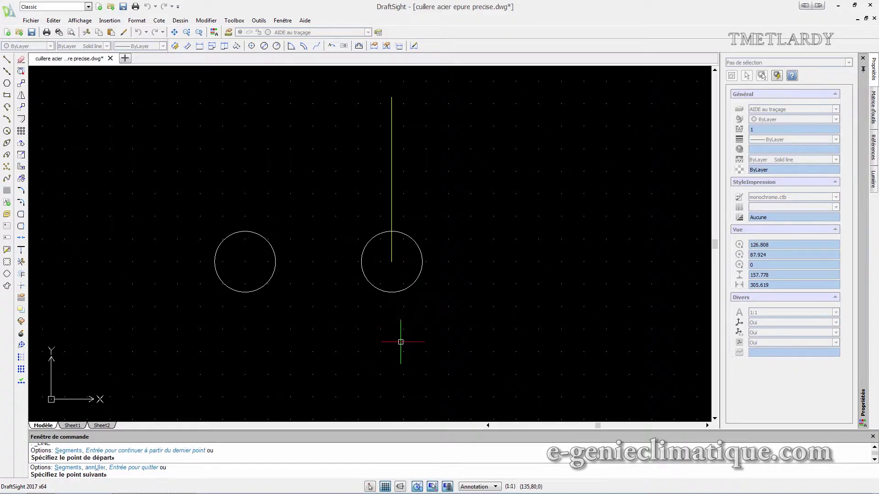
click(391, 400)
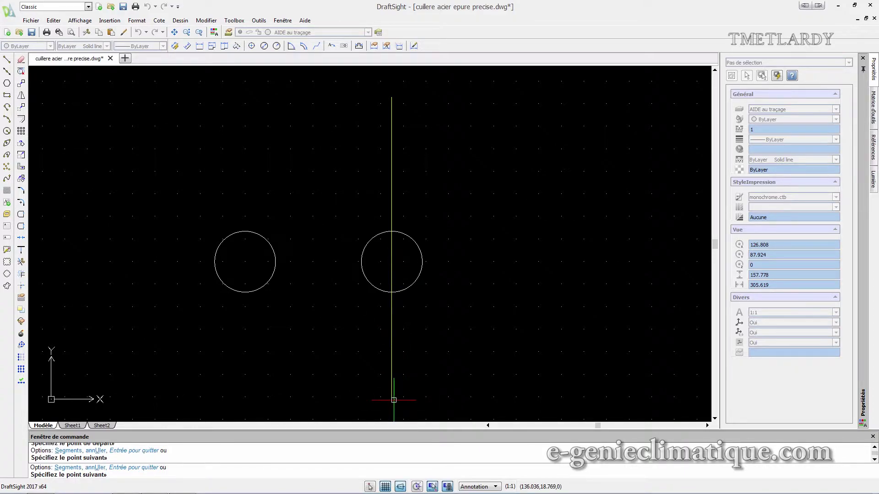
key(Escape)
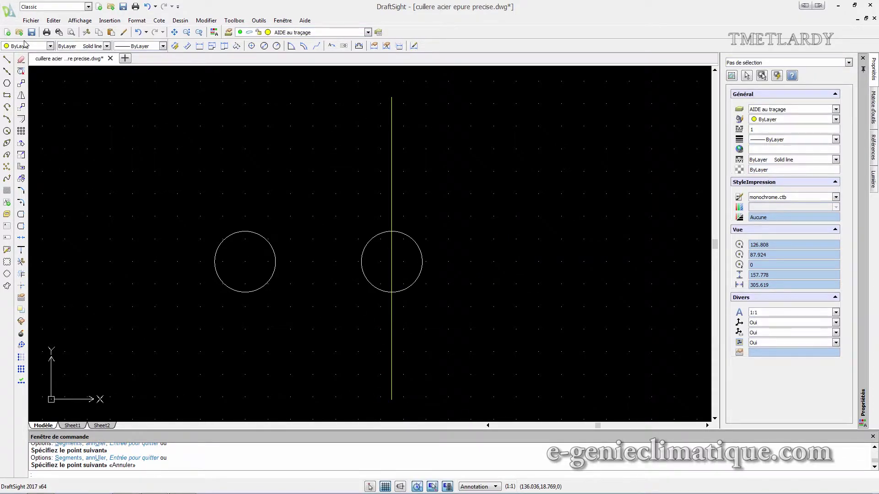
Move both vertical lines through the centre of the right-hand circle to the Axes layer
click(391, 128)
click(392, 314)
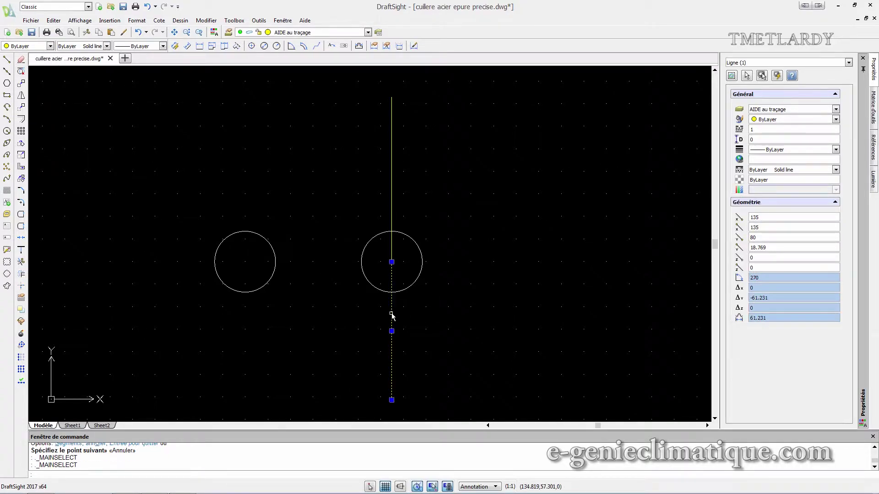
click(316, 33)
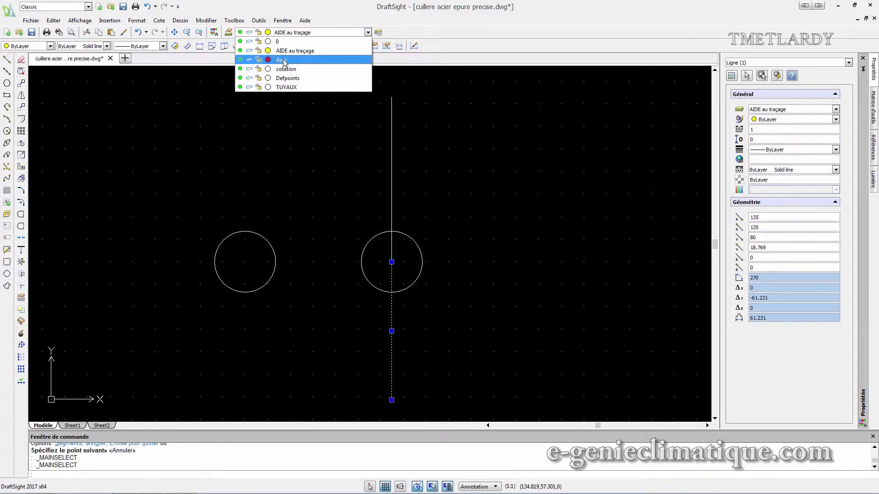
click(285, 60)
click(391, 211)
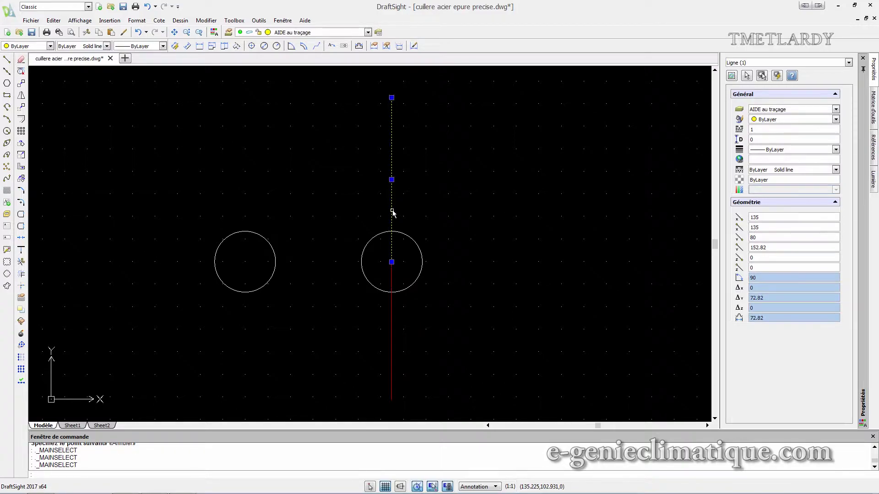
click(275, 33)
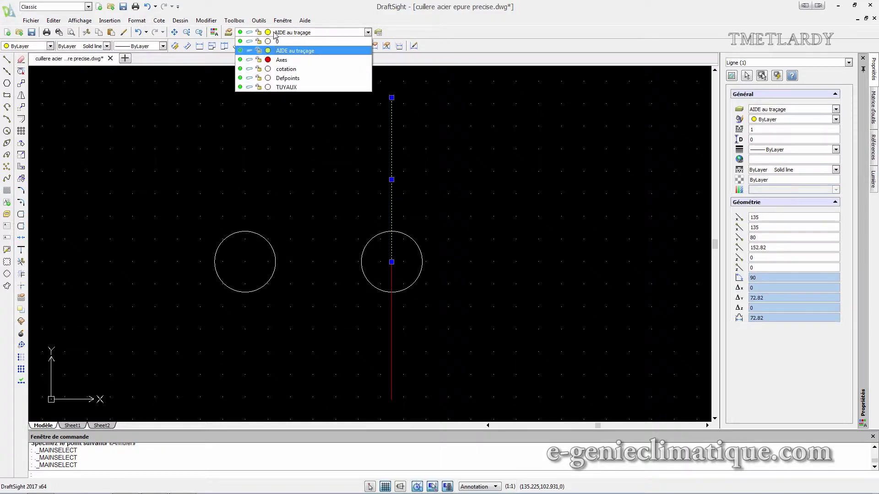
click(280, 59)
key(Escape)
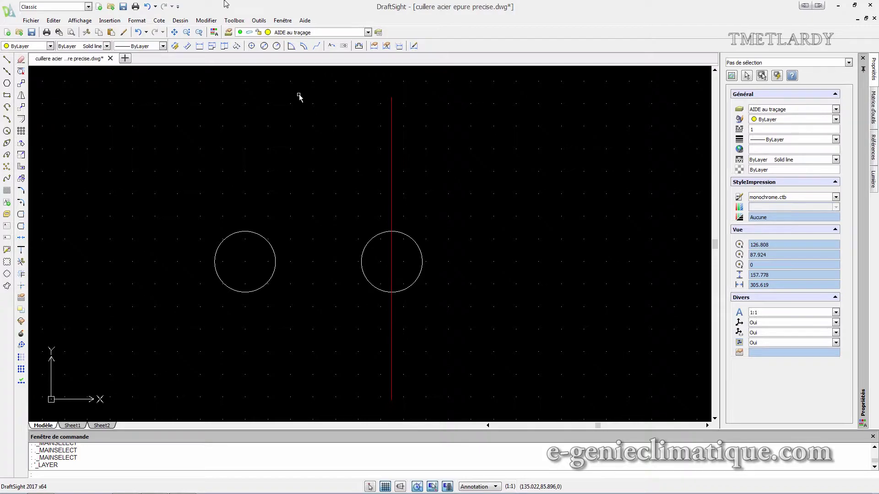
Assign the DASHED line style to the Axes layer and apply the layer manager changes
click(228, 32)
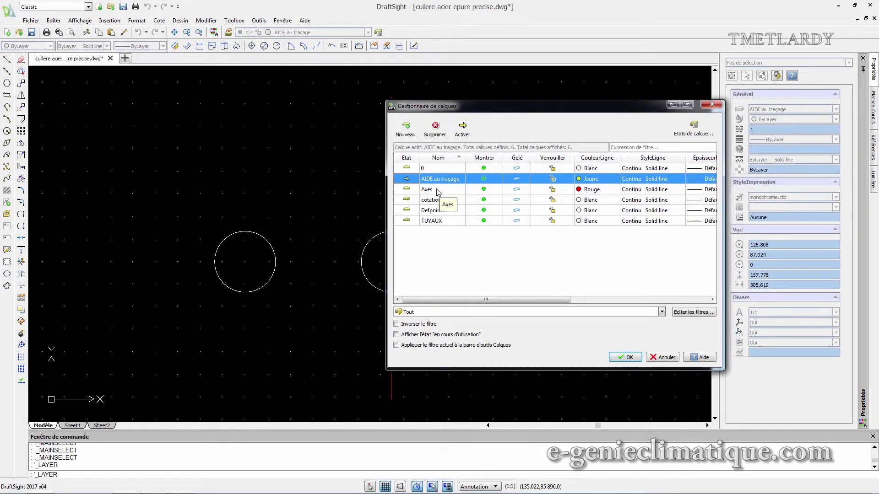
click(437, 192)
click(673, 191)
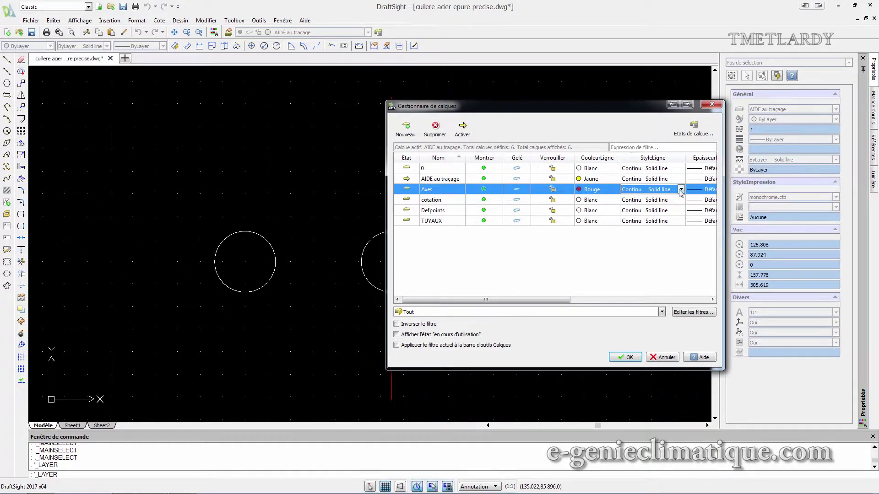
click(680, 191)
click(650, 213)
click(628, 358)
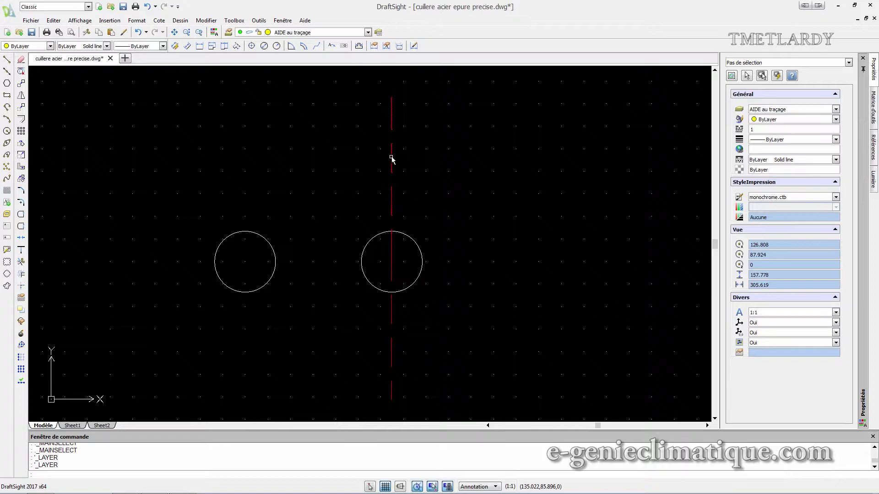
Set the global scale and the entity scale of the line styles to 0.1 from the Axes layer's line style settings, and apply
click(391, 158)
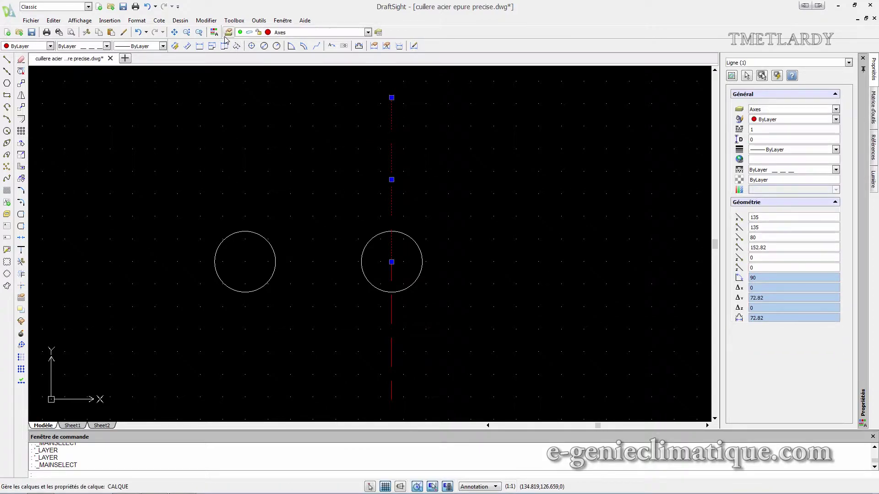
key(Escape)
click(392, 164)
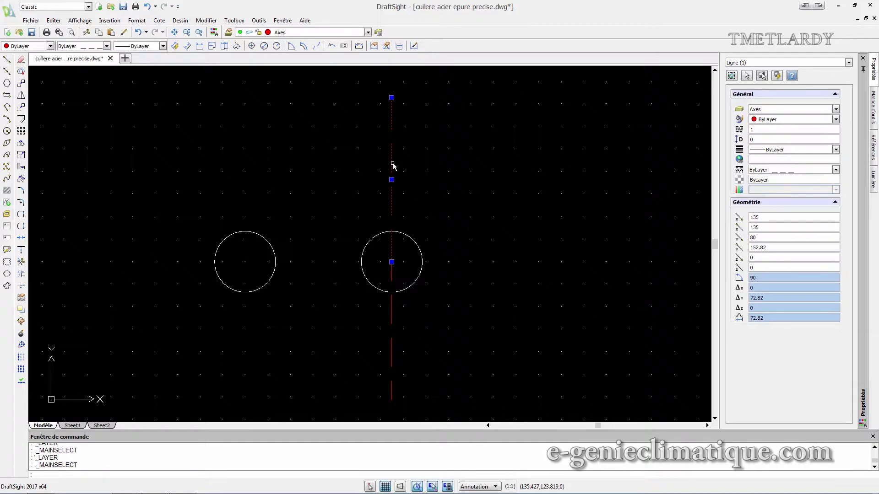
click(229, 32)
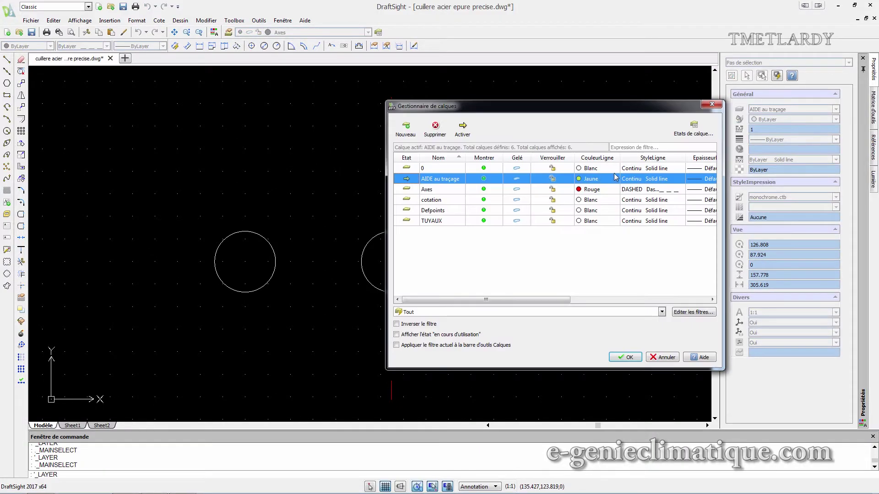
click(640, 190)
click(641, 190)
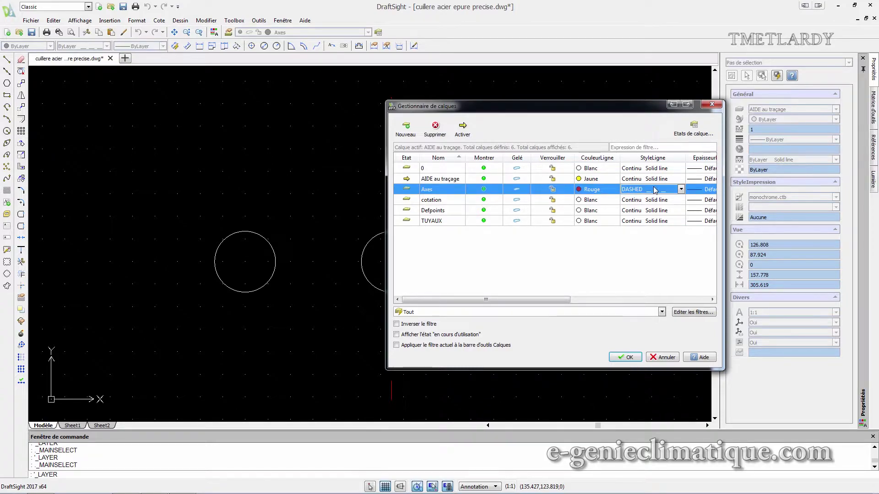
click(681, 189)
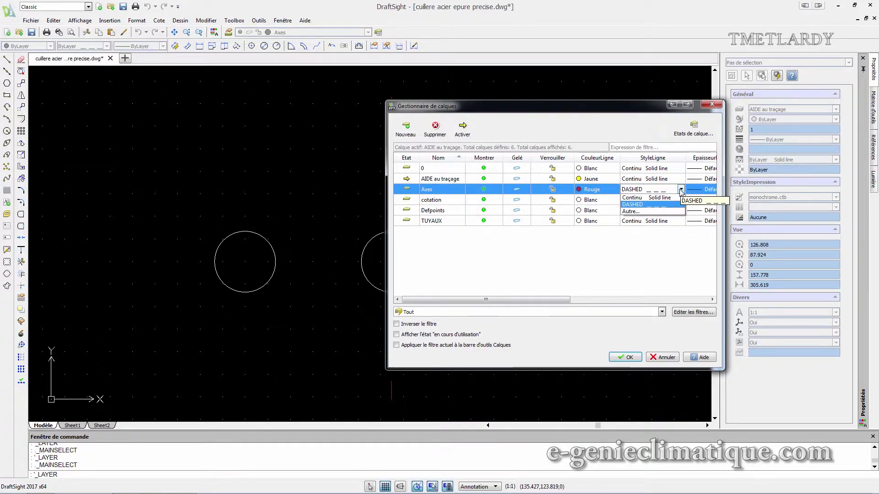
click(652, 211)
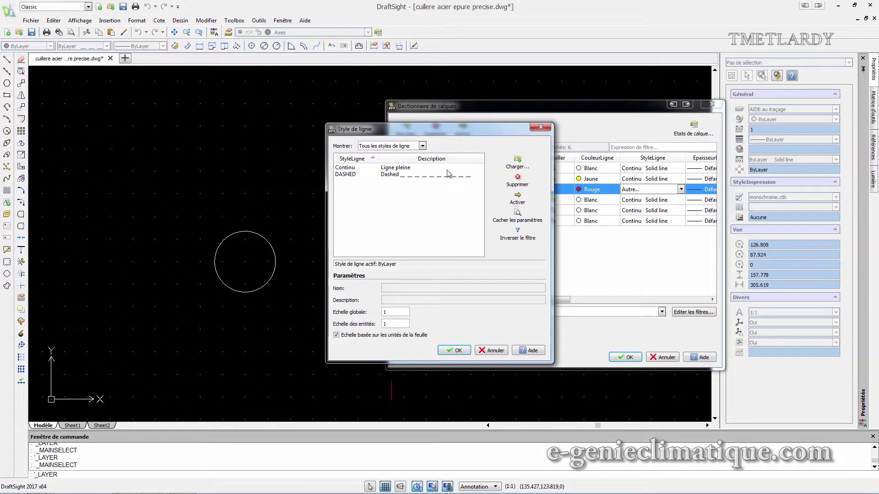
click(428, 175)
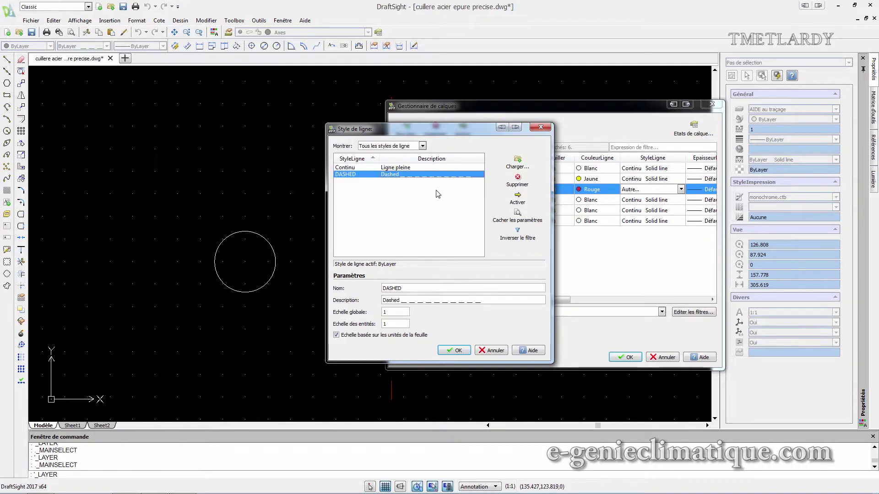
double_click(387, 312)
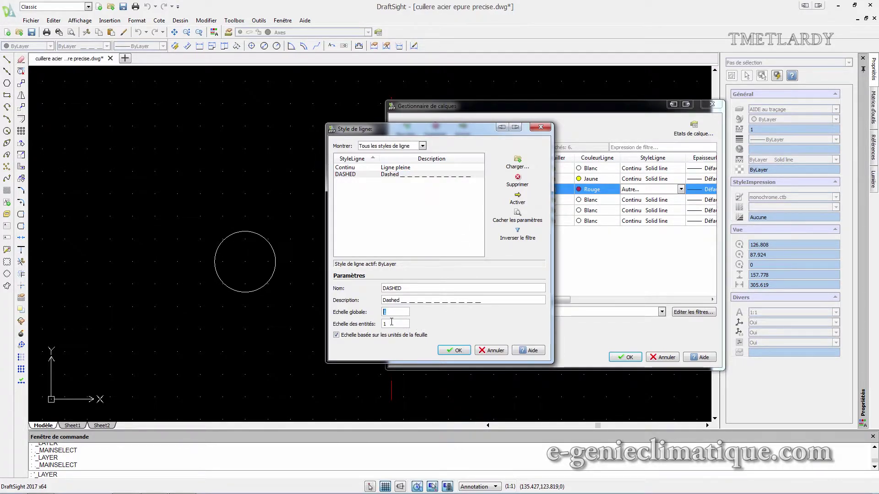
text(0.)
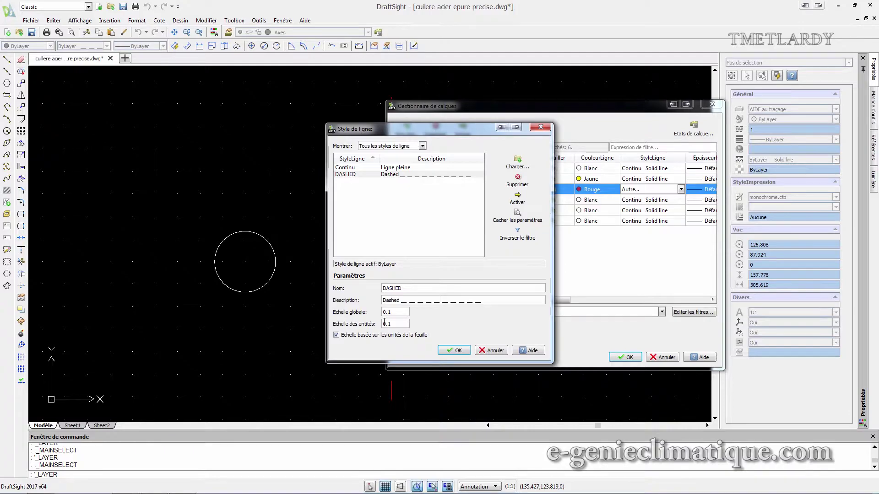
click(454, 351)
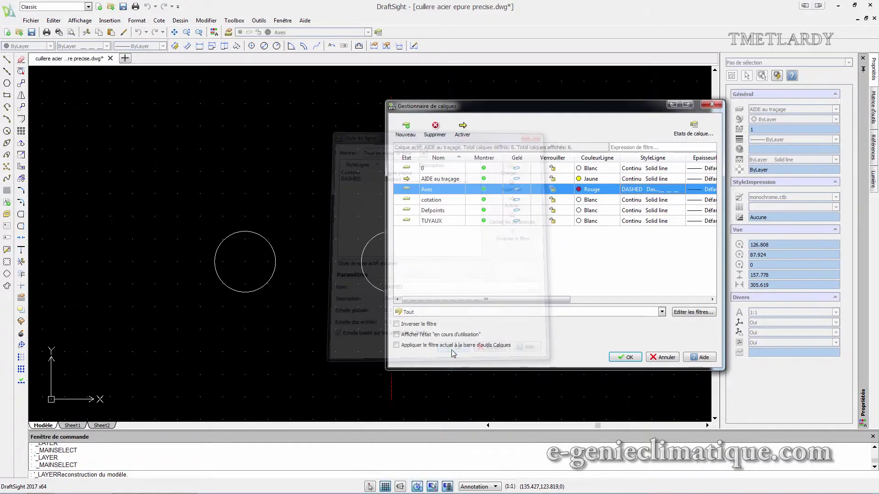
click(629, 358)
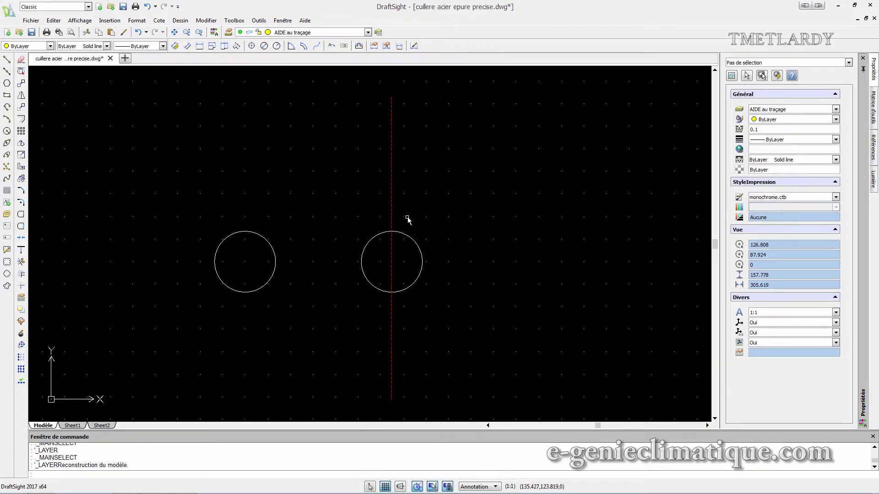
click(392, 218)
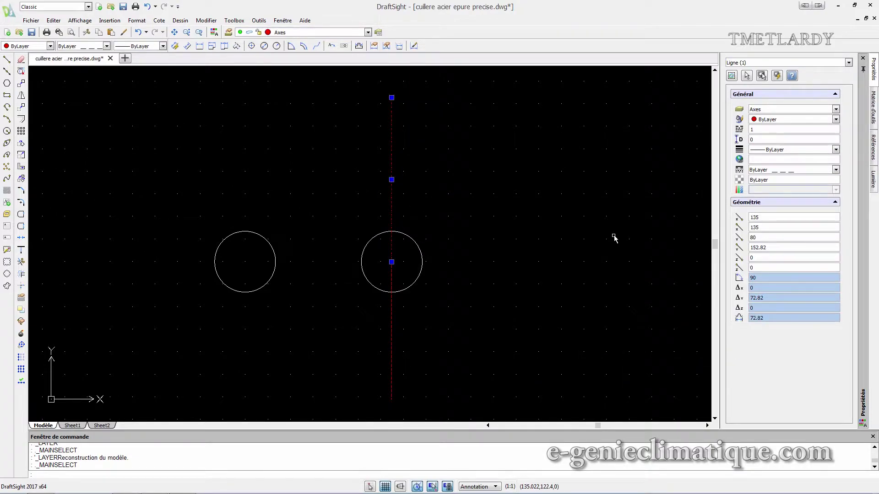
click(416, 277)
key(Escape)
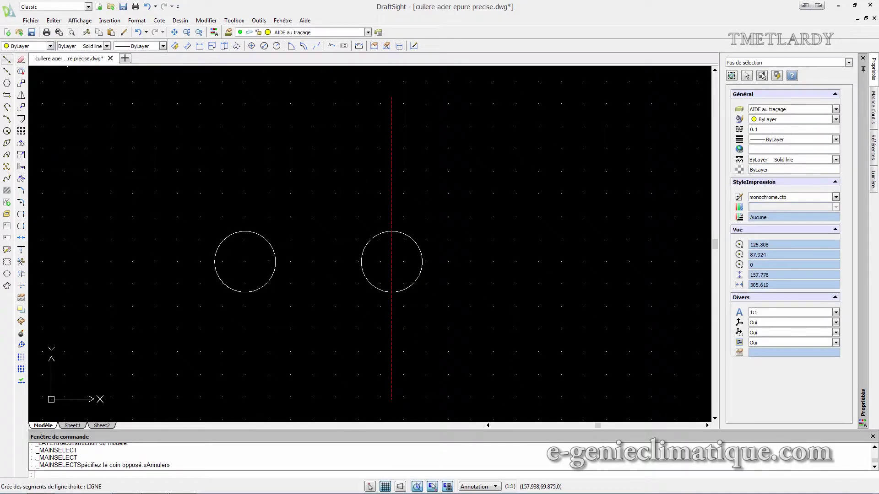
Draw a horizontal line about 28 long leftwards from the centre of the right-hand circle
click(7, 59)
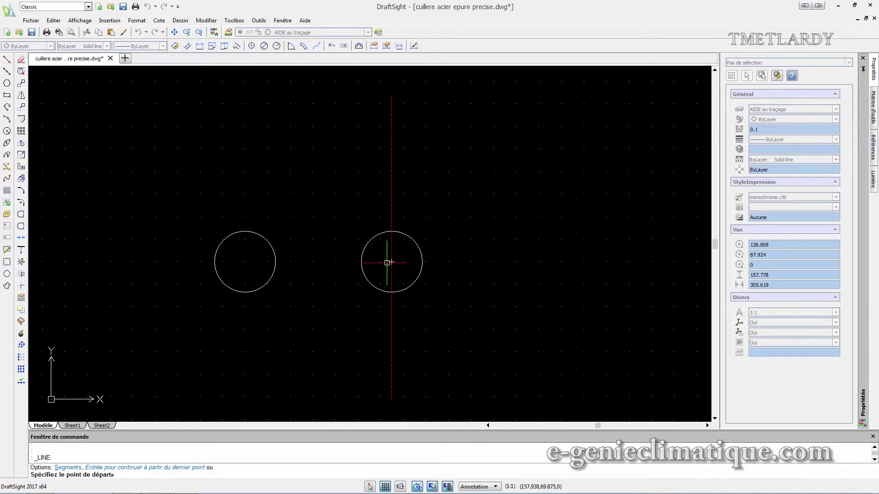
scroll(384, 269, up, 4)
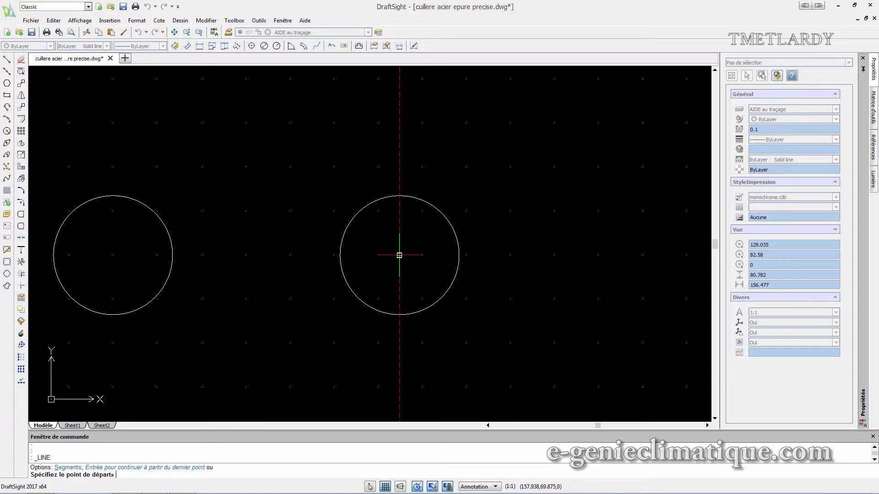
click(398, 256)
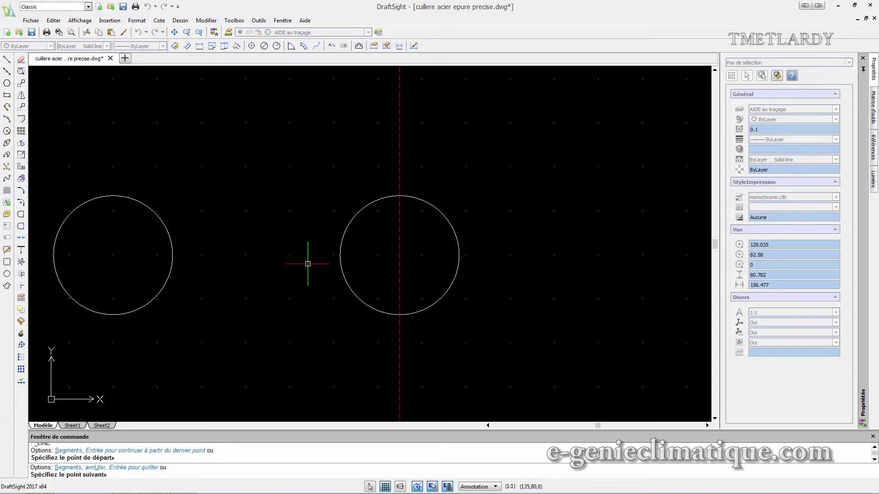
click(279, 254)
key(Escape)
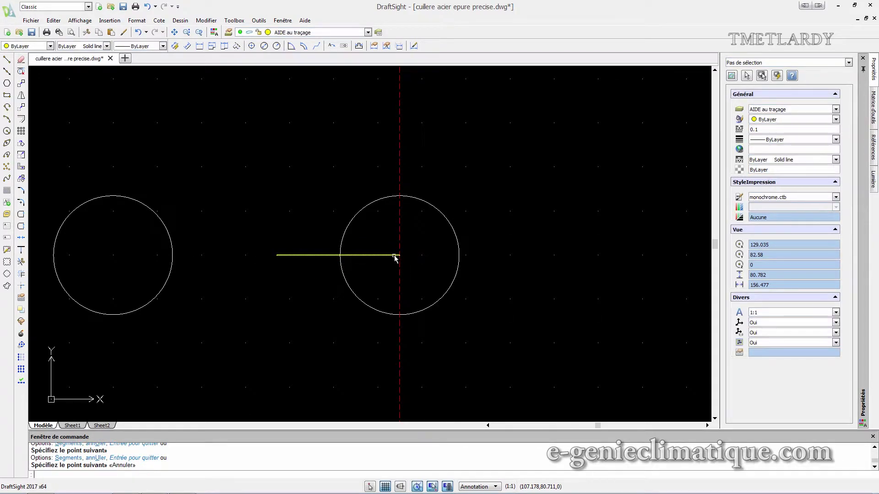
Move the horizontal line on the left of the right-hand circle's centre to the Axes layer
click(389, 259)
click(387, 257)
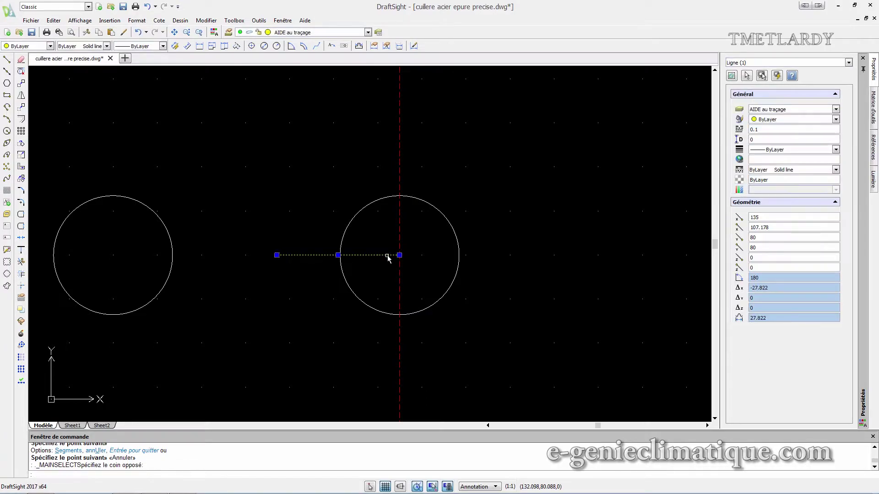
click(368, 32)
click(293, 52)
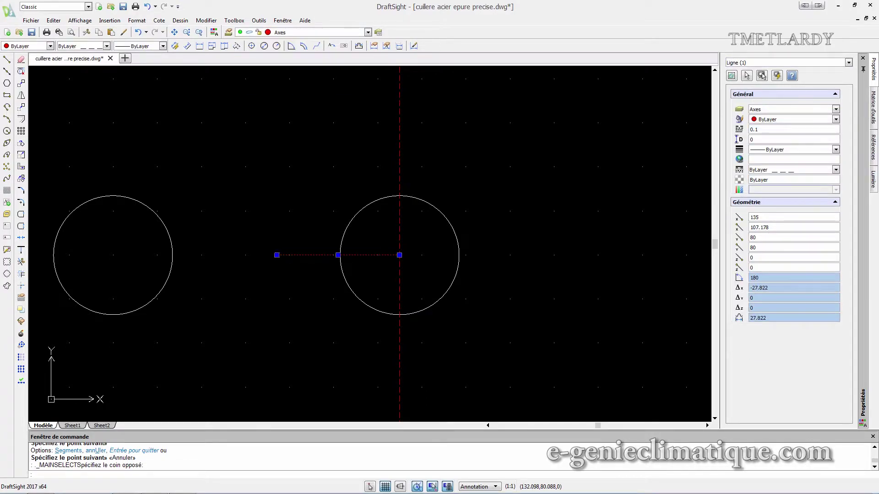
key(Escape)
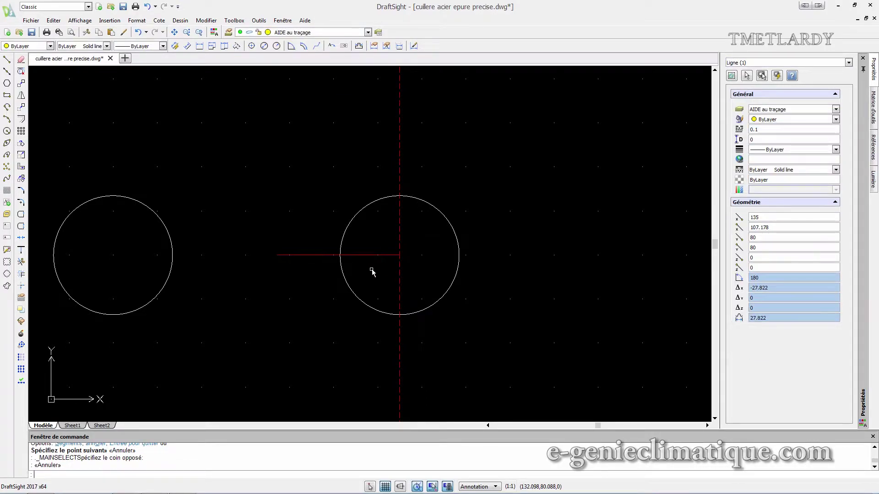
Draw a horizontal line about 24 long rightwards from the centre of the right-hand circle
click(384, 258)
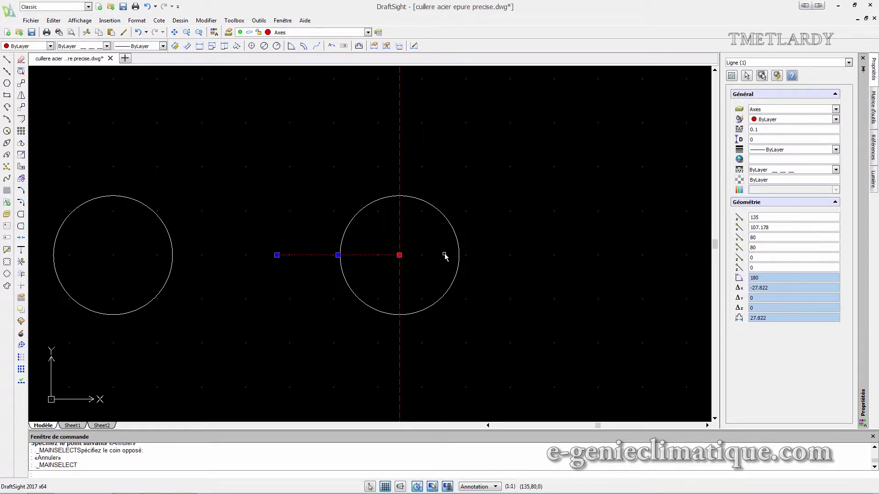
click(7, 59)
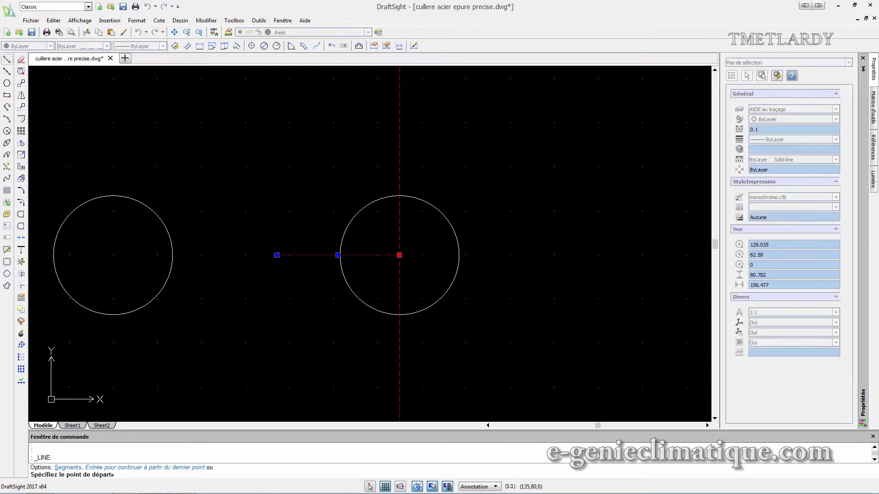
click(399, 256)
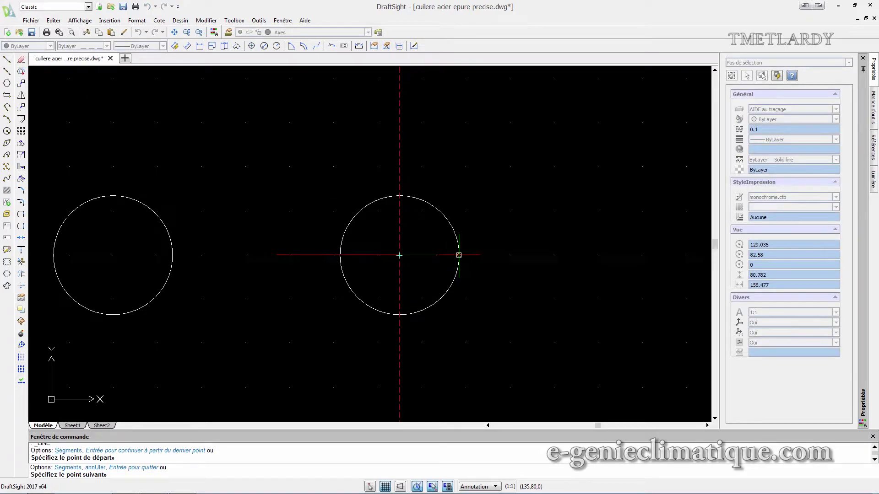
click(507, 255)
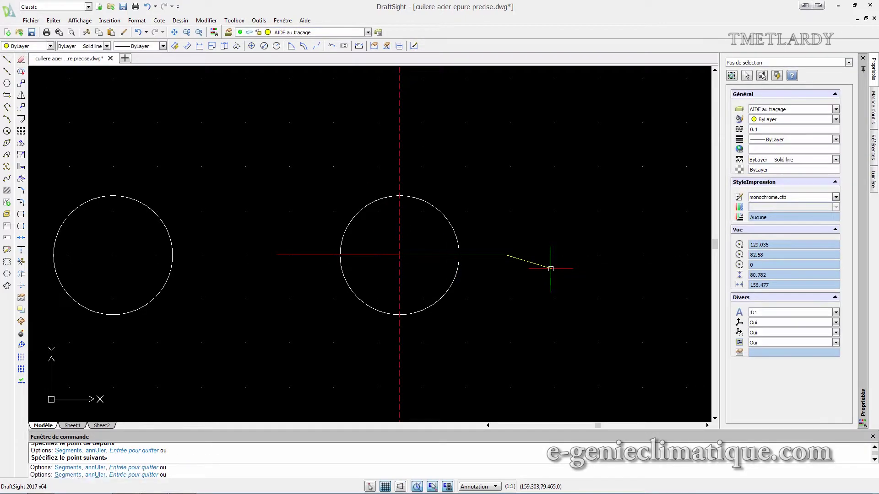
key(Escape)
Make Axes the current layer, leaving its line colour and layer settings as they are
click(474, 257)
click(475, 257)
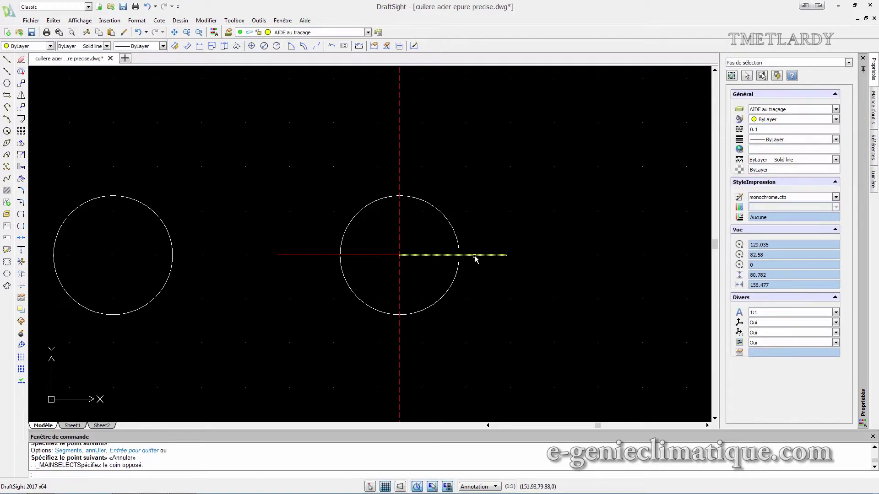
click(344, 32)
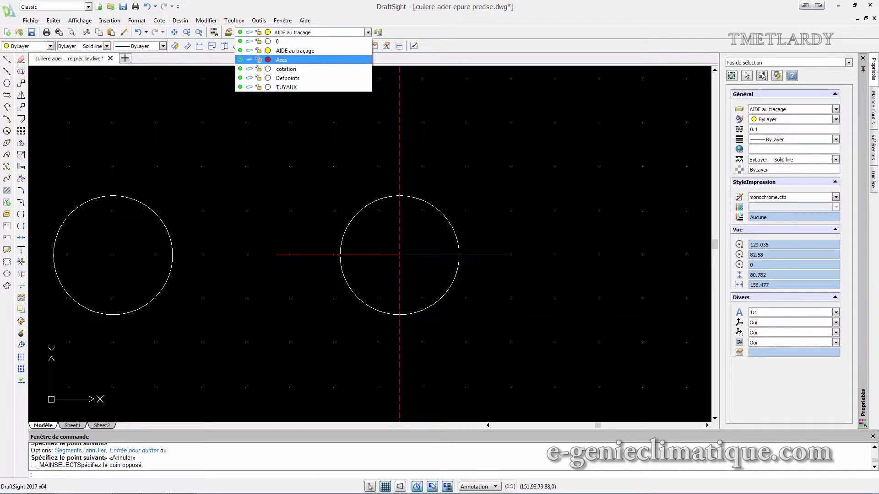
click(268, 60)
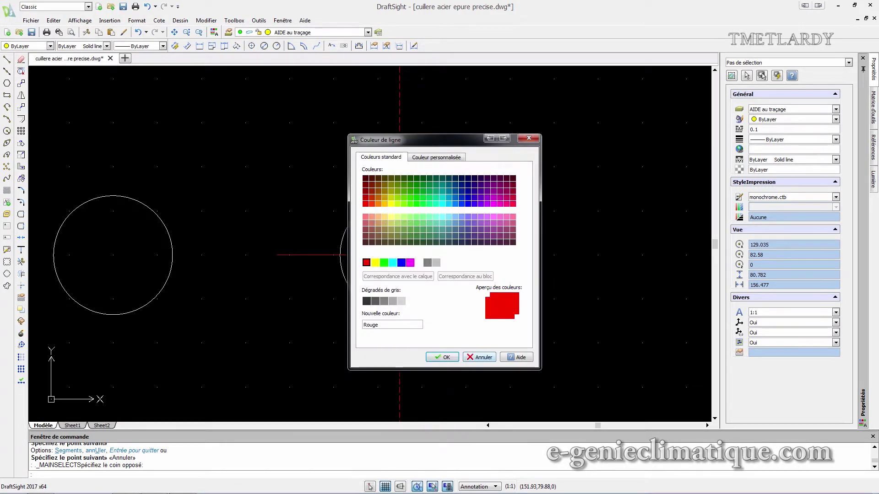
click(480, 357)
click(309, 33)
click(282, 59)
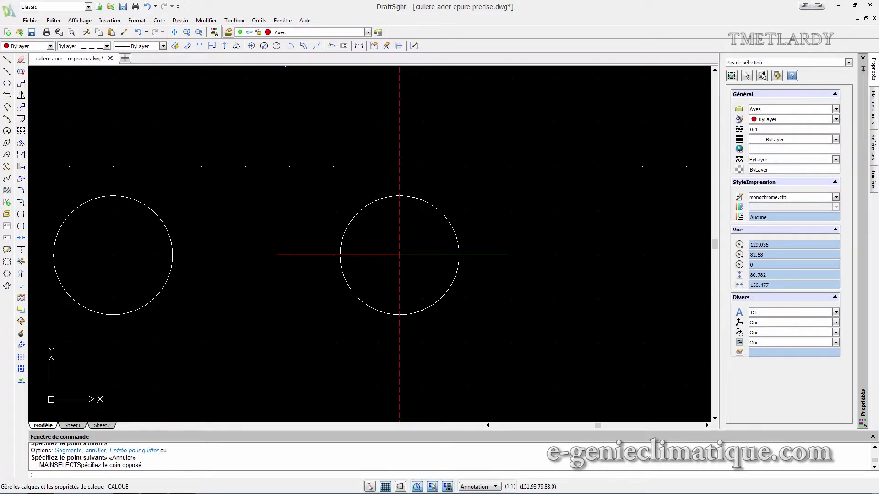
click(228, 32)
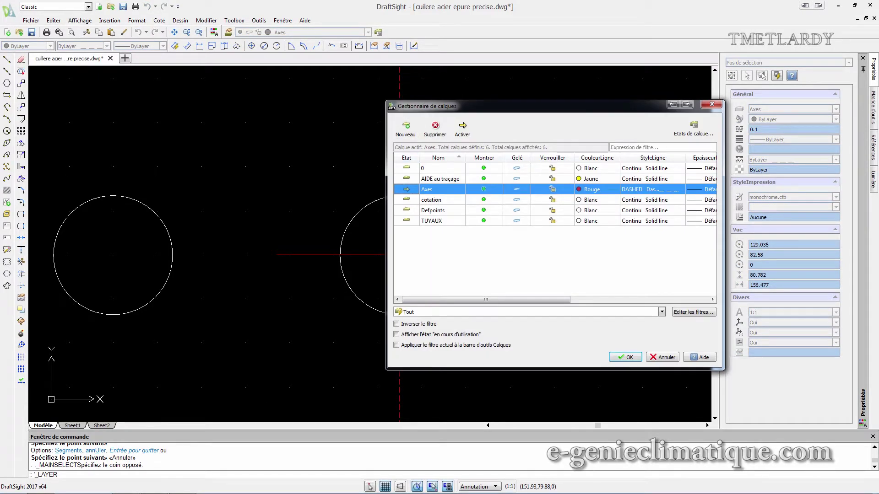
click(625, 357)
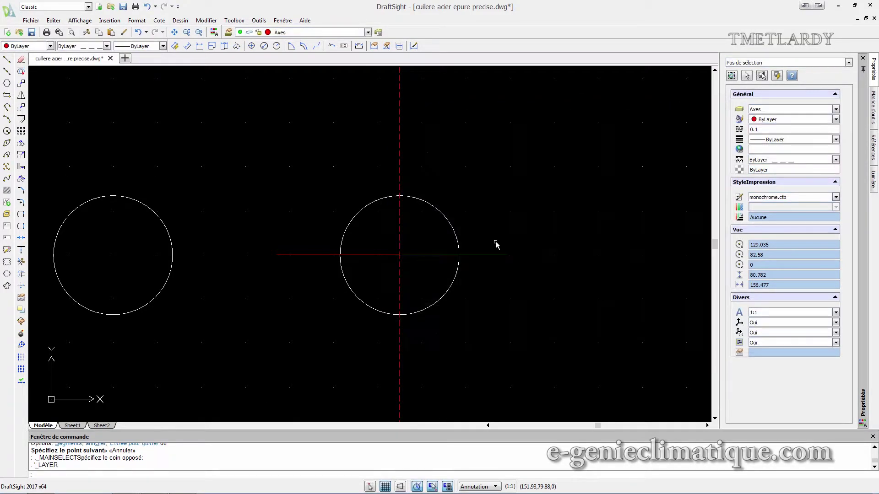
Move the horizontal line on the right of the right-hand circle's centre to the Axes layer
click(445, 256)
click(320, 32)
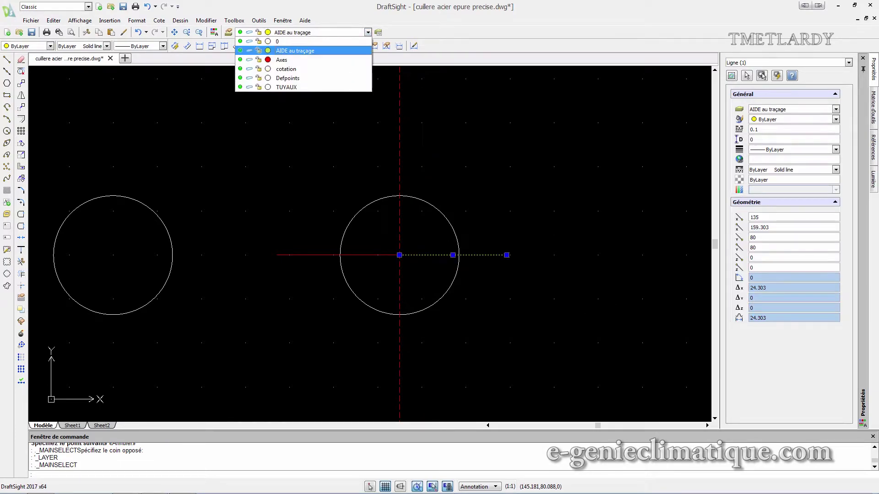
click(298, 59)
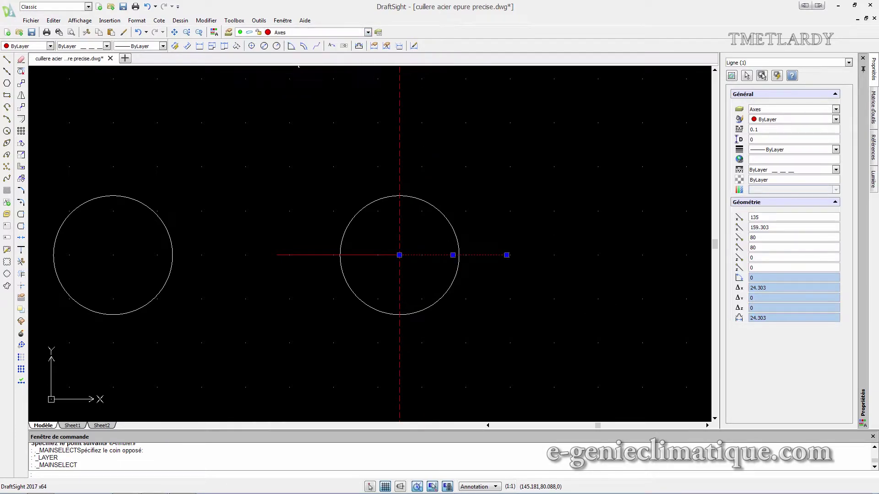
click(375, 258)
key(Escape)
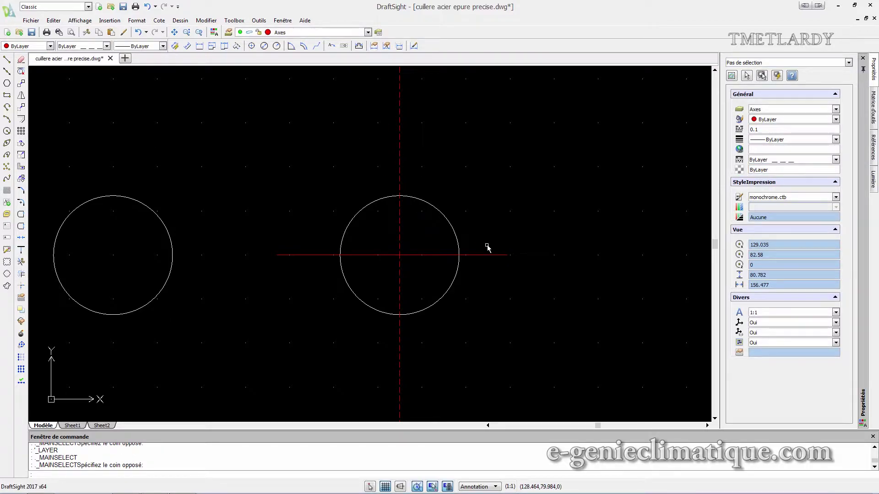
Adjust the line style scale of both horizontal axis halves of the right-hand circle so their dashes show
click(388, 255)
click(398, 280)
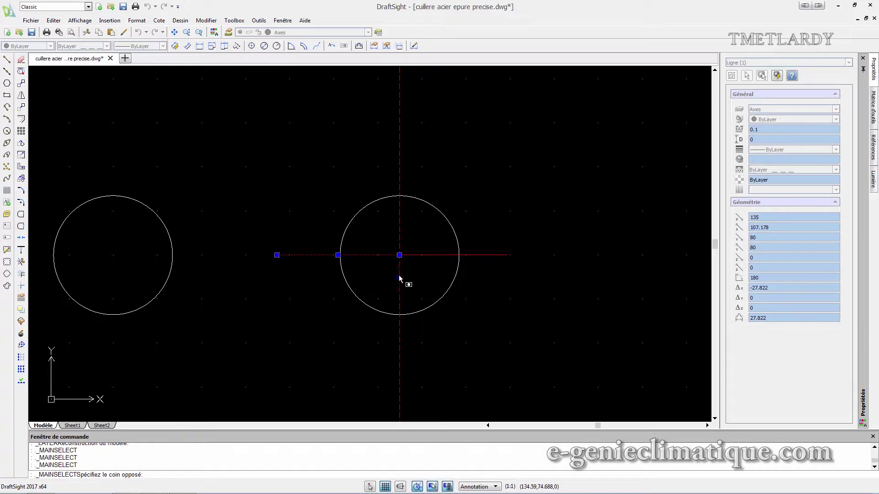
key(Escape)
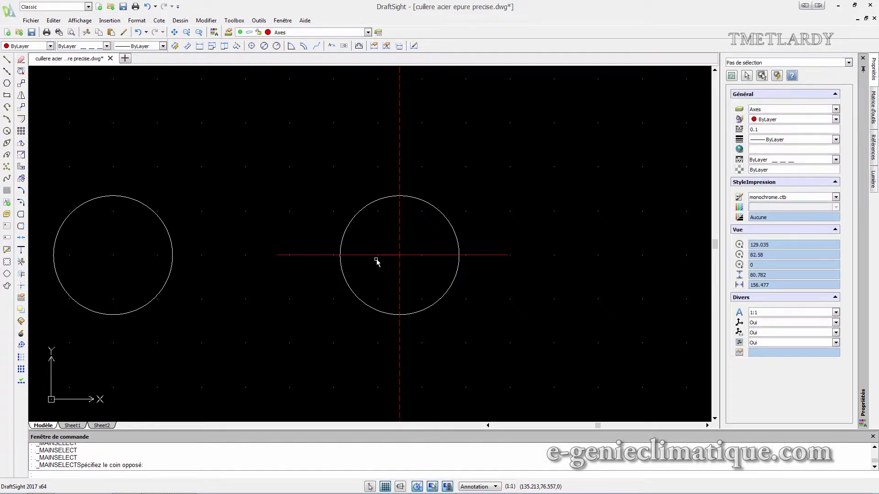
click(382, 257)
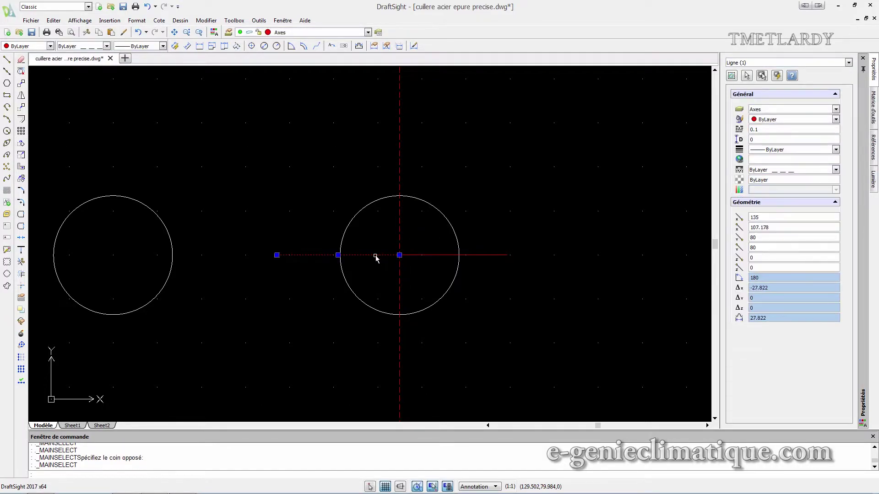
click(466, 257)
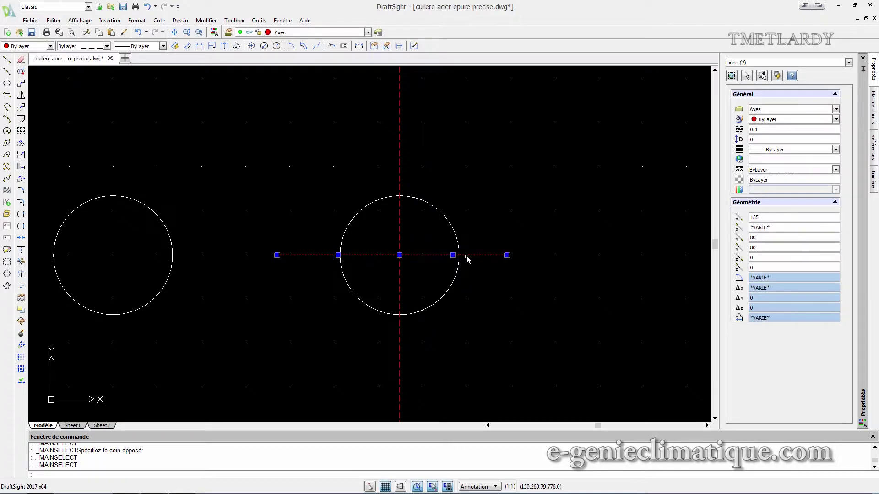
click(749, 129)
key(Escape)
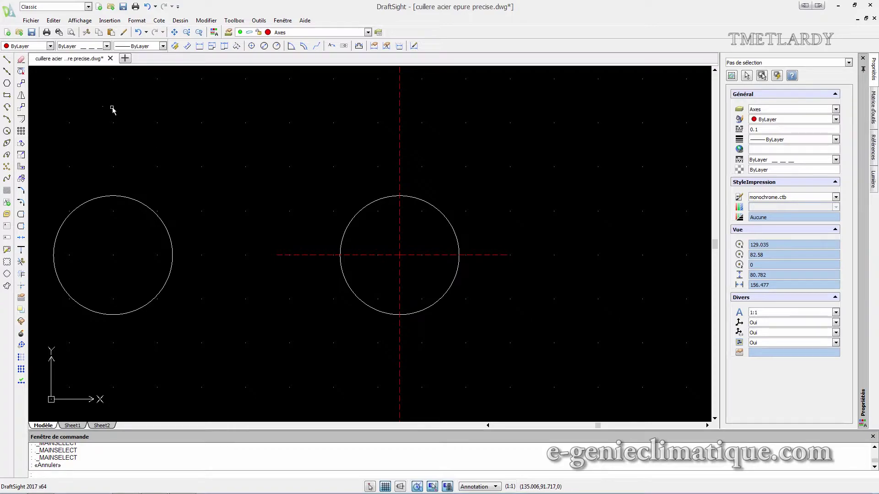
Draw a short horizontal axis about 9.5 long across the left-hand circle's centre on the Axes layer
click(7, 60)
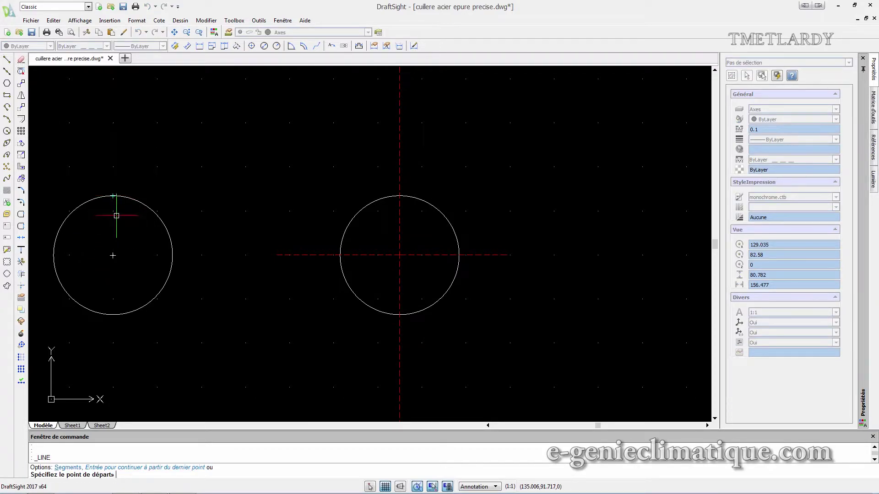
click(113, 255)
click(82, 255)
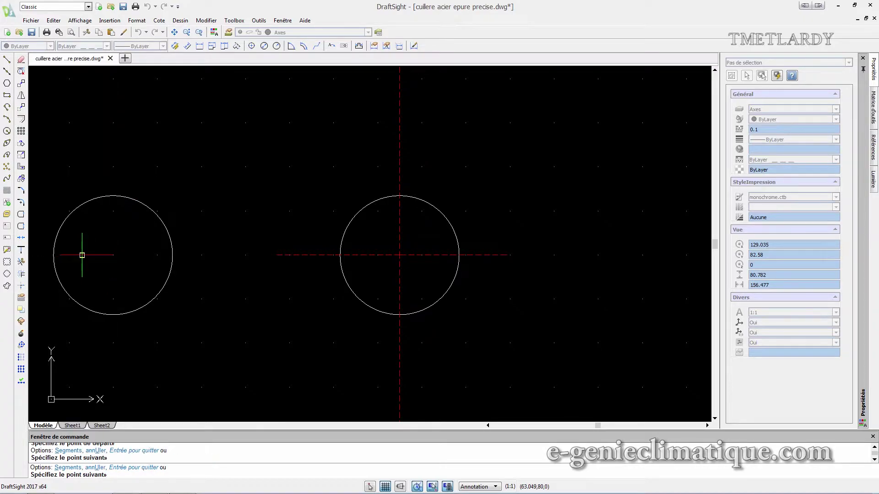
key(Escape)
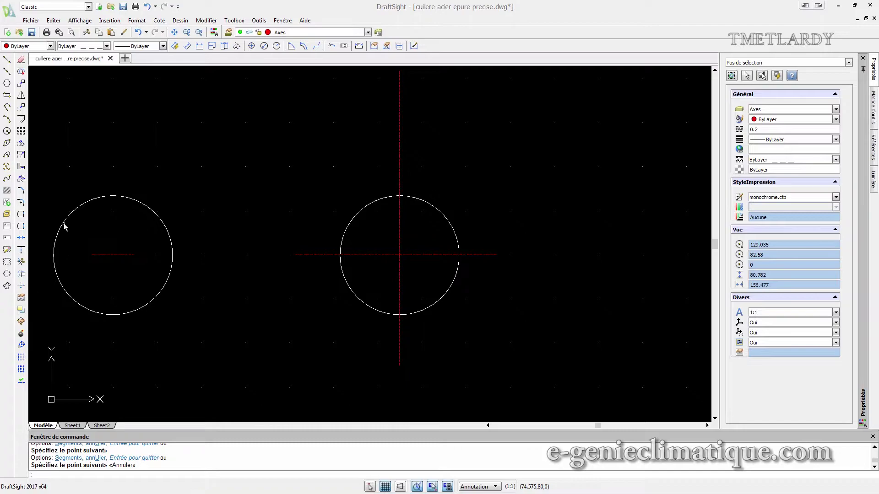
Check the global and entity line style scales from the Axes layer's line style settings
click(228, 33)
click(664, 190)
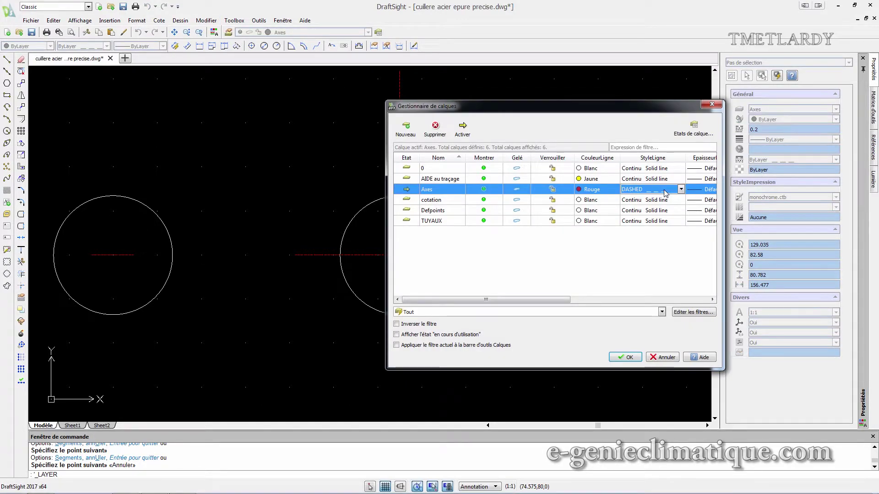
click(681, 189)
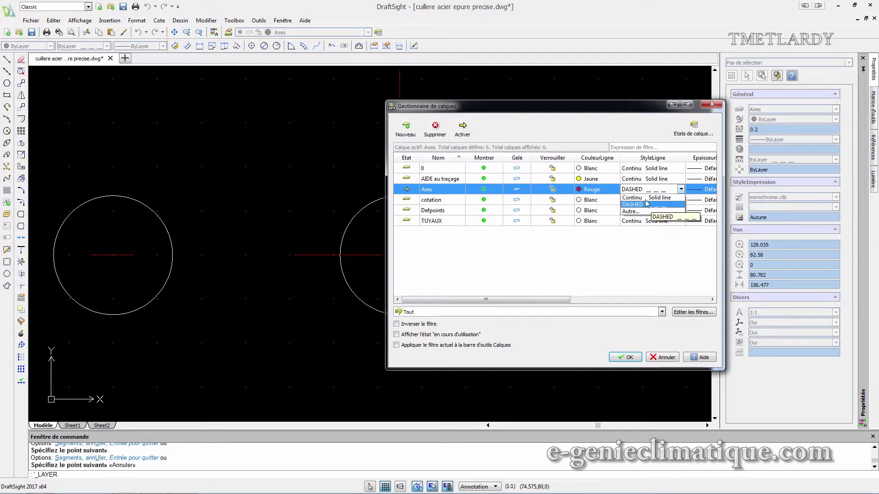
click(634, 205)
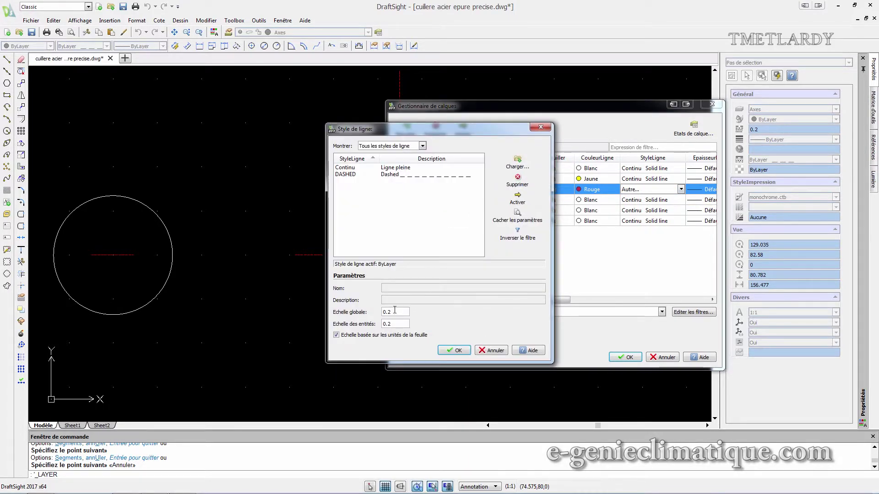
click(488, 351)
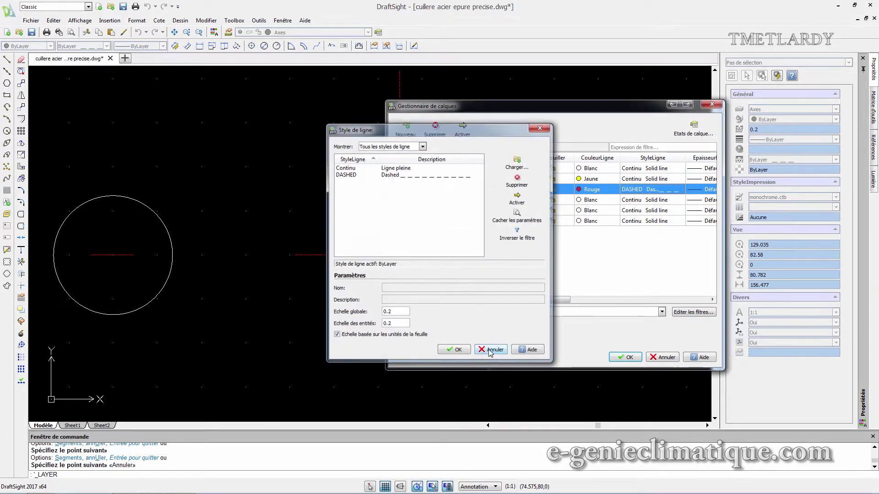
click(626, 356)
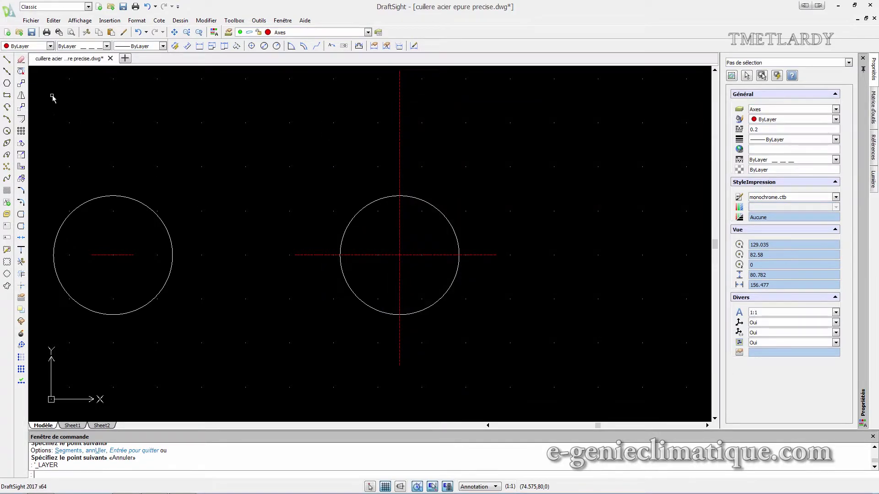
Draw a short vertical axis through the left-hand circle's centre, with segments about 4 long upwards and downwards
click(7, 60)
click(112, 255)
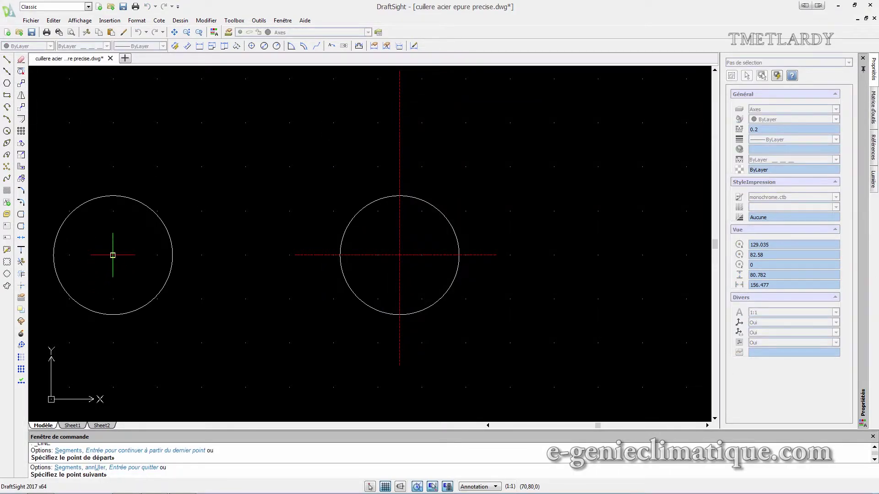
click(113, 238)
key(Escape)
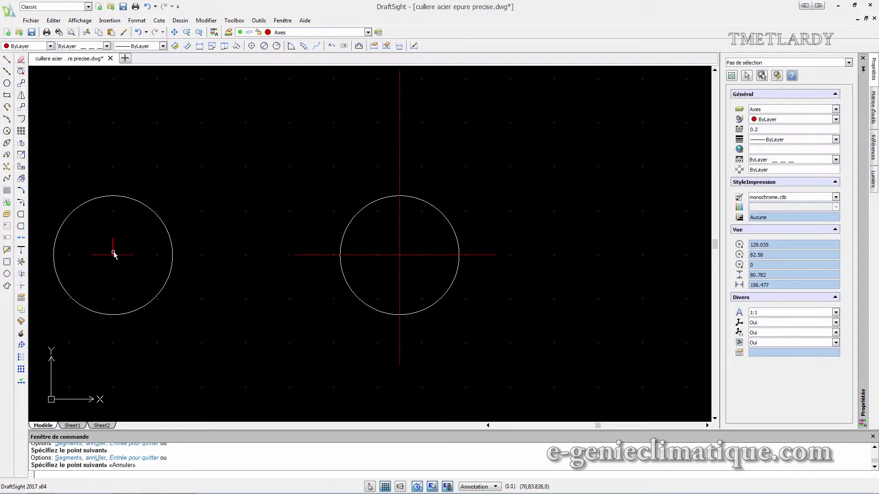
click(7, 60)
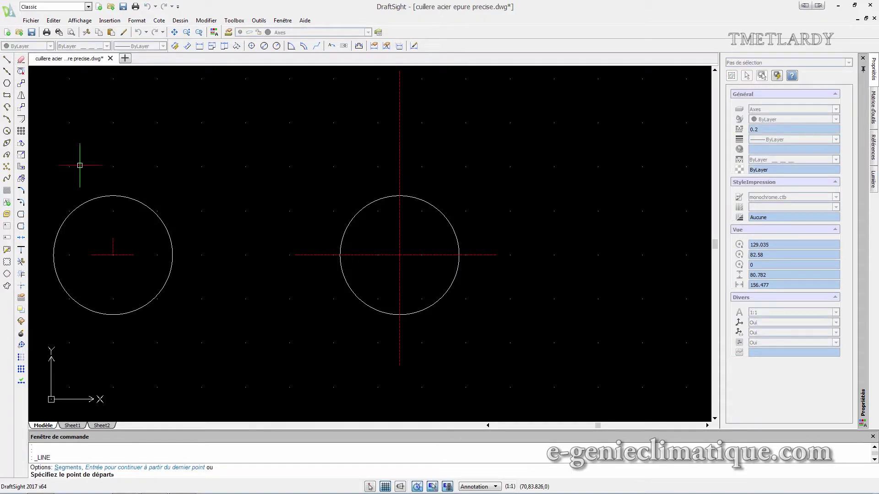
click(113, 255)
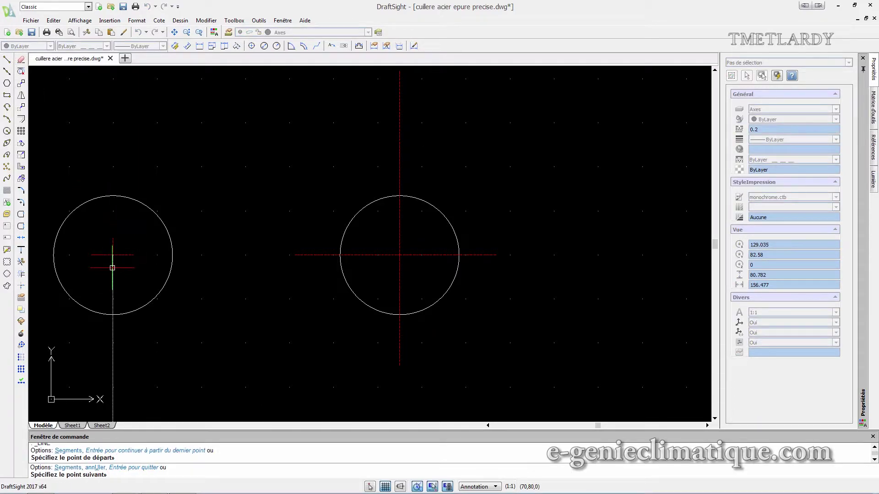
key(Escape)
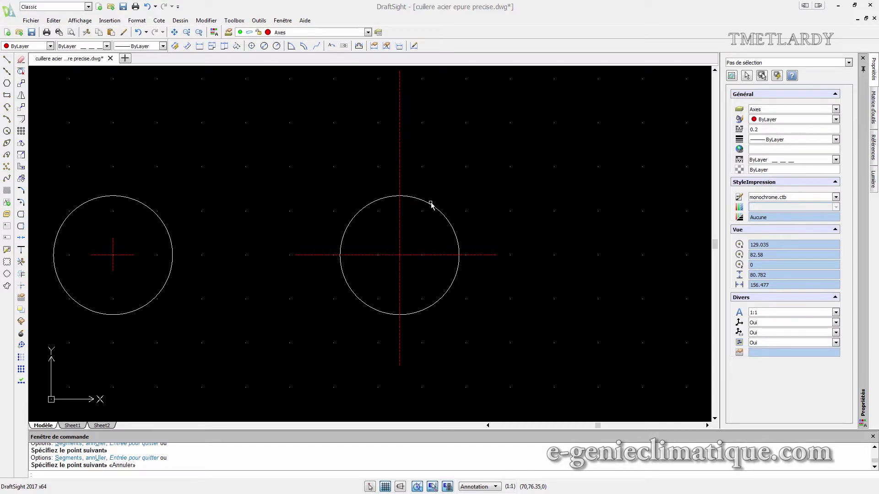
click(431, 204)
scroll(428, 203, down, 3)
scroll(429, 205, up, 1)
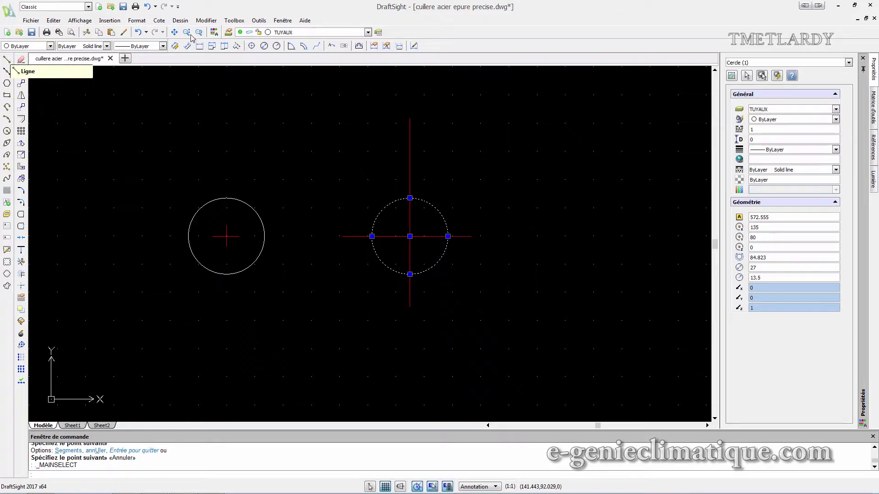
click(288, 32)
click(288, 50)
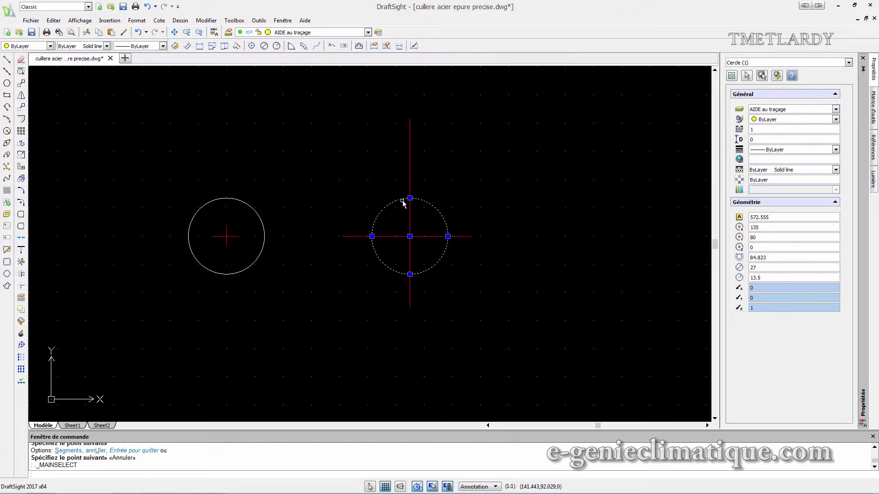
key(ctrl+z)
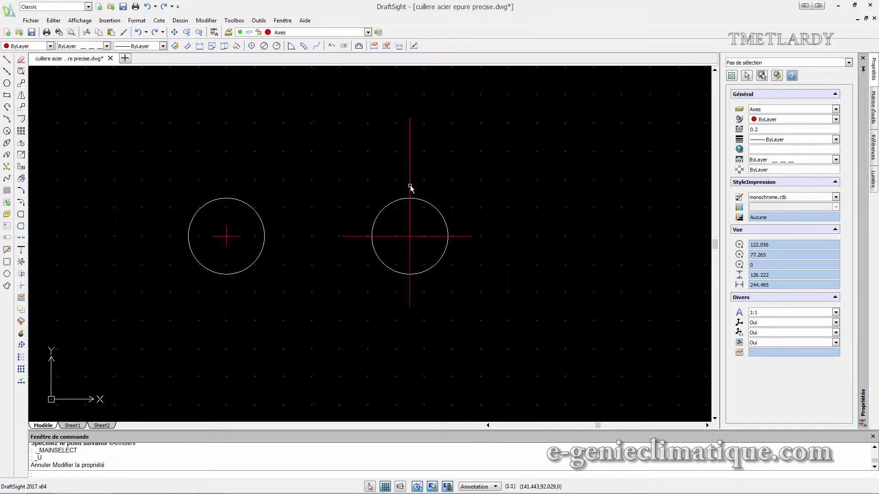
Make AIDE au traçage the current layer and draw a vertical line 10 long upwards from the right-hand circle's top point
click(413, 184)
click(290, 33)
click(295, 50)
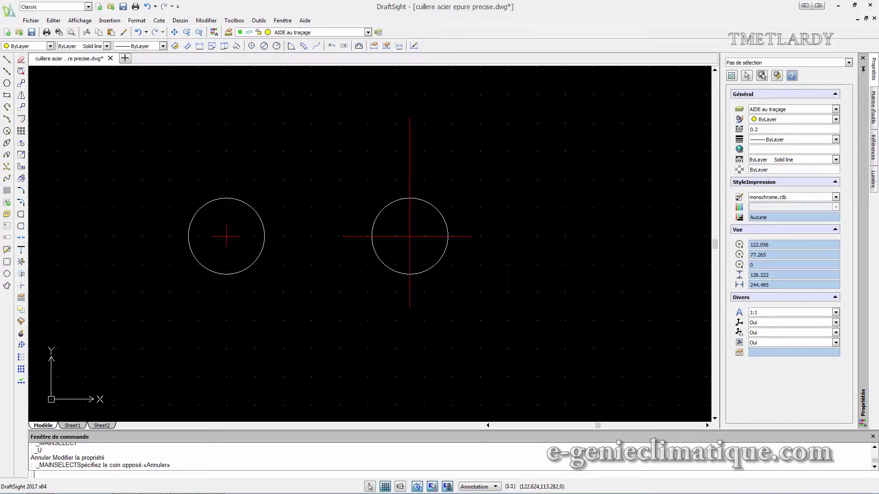
click(9, 63)
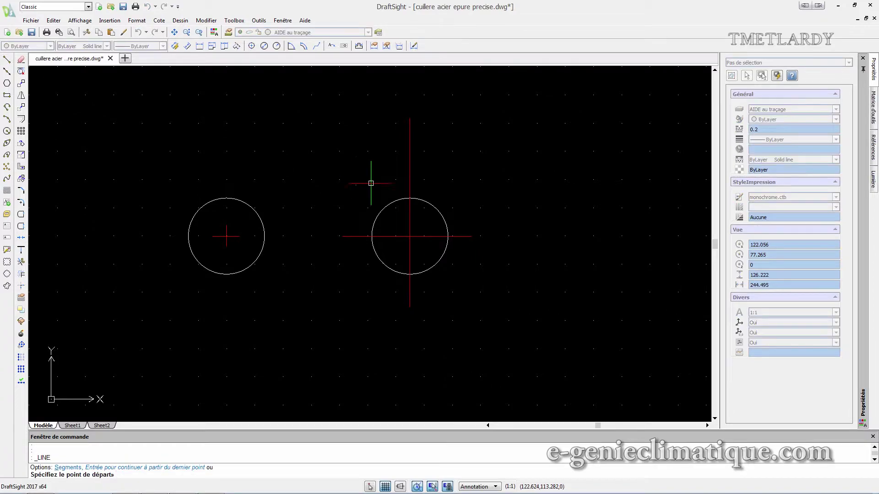
click(409, 198)
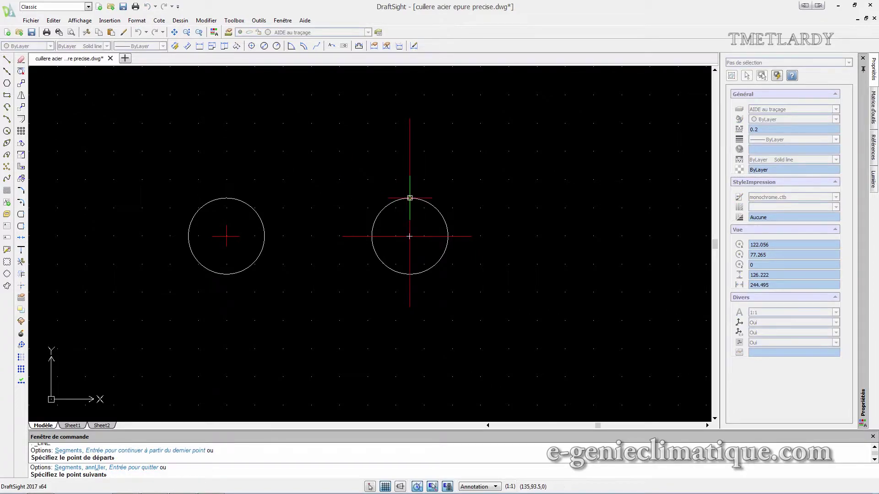
text(10)
key(Return)
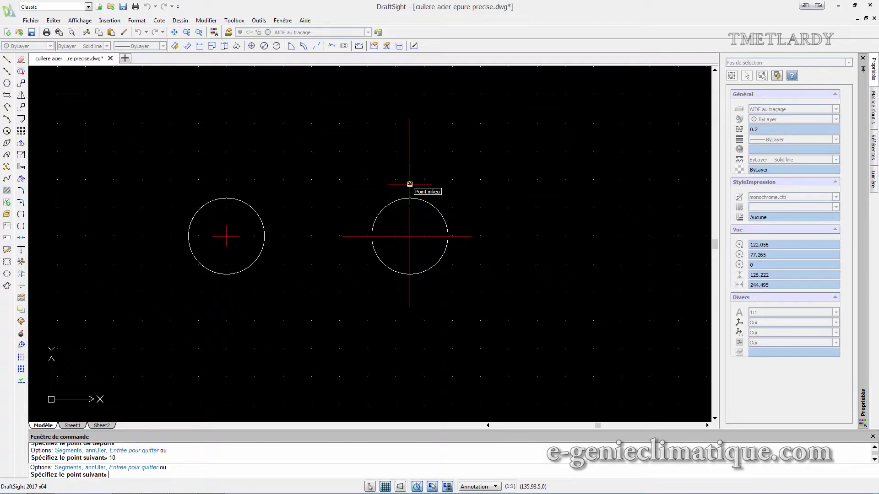
key(Return)
scroll(410, 184, up, 2)
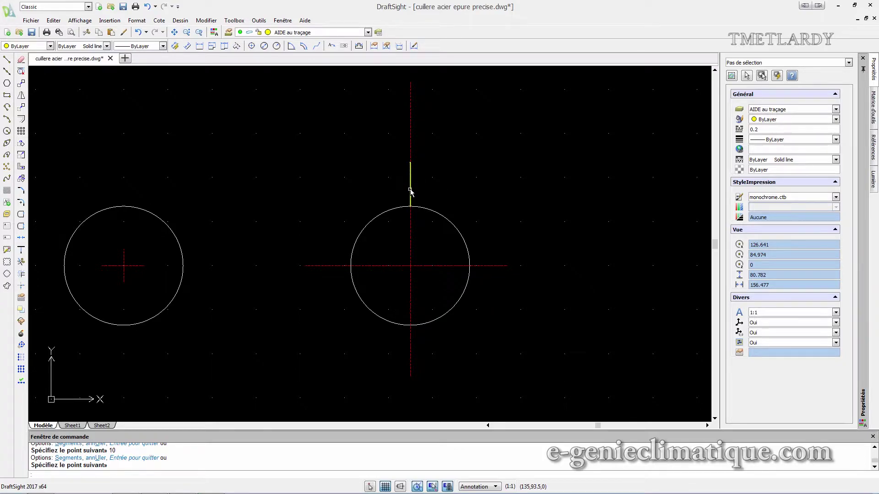
Replace the 10-long line above the right-hand circle with a vertical line 5 long, ending in a short horizontal tick
click(411, 190)
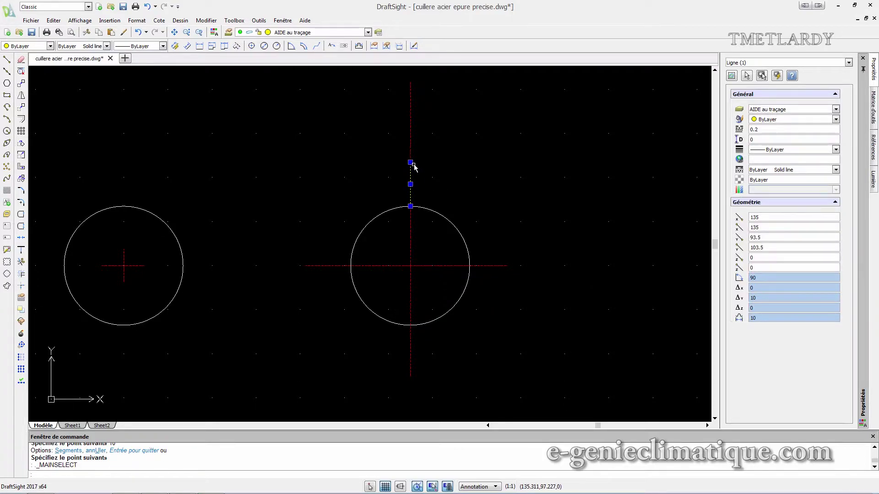
key(Delete)
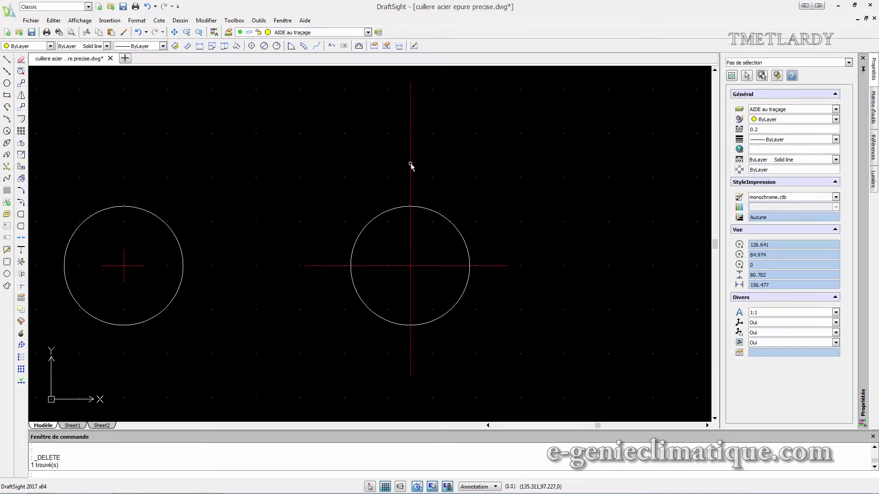
click(7, 60)
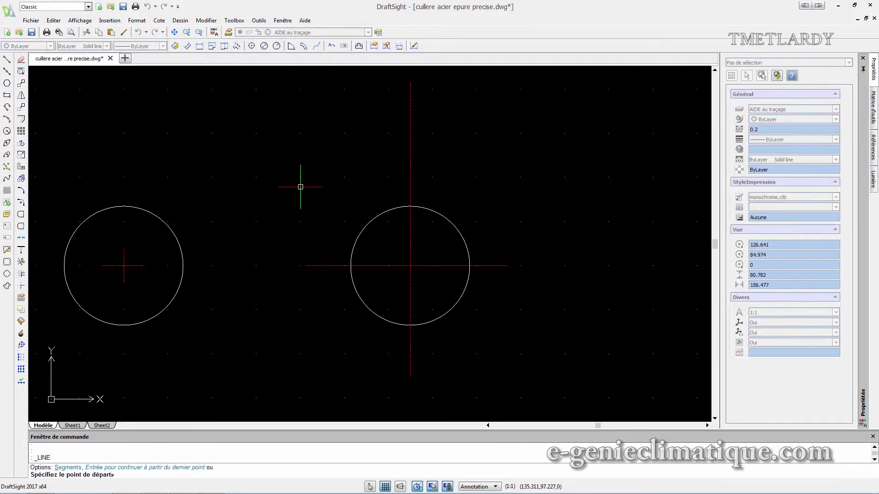
click(410, 206)
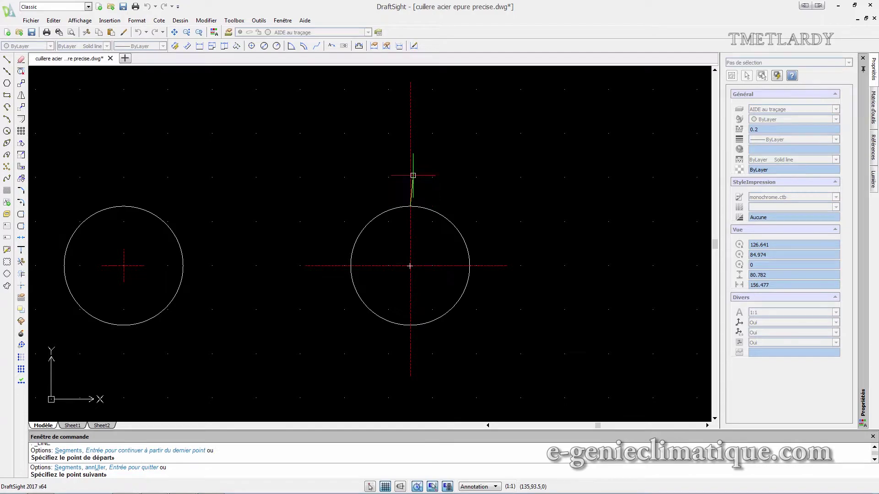
text(5)
key(Return)
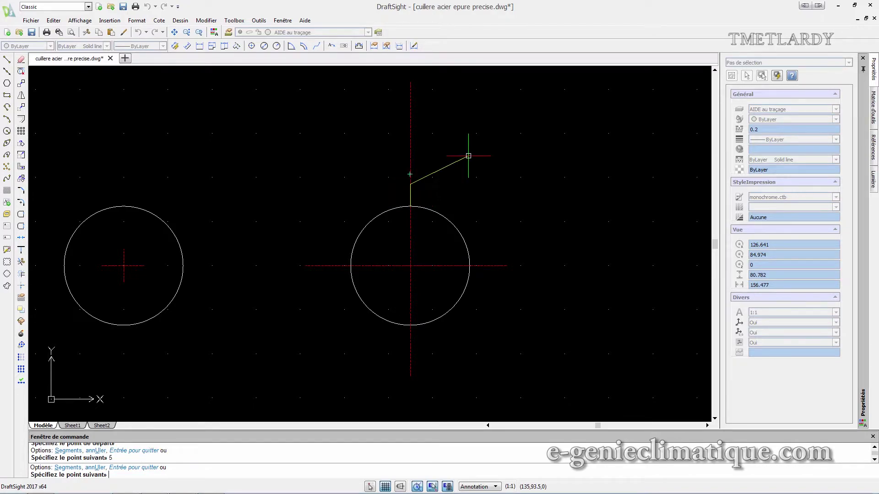
click(422, 185)
key(Escape)
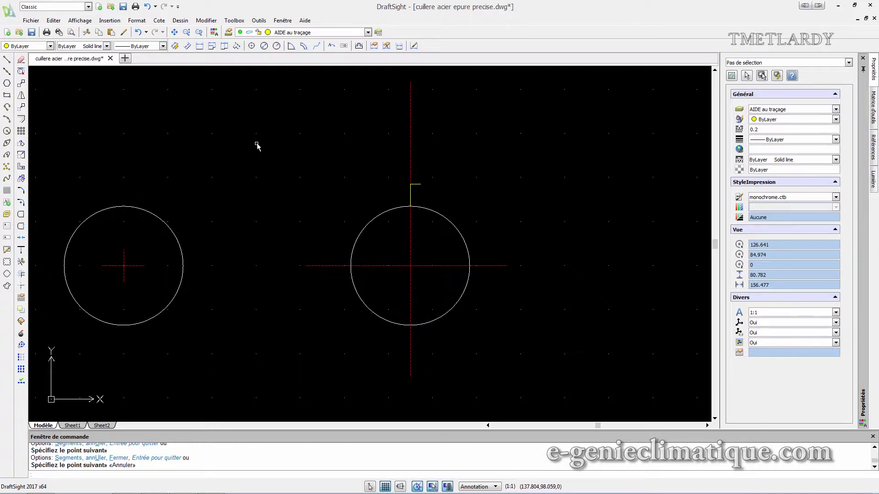
Extend the construction line 13.5 upwards from the first tick's corner and end it with a horizontal tick about 2 long
click(7, 60)
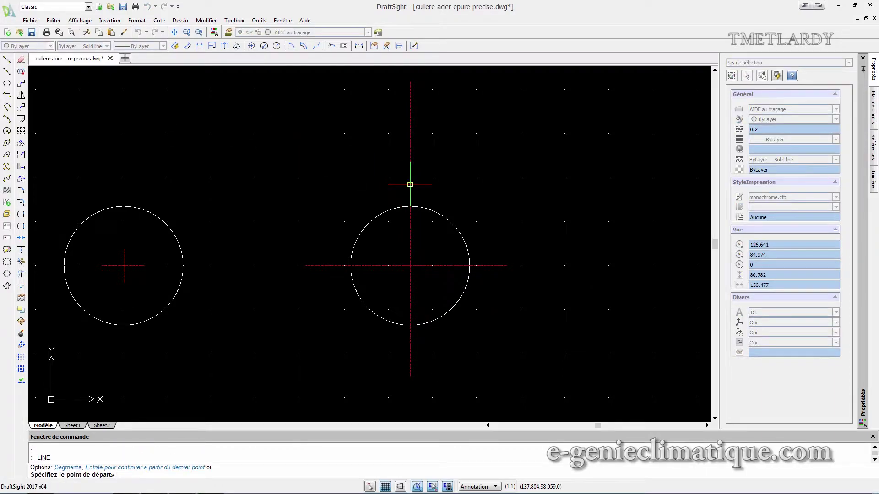
click(411, 185)
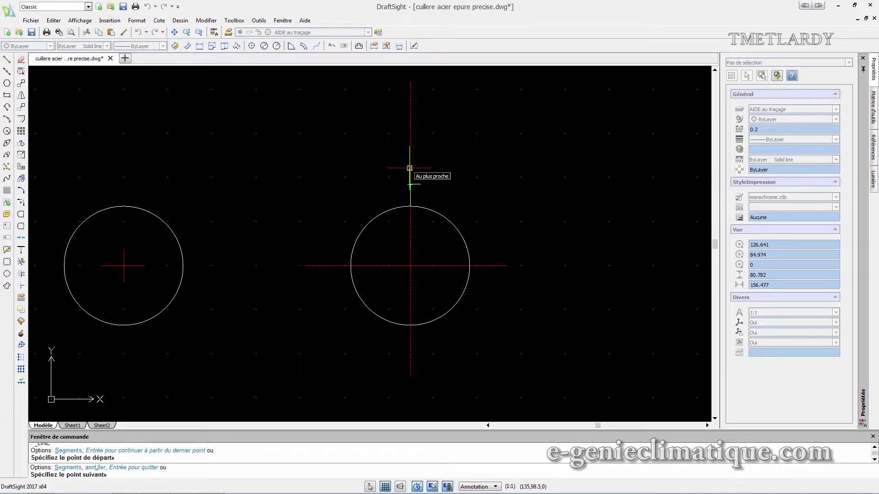
key(Return)
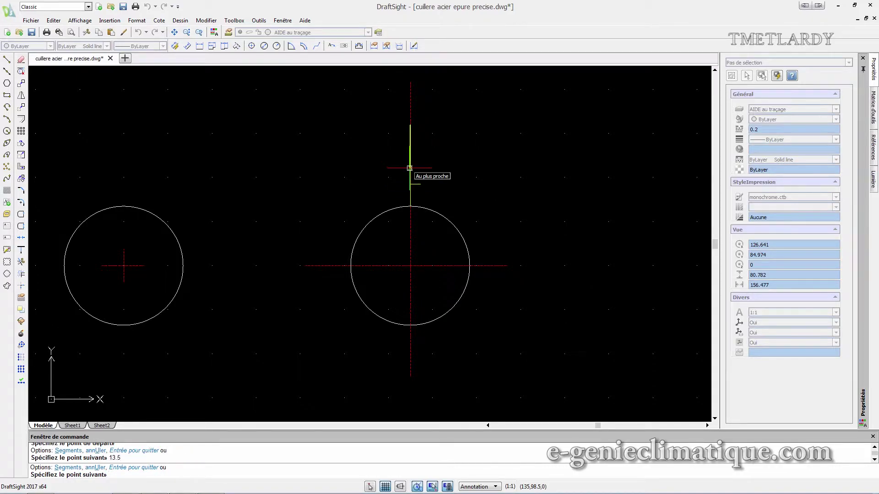
click(419, 125)
scroll(424, 151, down, 1)
key(Escape)
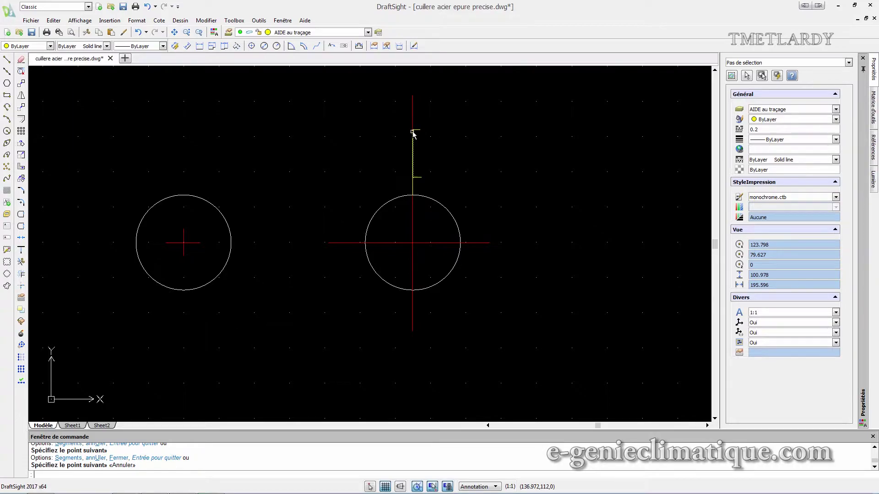
Draw another vertical segment 13.5 upwards from the second tick's corner, ending in a horizontal tick about 3 long
click(7, 60)
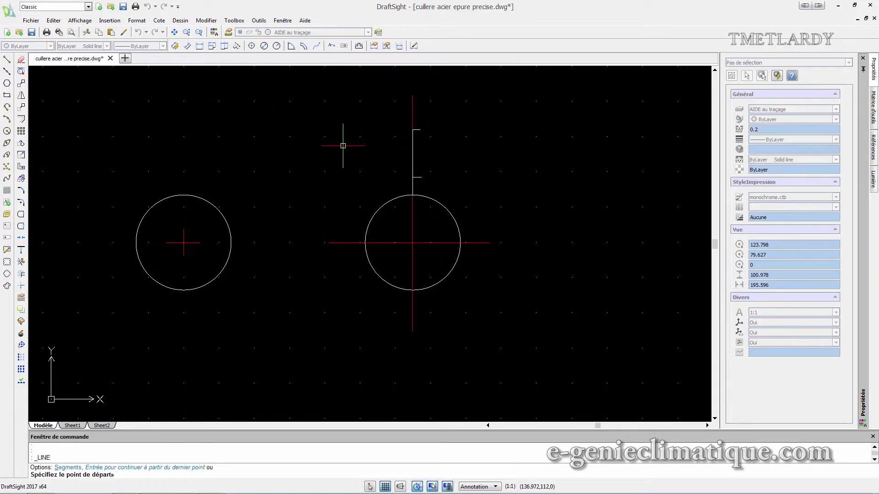
click(413, 130)
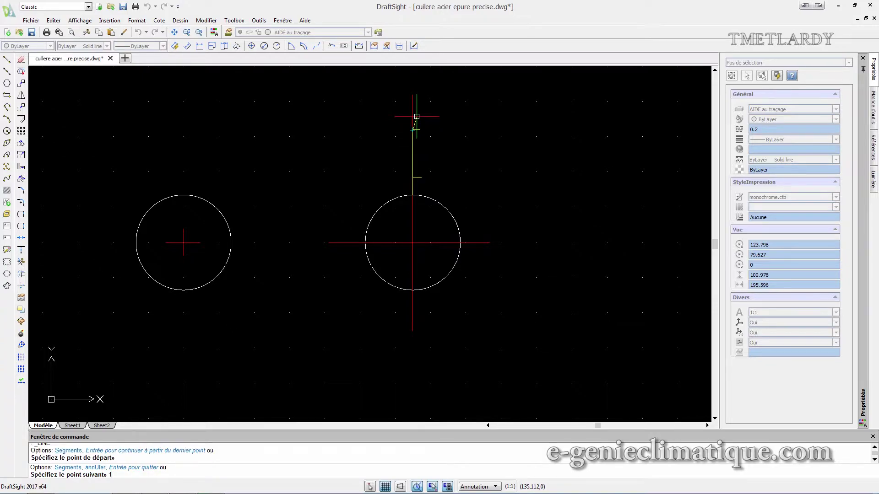
text(13.5)
key(F8)
key(Return)
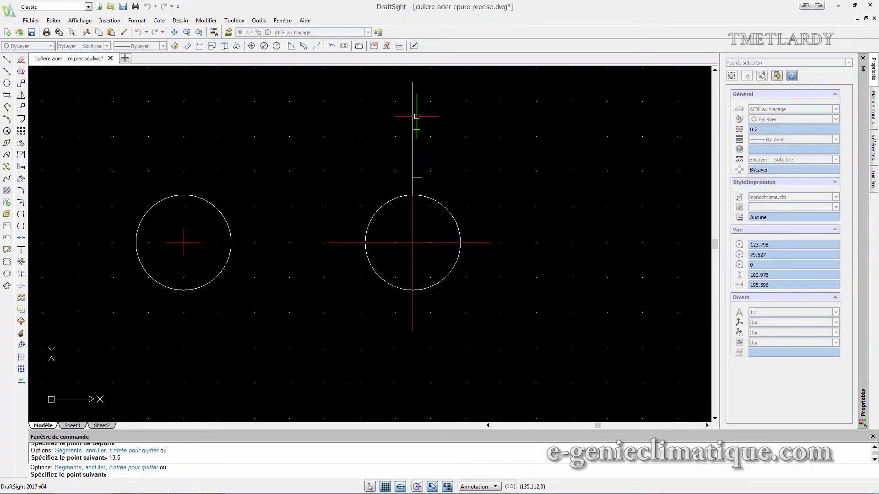
click(424, 82)
key(Escape)
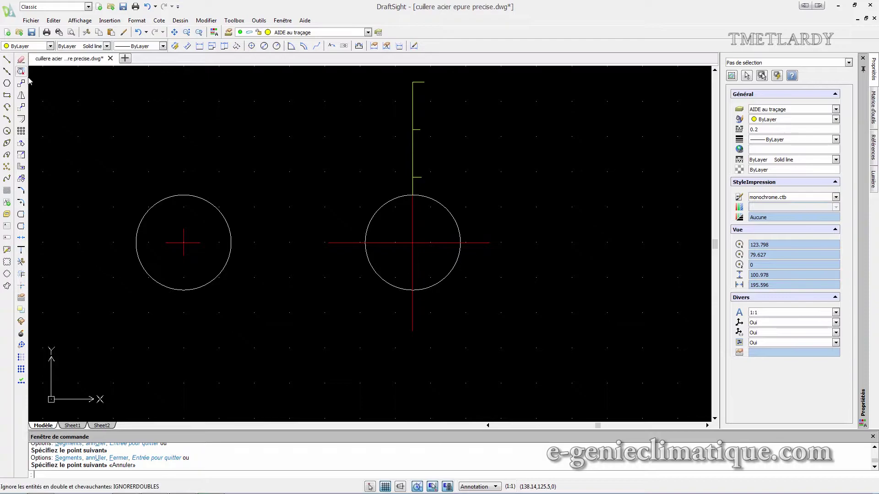
Add a note reading "A" just right of the middle tick on the construction line
click(7, 226)
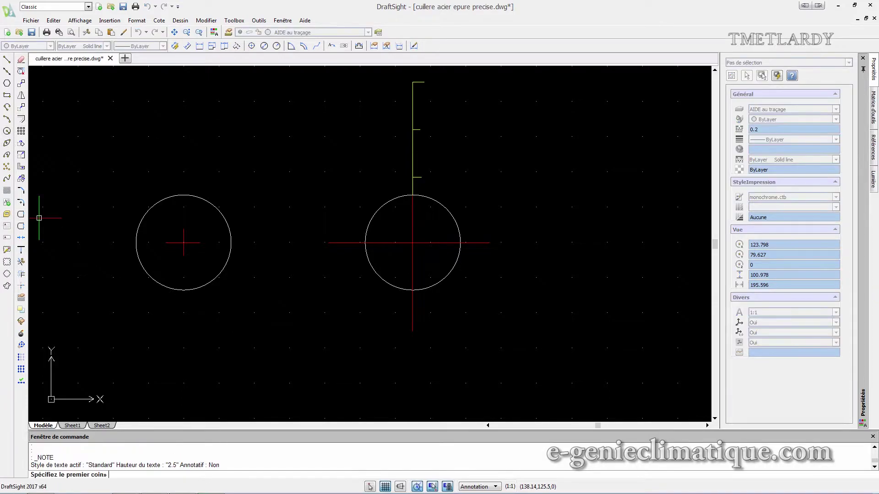
click(421, 135)
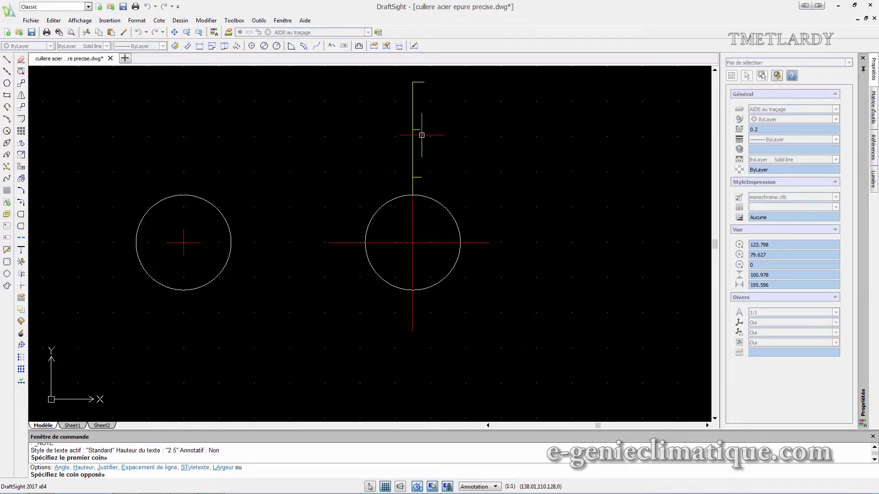
click(463, 156)
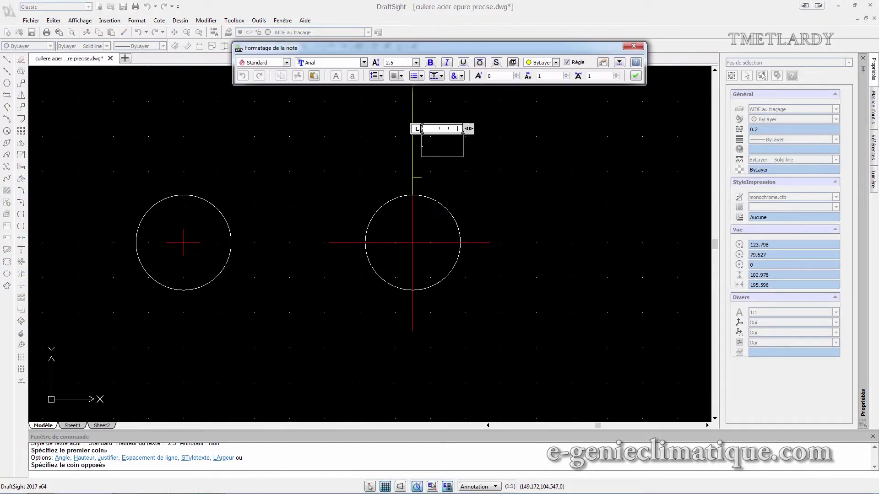
text(A)
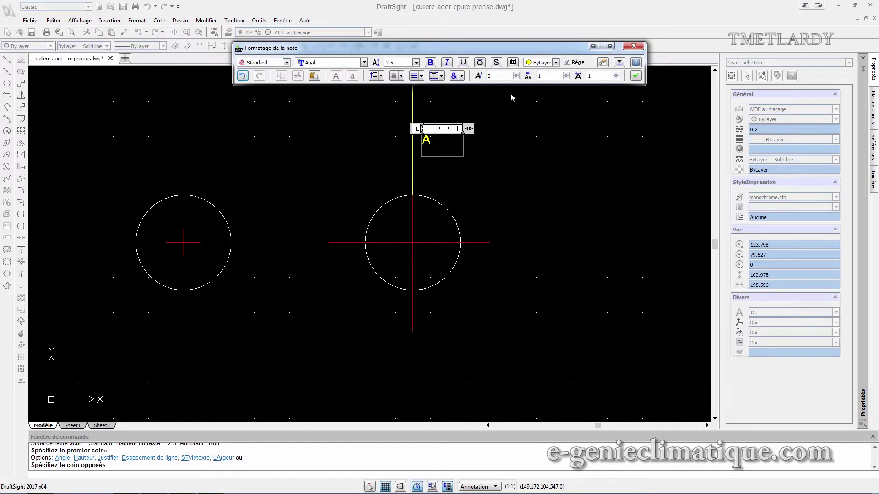
click(635, 76)
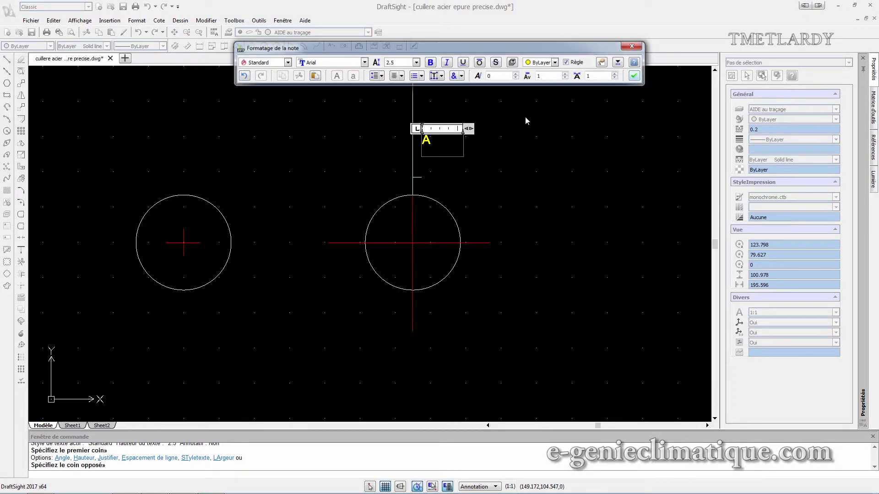
Create a new layer named TEXTE and make it the current layer
click(229, 32)
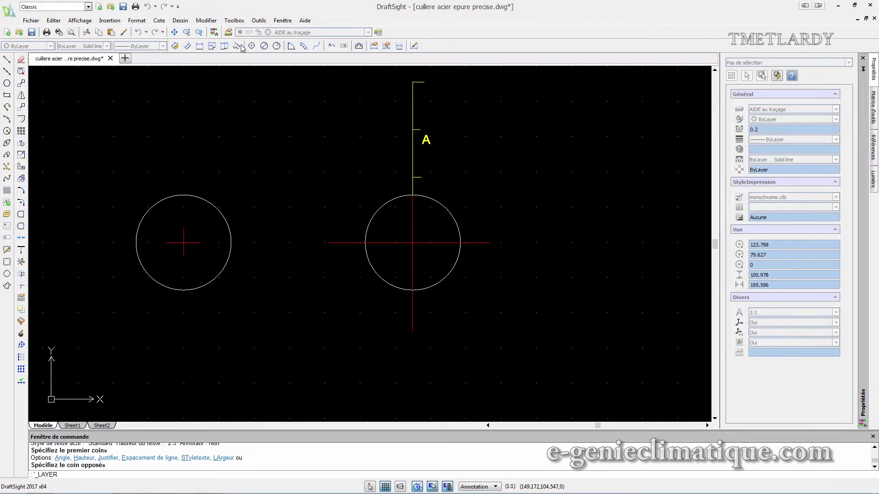
click(405, 128)
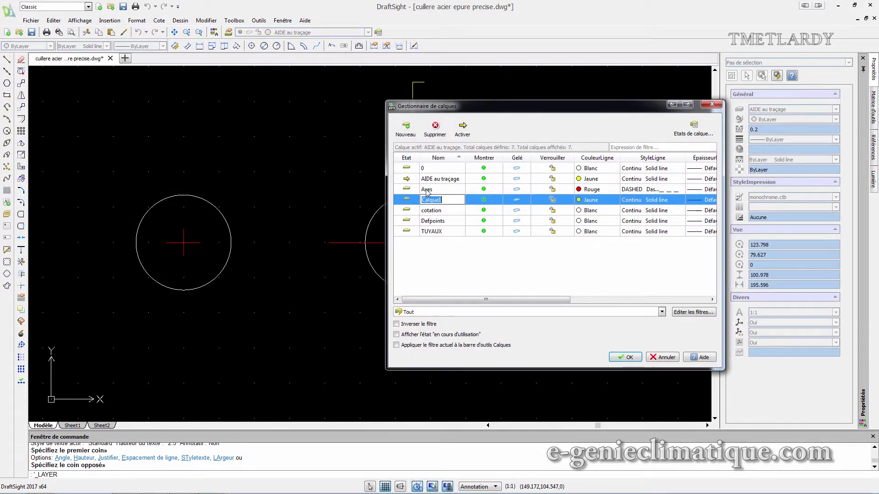
text(TEXTE)
click(543, 265)
click(446, 223)
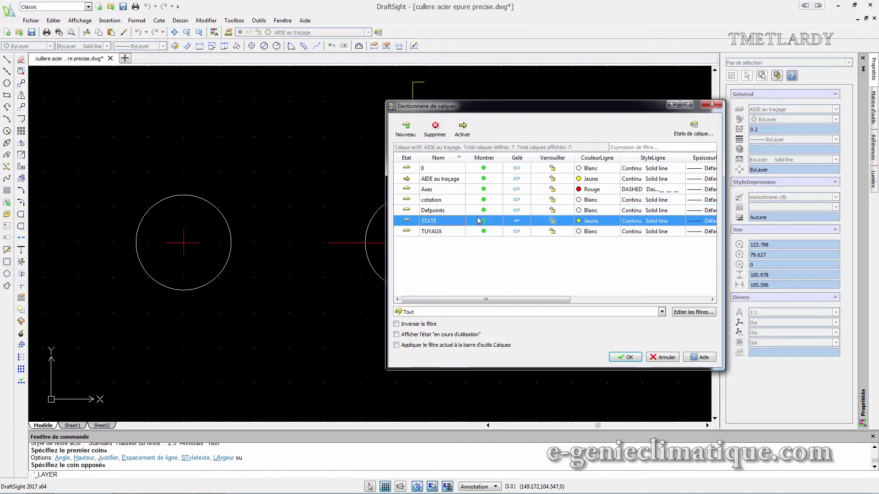
double_click(407, 222)
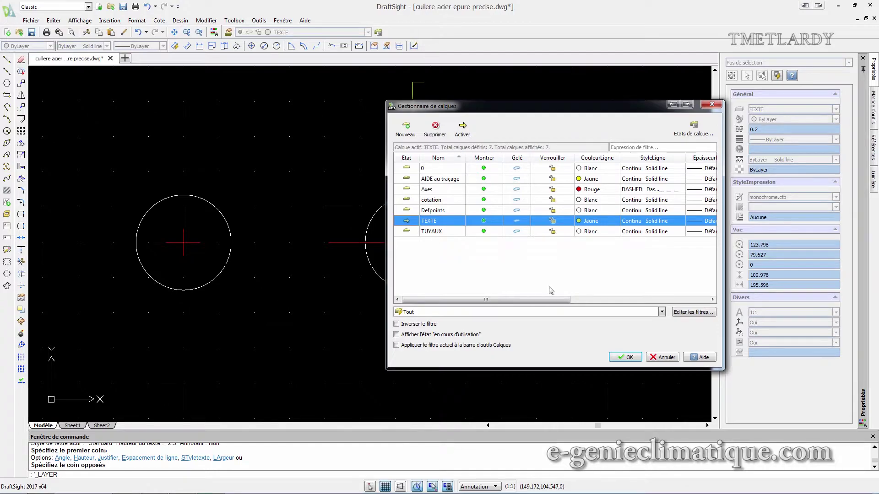
click(625, 357)
Move the note "A" to the TEXTE layer and deselect it
click(426, 140)
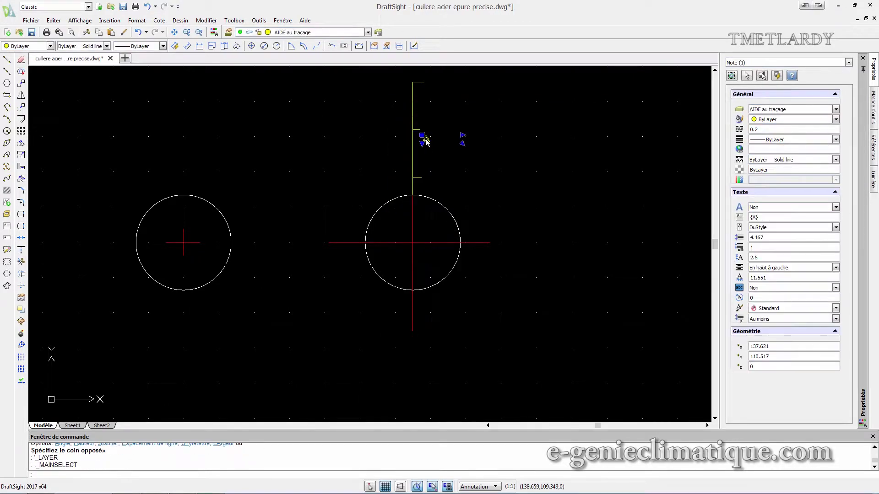
click(343, 33)
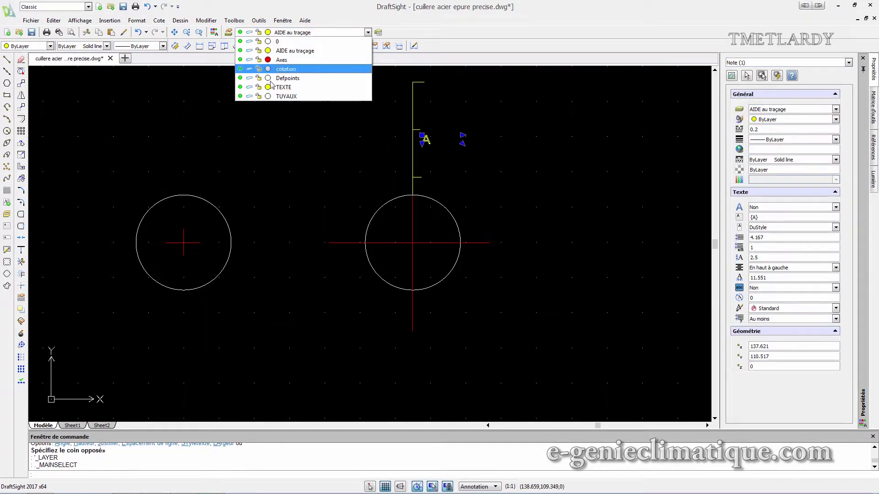
click(312, 87)
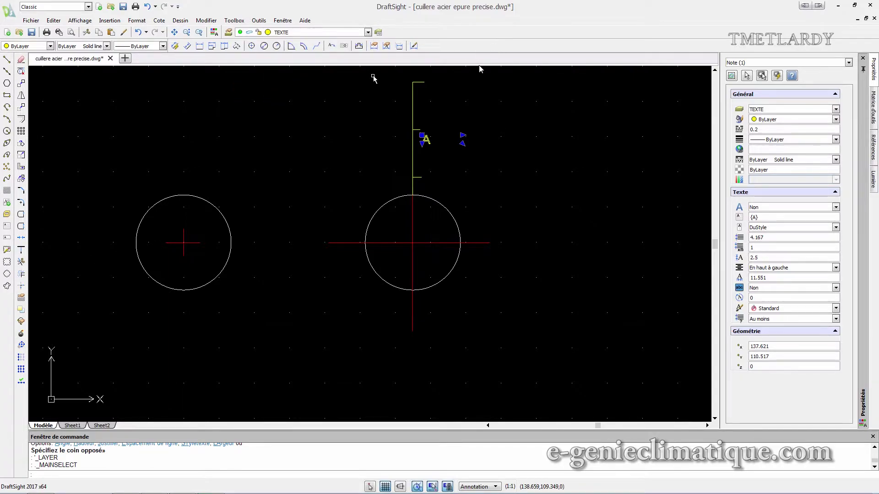
key(Escape)
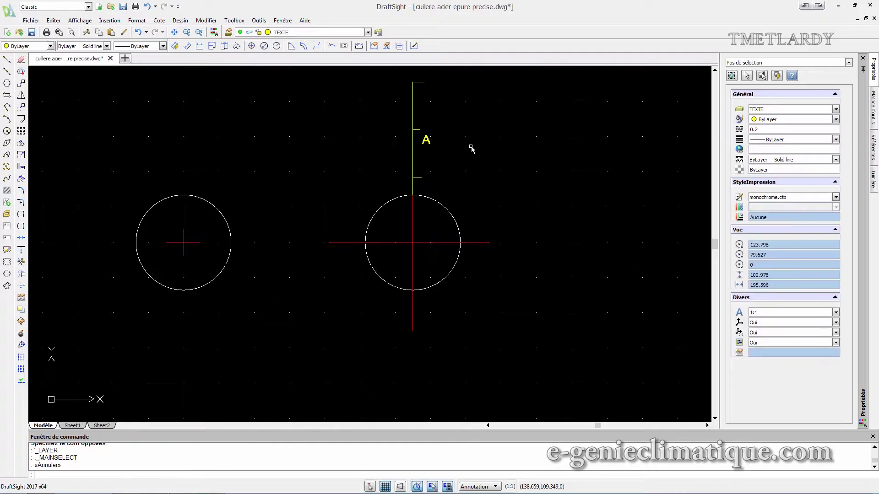
On the AIDE au traçage layer, draw a line 65 downwards from point A through the right-hand circle, ending in a horizontal tick about 2.8 long
scroll(470, 149, down, 2)
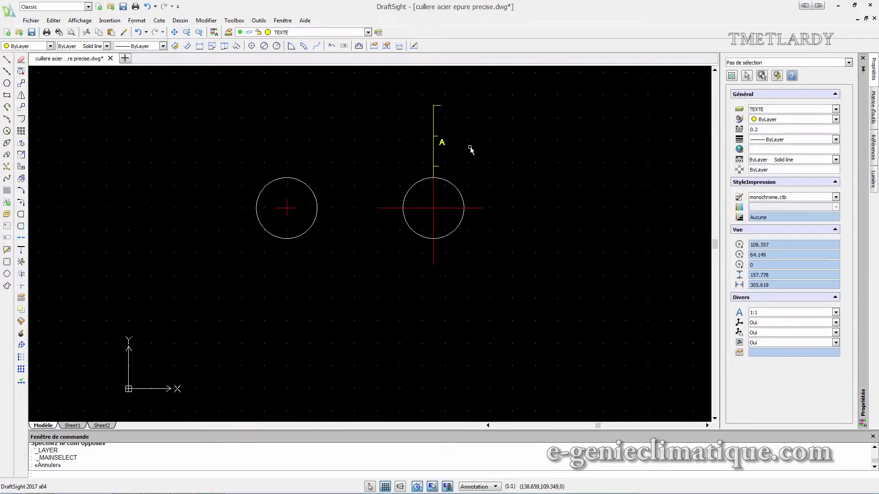
middle_drag(445, 144, 349, 338)
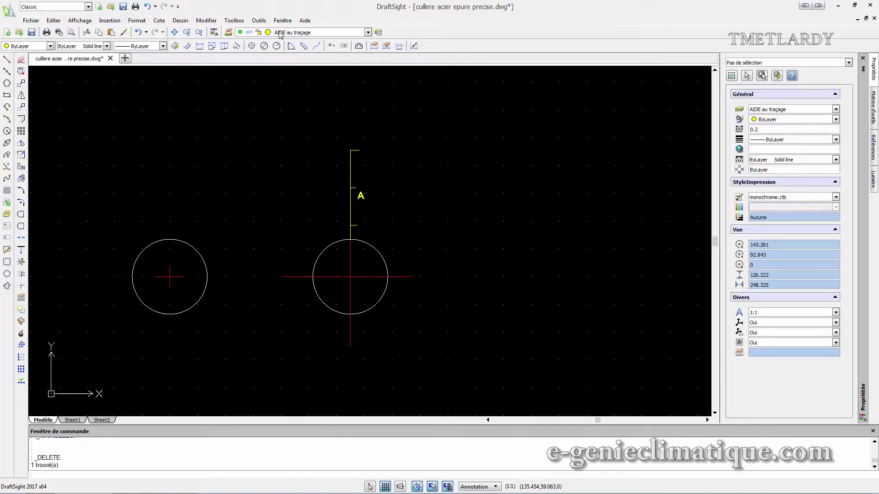
click(280, 34)
click(286, 53)
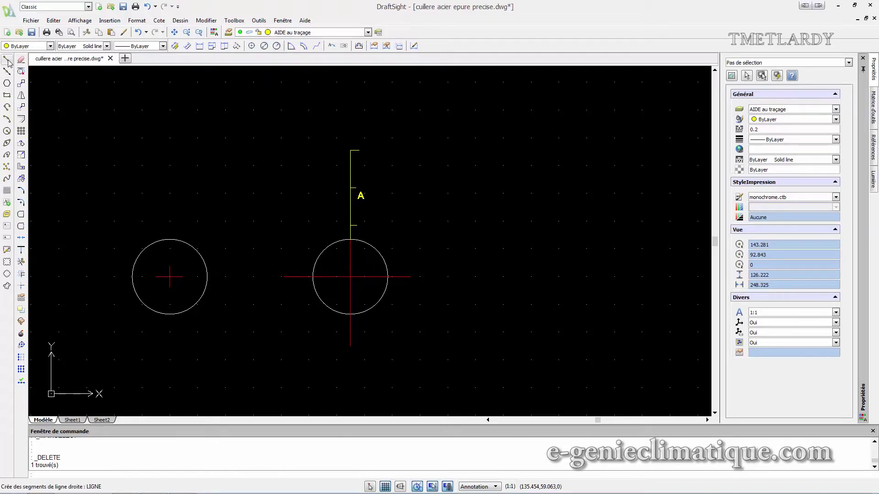
click(7, 60)
click(350, 188)
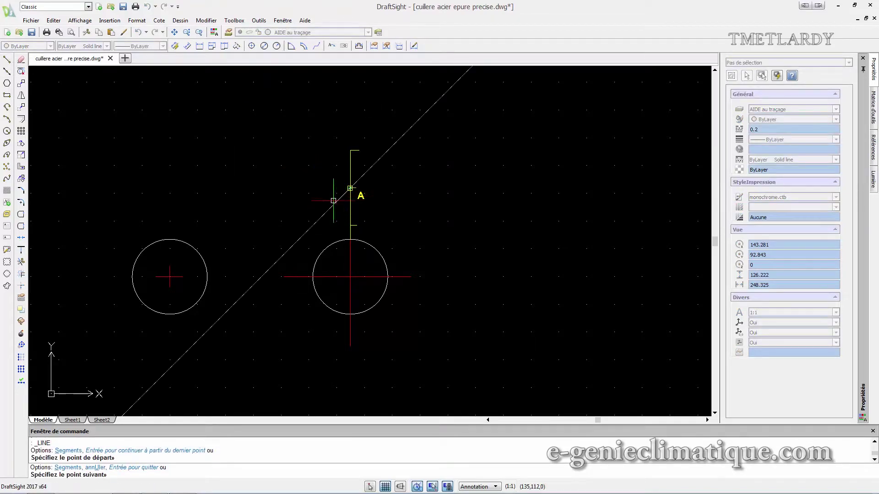
click(350, 277)
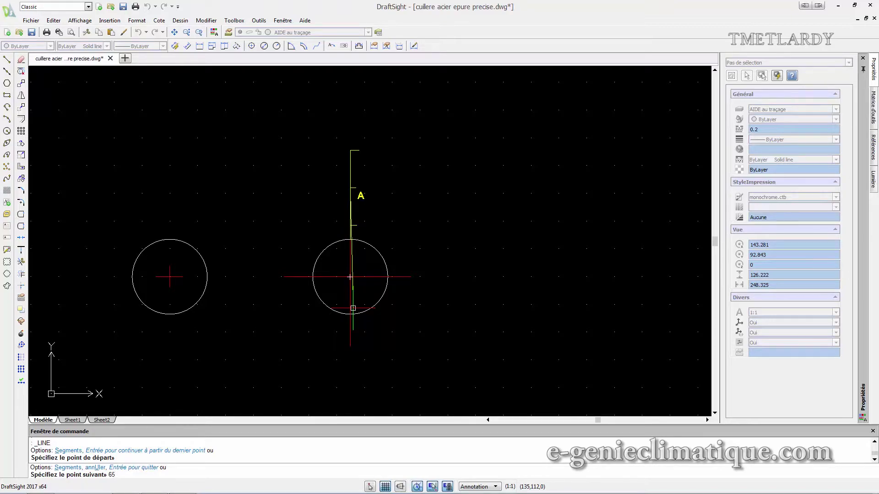
key(Return)
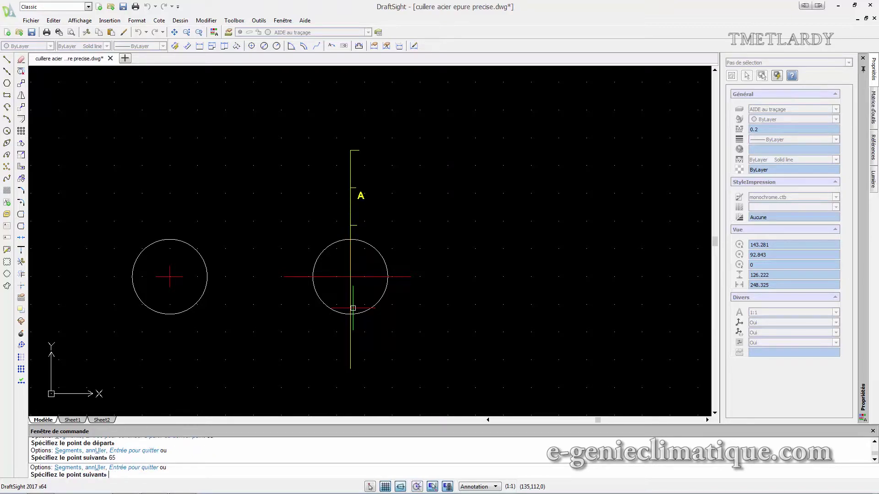
click(357, 368)
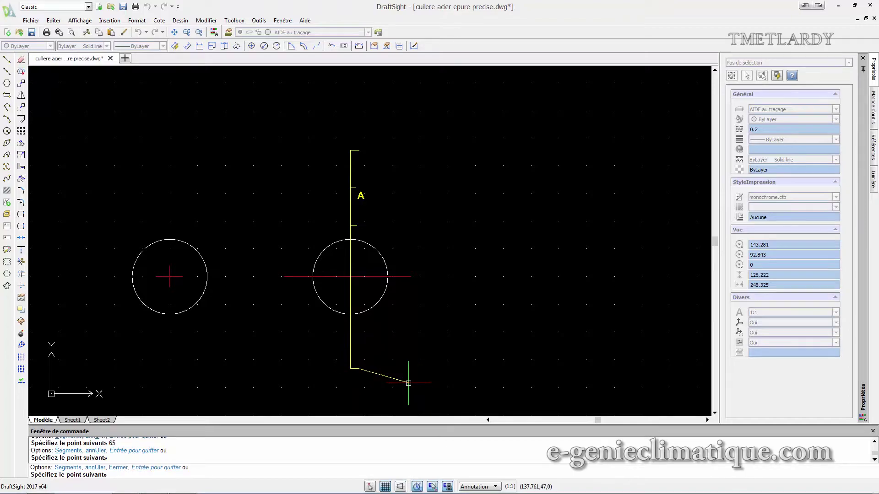
key(Escape)
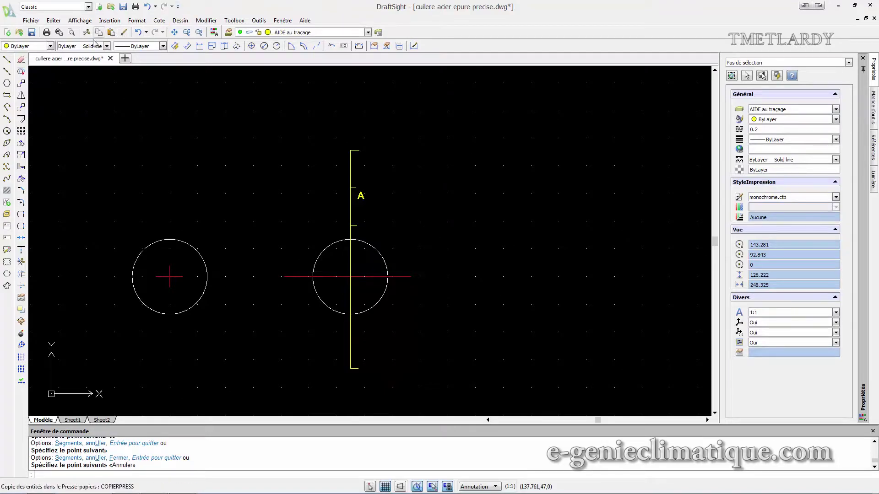
On the TEXTE layer, add a note reading "O" beside the tick at the lower end of the vertical construction line
click(324, 35)
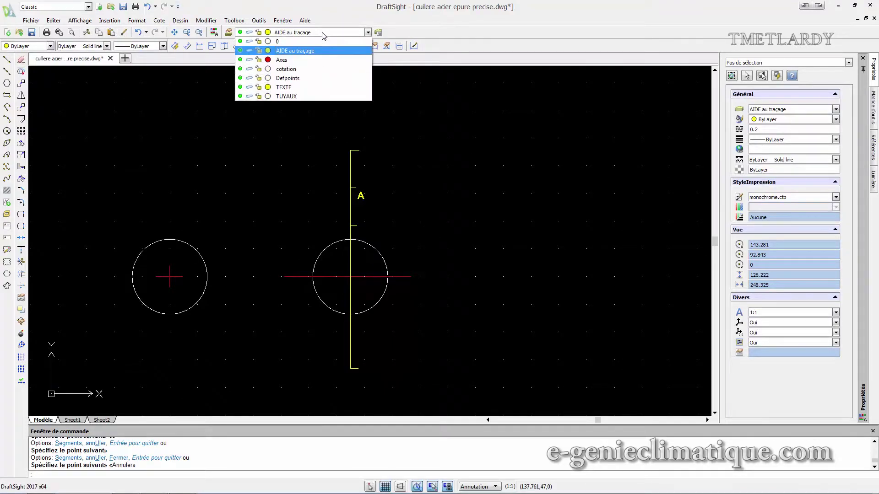
click(292, 87)
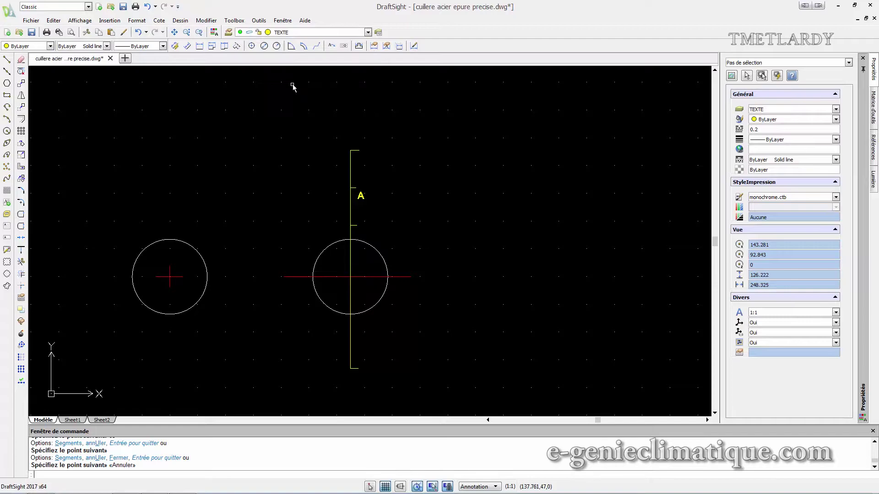
click(8, 238)
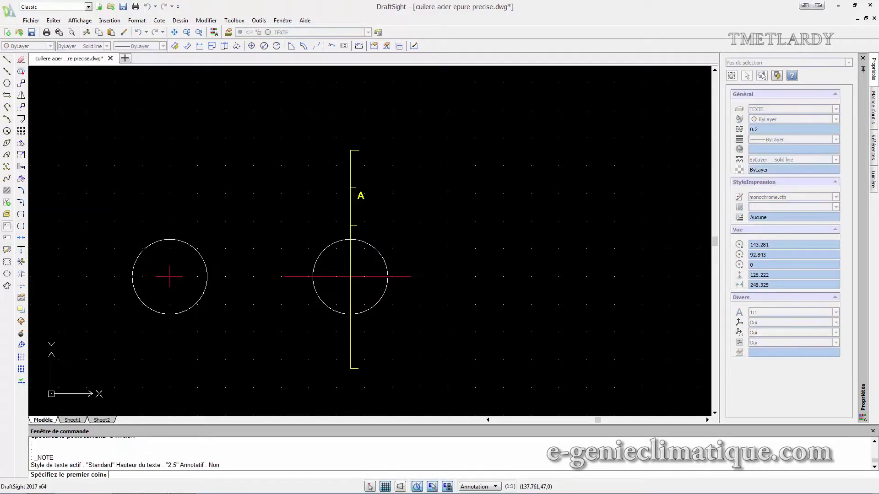
click(363, 362)
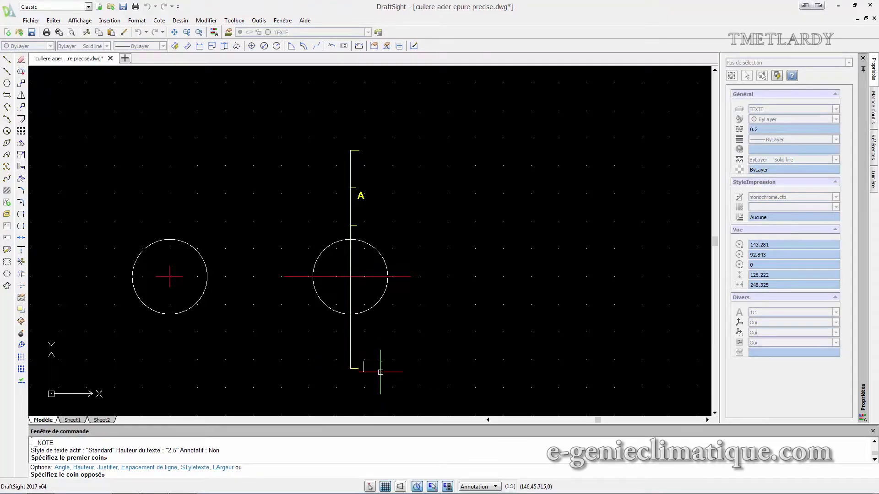
click(381, 373)
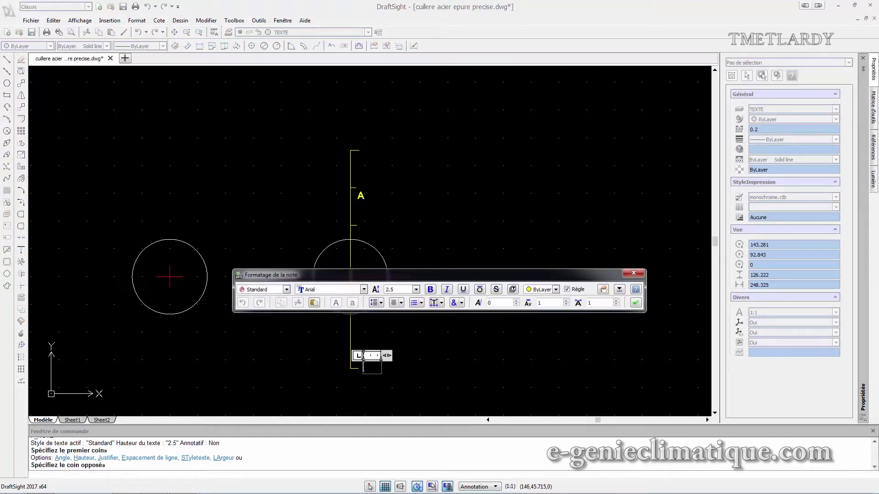
text(O)
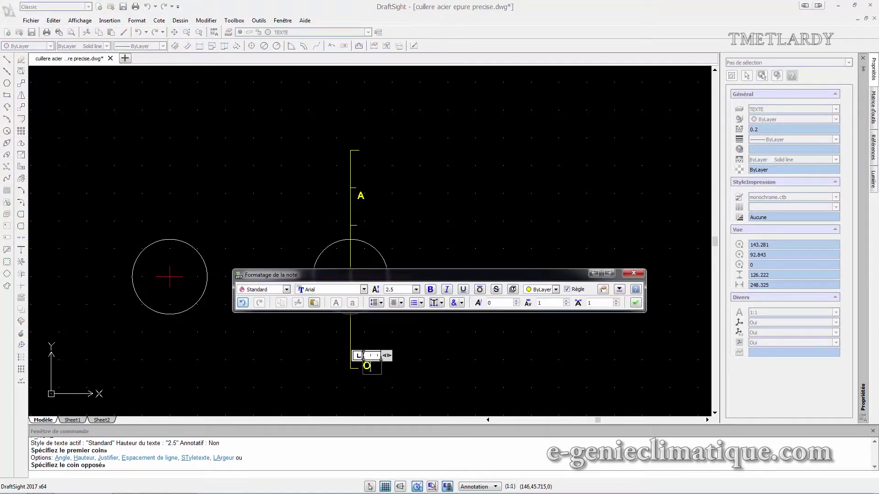
key(Return)
click(633, 273)
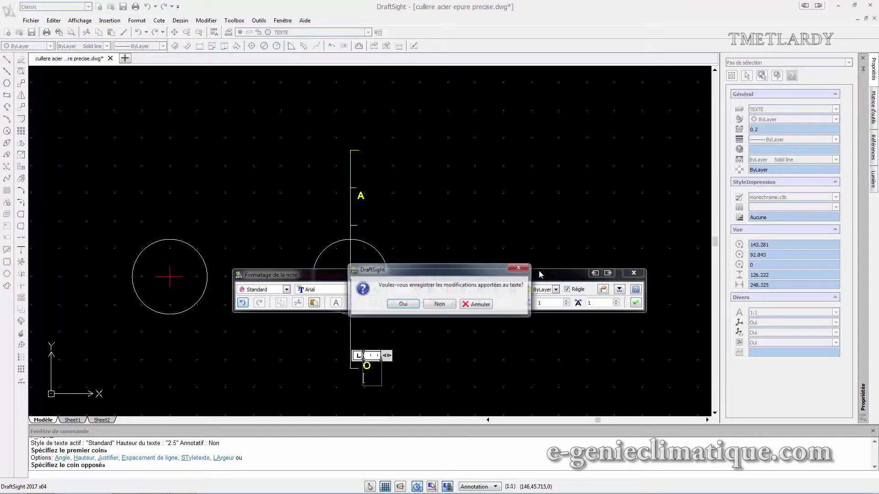
click(479, 304)
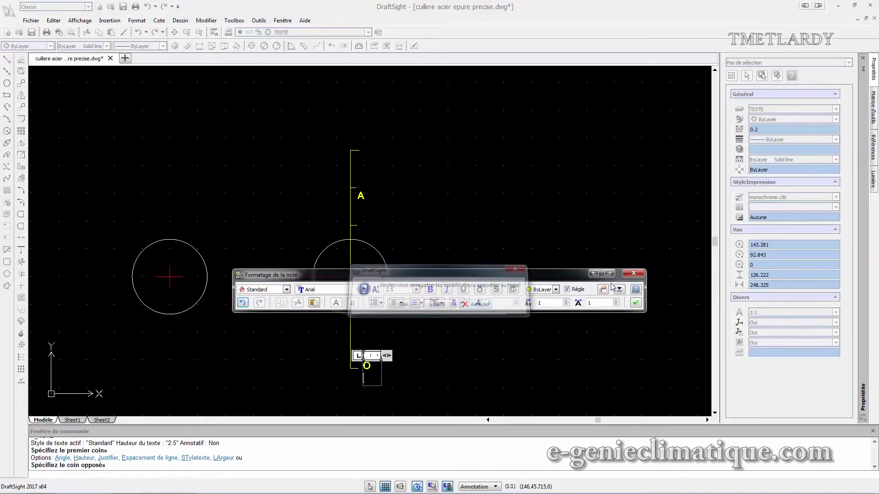
click(635, 303)
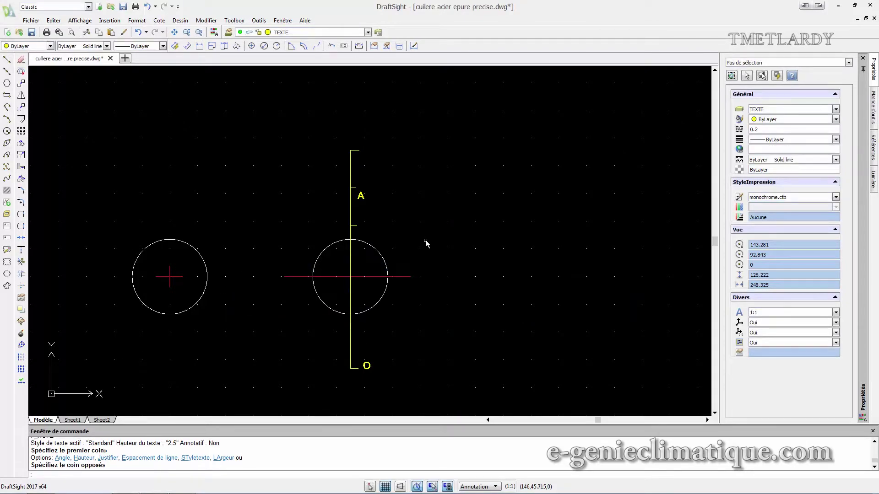
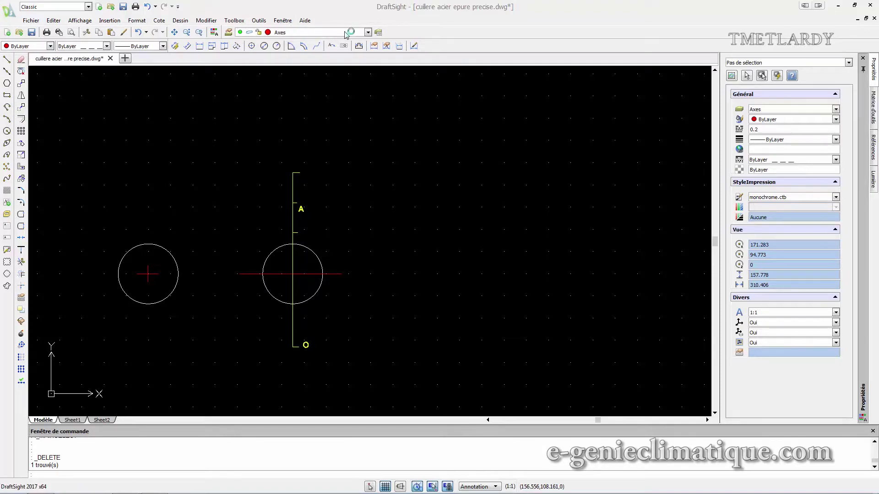
On the Axes layer, draw a circle of radius 65 centred on point O, the lower end of the construction line
click(308, 32)
click(295, 61)
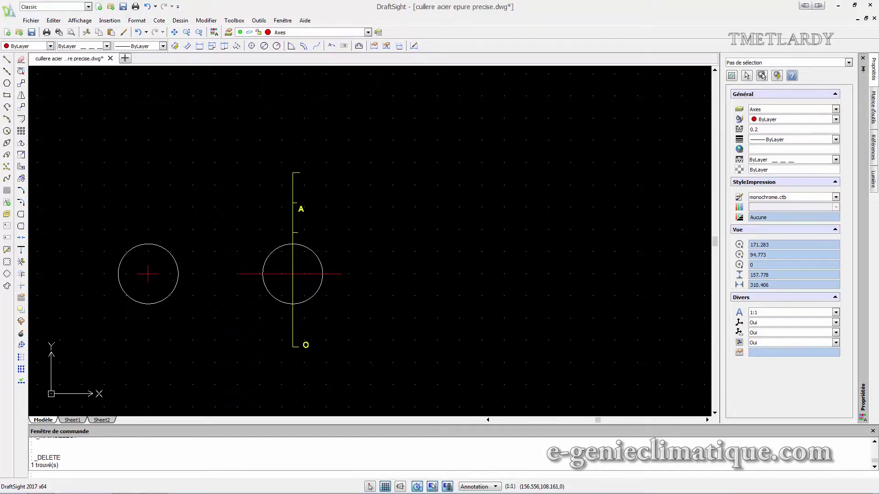
click(7, 131)
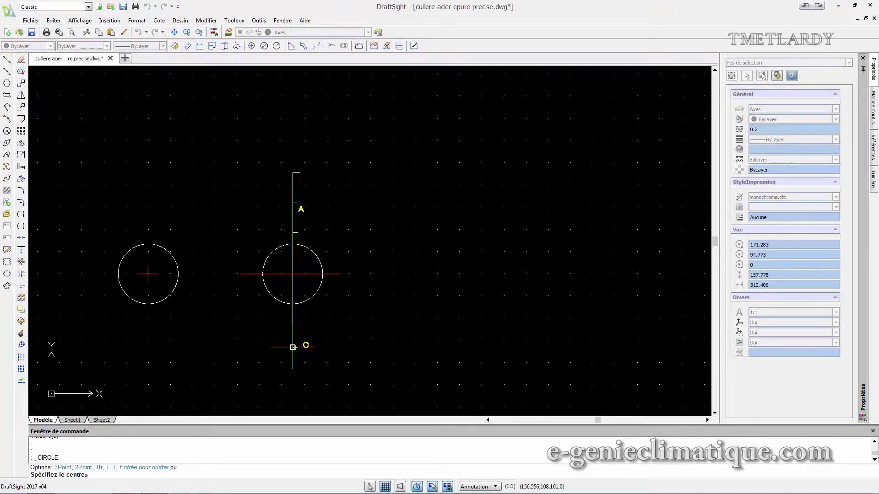
click(294, 346)
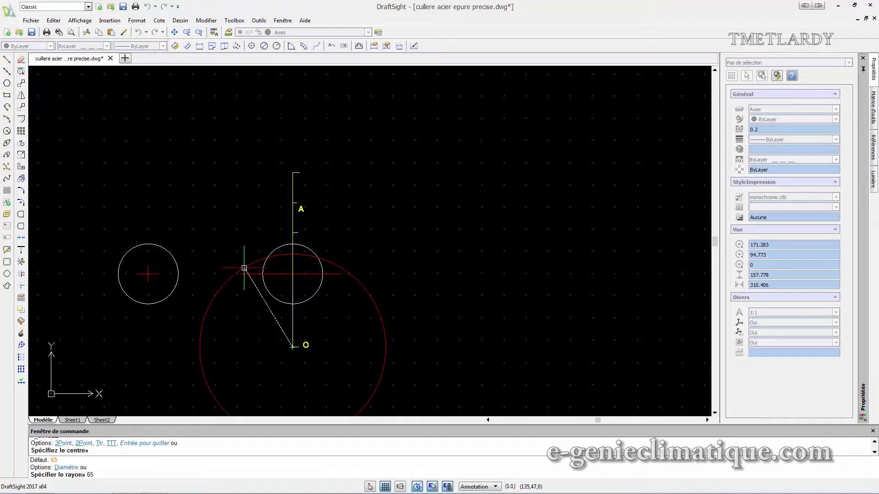
key(Return)
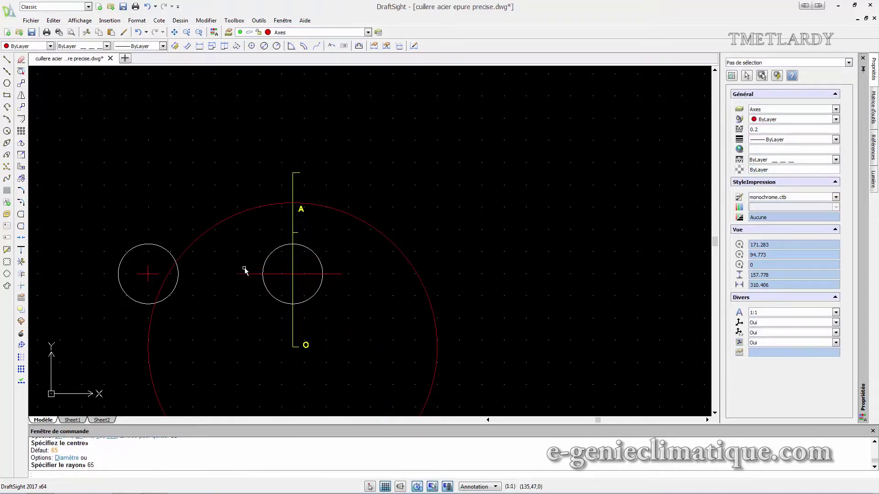
Split the radius 65 circle so that only a symmetrical upper arc through point A remains
scroll(241, 244, down, 1)
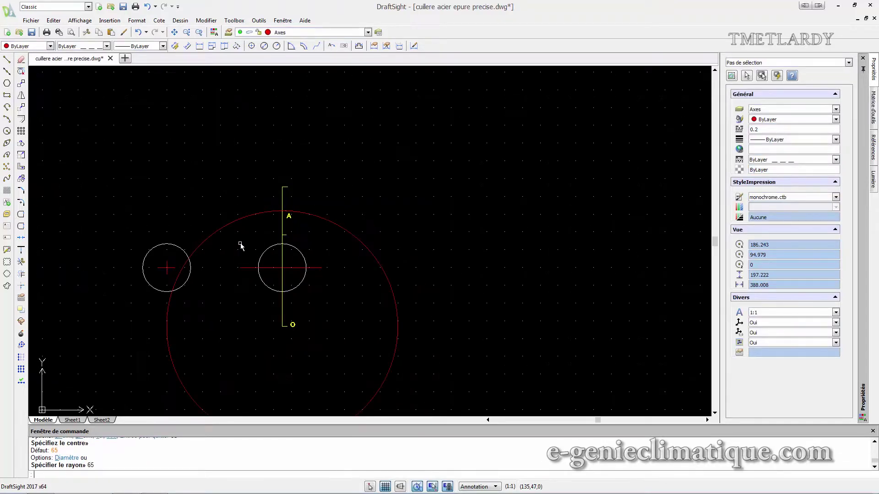
scroll(240, 244, up, 1)
scroll(240, 245, down, 1)
scroll(240, 244, up, 1)
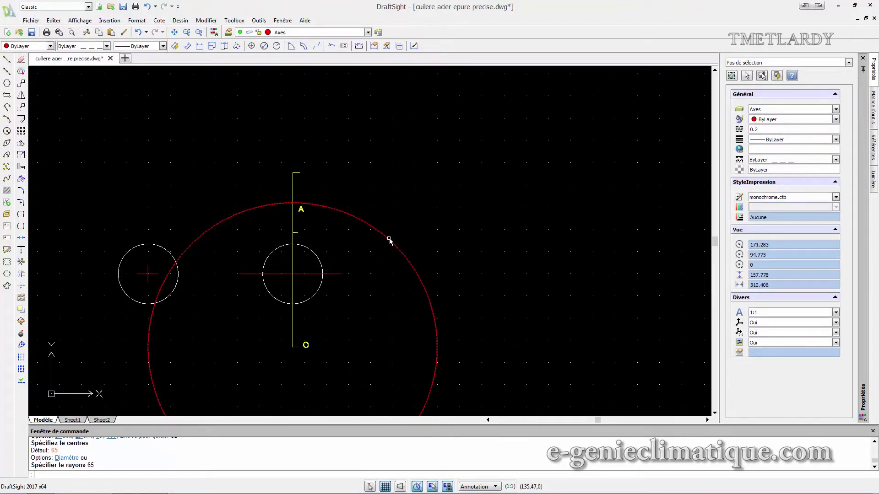
click(21, 227)
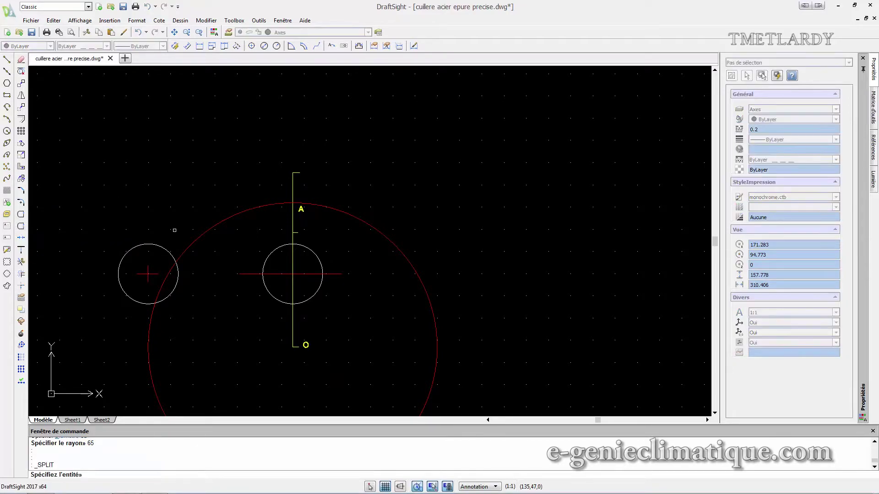
click(212, 229)
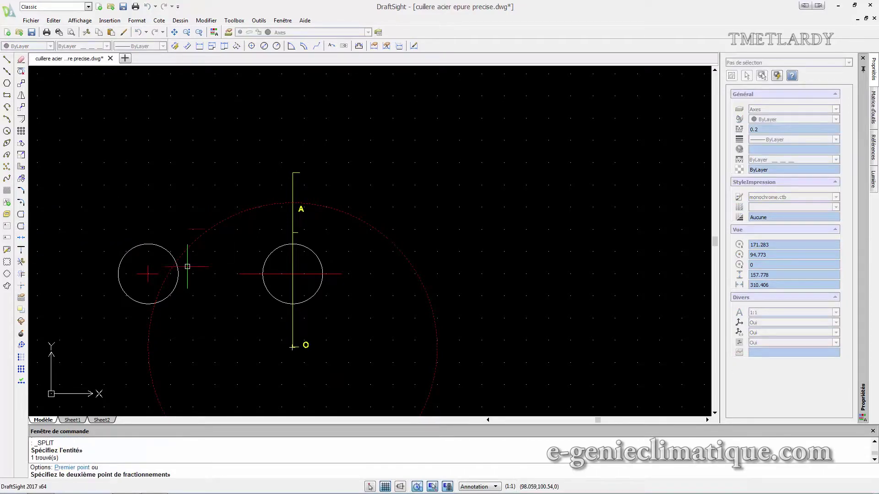
click(379, 231)
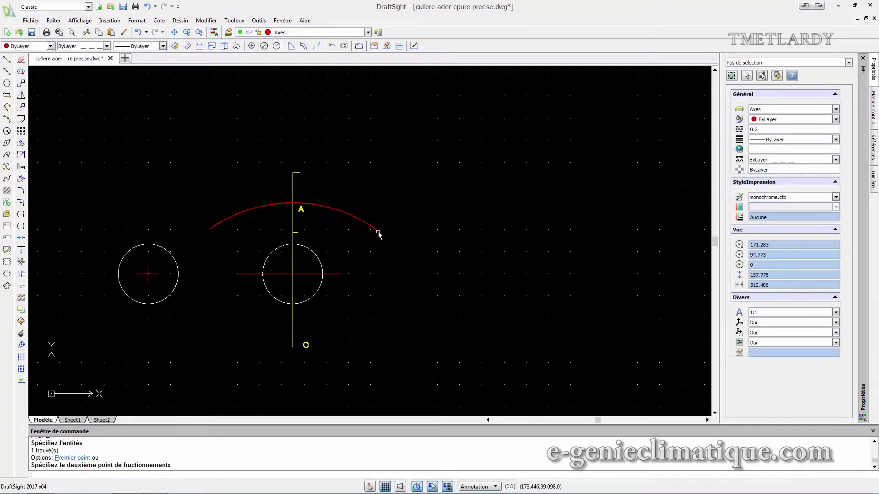
Draw a horizontal axis line about 120 long, aligned with the right-hand circle's centre and running rightwards from just beyond its existing axis
scroll(247, 273, up, 1)
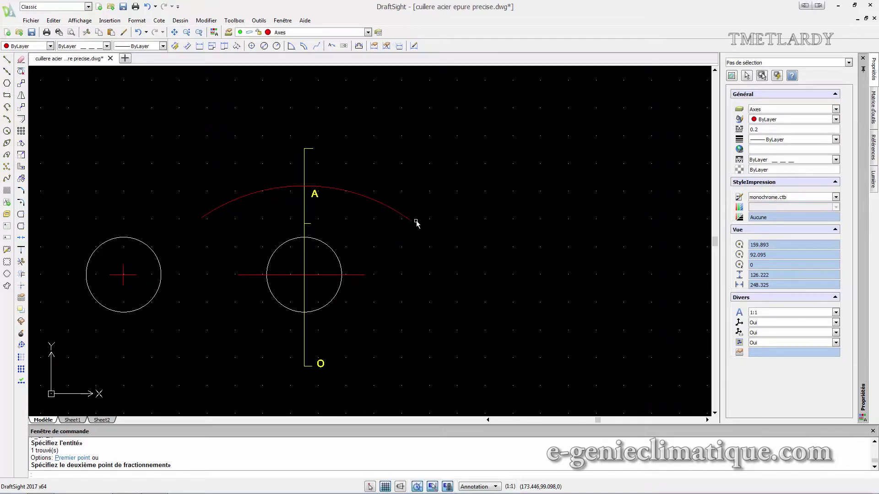
scroll(416, 223, down, 1)
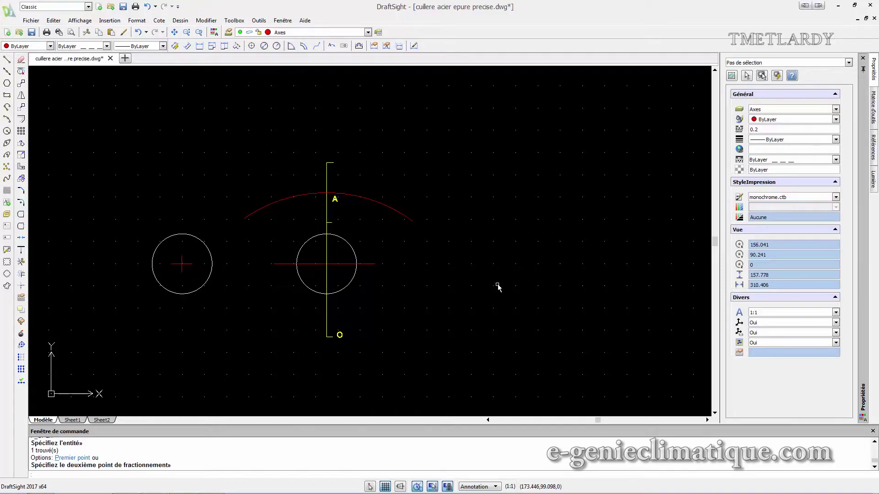
click(7, 60)
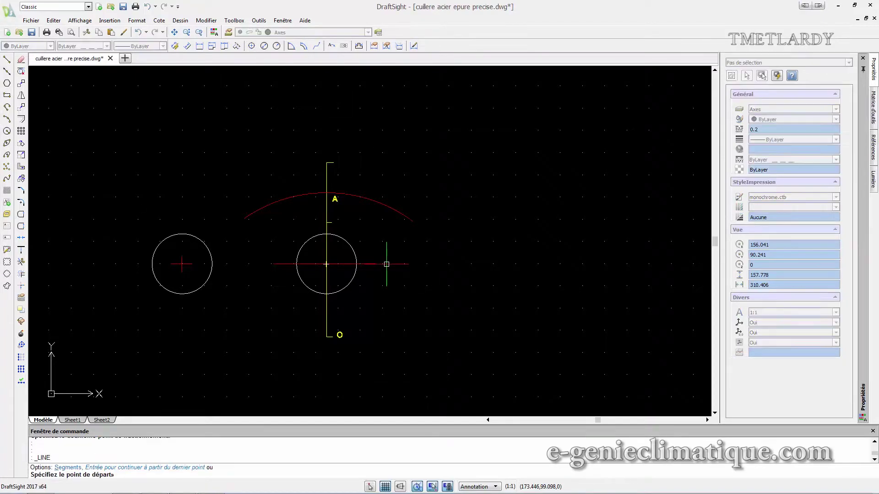
click(385, 263)
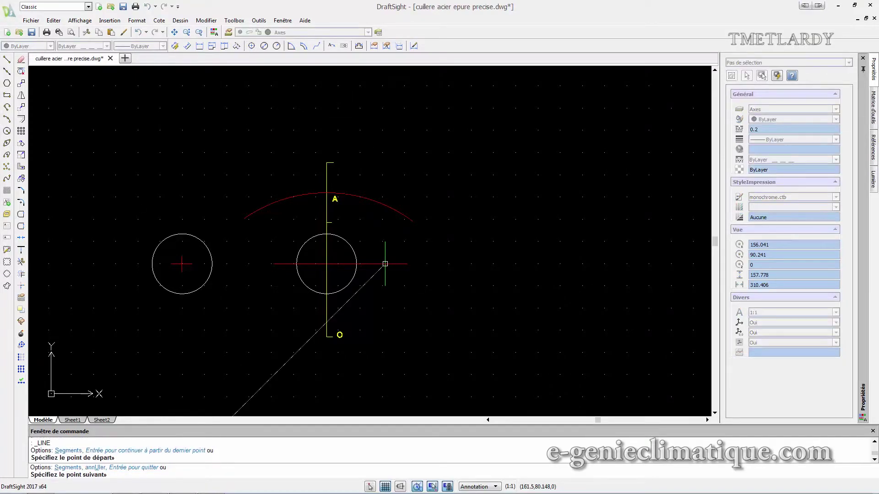
click(653, 264)
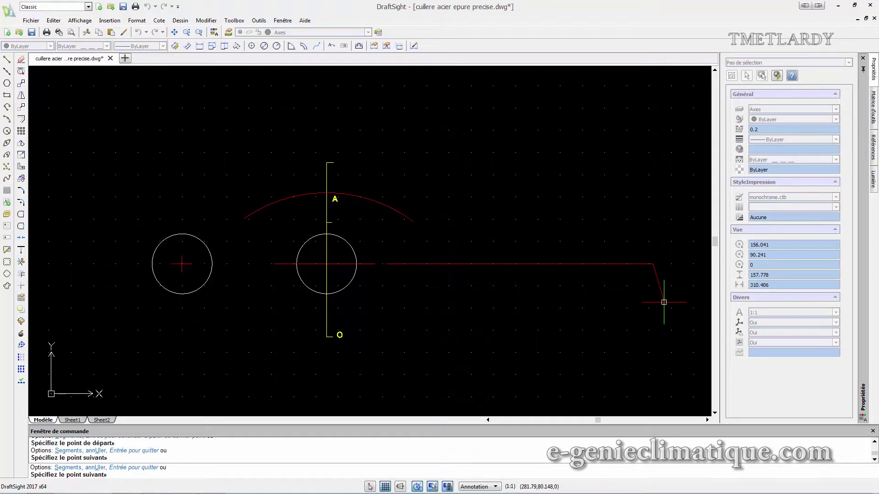
key(Escape)
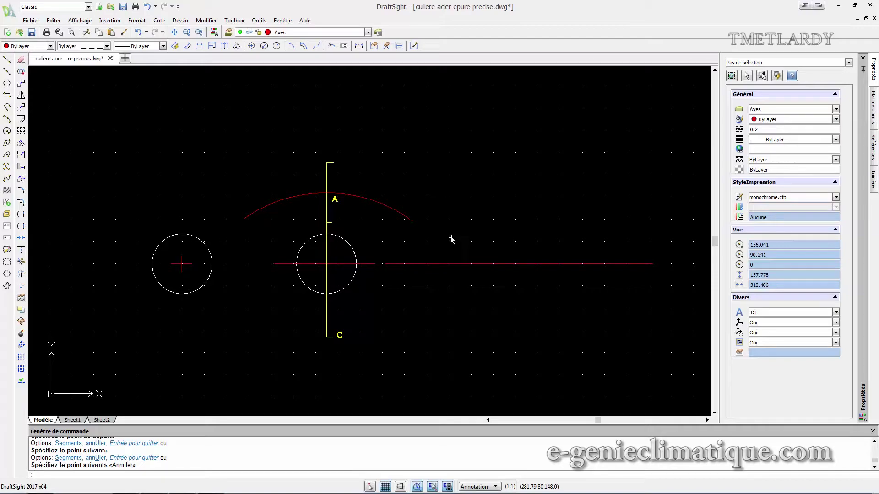
Draw a trial horizontal line about 118 long just below the long horizontal axis, and delete it
click(7, 59)
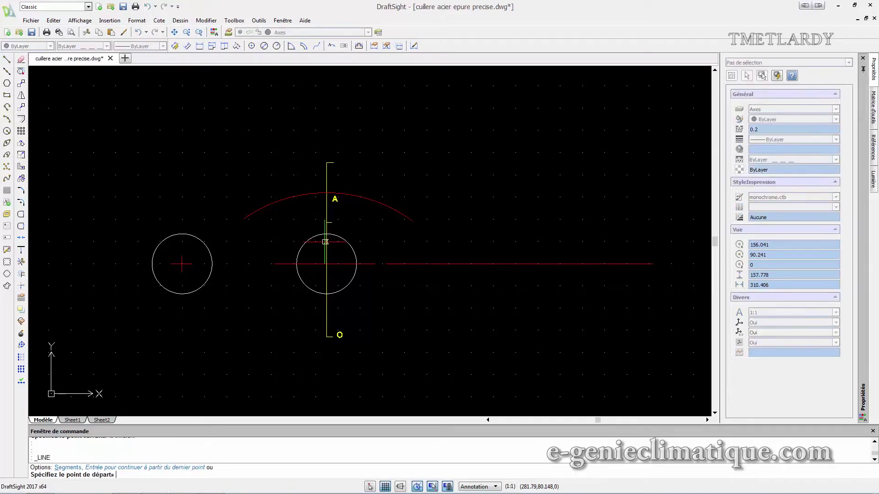
click(649, 279)
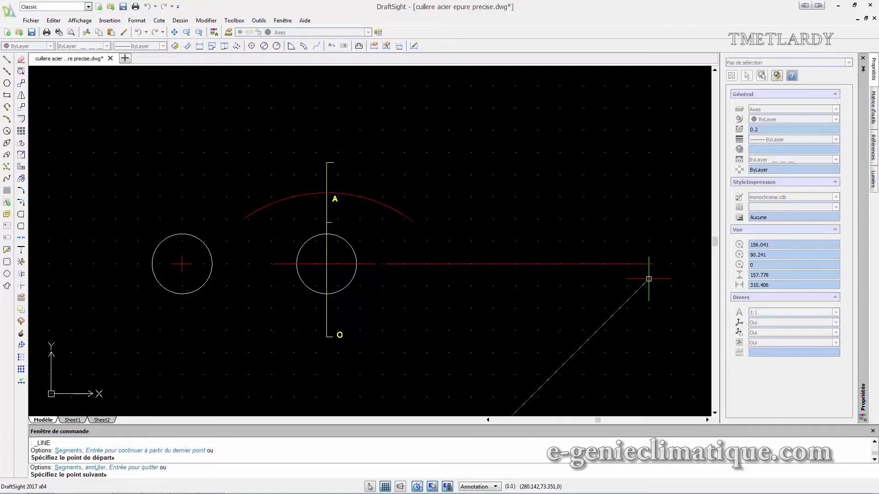
click(388, 279)
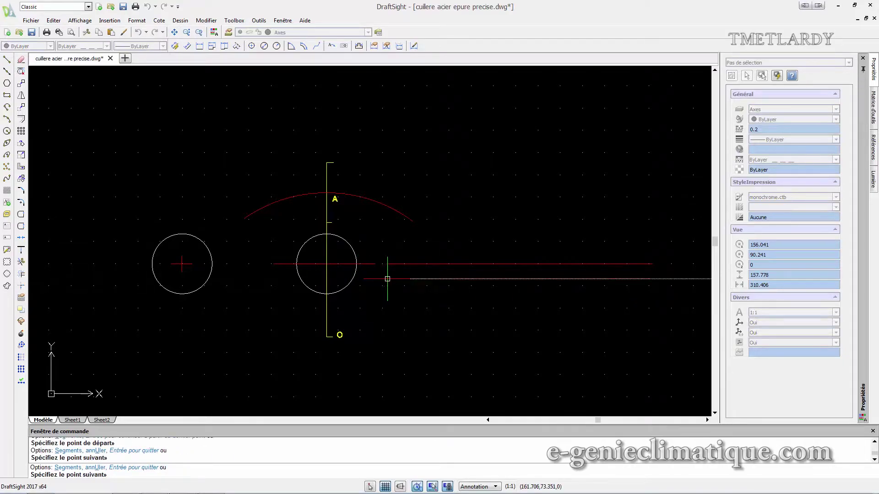
key(Escape)
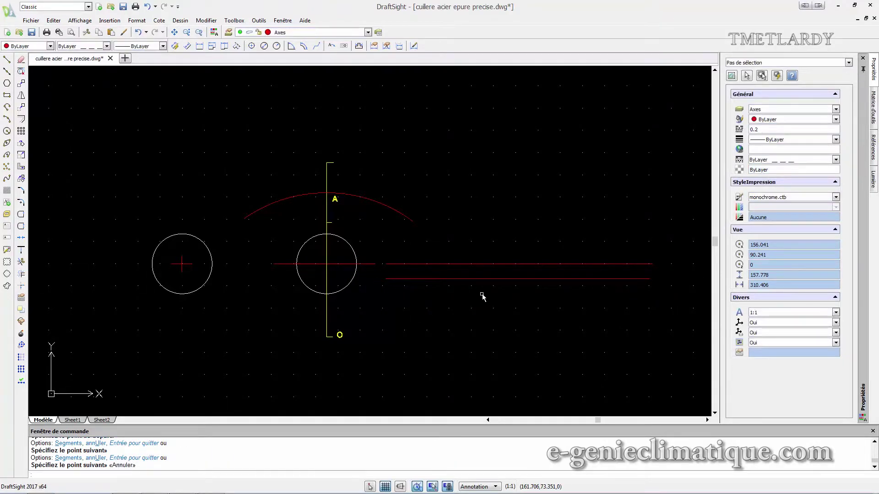
click(485, 279)
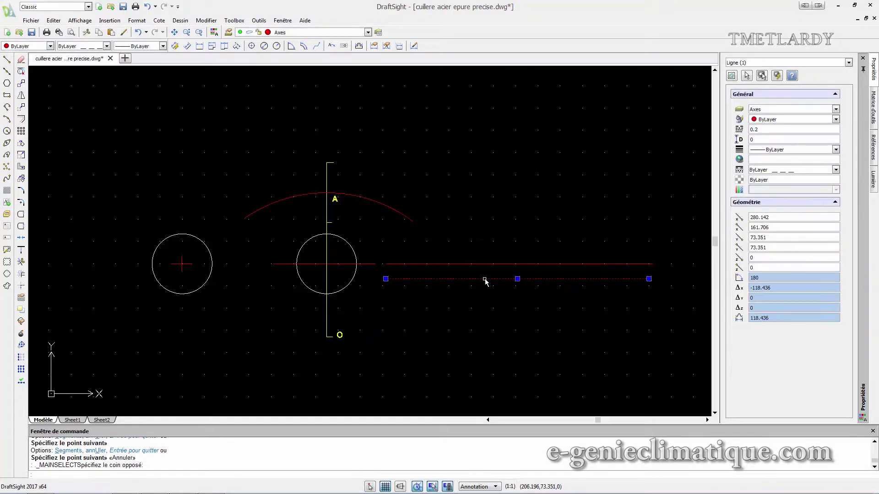
key(Delete)
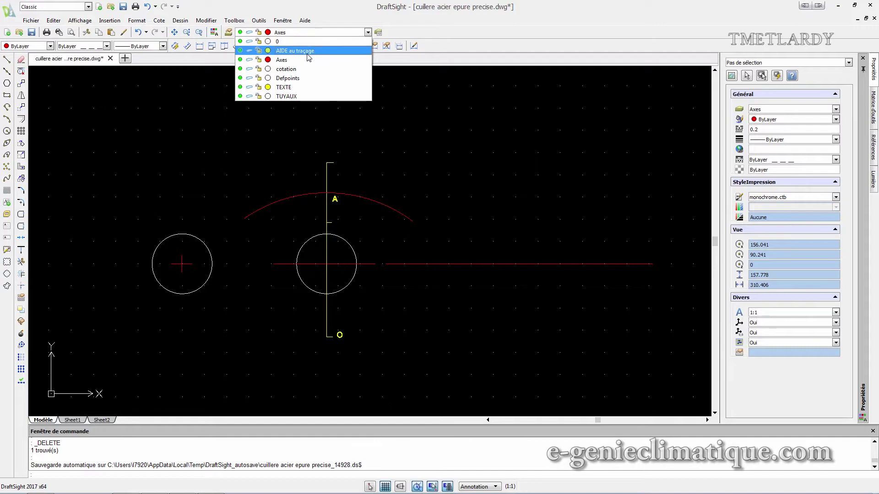
On the AIDE au traçage layer, draw a 65 line upwards from the long axis near its right end, continued by a horizontal leftward line about 199 long
click(304, 54)
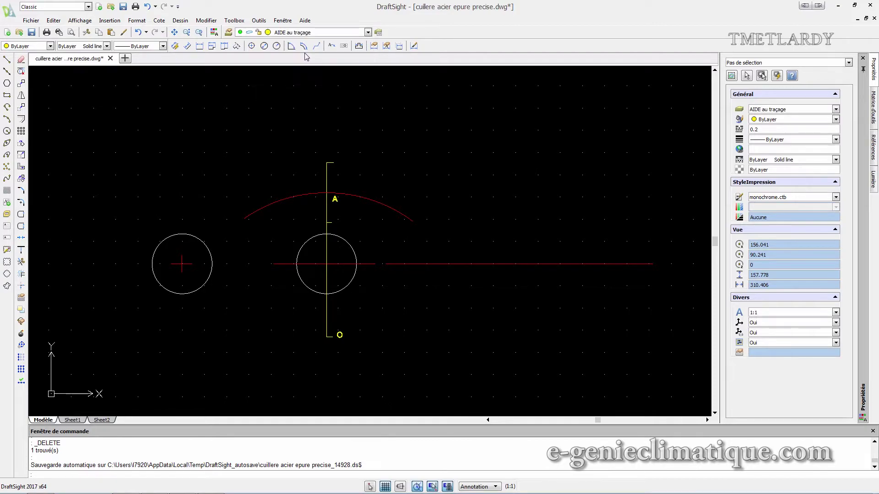
click(7, 60)
click(603, 264)
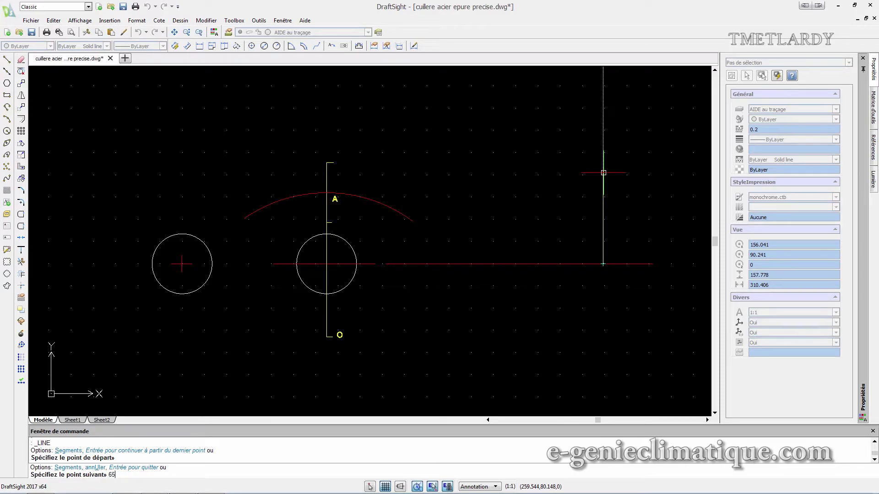
key(Return)
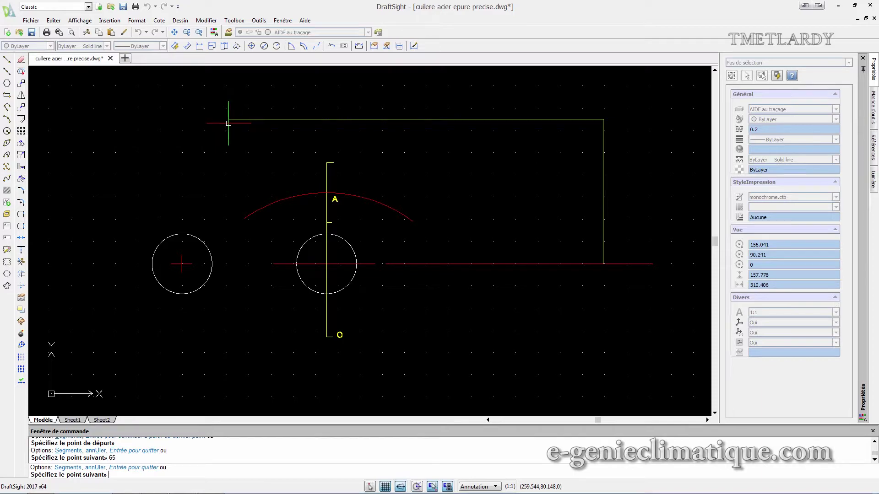
click(160, 116)
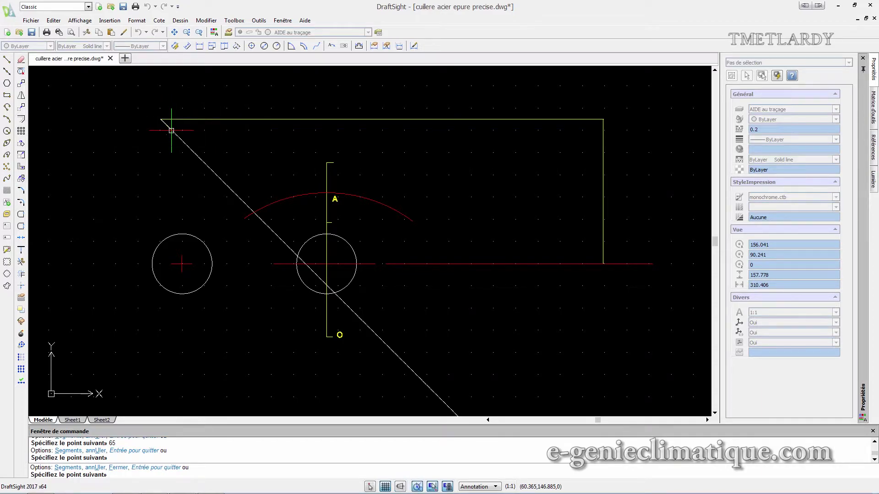
key(Return)
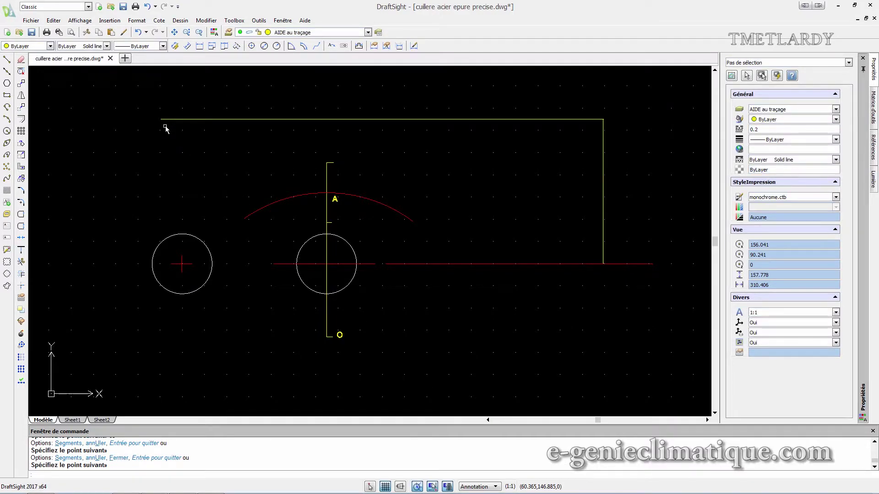
Check the vertical construction line's length with a trial linear dimension placed to its right, and delete the dimension
click(603, 163)
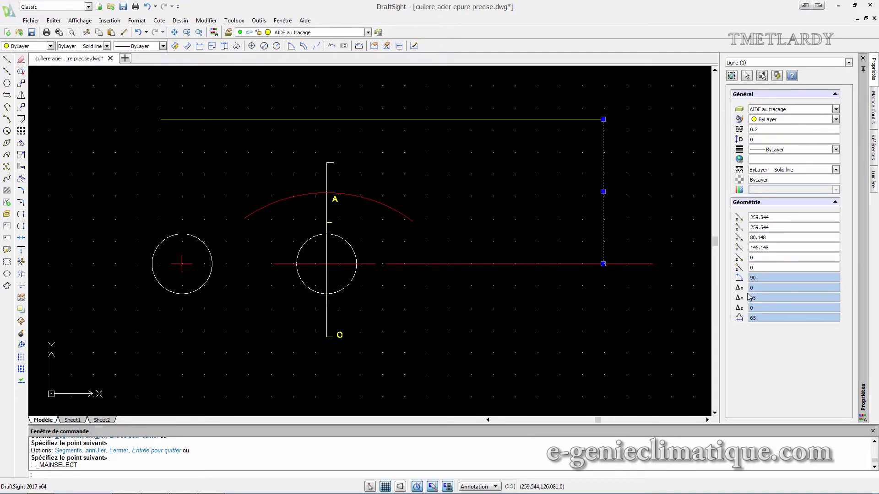
click(159, 20)
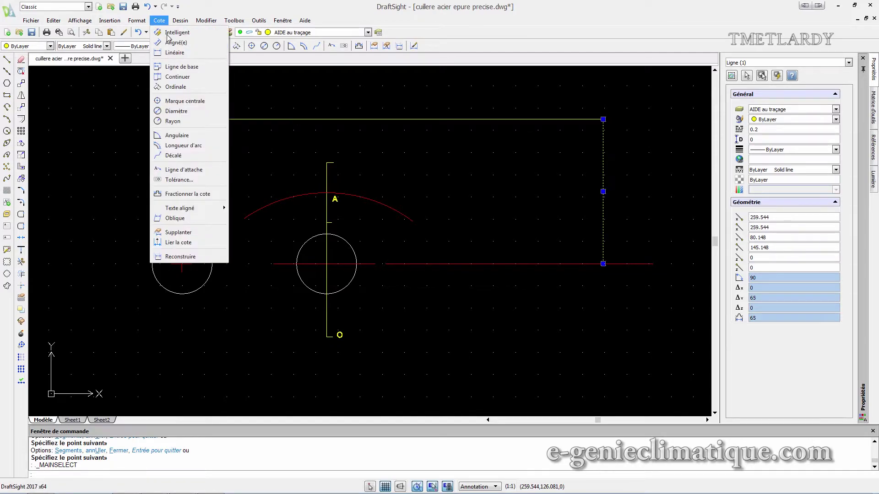
click(173, 52)
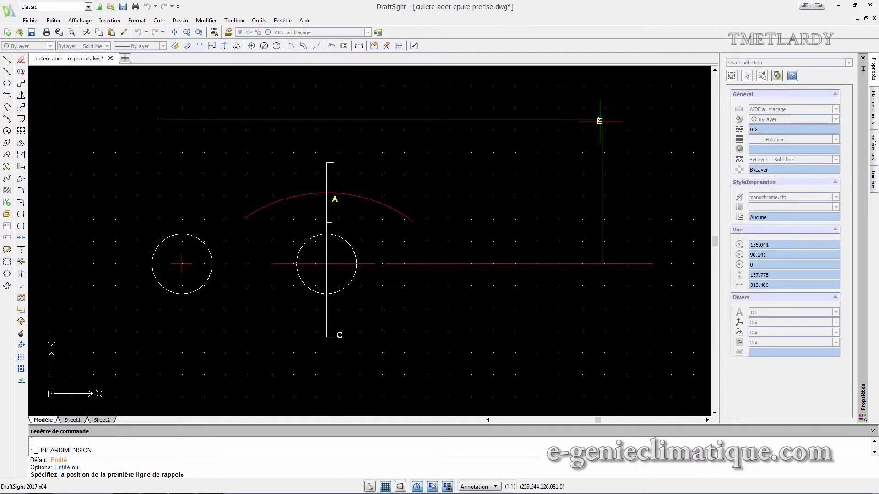
click(602, 119)
click(603, 264)
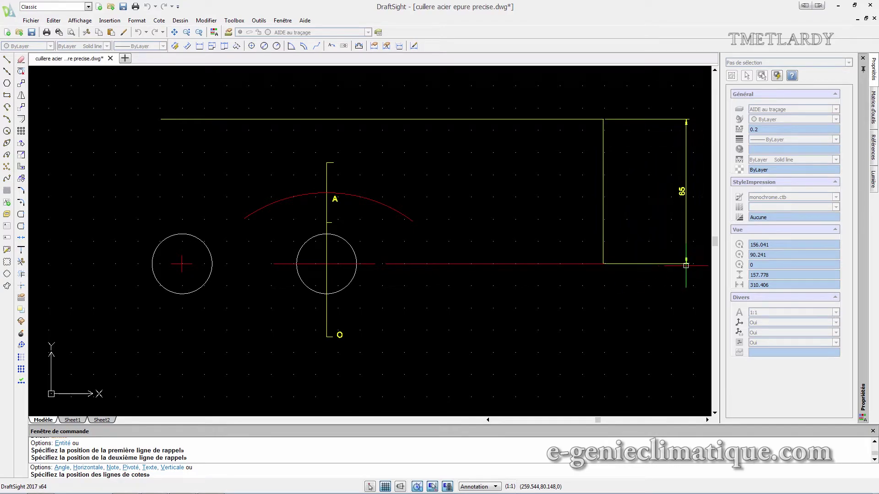
click(667, 263)
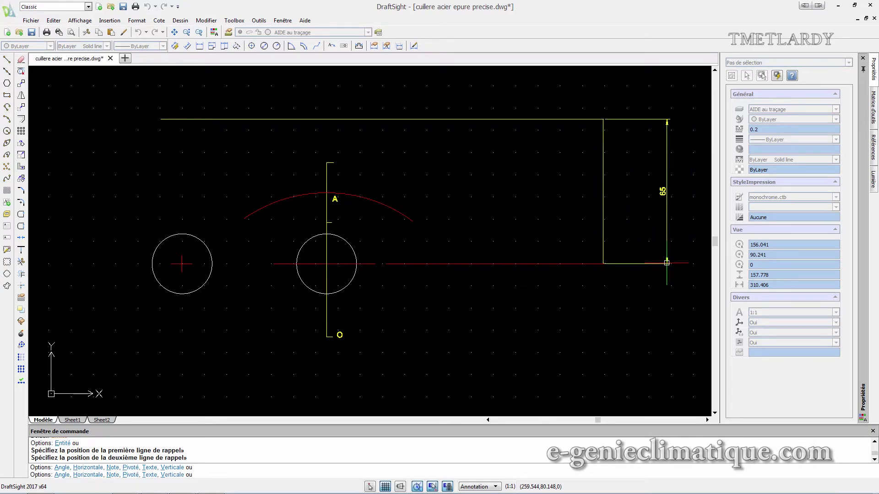
click(667, 148)
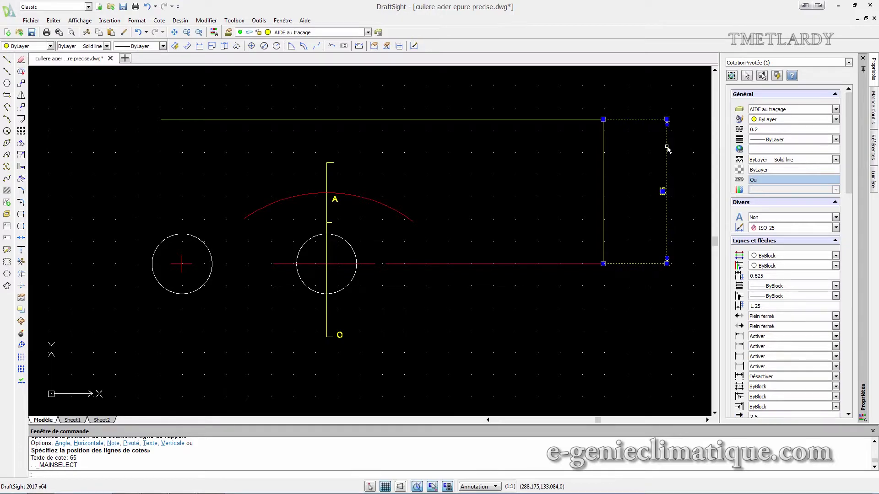
key(Delete)
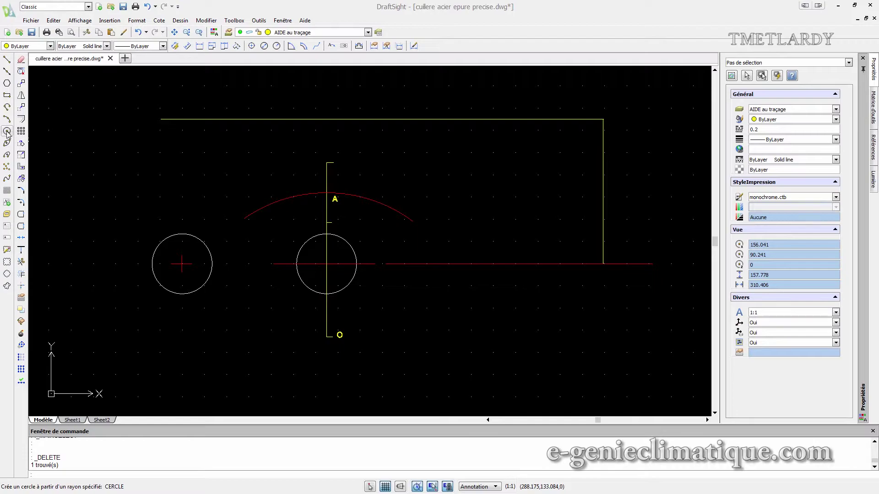
Draw a construction circle of radius 130 centred on point O
click(6, 132)
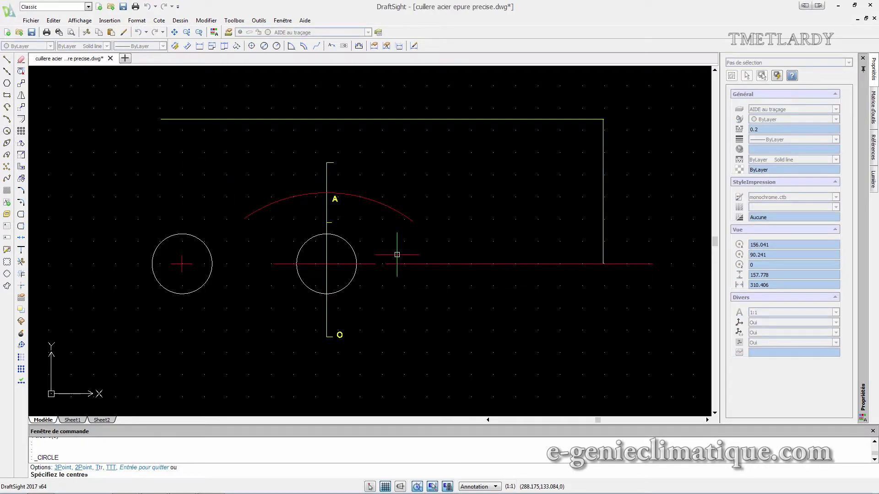
click(327, 338)
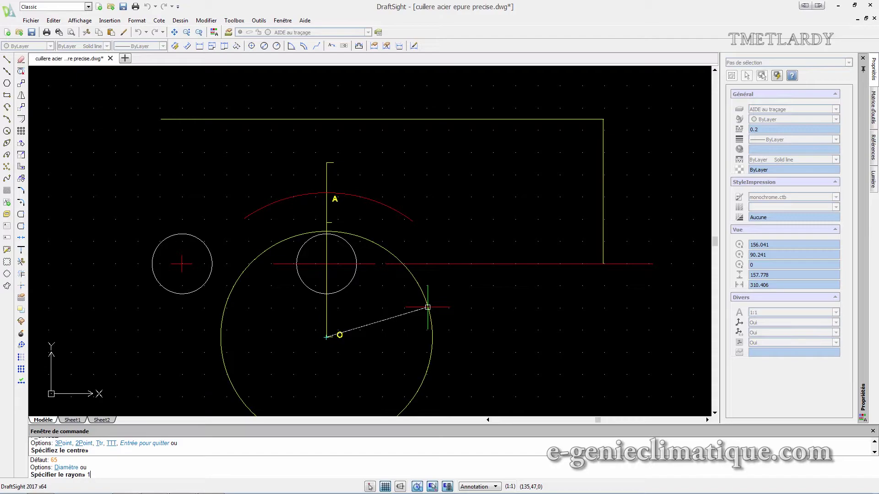
key(Return)
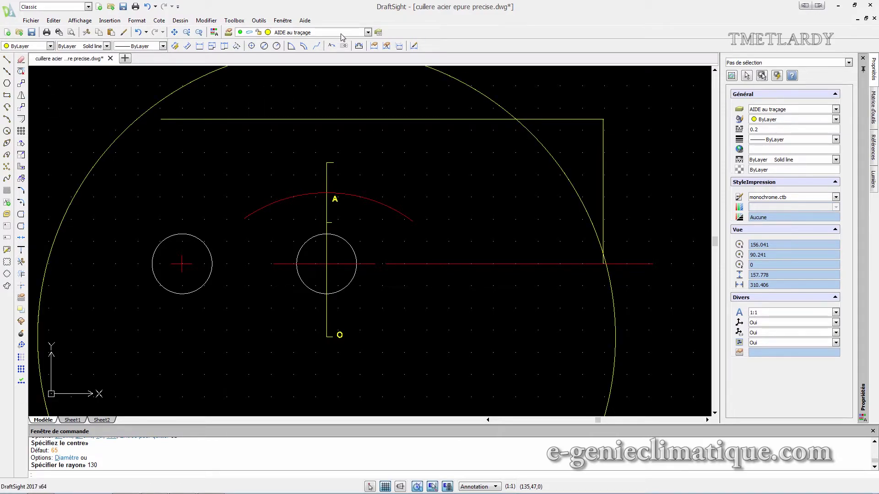
On the TEXTE layer, add the note O' just above the right-hand intersection of the radius 130 circle and the upper horizontal line
click(368, 33)
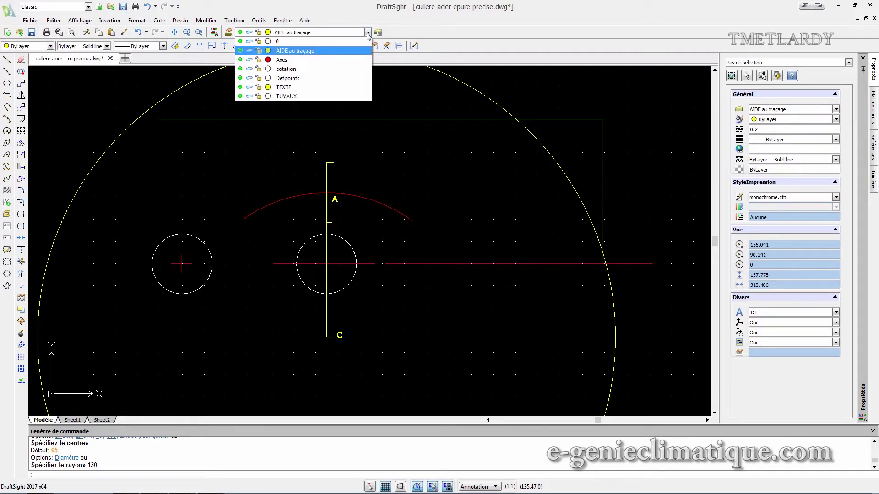
click(368, 33)
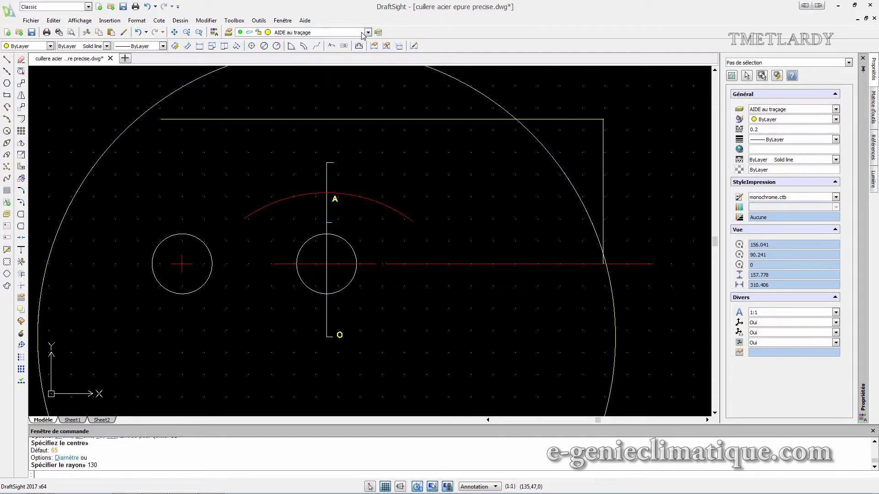
click(369, 33)
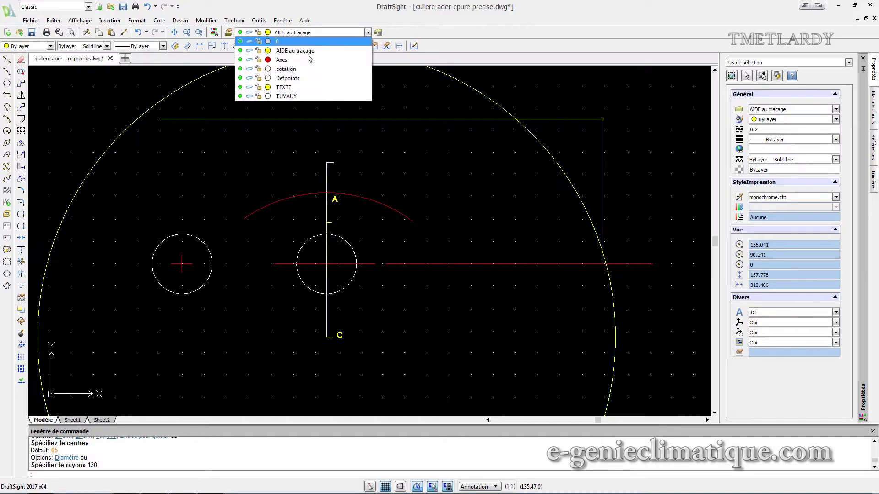
click(295, 88)
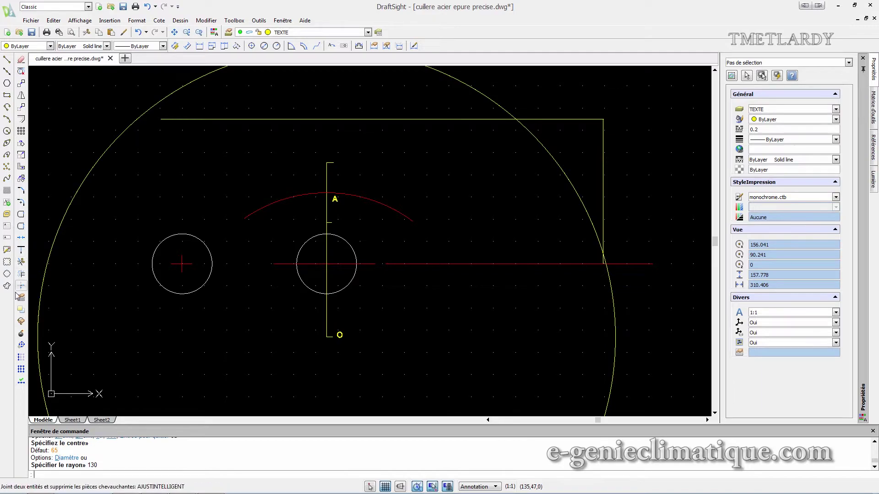
click(8, 226)
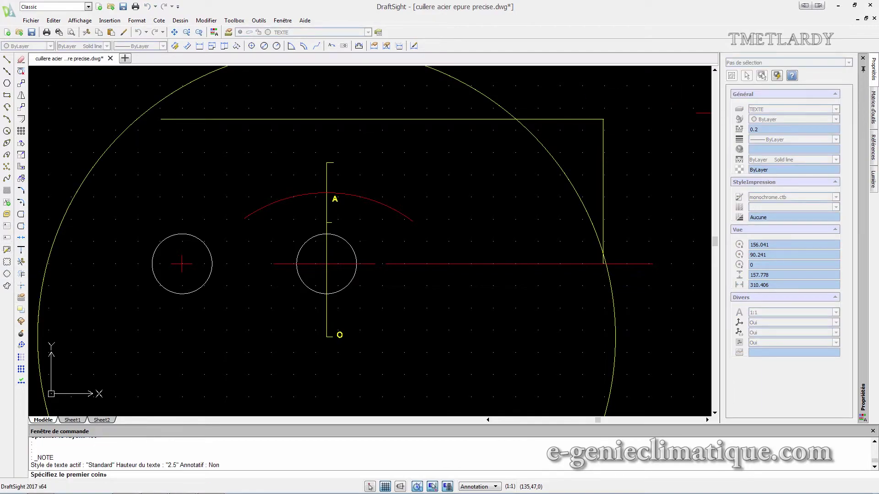
click(524, 103)
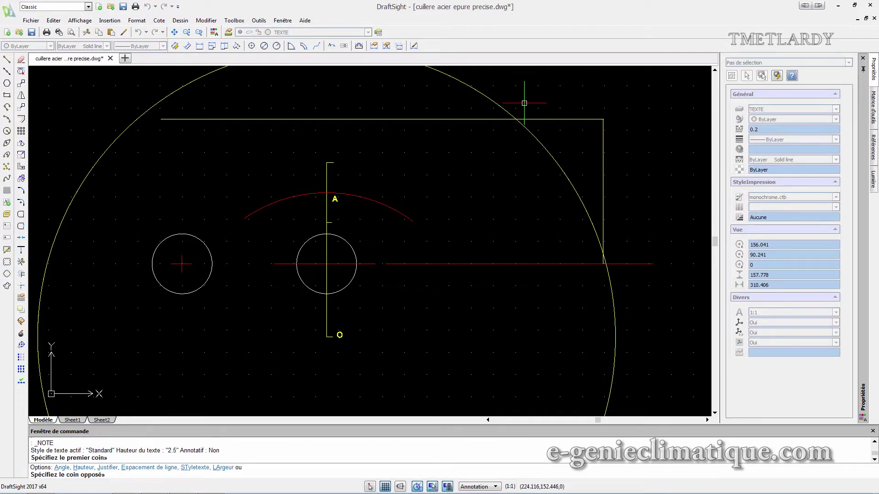
click(544, 118)
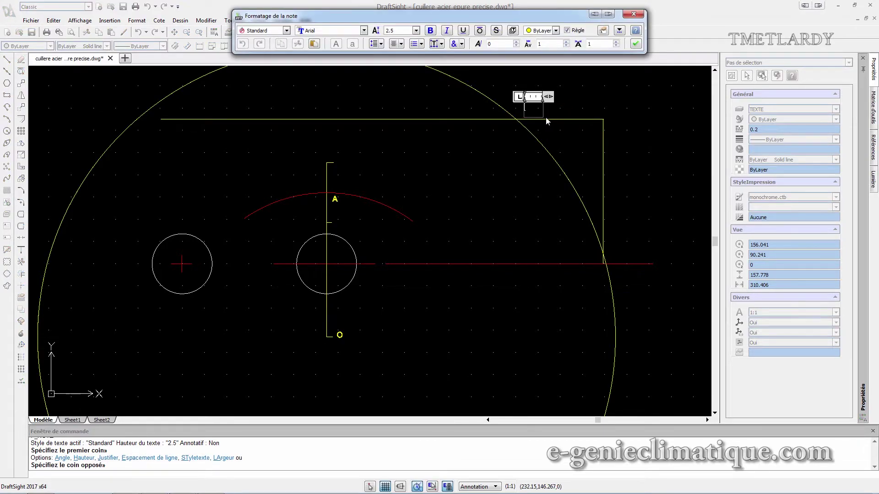
text(O)
click(636, 44)
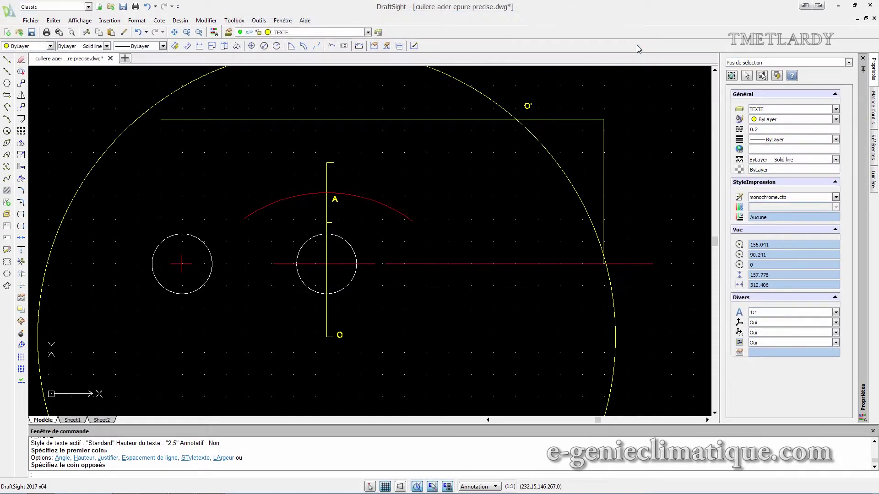
Split the radius 130 circle so that only a short arc crossing the upper horizontal line near O' remains, and save the drawing
click(527, 108)
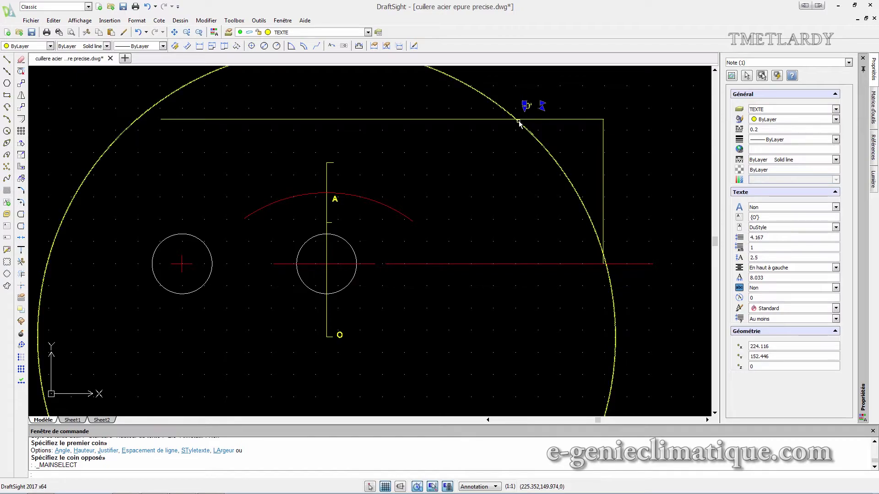
click(513, 120)
click(508, 114)
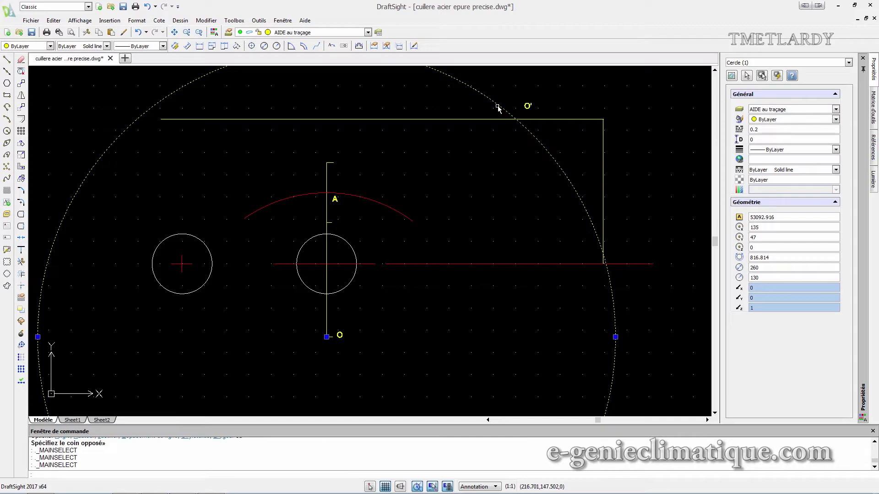
click(496, 106)
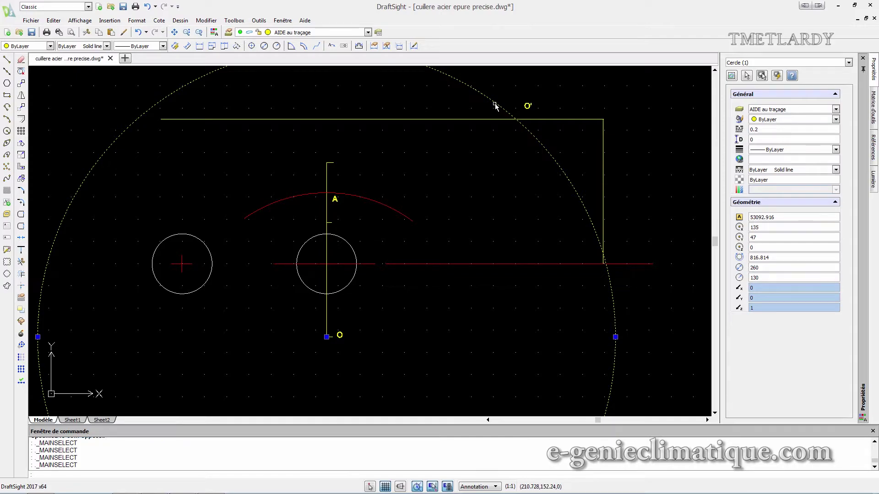
click(22, 226)
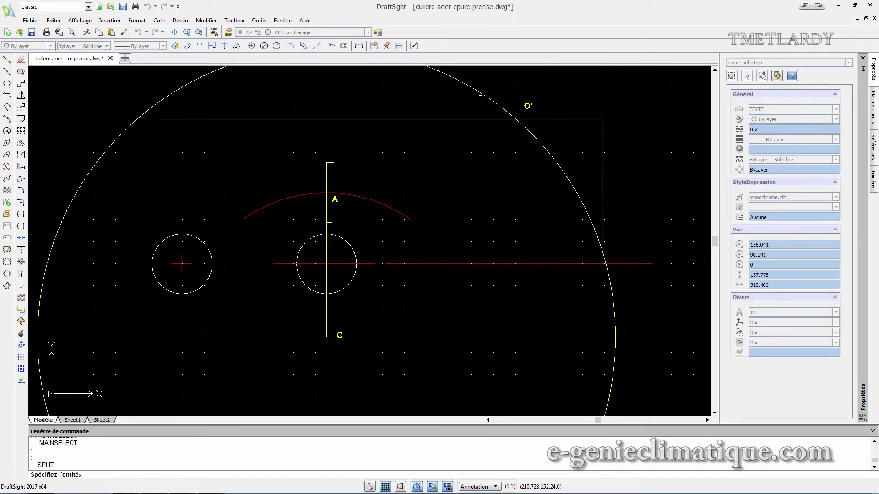
click(480, 97)
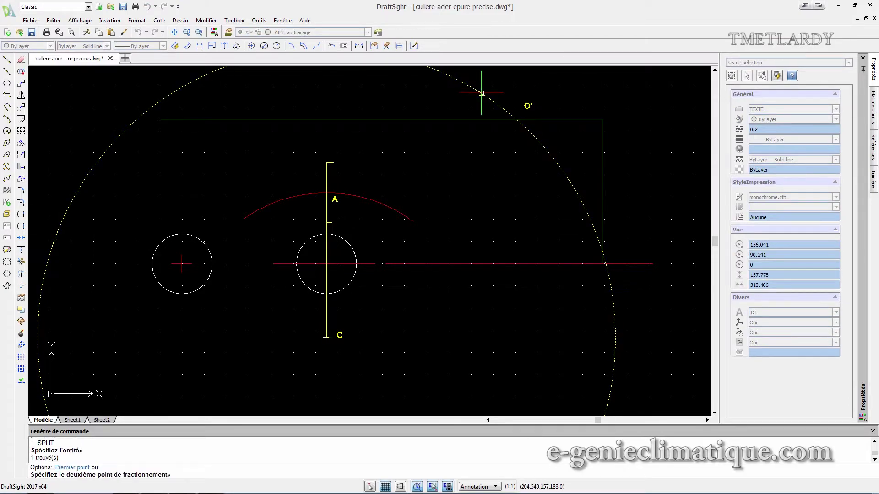
click(540, 140)
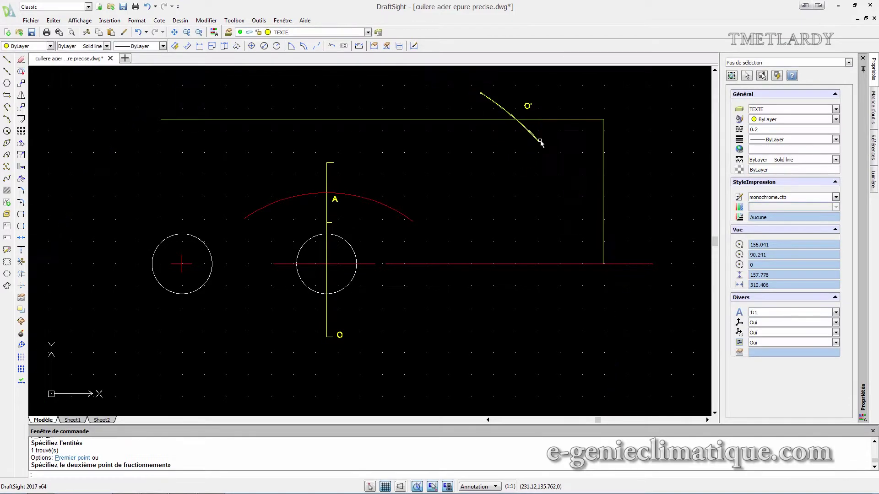
click(32, 32)
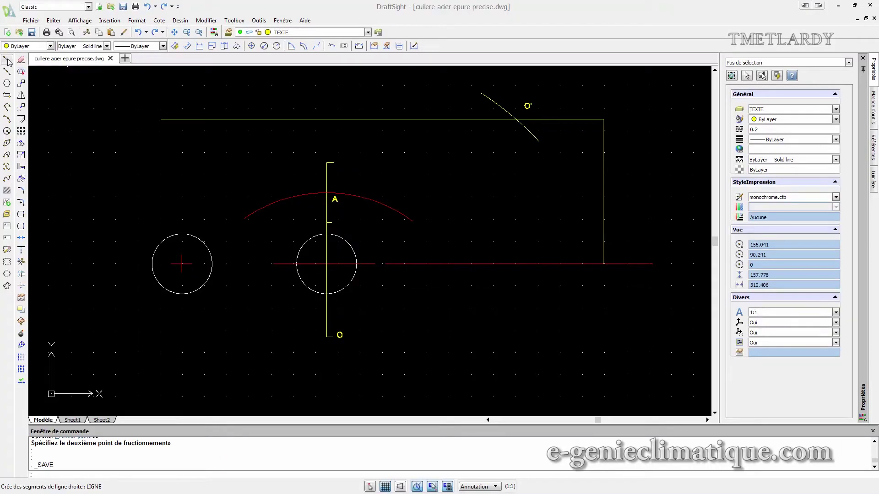
Draw a straight line from point O to the arc's intersection with the upper horizontal line at O', and select it
click(7, 59)
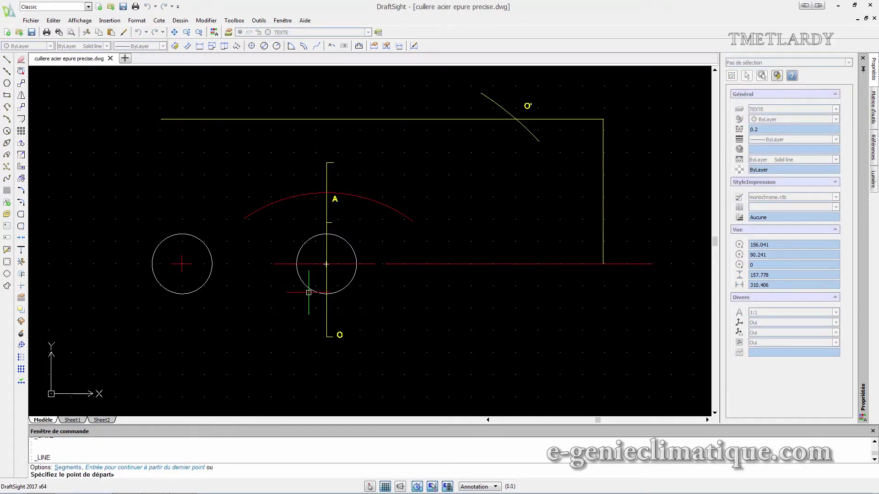
click(326, 338)
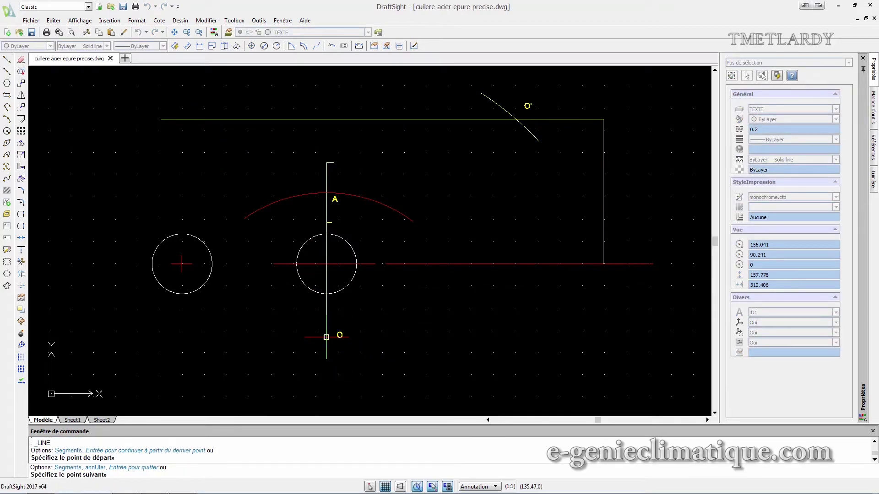
click(516, 119)
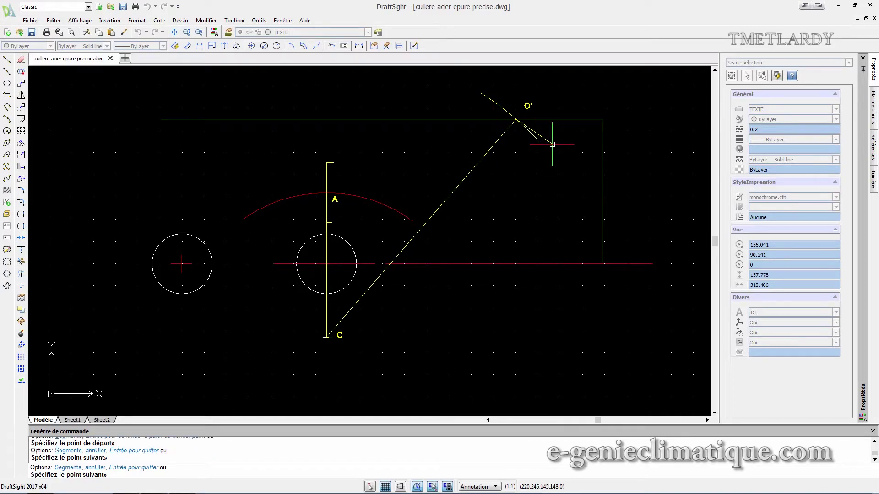
key(Escape)
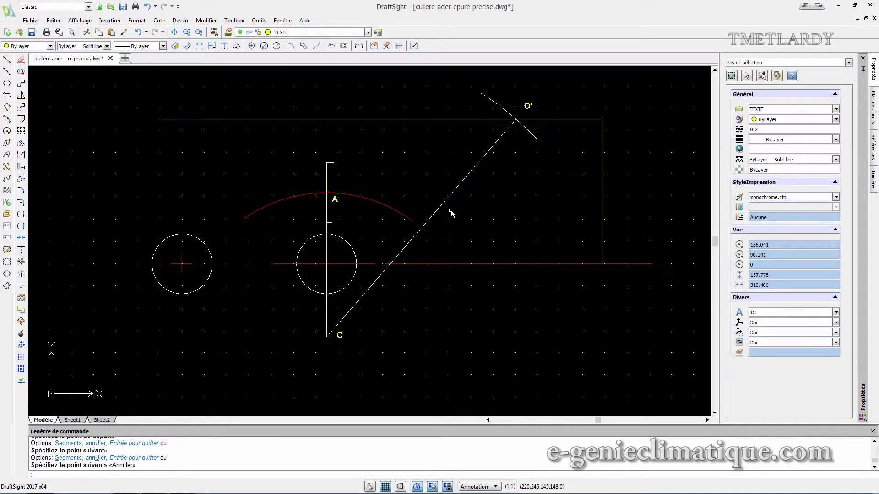
click(421, 229)
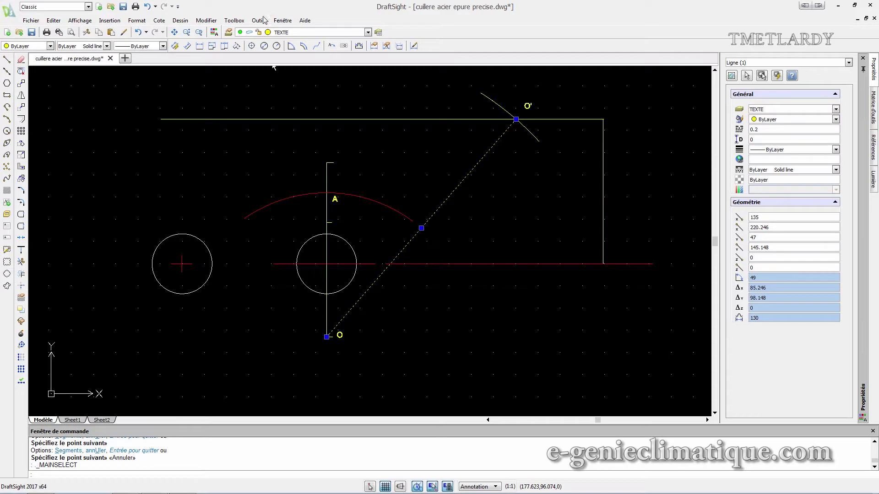
Create a new layer named TRAIT CINTRAGE with the yellow line colour
click(229, 33)
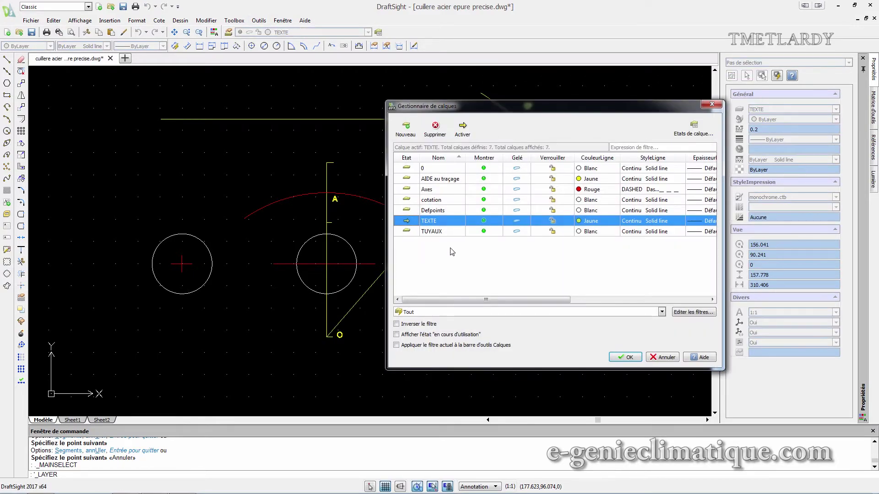
click(405, 128)
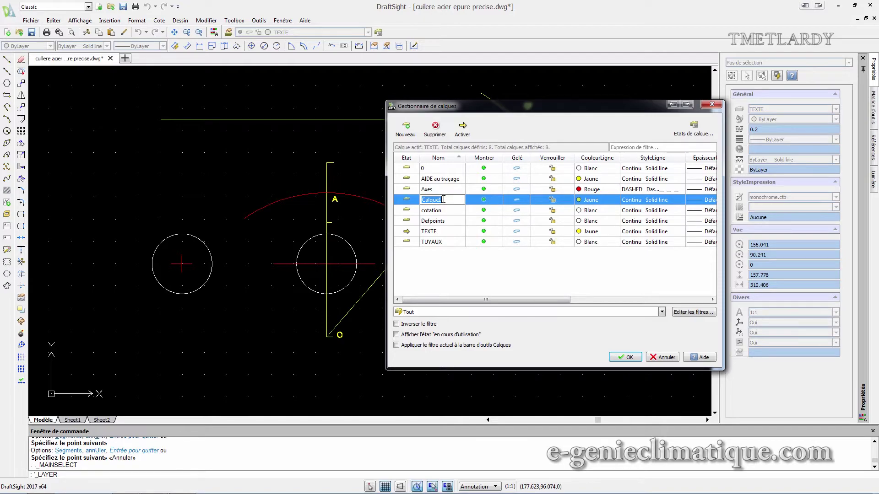
text(TRAIT CINTRAGE)
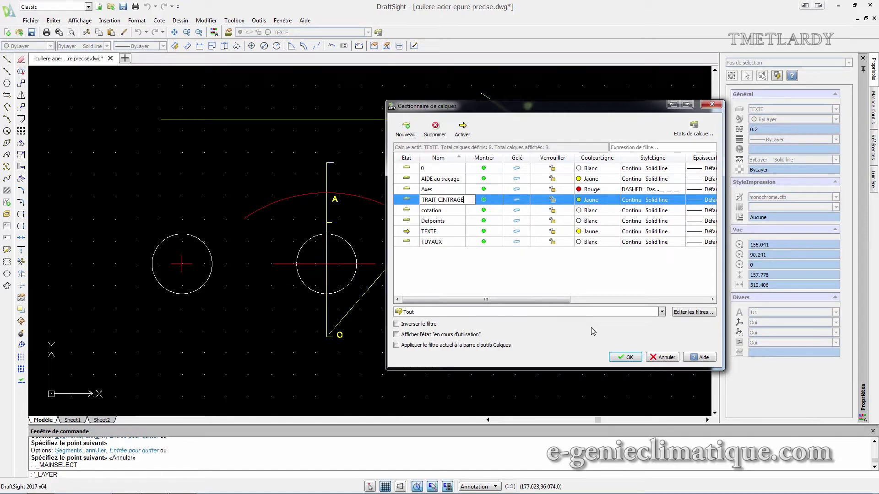
click(625, 357)
Move the oblique line from O to O' onto the TRAIT CINTRAGE layer
click(469, 178)
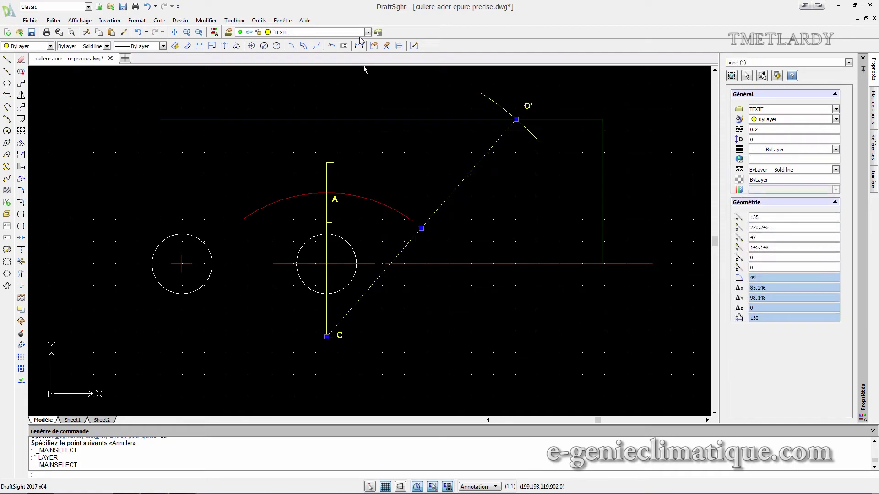
click(368, 32)
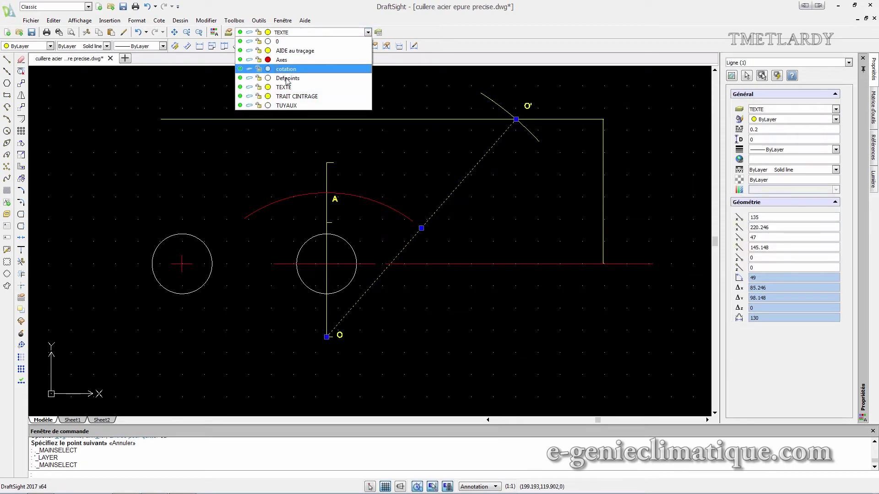
click(297, 96)
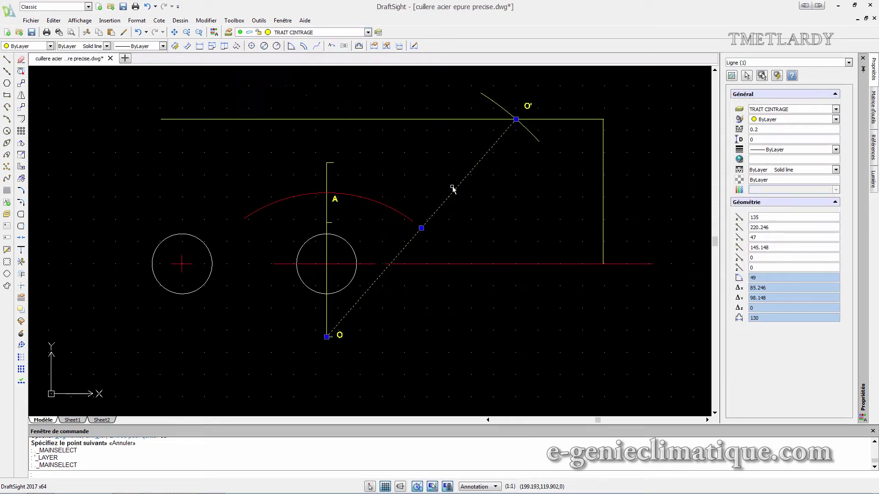
click(487, 122)
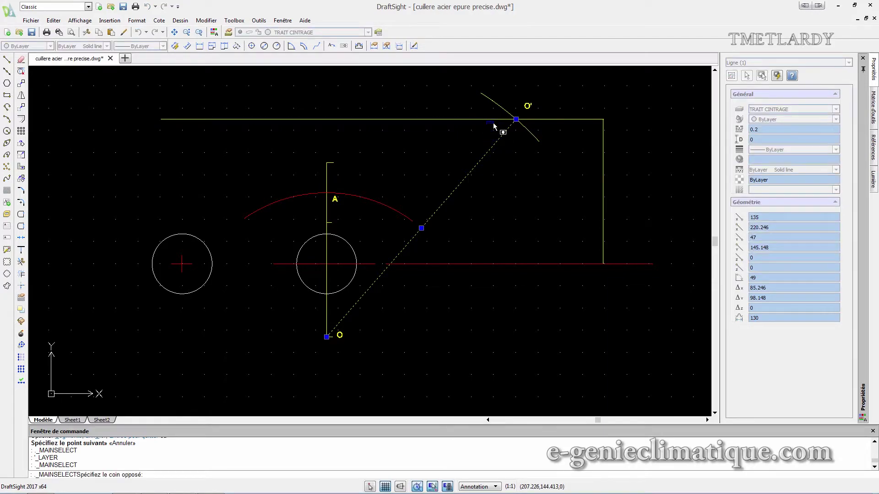
key(Escape)
click(502, 136)
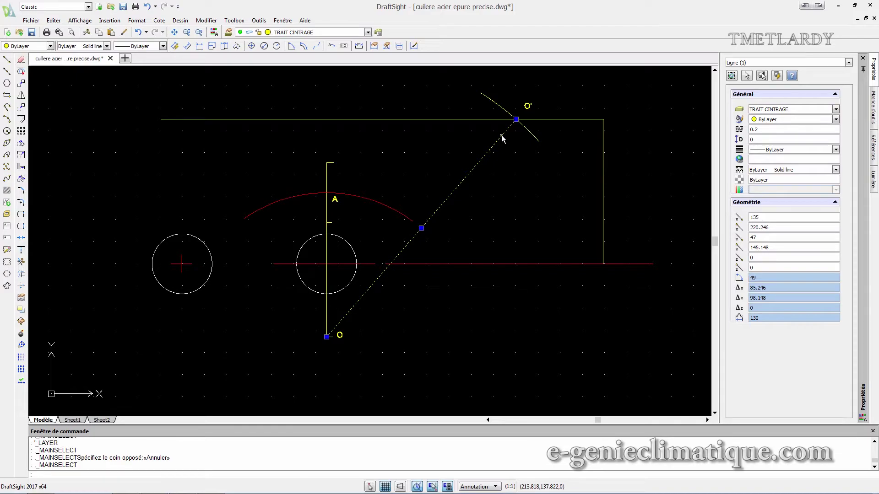
Draw a vertical line from O' down to the lower horizontal red axis, ending perpendicular to it
click(7, 60)
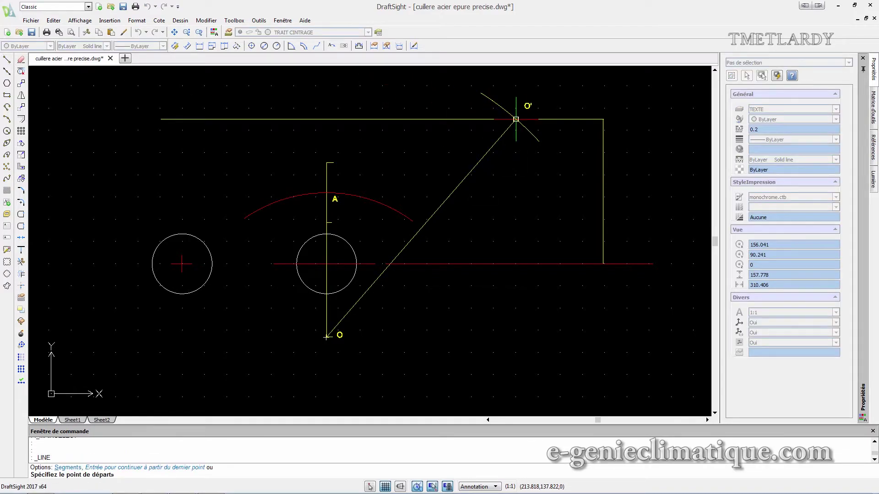
click(516, 119)
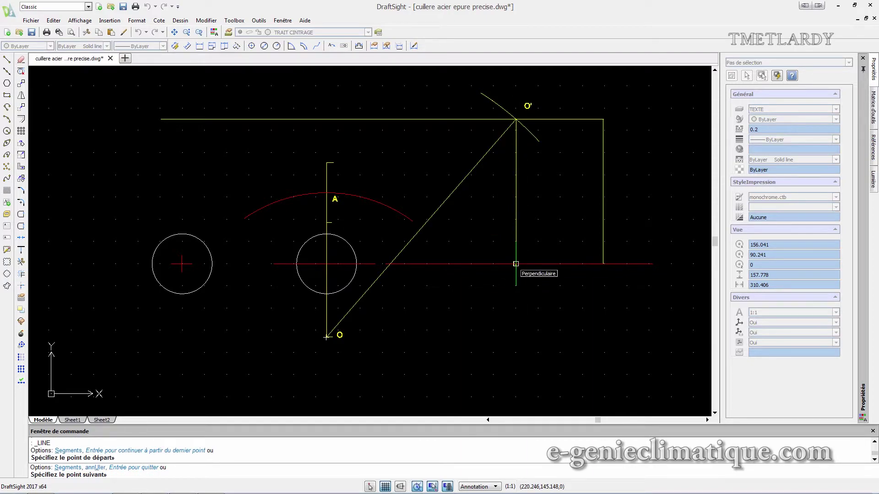
click(516, 264)
key(Escape)
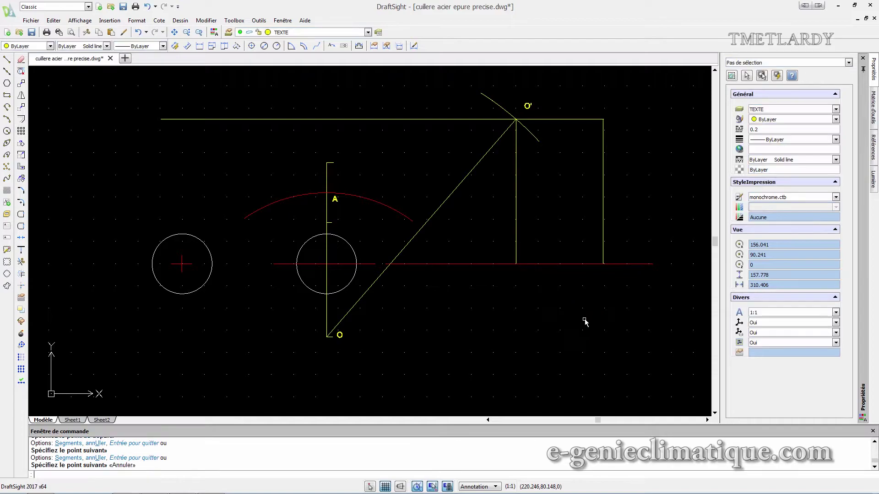
Check the angle between the vertical line from O' and the horizontal axis with an angular dimension, and delete that dimension
click(160, 21)
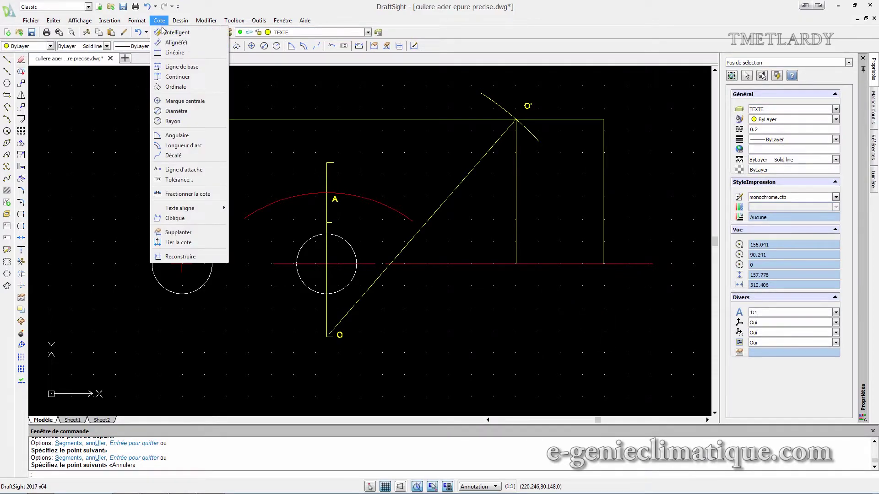
click(177, 135)
click(517, 206)
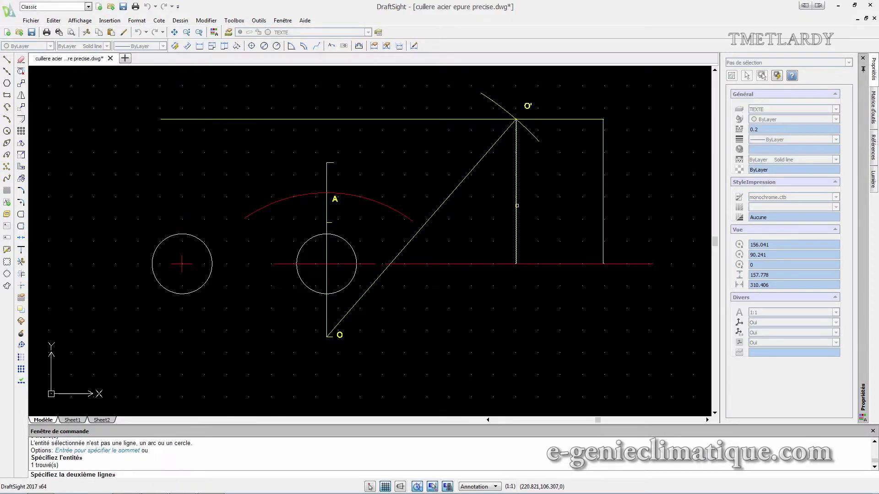
click(555, 265)
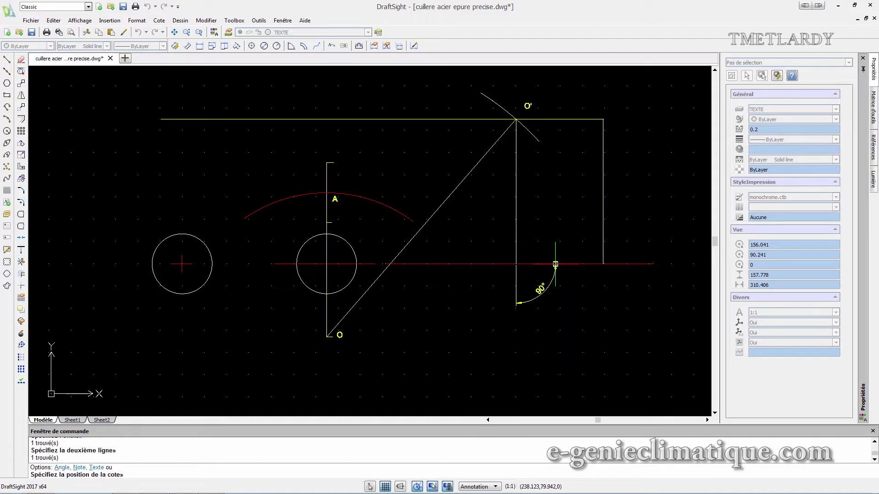
click(566, 240)
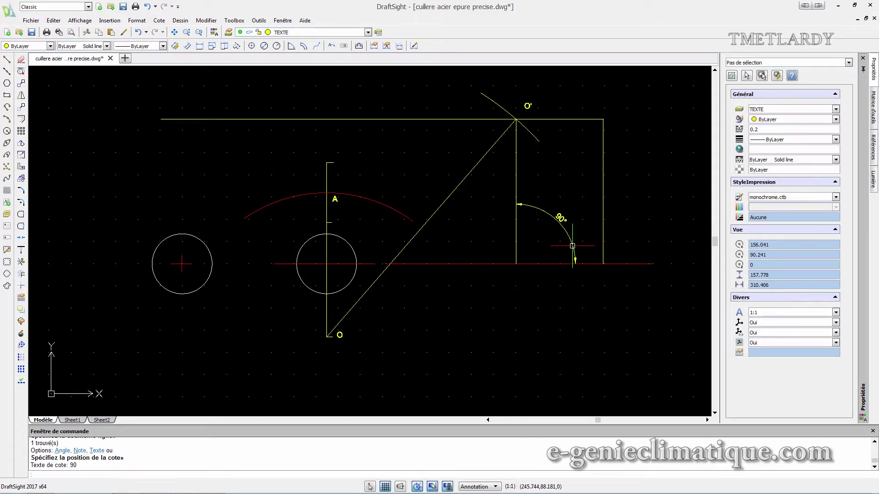
click(546, 215)
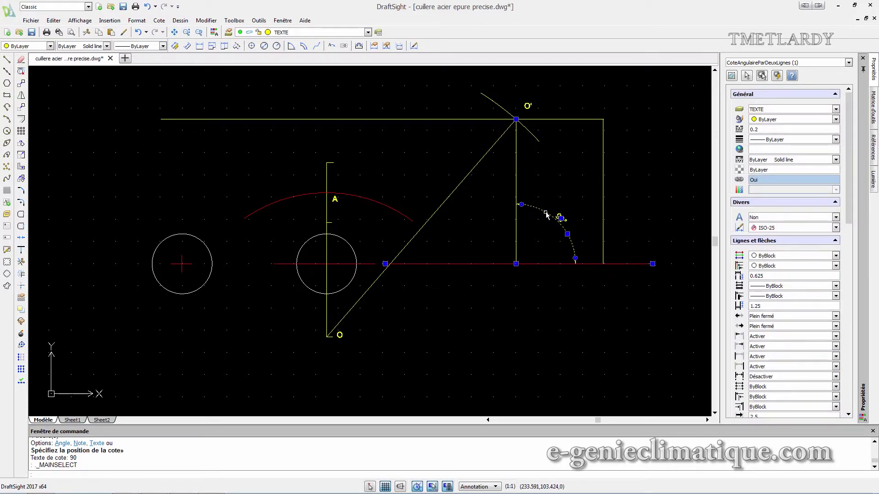
key(Delete)
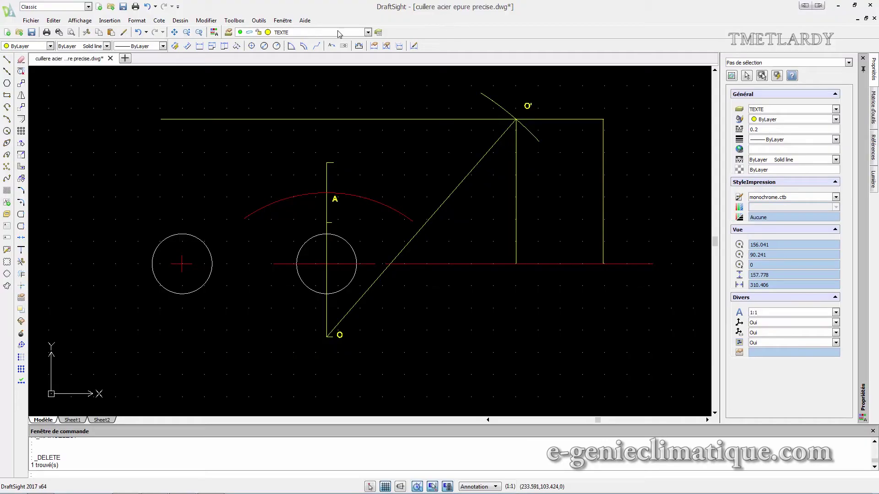
On the AIDE au traçage layer, draw a line from the centre of the left circle to point O
click(340, 33)
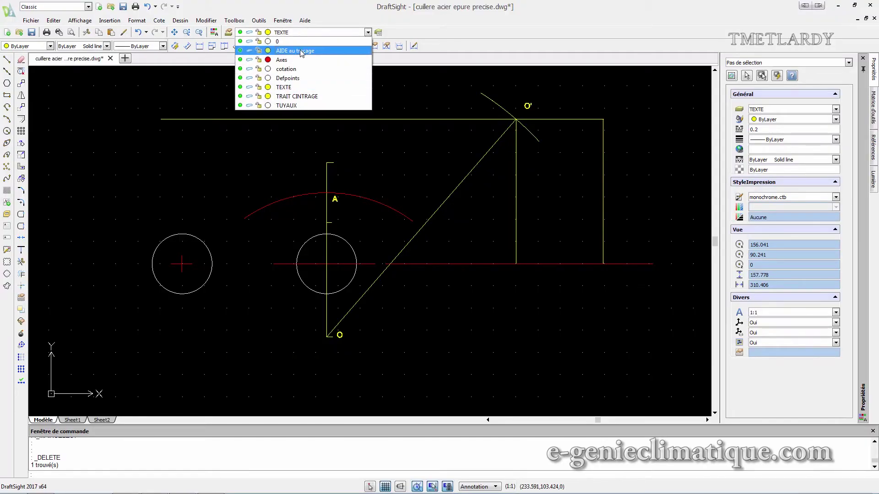
click(293, 50)
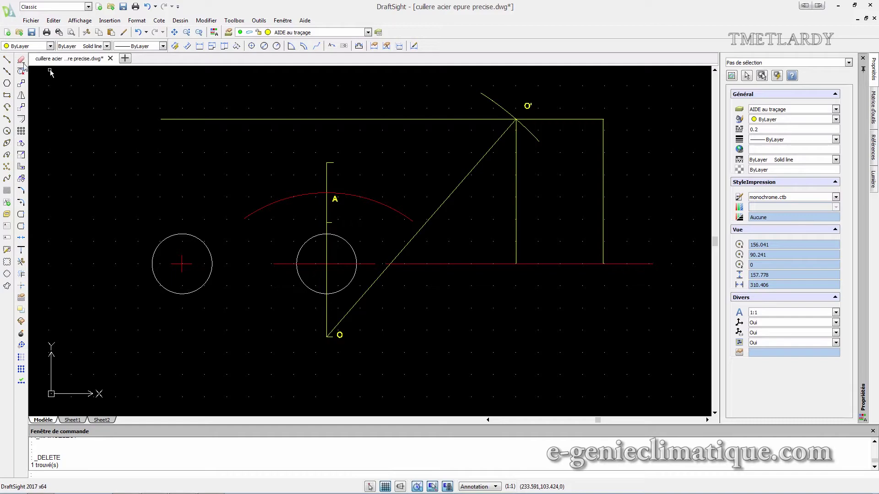
click(7, 60)
click(183, 264)
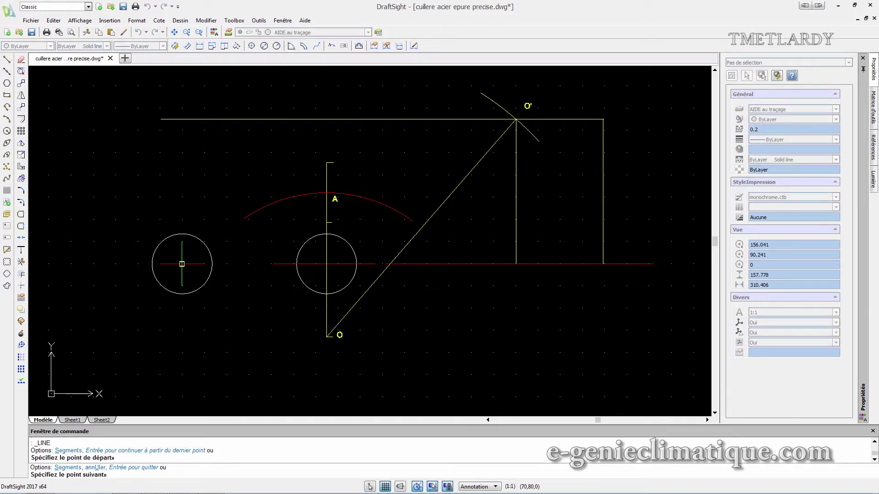
click(333, 340)
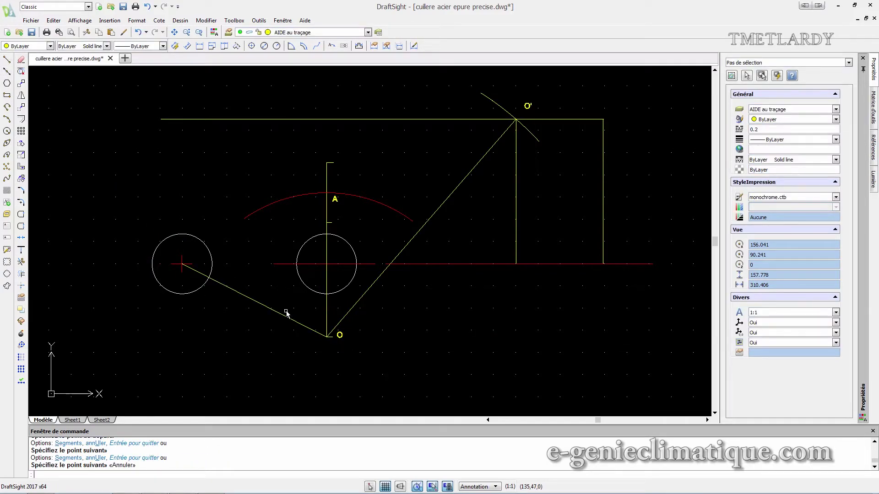
Draw a tick about 8 long downward from the midpoint of the line joining the left circle's centre to O, perpendicular to it
click(7, 59)
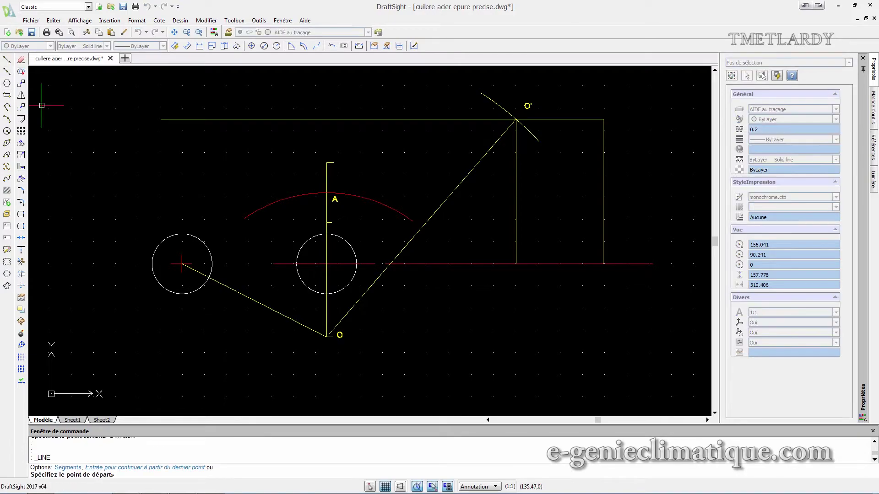
click(254, 301)
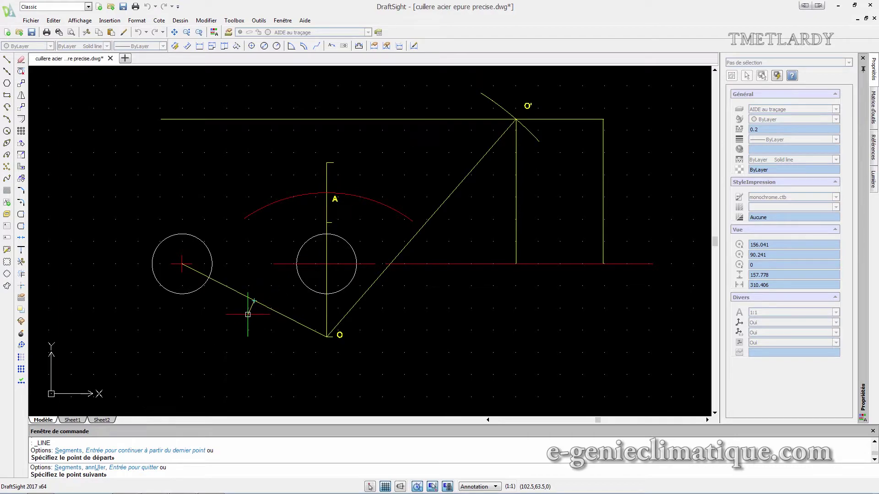
click(246, 317)
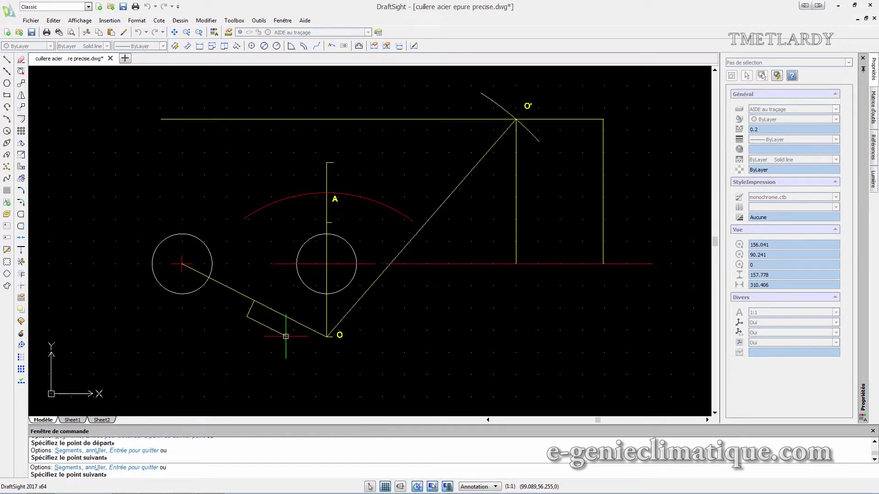
key(Escape)
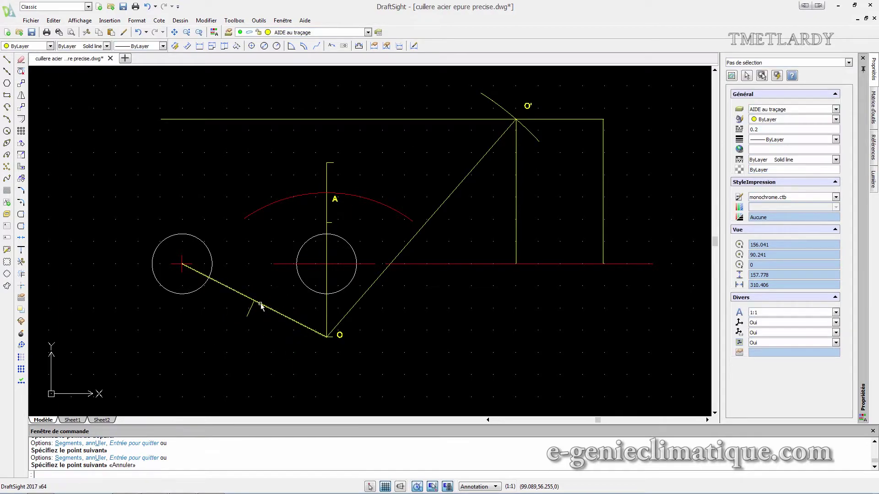
On the TEXTE layer, add the note B beside the midpoint tick and save the drawing
click(301, 34)
click(284, 87)
click(7, 226)
click(256, 318)
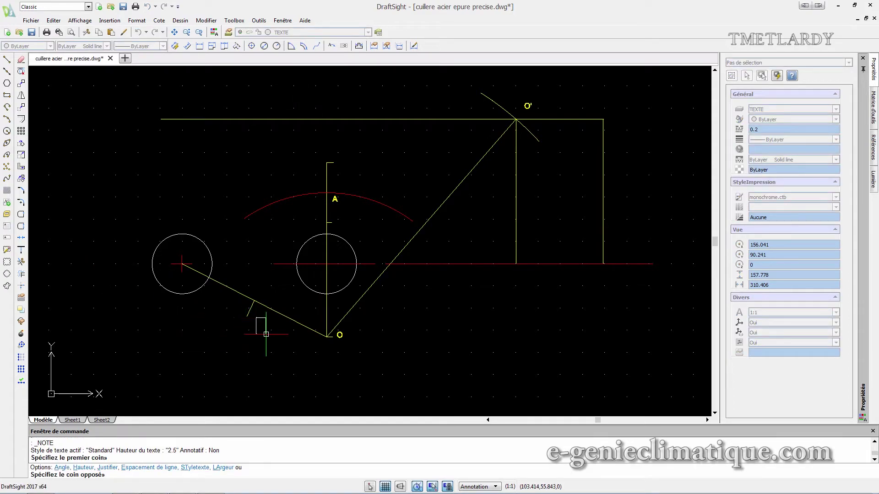
click(288, 335)
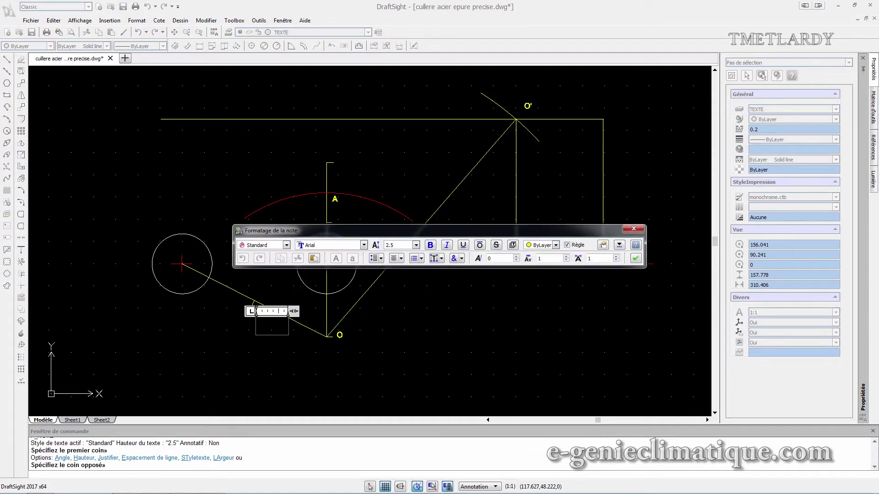
text(B)
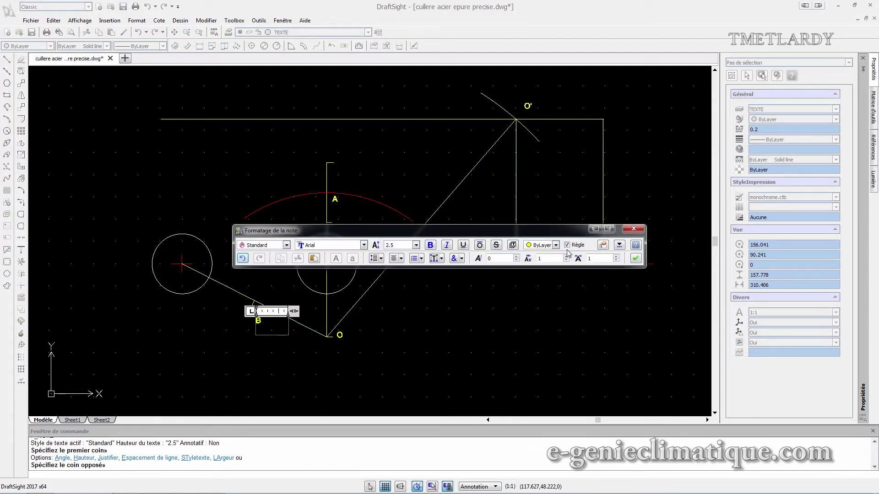
click(635, 258)
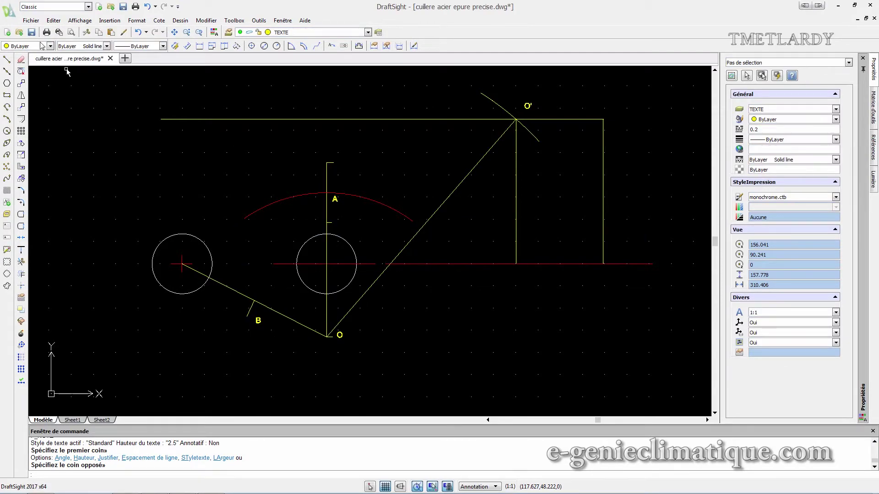
click(31, 33)
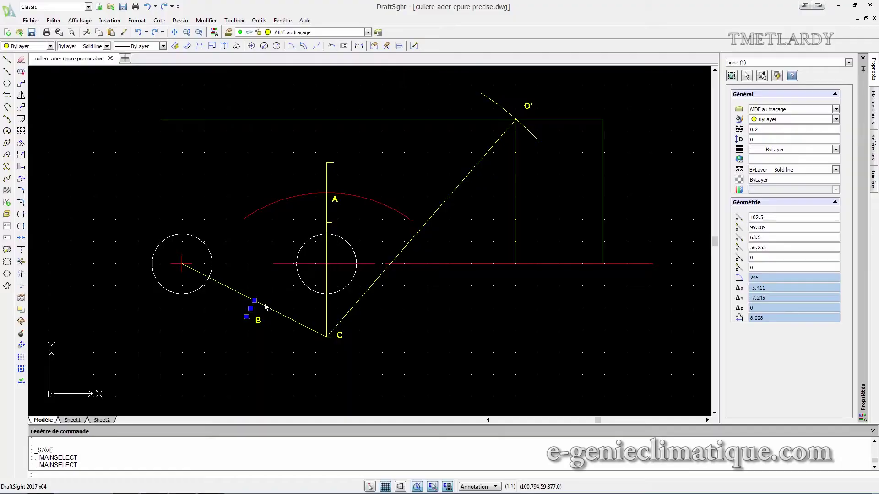
Split the line joining the left circle's centre to O at its midpoint near B, and select each half to check the split
click(260, 303)
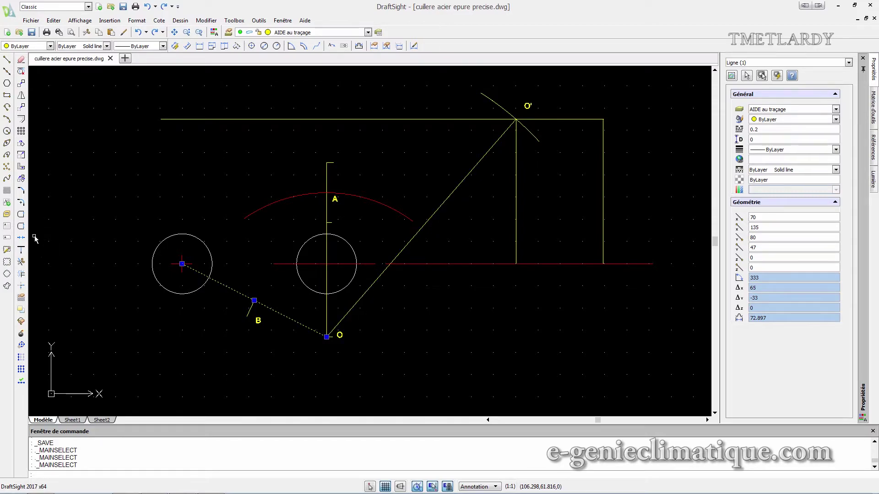
key(Escape)
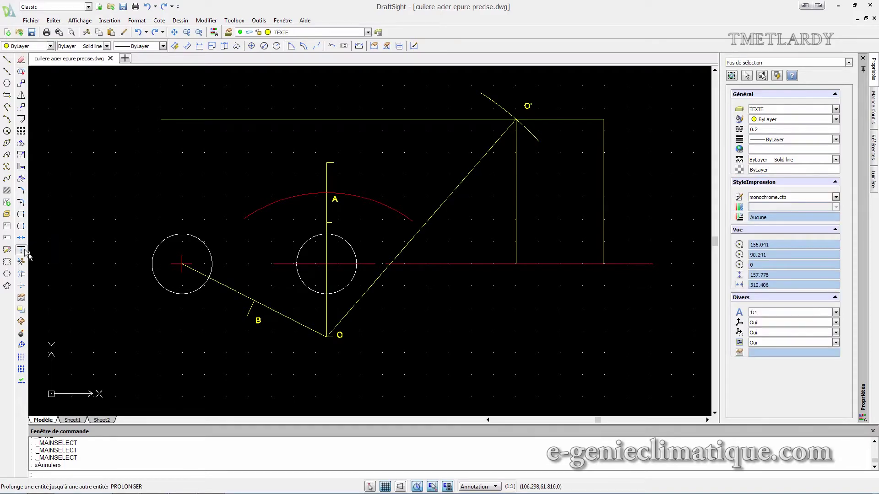
click(21, 215)
scroll(248, 295, up, 4)
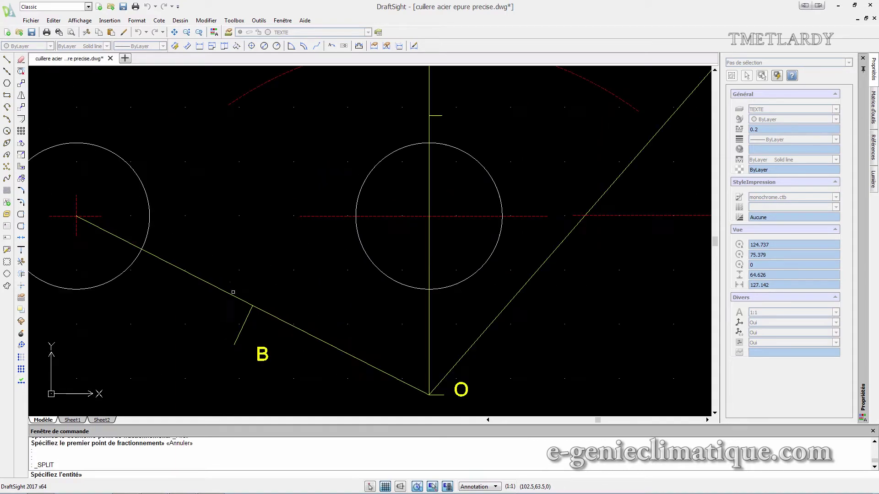
click(227, 291)
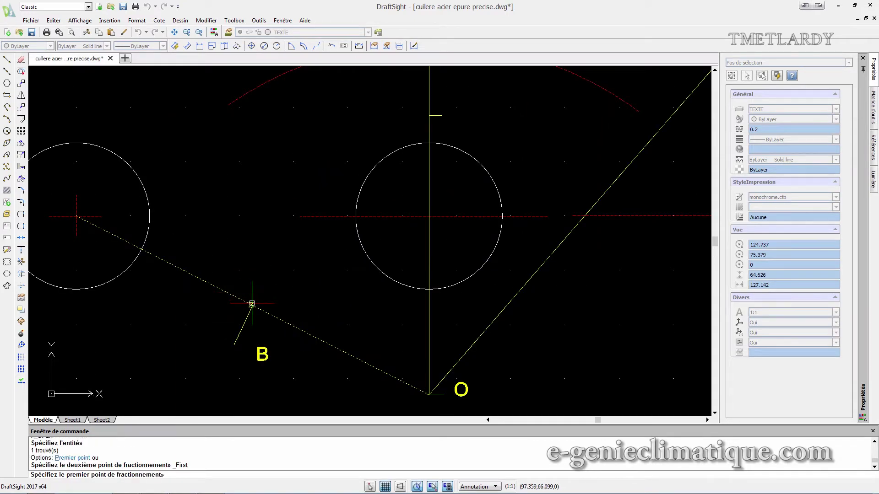
scroll(252, 304, up, 4)
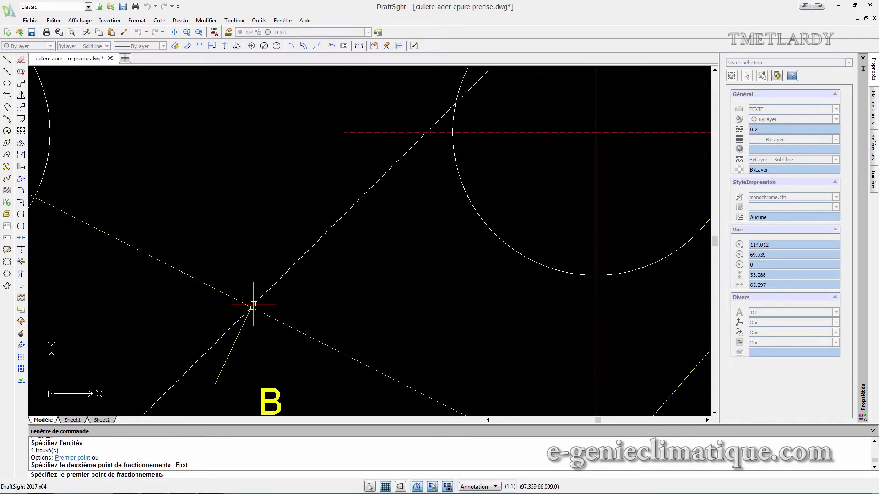
click(251, 305)
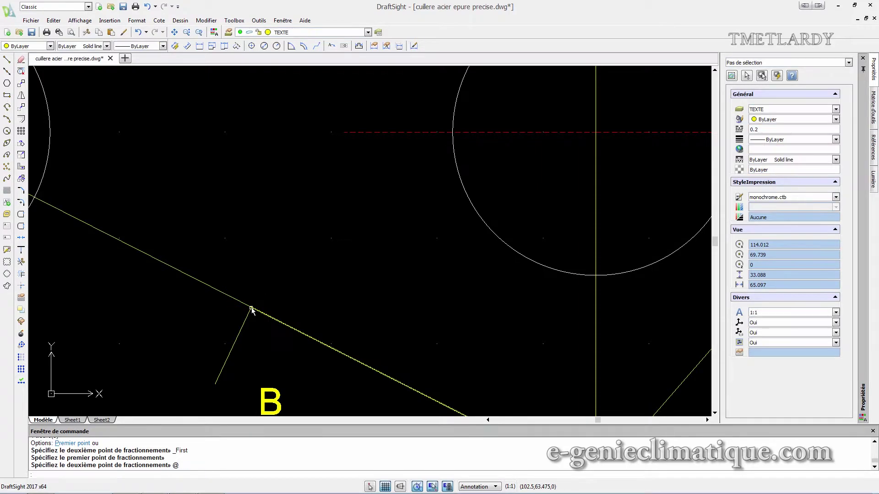
scroll(251, 308, down, 4)
click(250, 306)
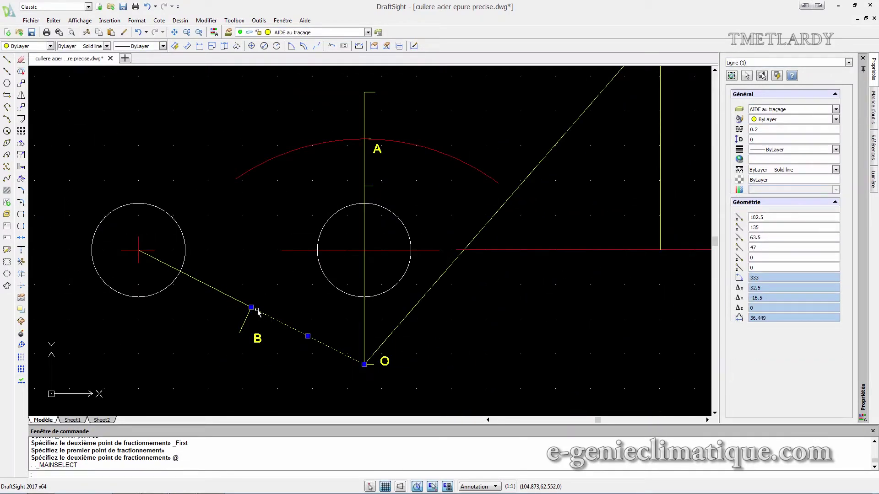
click(243, 304)
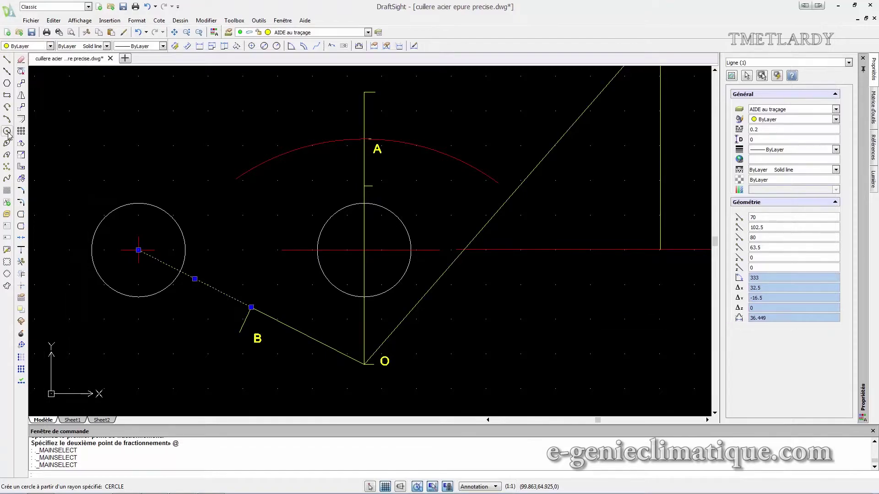
Draw a circle of radius 32.5 centred on the split point at B, where the tick meets the oblique line
click(7, 131)
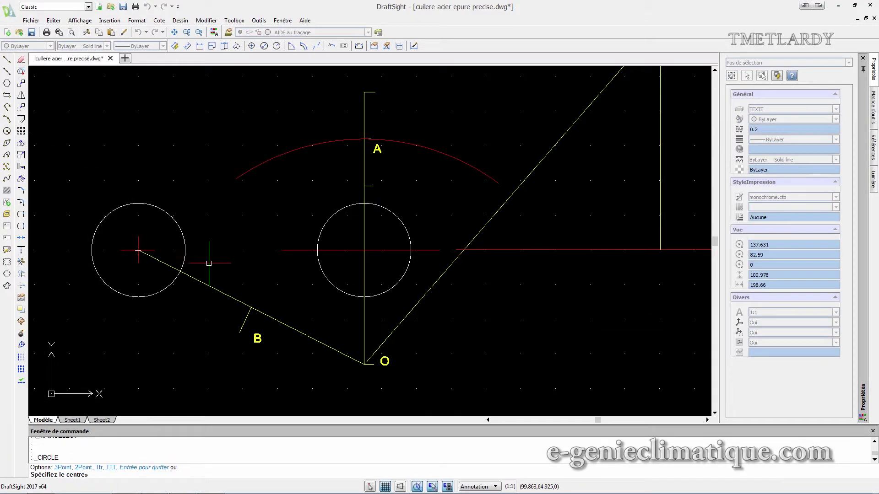
click(251, 307)
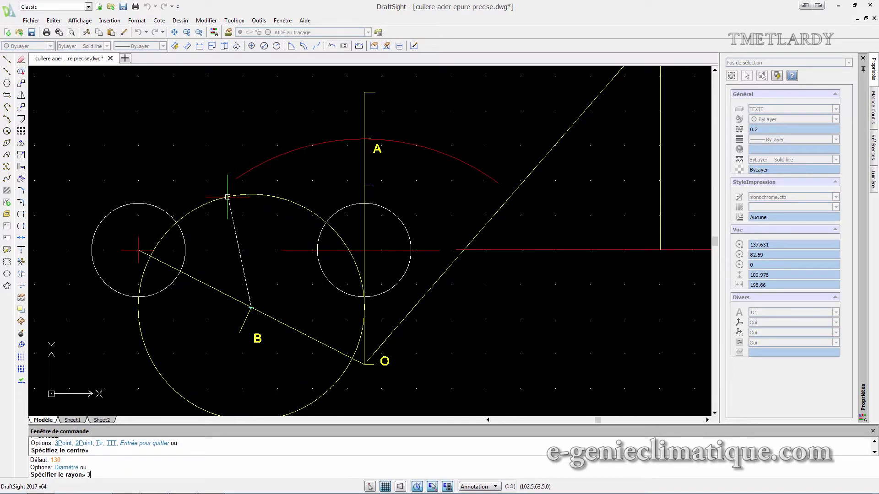
text(32.5)
key(Return)
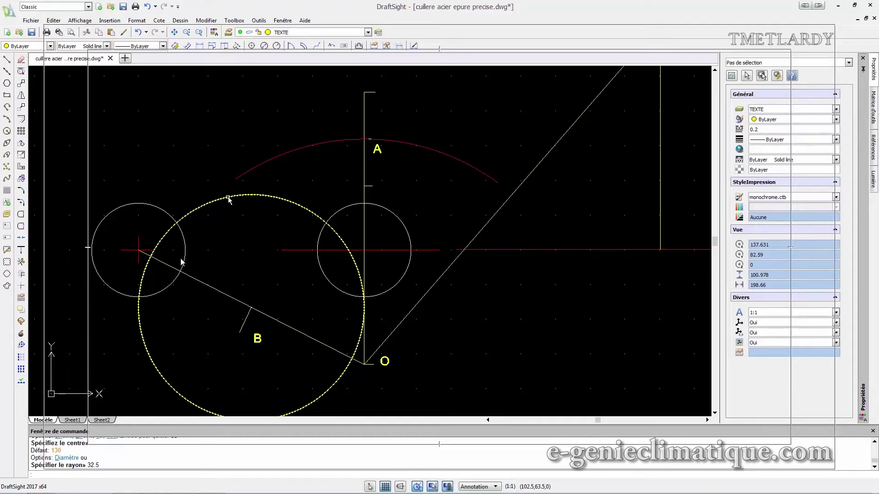
Stretch the red arc's end nearest the B-centred circle onto that circle and move the arc to the AIDE au traçage layer
click(252, 169)
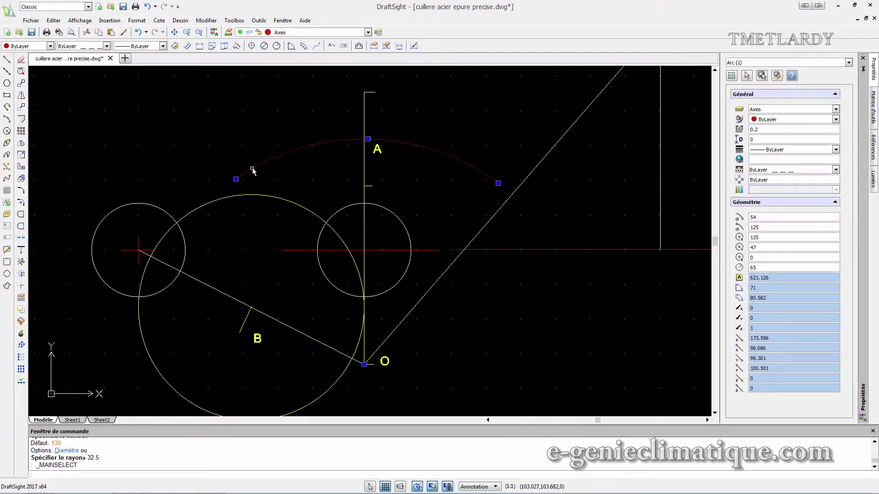
click(236, 179)
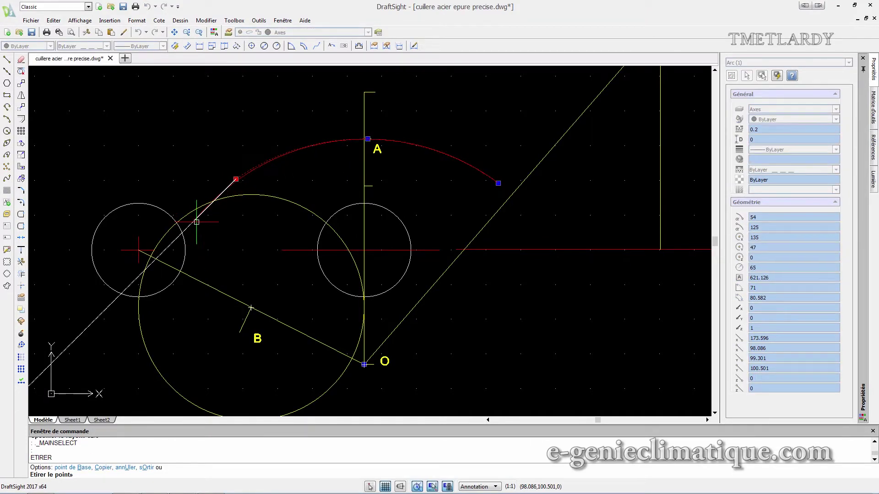
scroll(198, 219, up, 3)
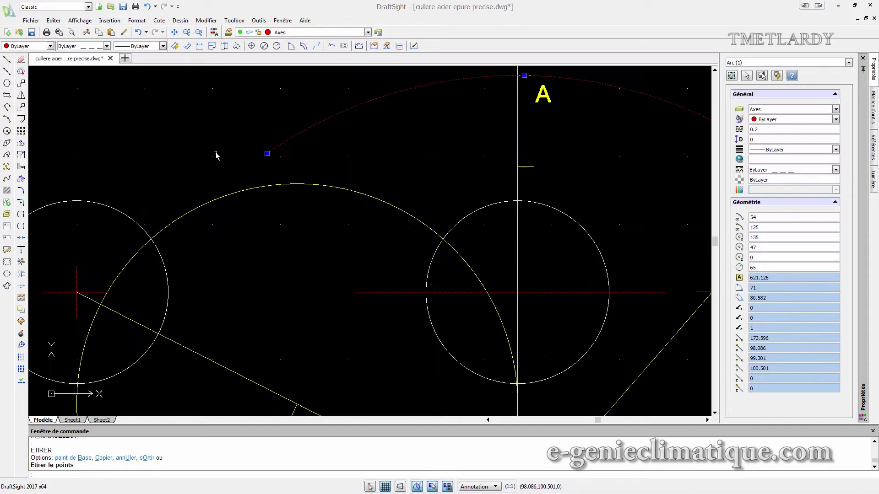
click(268, 154)
click(267, 154)
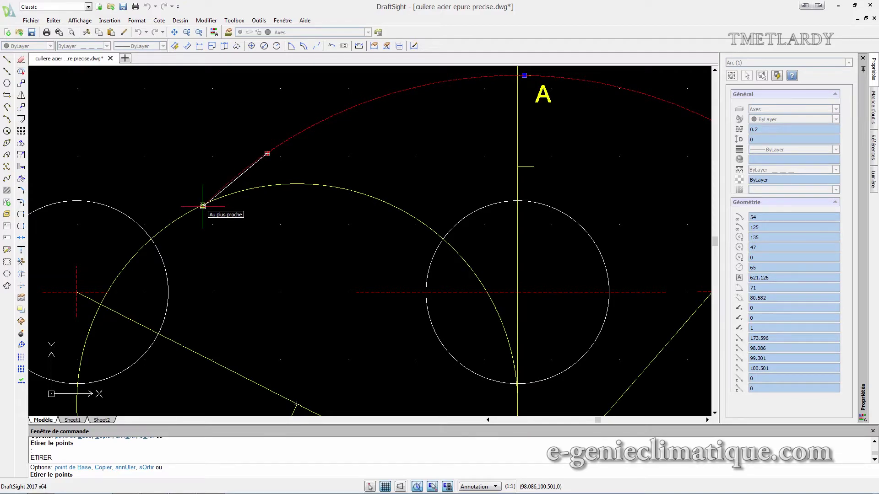
click(204, 206)
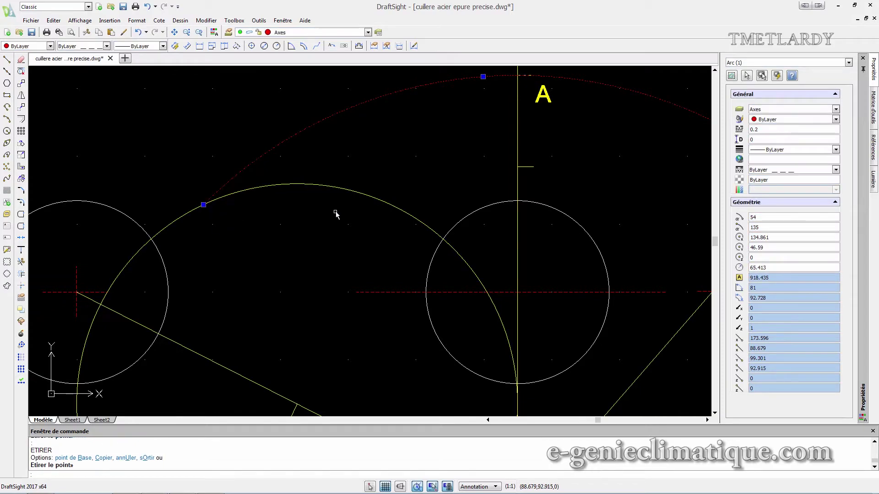
scroll(331, 227, down, 3)
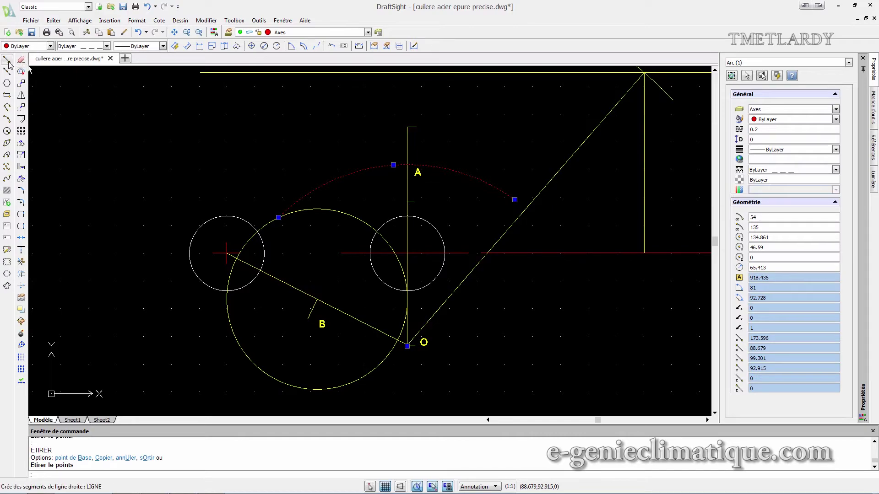
click(291, 35)
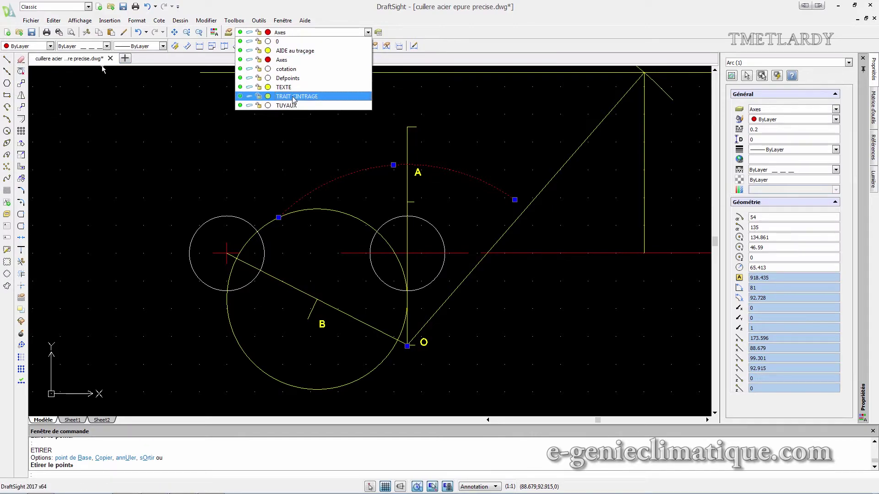
click(293, 50)
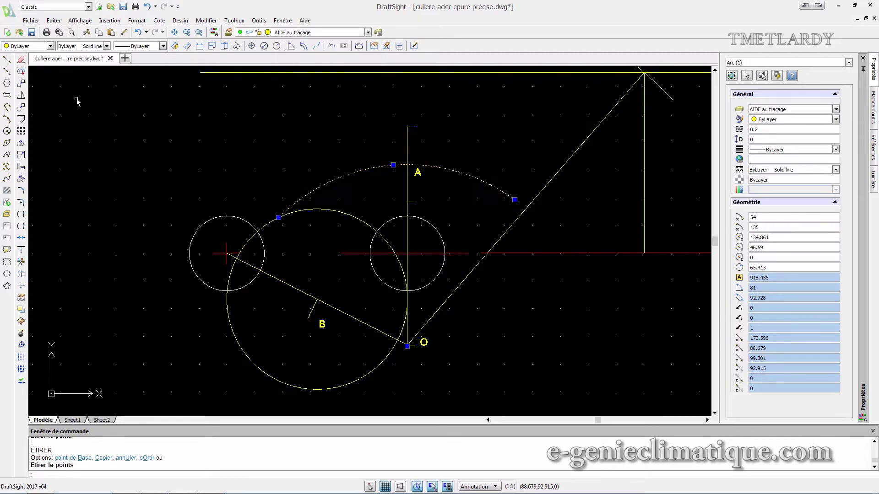
Draw a line from the centre at B to the arc's end on the circle and assign it to the AIDE au traçage layer
click(6, 59)
click(317, 300)
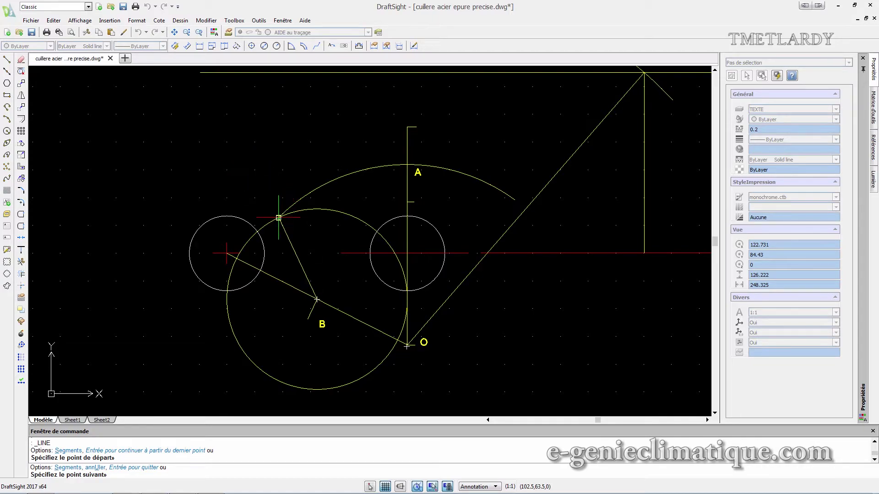
click(278, 217)
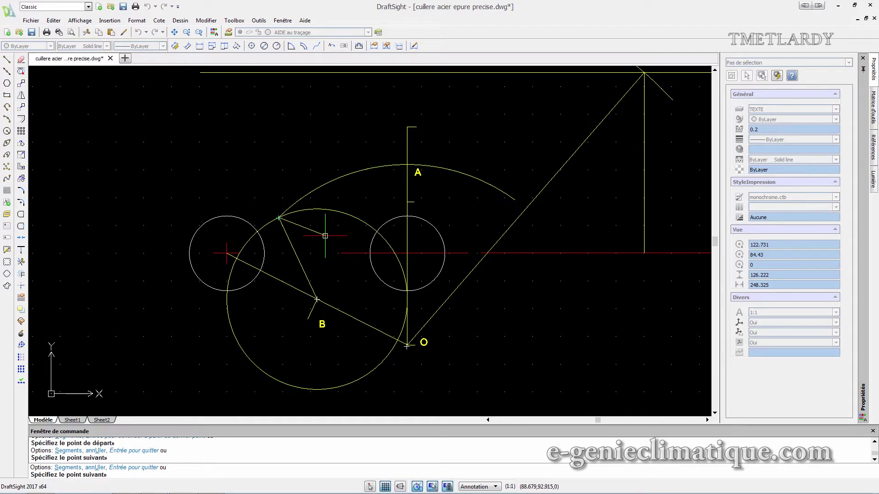
key(Escape)
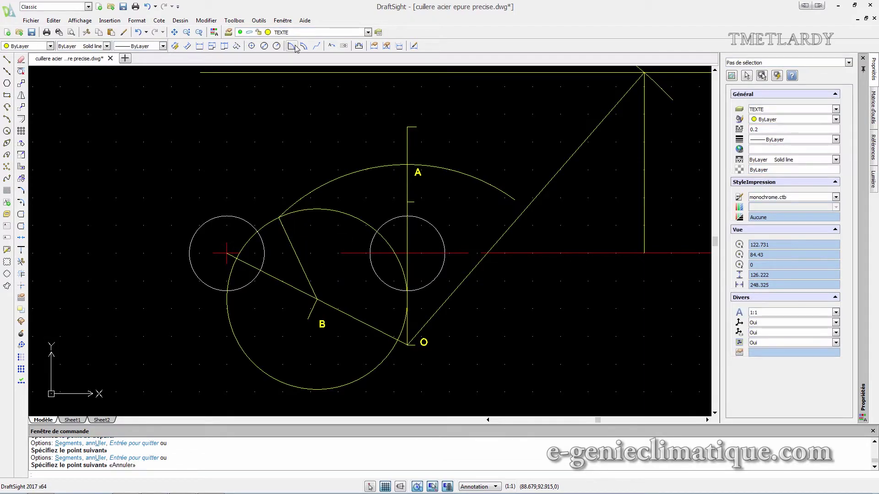
click(298, 258)
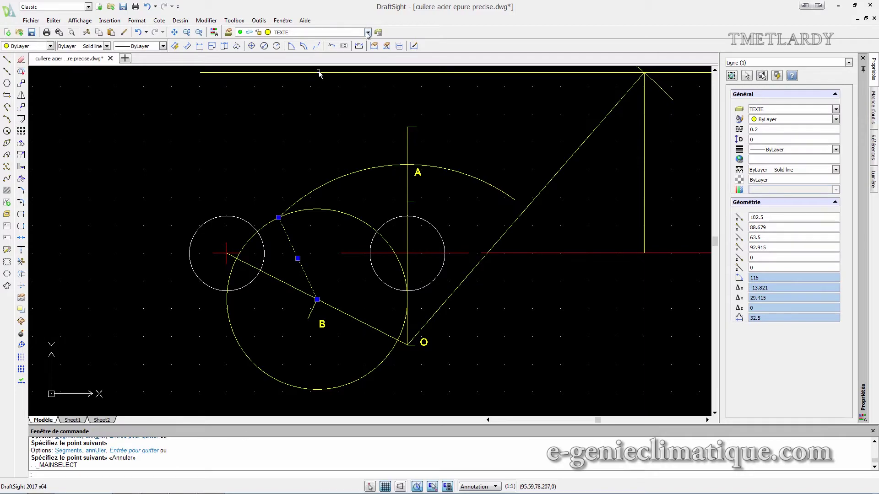
click(368, 32)
click(312, 51)
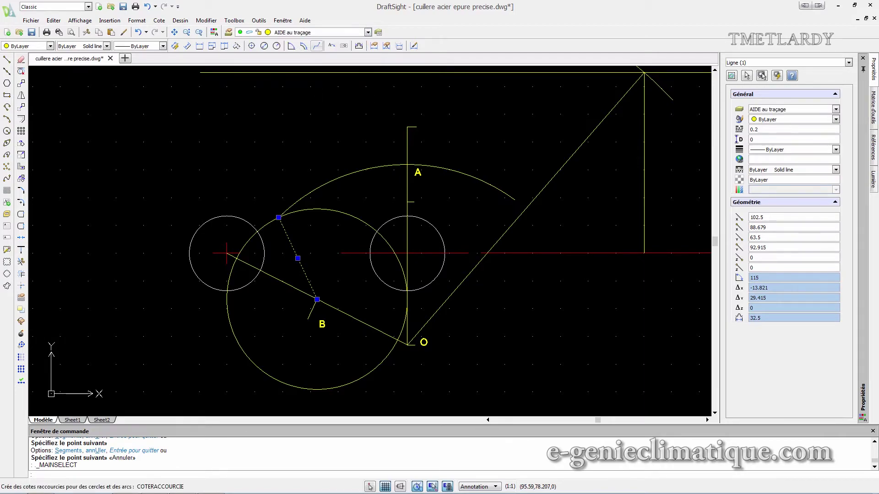
key(Escape)
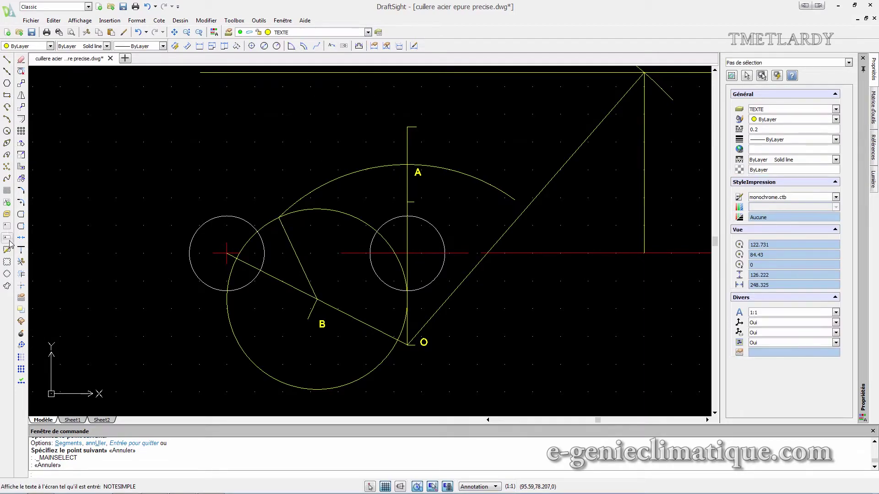
Add a note reading "C" beside the intersection of the arc and the B-centred circle
click(6, 225)
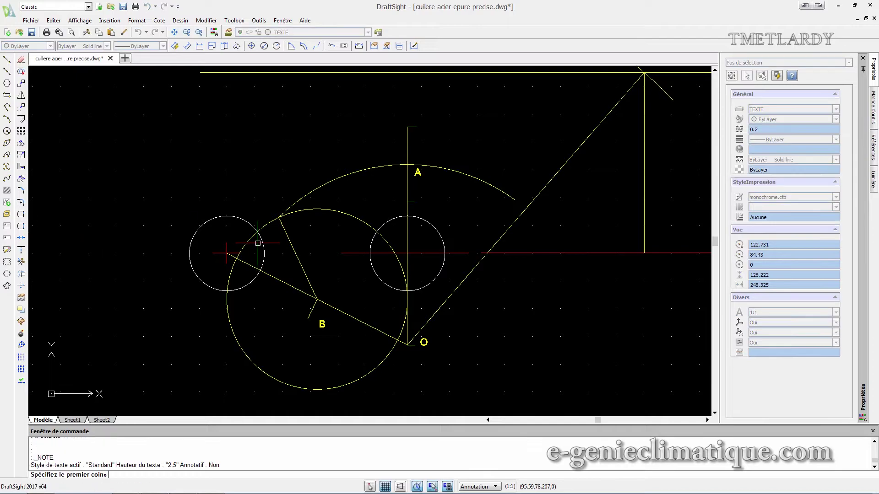
click(310, 236)
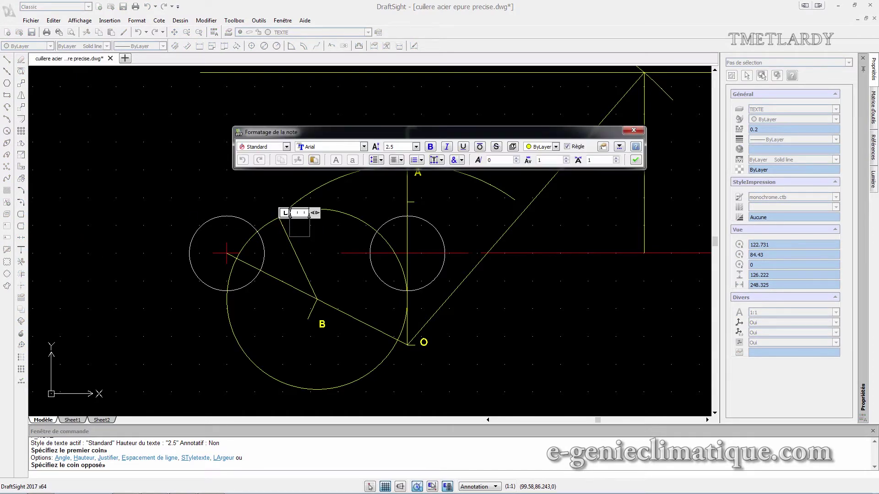
text(C)
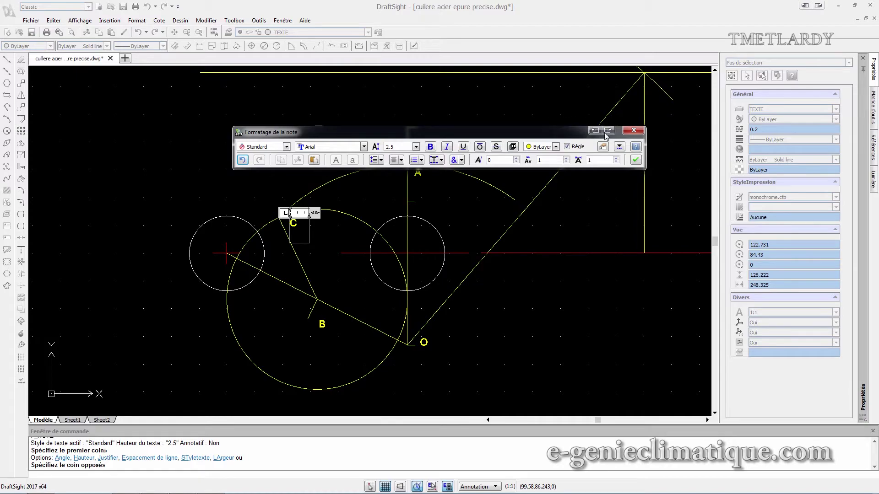
click(635, 159)
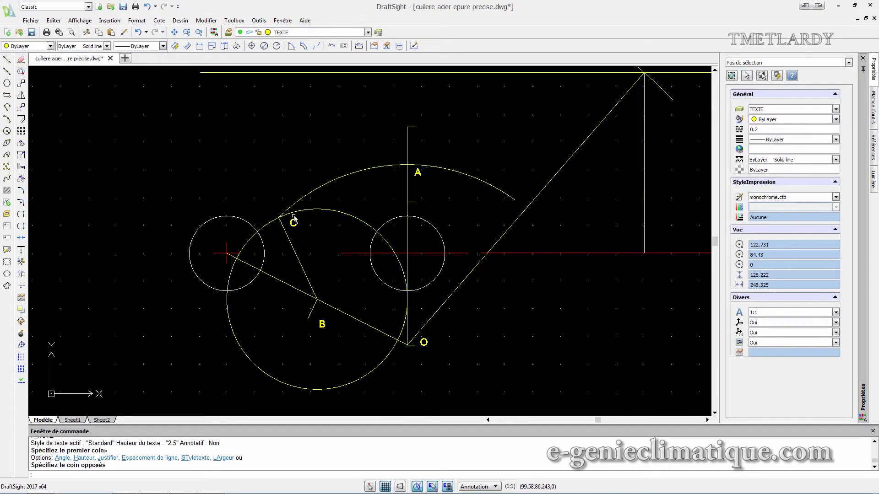
Split the B-centred circle with one point on each side of C, keeping only a short arc through C
scroll(279, 218, up, 3)
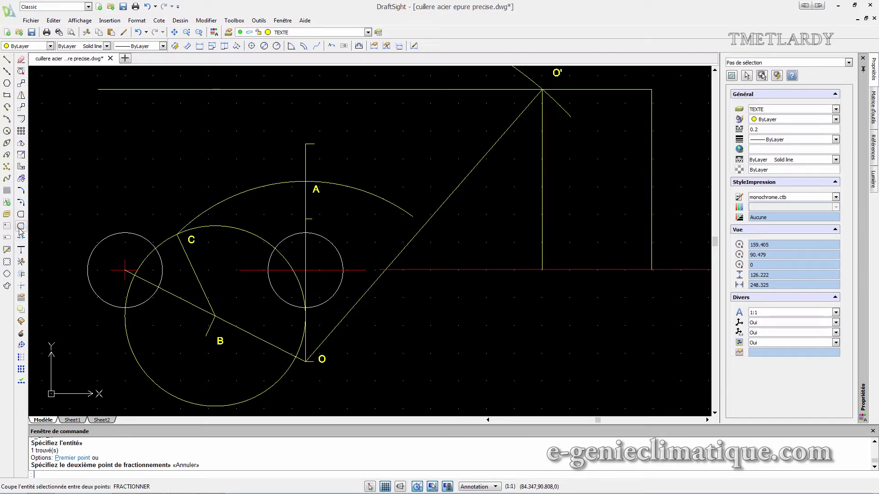
click(20, 227)
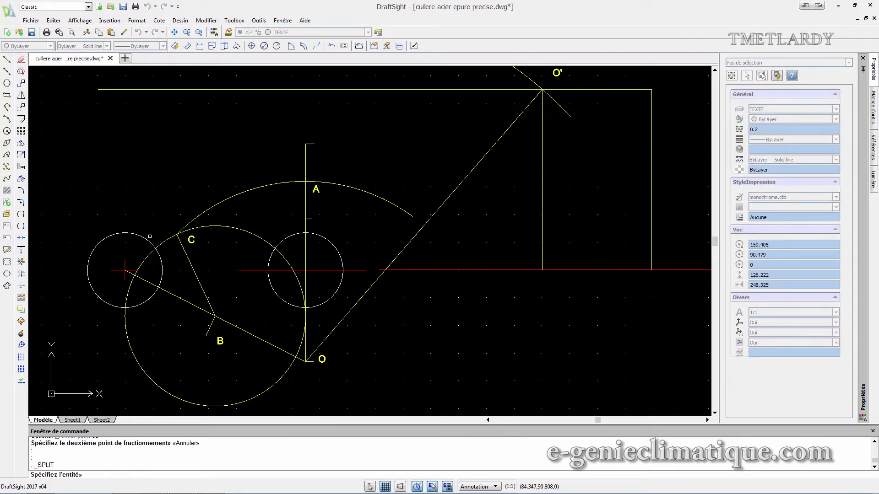
click(160, 242)
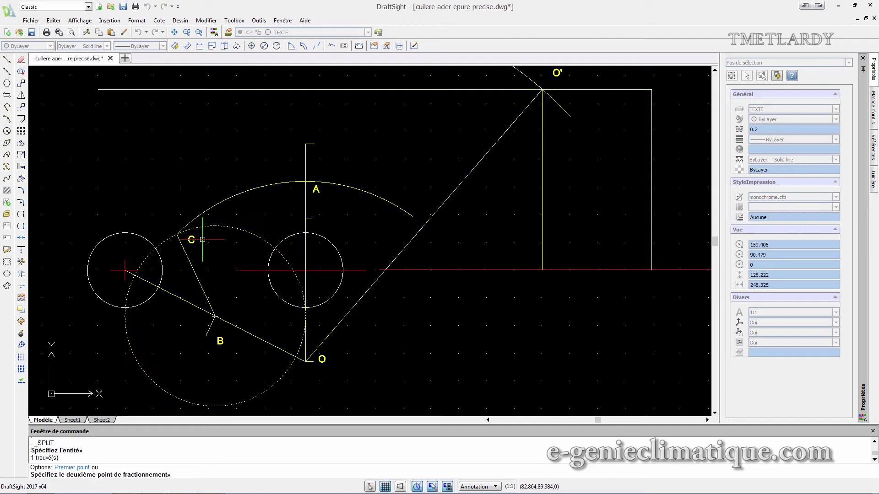
click(206, 228)
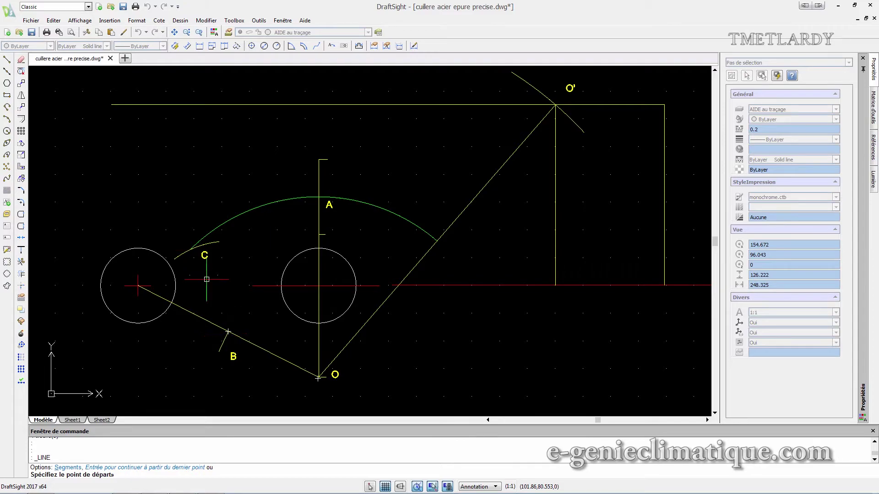
Draw a line from point C, where the two arcs cross, to point O
scroll(196, 248, up, 4)
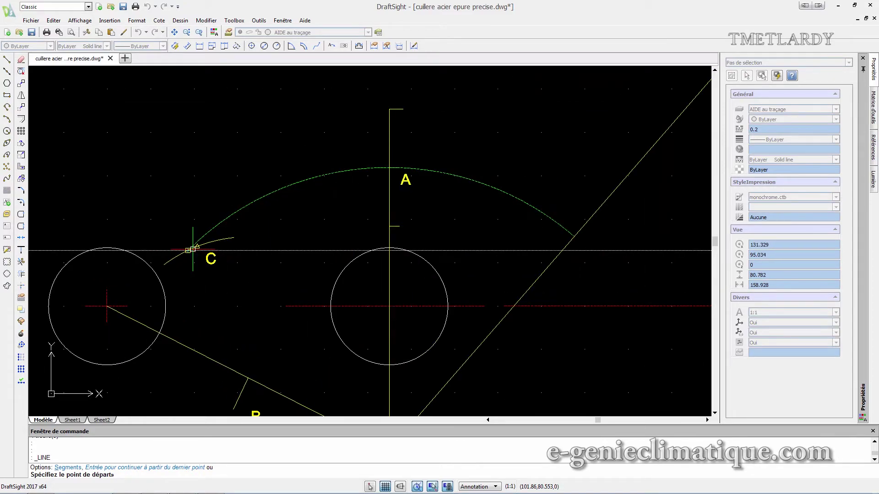
click(188, 240)
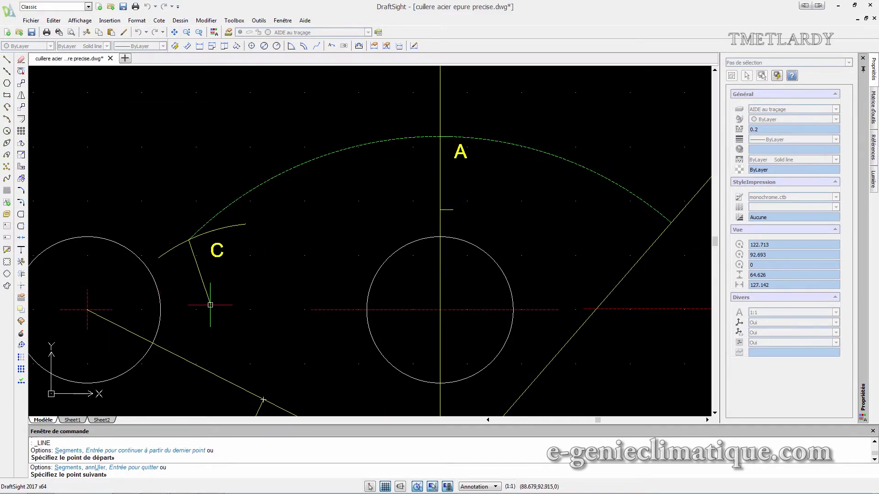
scroll(215, 303, down, 5)
click(285, 365)
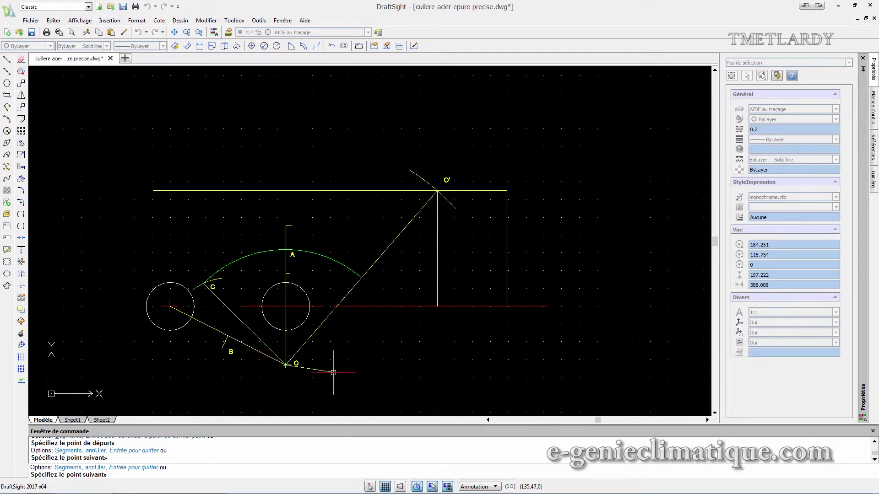
key(Escape)
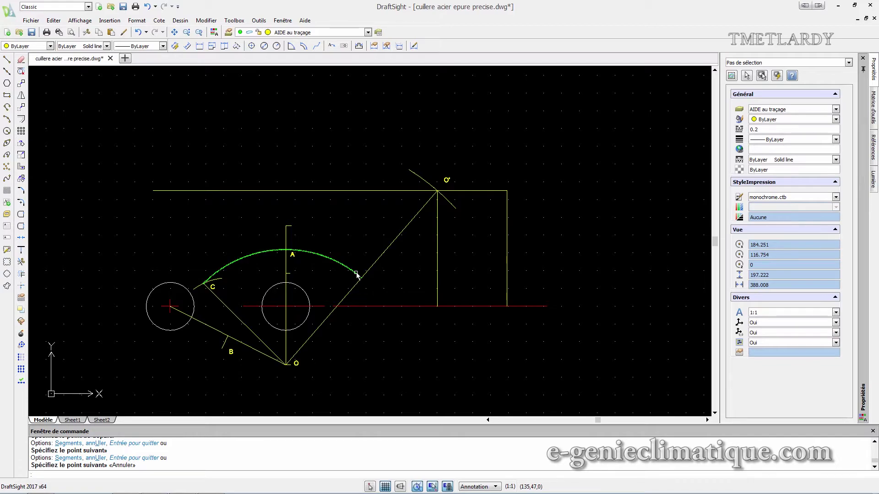
click(357, 276)
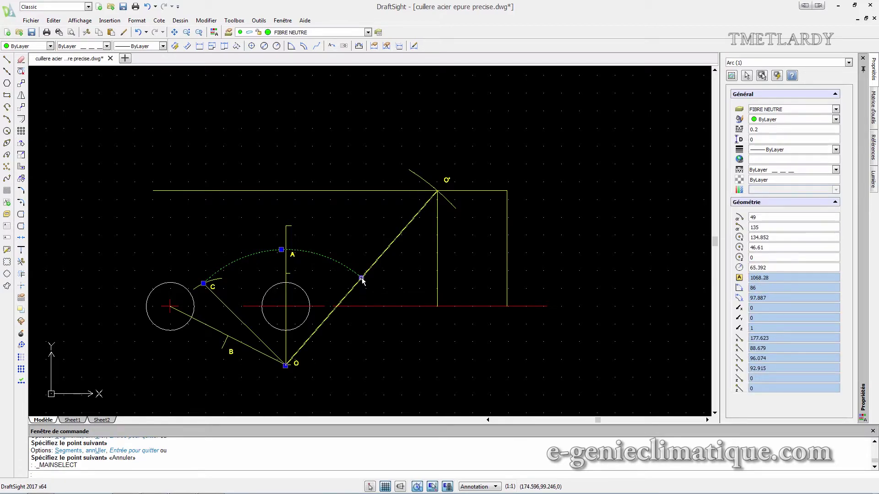
scroll(362, 281, up, 5)
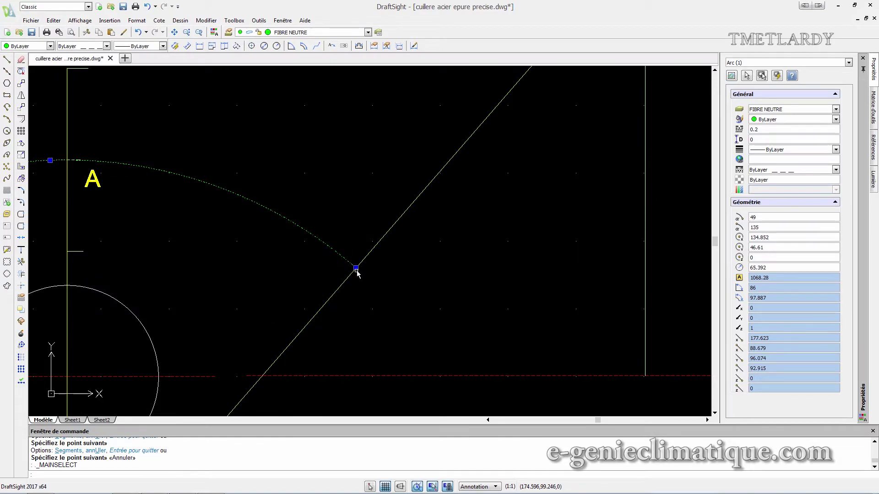
scroll(358, 273, down, 4)
key(Escape)
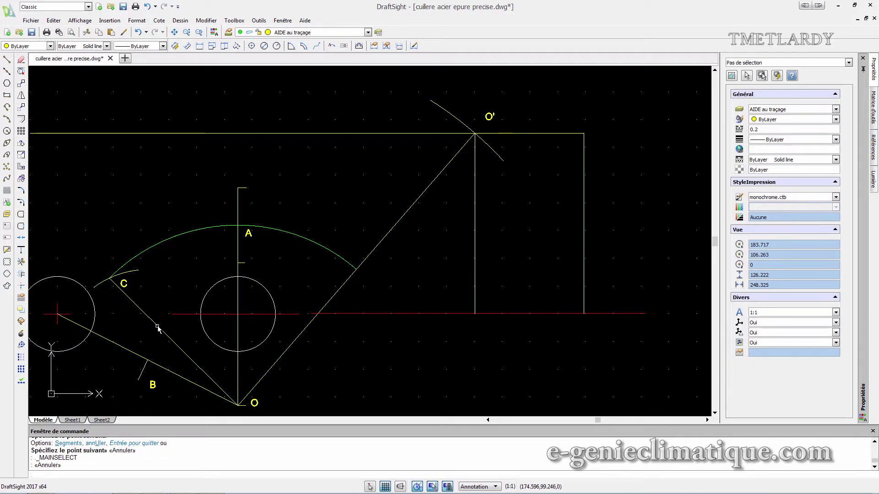
Move the line from C to O to the TRAIT CINTRAGE layer, after checking the layer of line O–O'
click(387, 235)
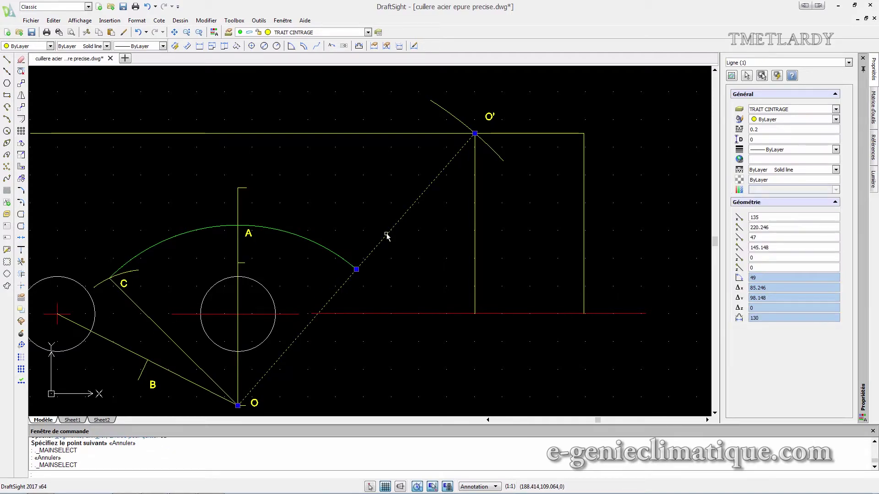
click(153, 320)
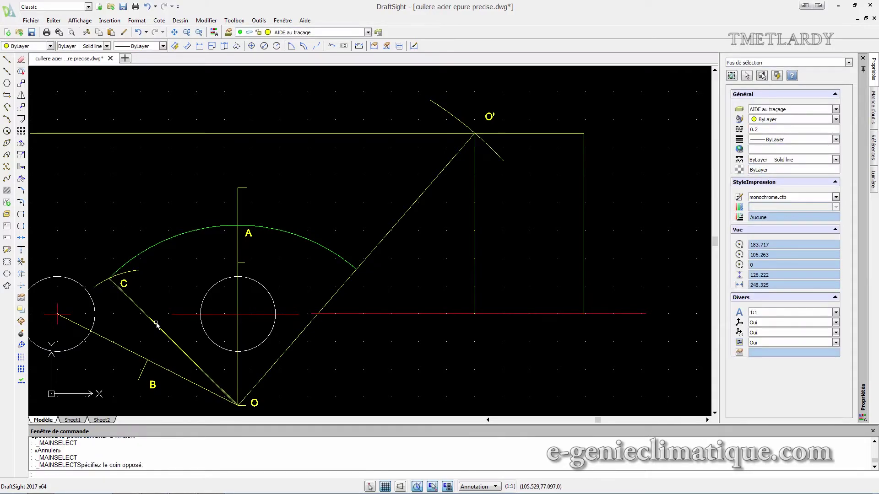
click(156, 324)
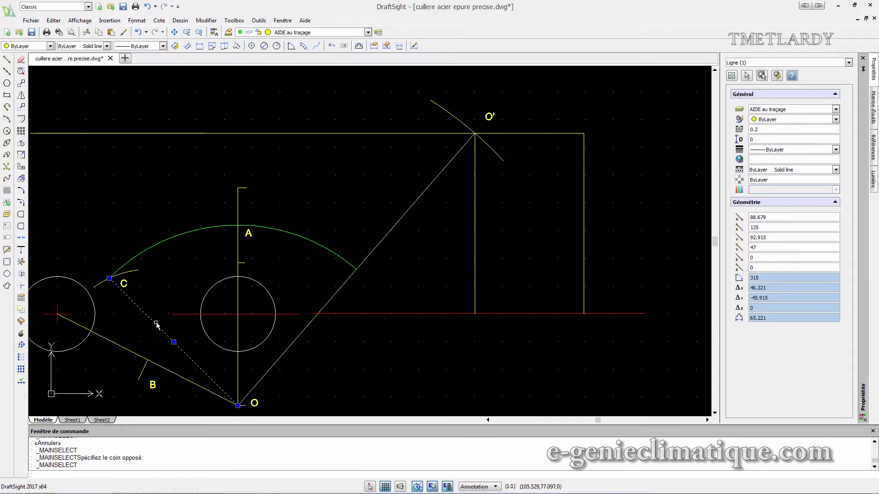
click(300, 32)
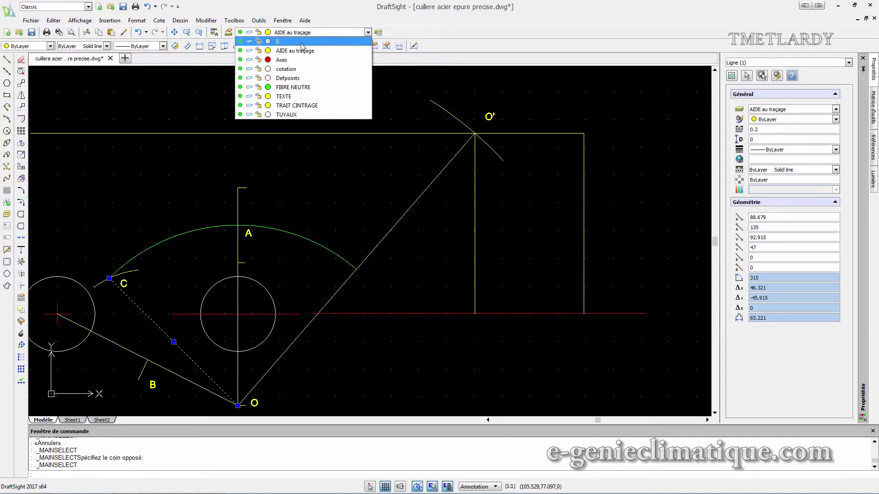
click(297, 106)
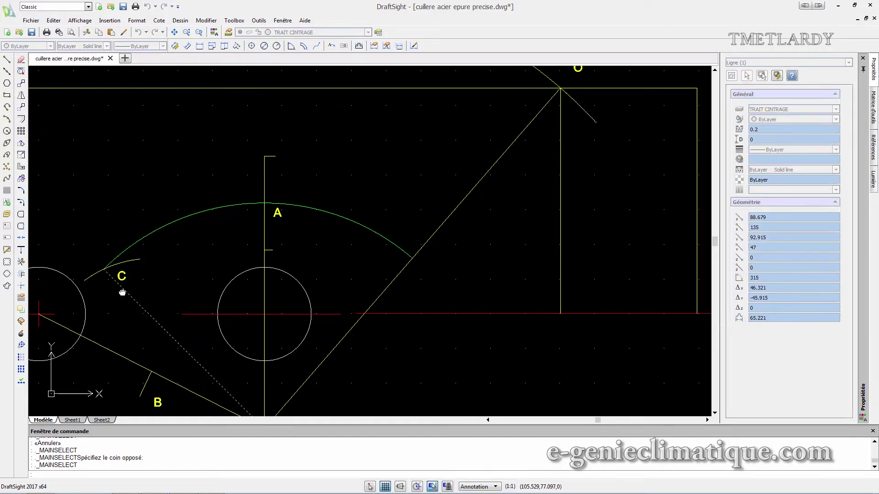
middle_drag(122, 292, 320, 251)
scroll(320, 251, up, 1)
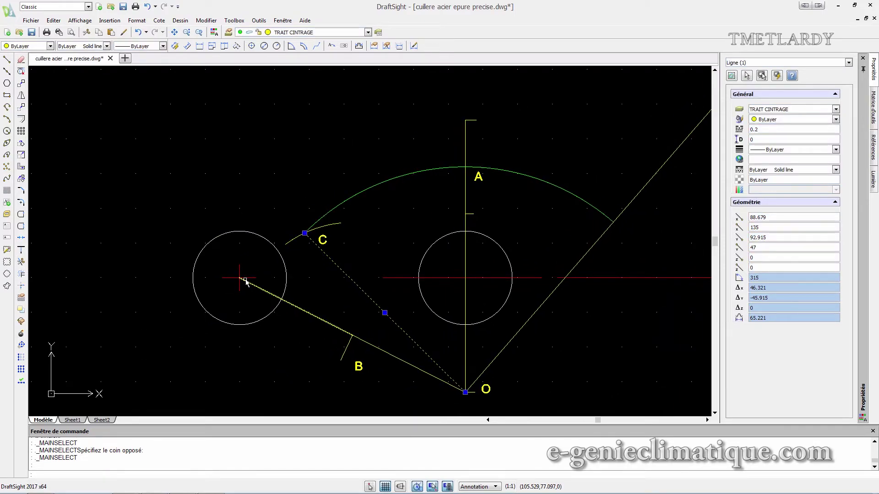
Draw a line in two segments, about 8.7 and 3 mm long, from point C perpendicular to C–O into the left pipe circle
scroll(305, 236, down, 2)
click(6, 60)
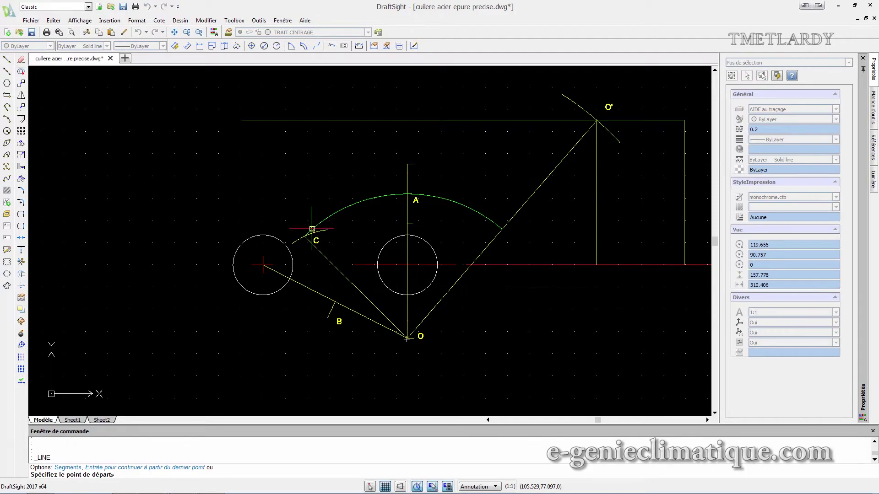
click(305, 236)
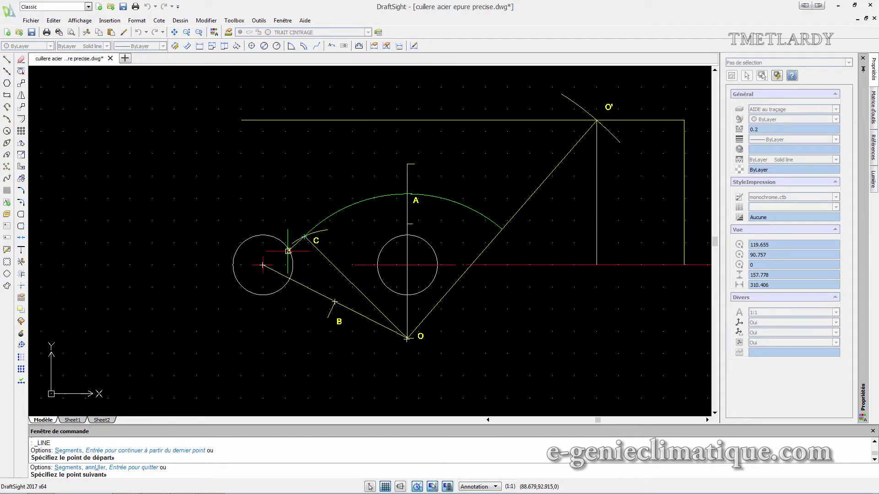
scroll(291, 251, up, 6)
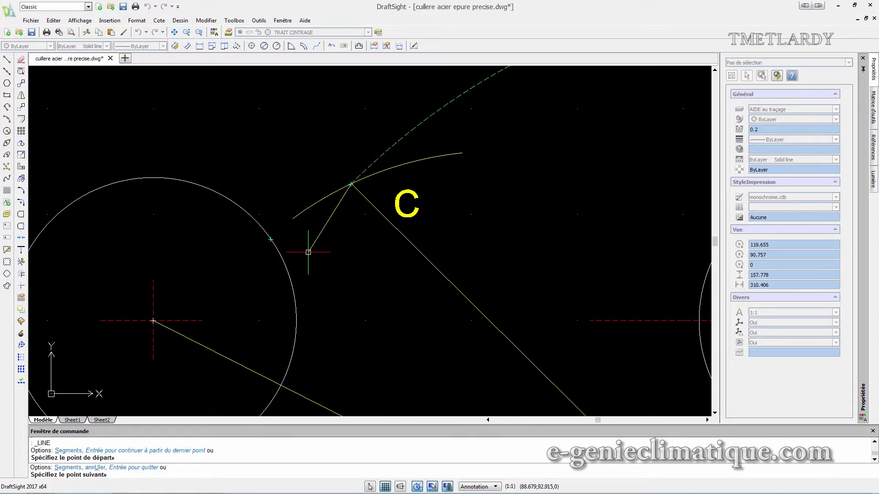
click(263, 272)
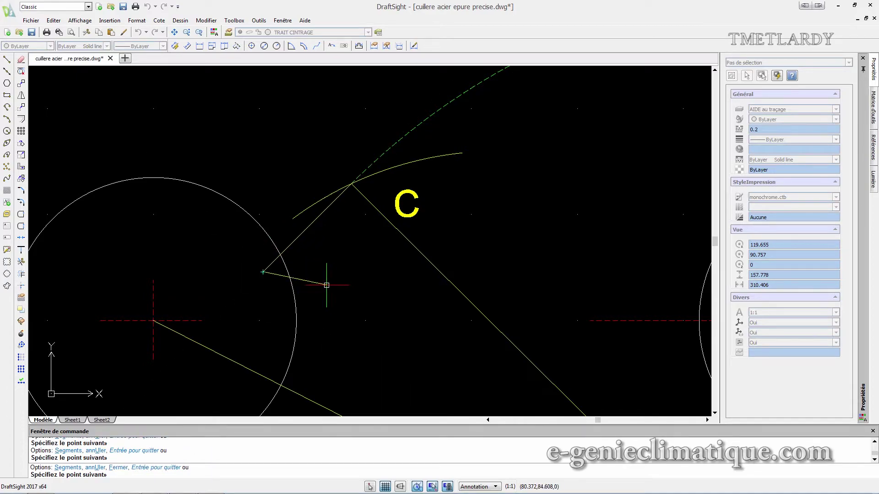
key(Escape)
scroll(310, 260, down, 3)
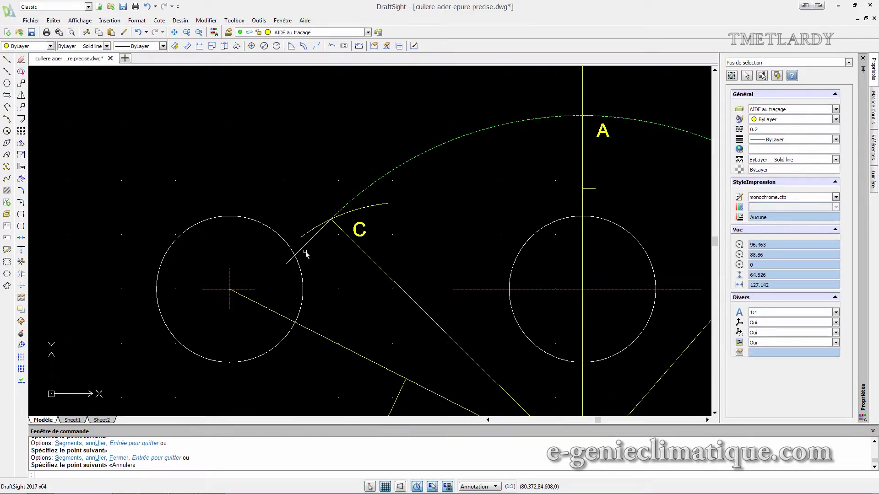
Move both segments of the short line running from C into the left pipe circle to the FIBRE NEUTRE layer
scroll(305, 255, down, 1)
click(303, 251)
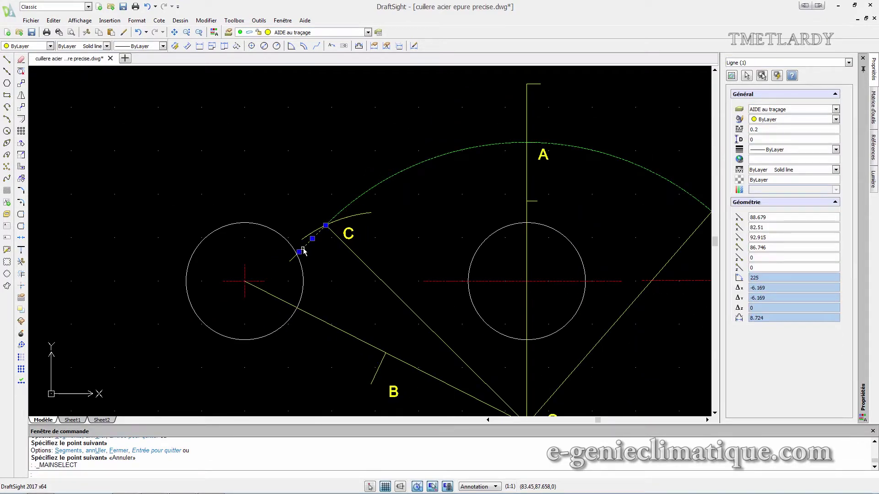
click(294, 32)
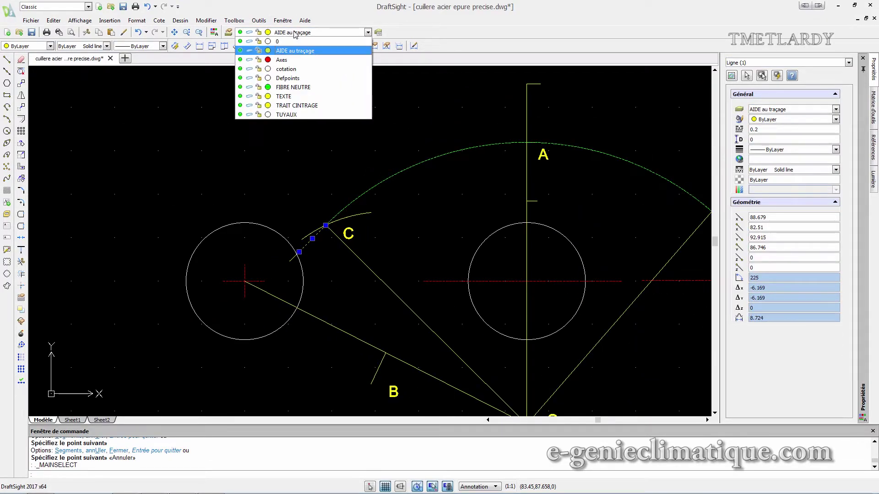
click(290, 87)
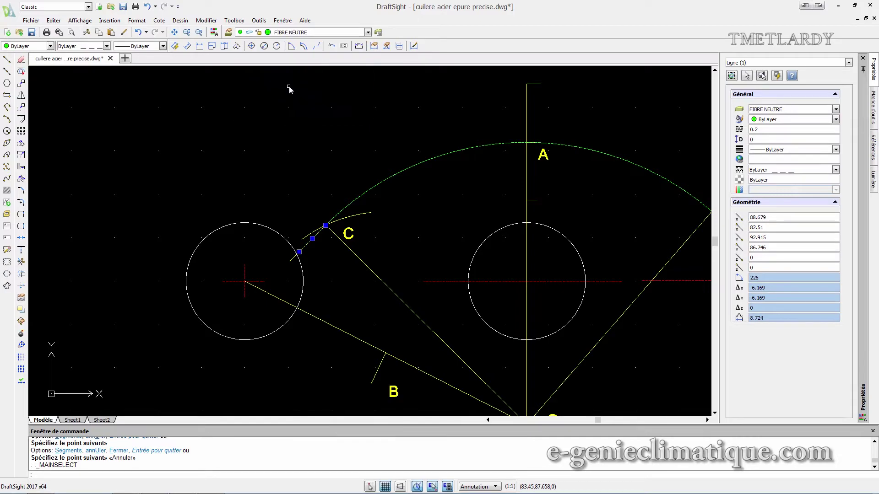
click(292, 260)
click(312, 33)
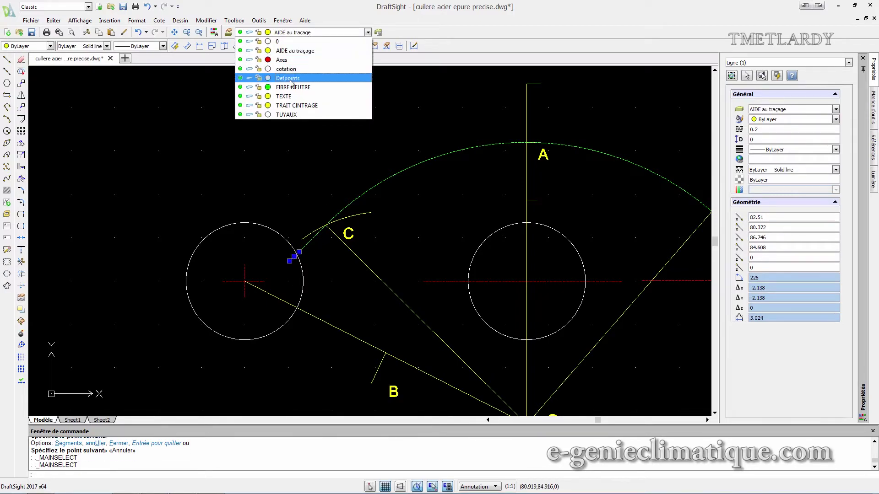
click(292, 87)
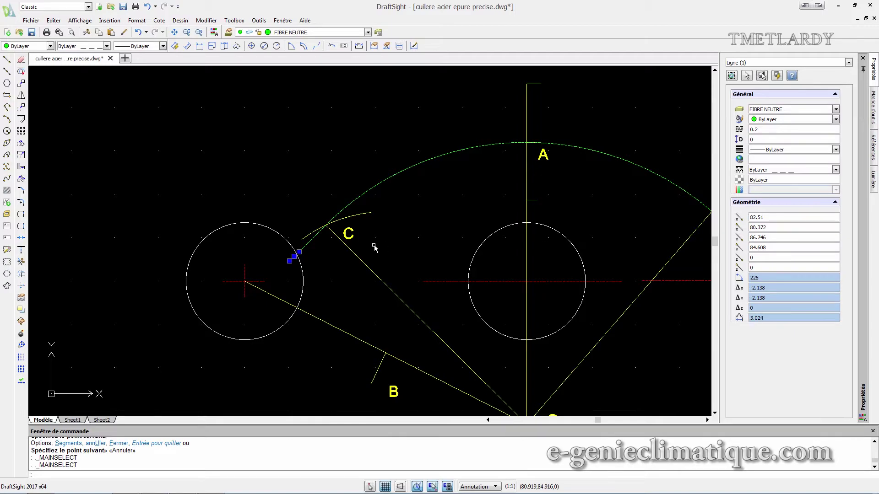
key(Escape)
scroll(408, 244, down, 2)
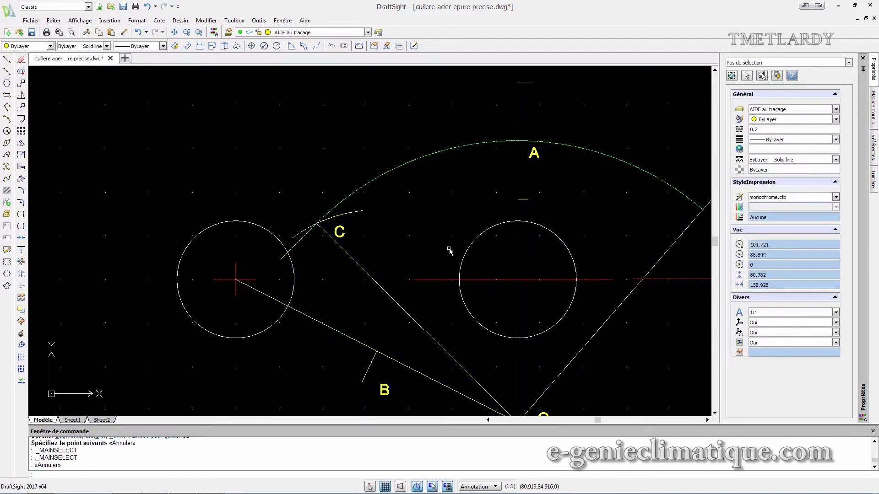
Check the layer of the short line segment that starts at point C
click(512, 219)
key(Escape)
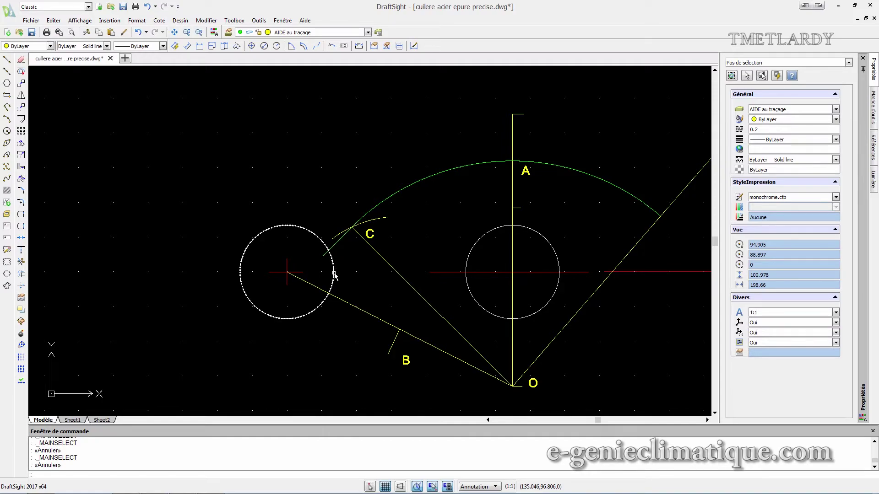
scroll(460, 248, down, 1)
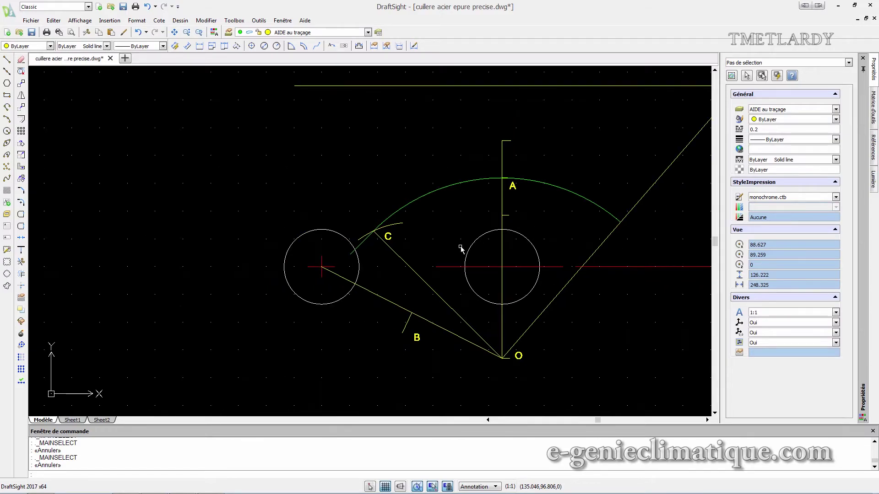
mouse_move(460, 248)
middle_down()
mouse_move(314, 242)
mouse_move(270, 275)
middle_up()
scroll(269, 274, down, 1)
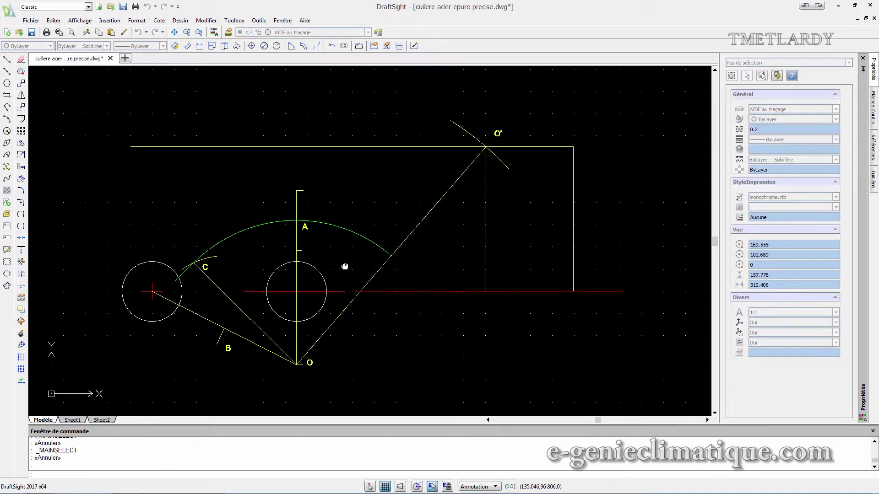
click(187, 271)
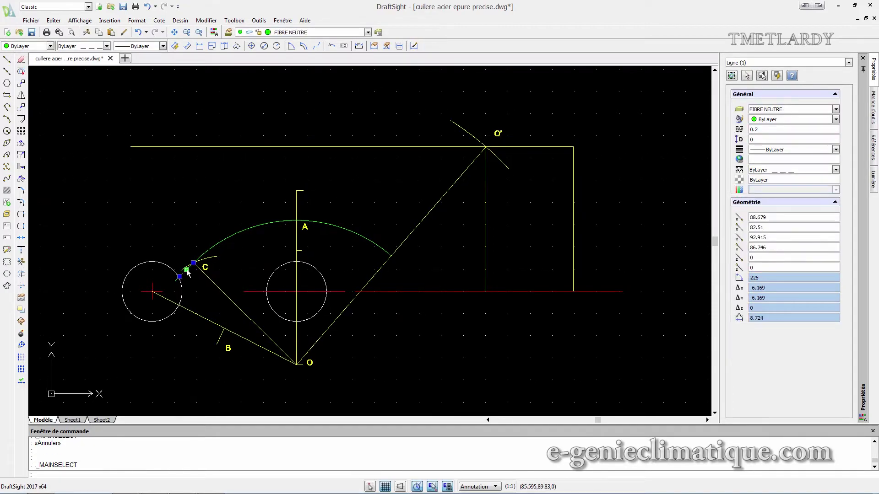
key(Escape)
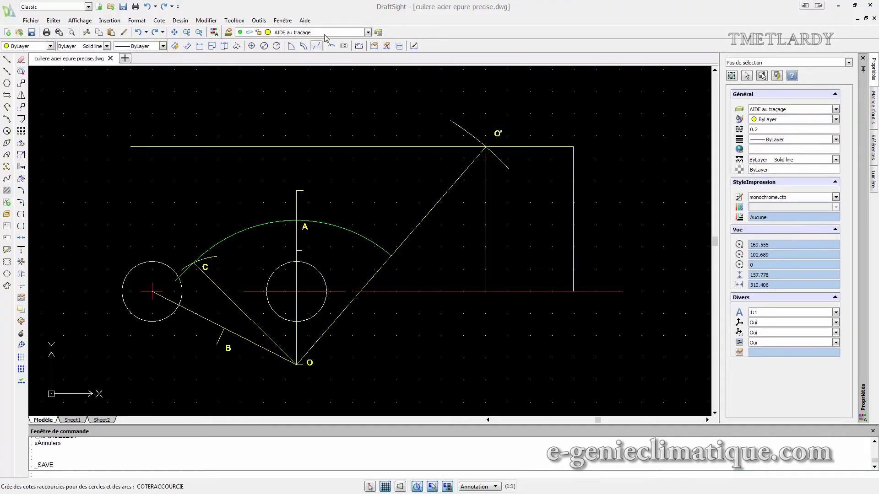
Make FIBRE NEUTRE the active layer and draw a circle of radius 65 centred on O'
click(322, 32)
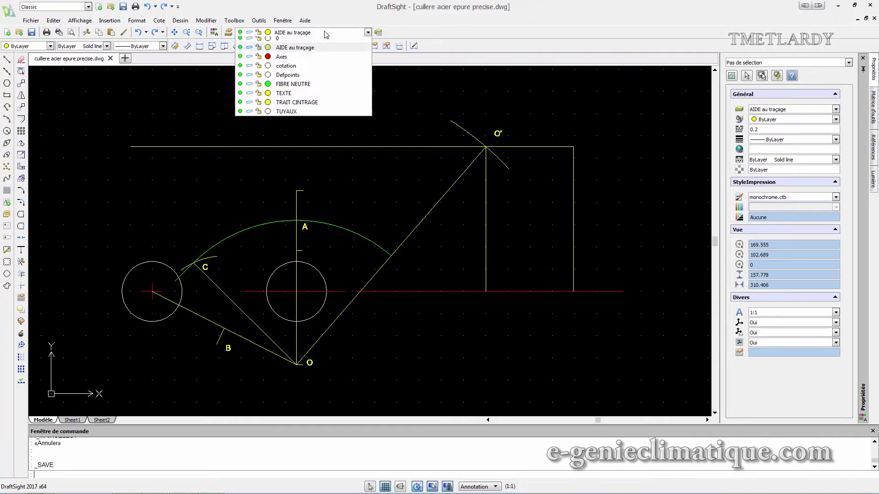
click(293, 87)
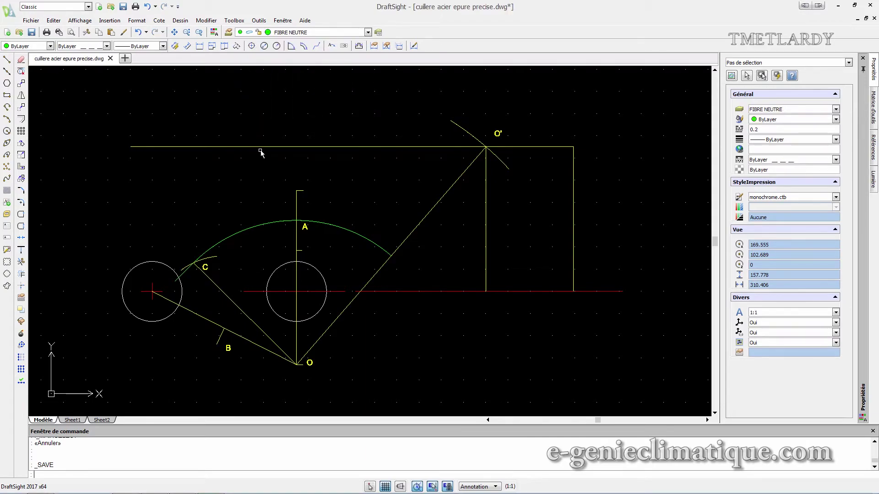
click(7, 131)
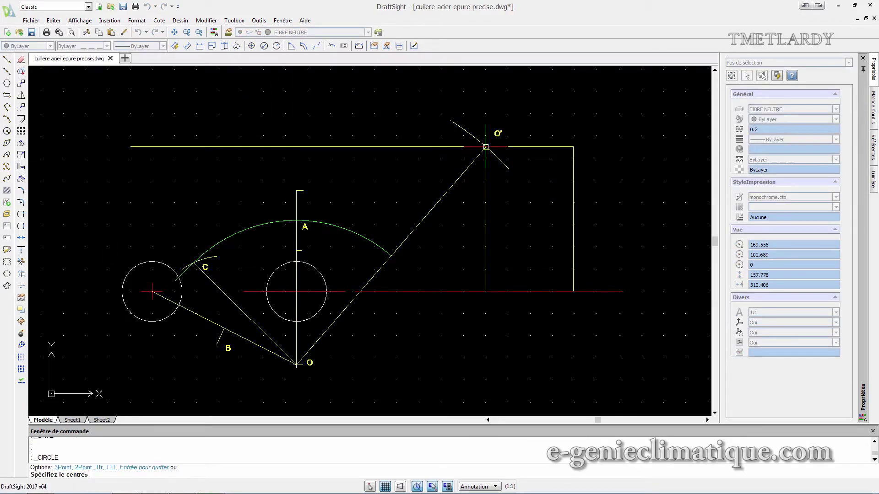
click(486, 143)
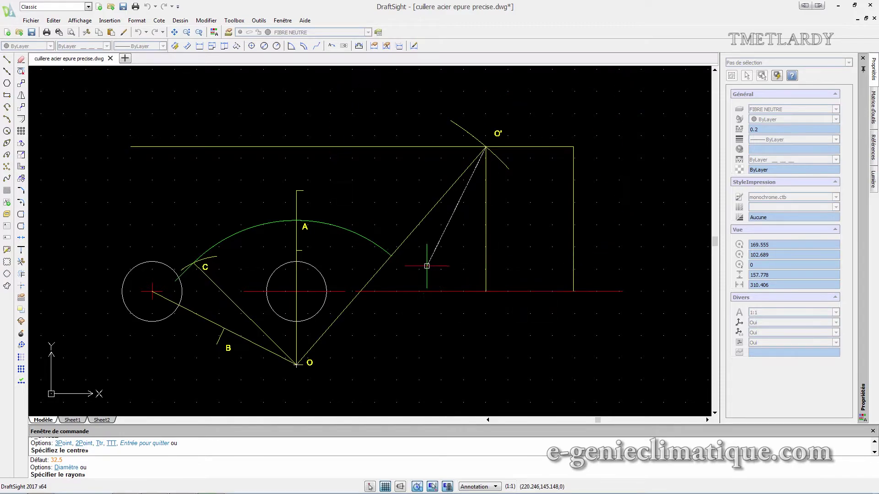
text(65)
key(Return)
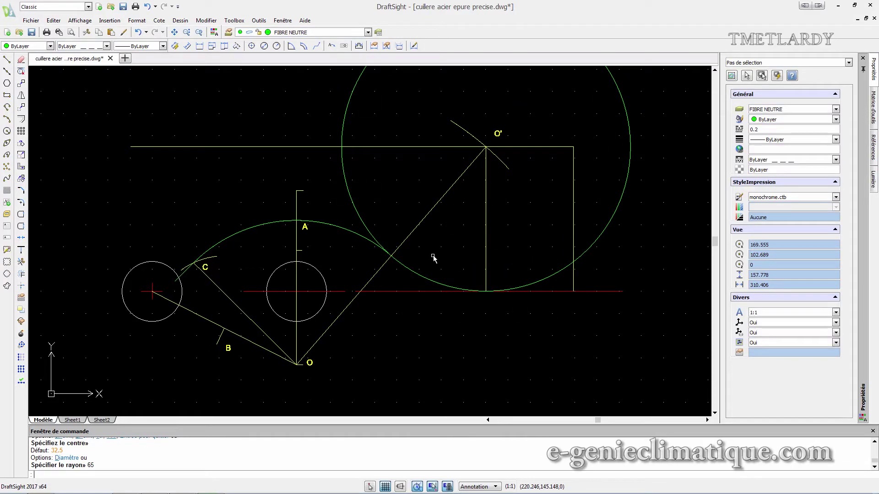
key(Escape)
key(Escape)
scroll(391, 210, up, 1)
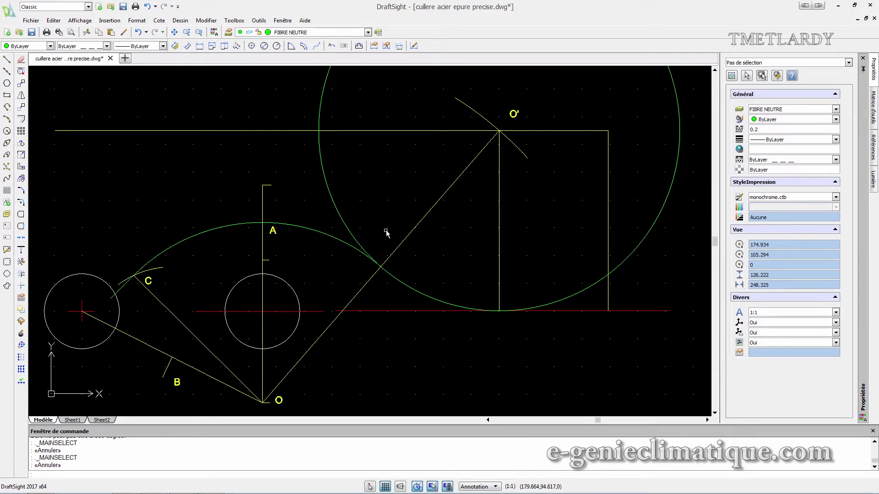
Split the O'-centred circle below O' on the axis and at line O–O', keeping only the lower arc that joins the A-side arc
click(21, 226)
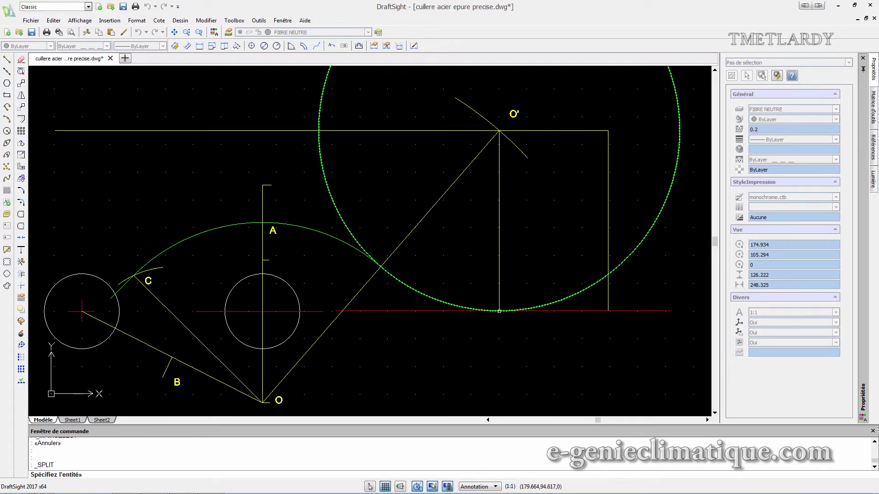
scroll(499, 311, up, 5)
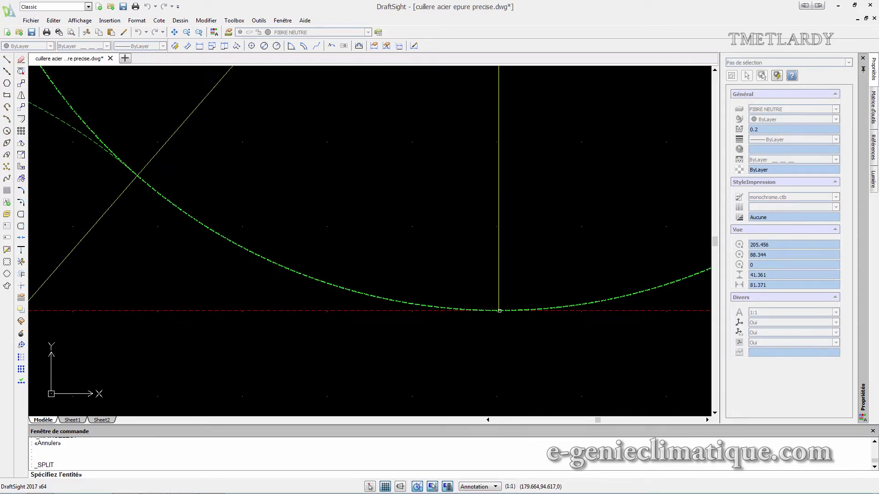
click(499, 311)
scroll(499, 311, down, 6)
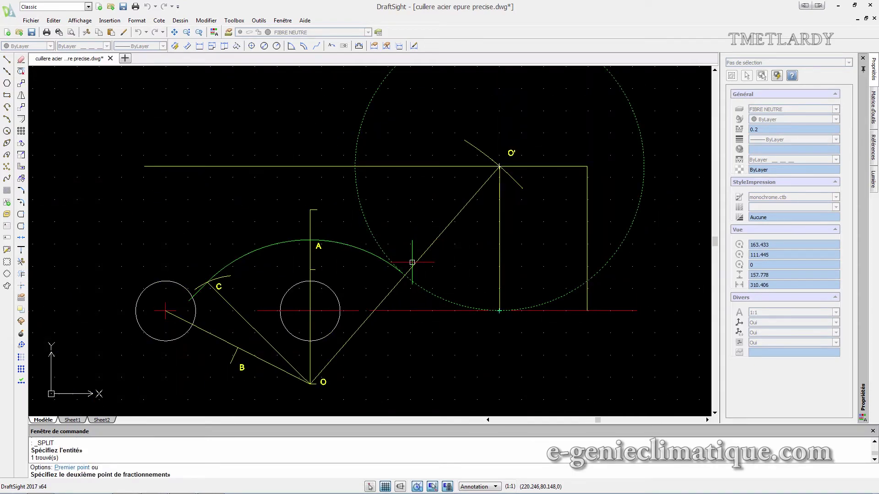
scroll(412, 263, up, 9)
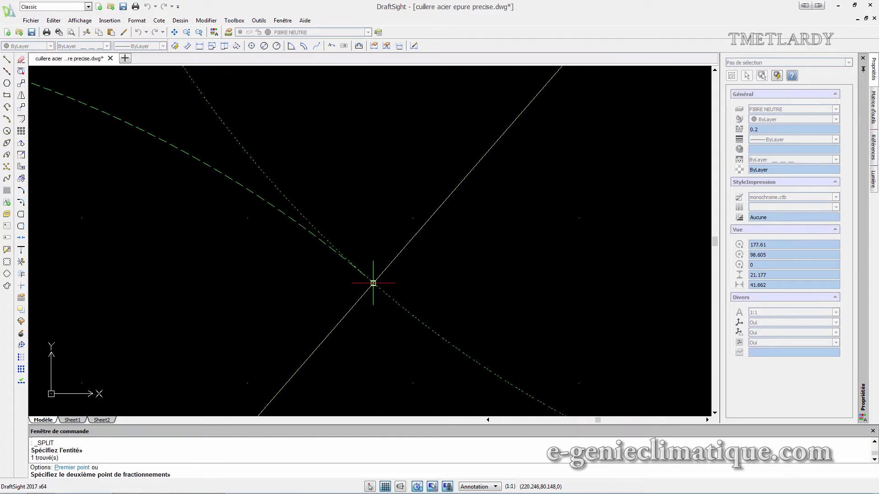
click(374, 283)
scroll(439, 298, down, 5)
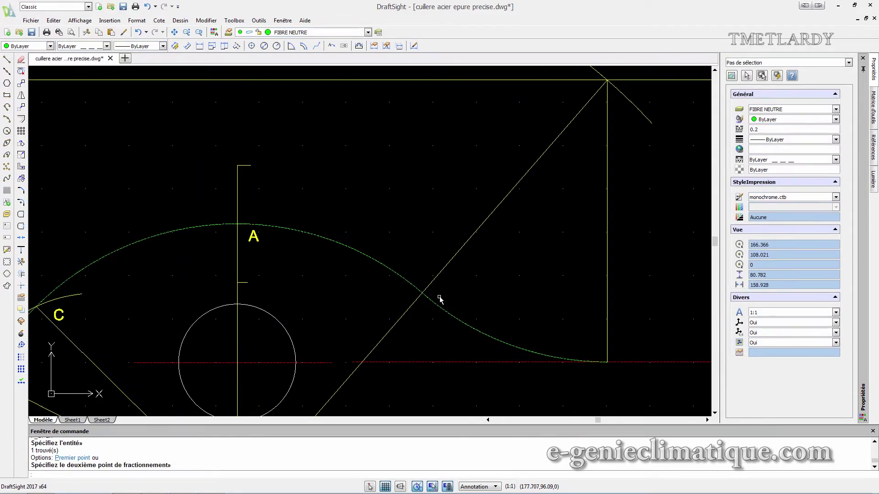
scroll(554, 300, down, 2)
scroll(569, 300, down, 1)
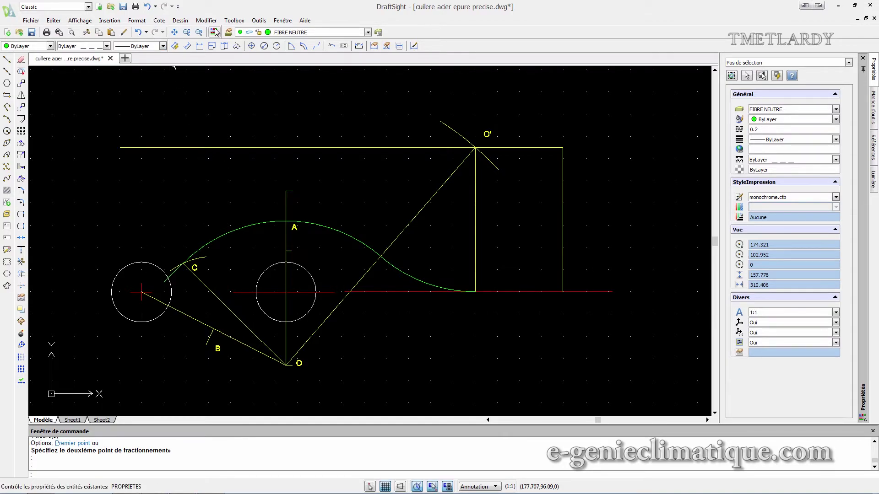
On the AIDE au traçage layer, add a vertical linear dimension from the upper end of the line through A to O, placed beyond the rectangle
click(308, 33)
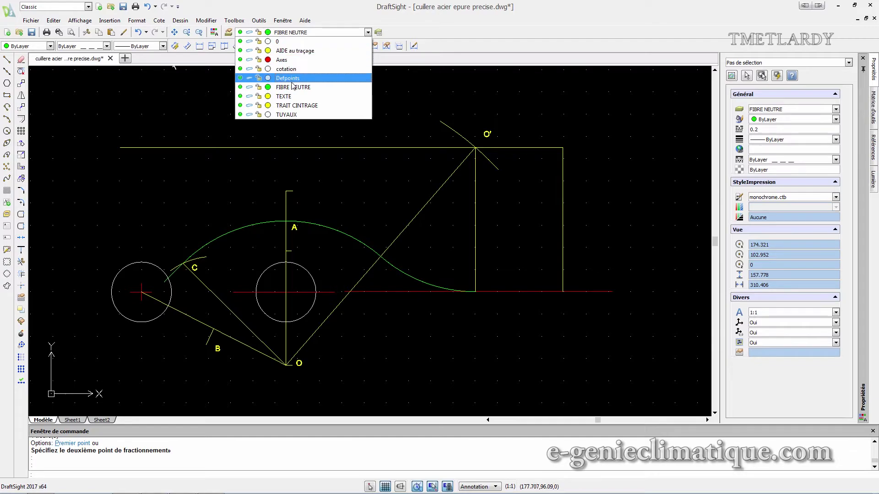
click(293, 50)
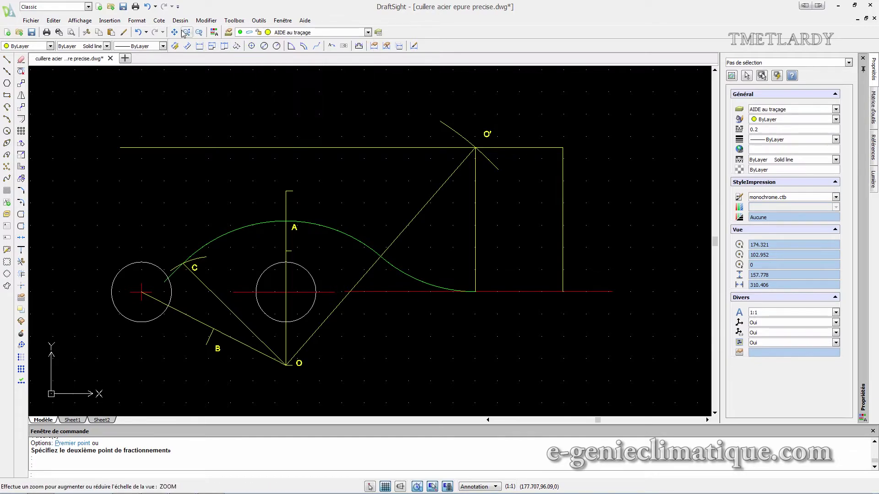
click(160, 21)
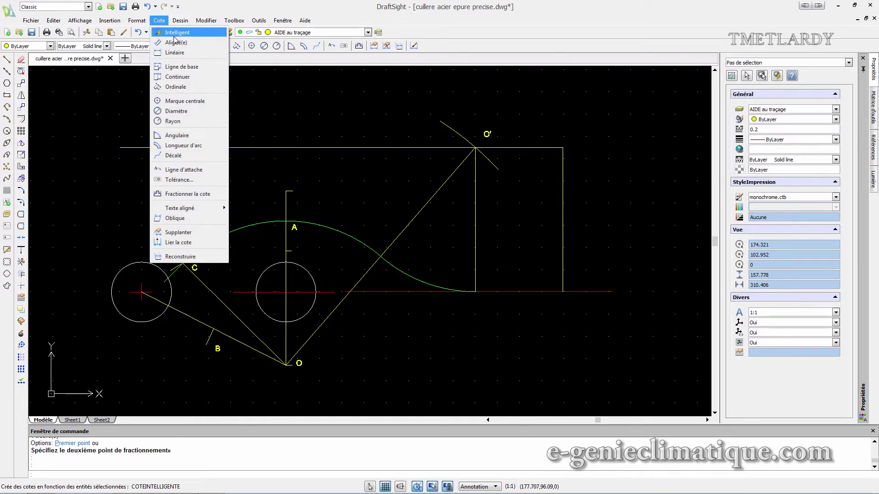
click(177, 53)
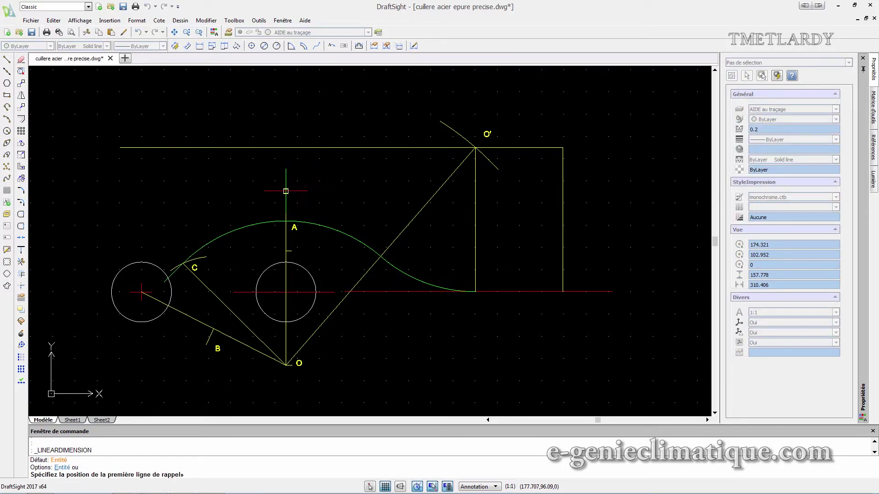
click(286, 365)
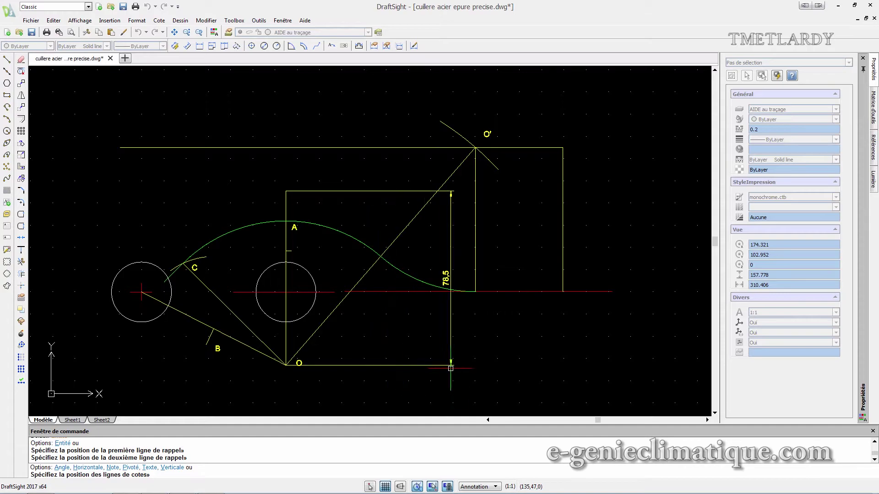
click(661, 365)
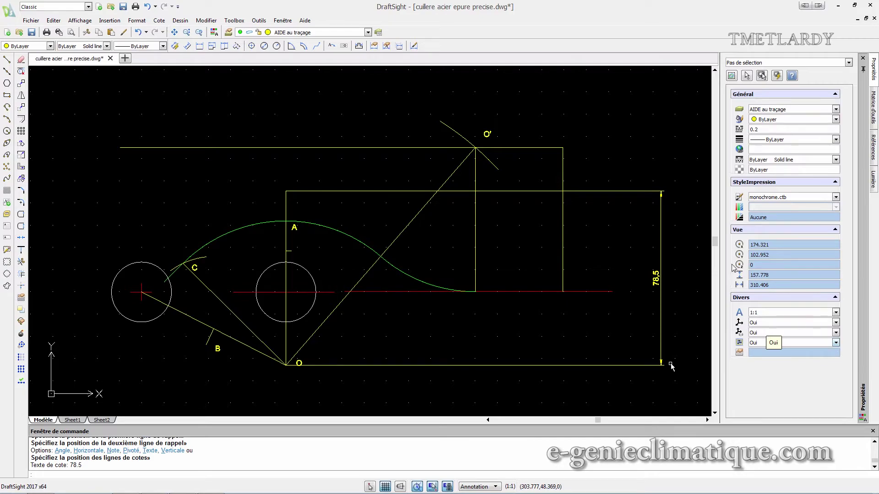
Draw a circle of radius 78.5 centred on O
click(8, 131)
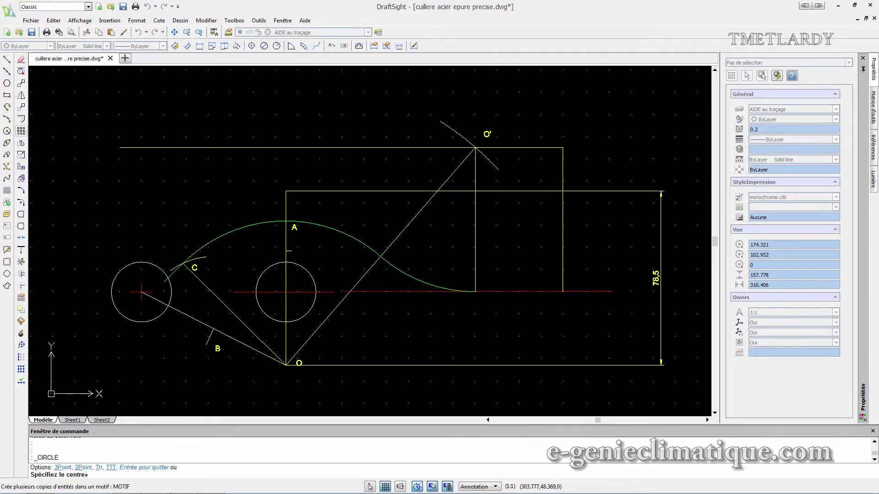
click(286, 365)
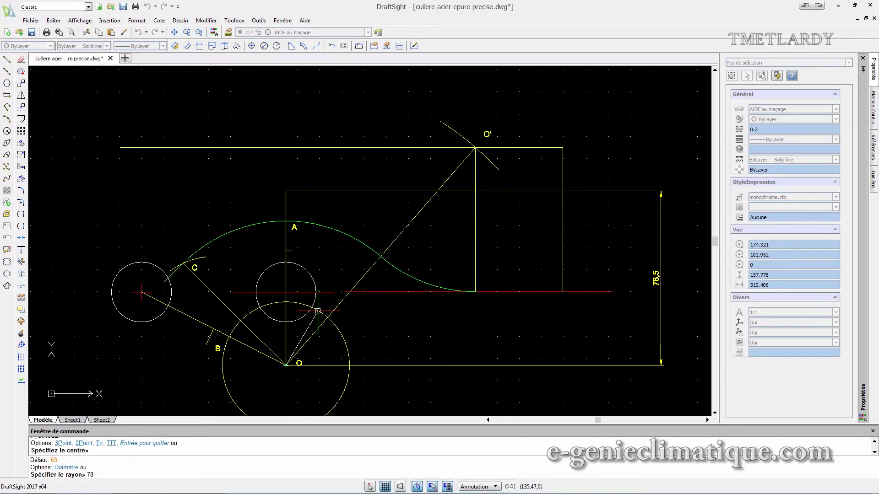
text(78.5)
key(Return)
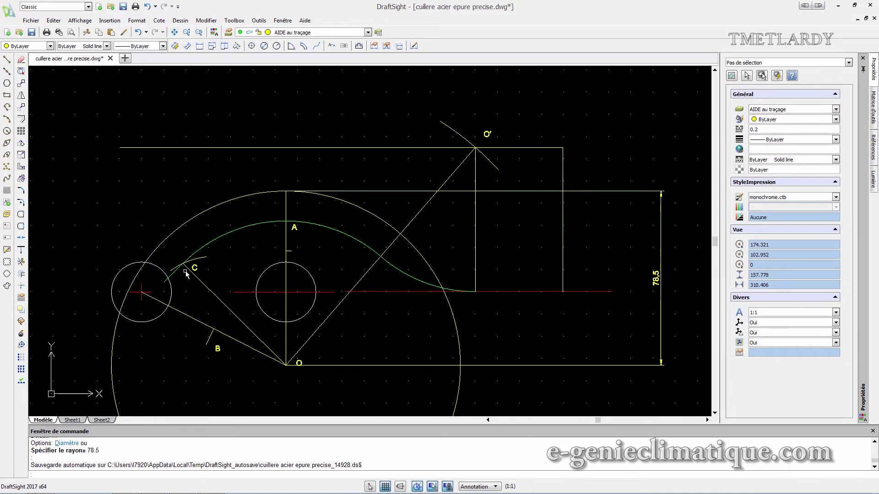
Stretch the C end of line O–C outward along its direction to the radius 78.5 circle
click(199, 284)
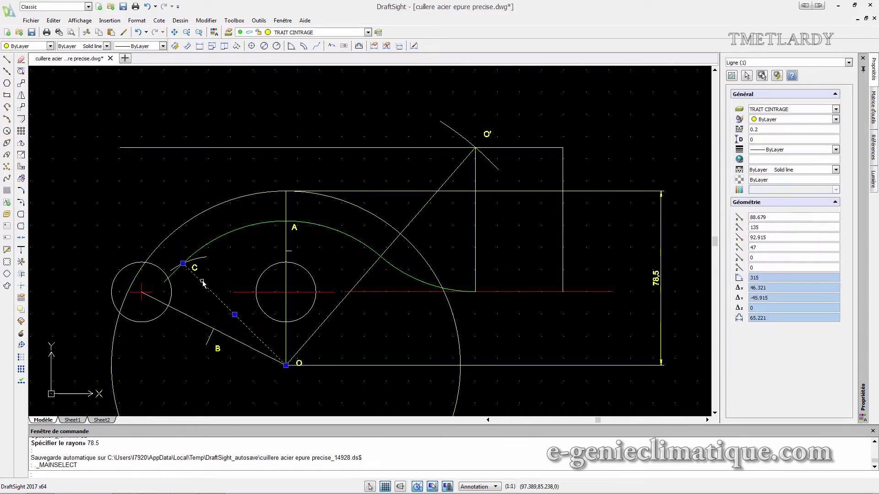
click(183, 265)
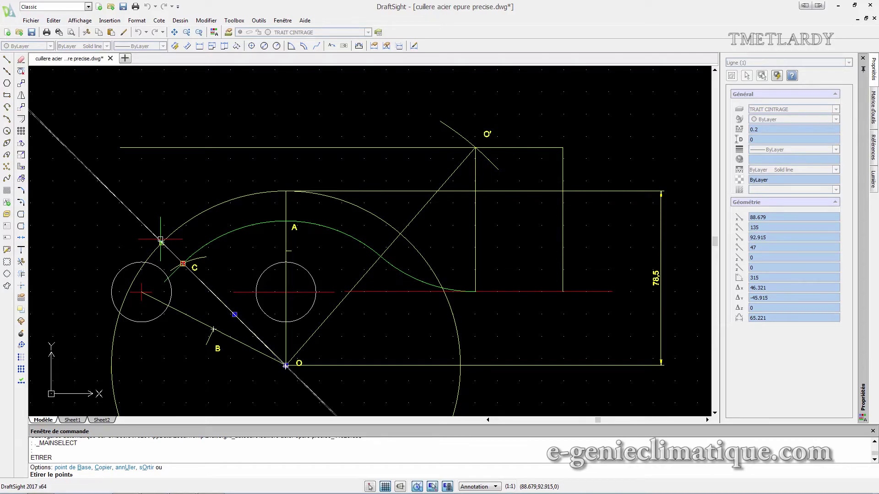
click(161, 243)
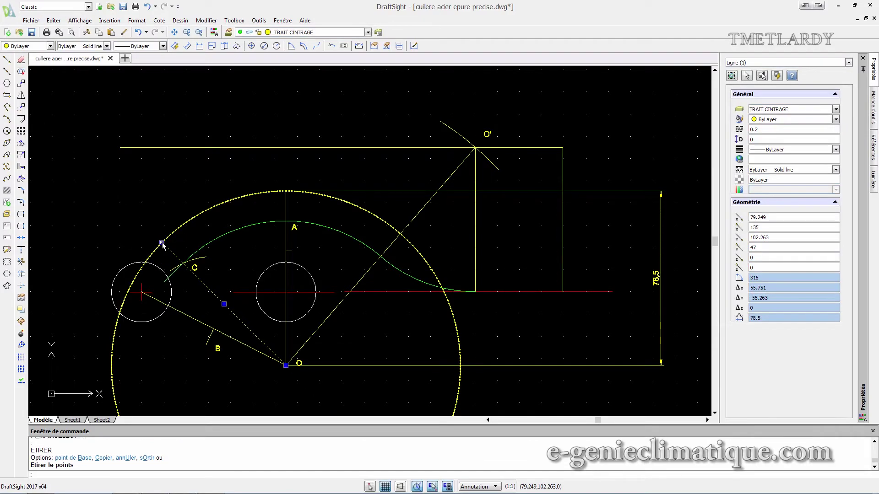
key(Escape)
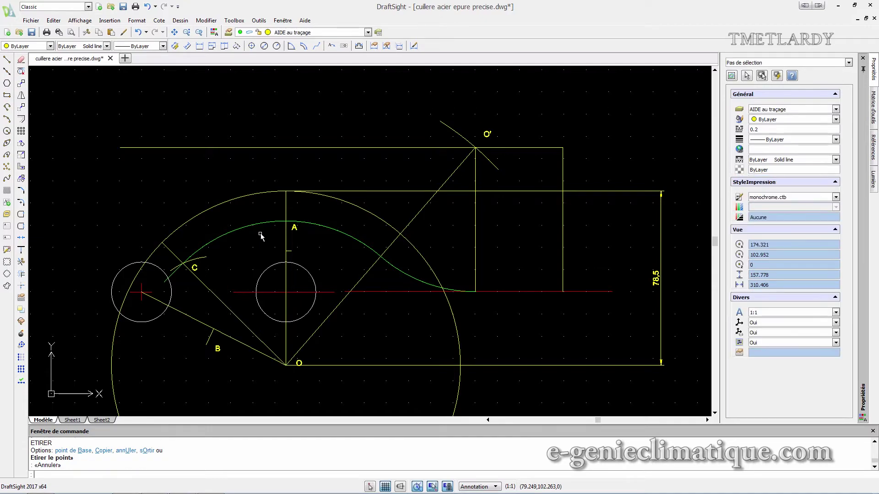
Move the O-centred circle of radius 78.5 to the TUYAUX layer
click(375, 218)
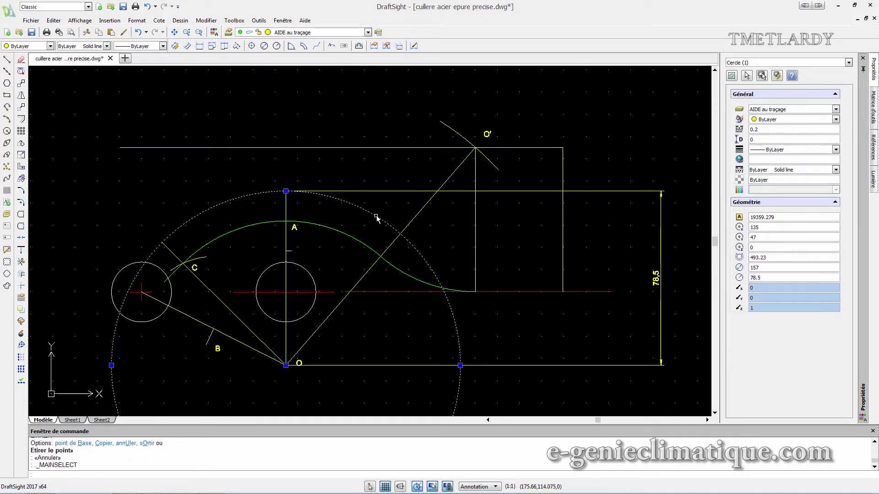
click(368, 32)
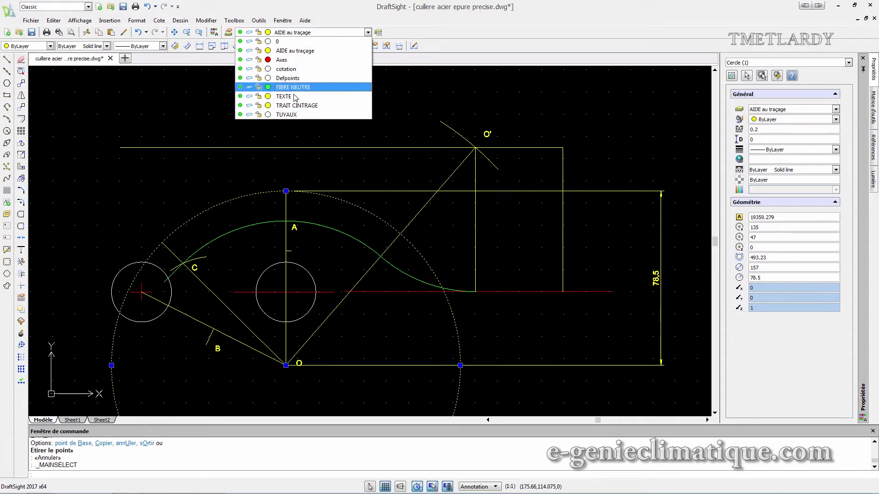
click(291, 114)
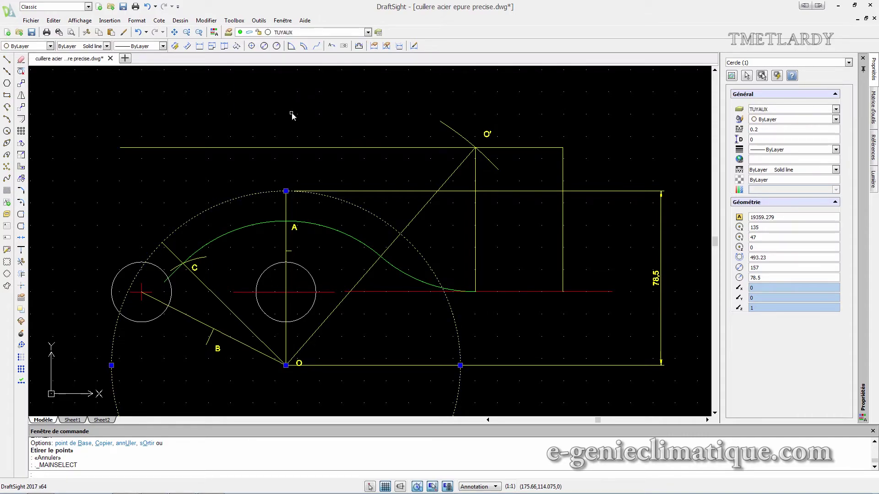
key(Return)
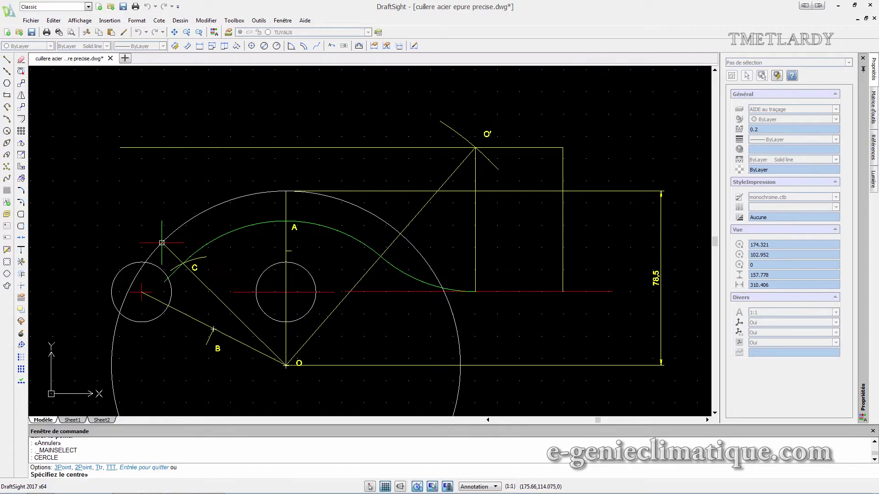
Split the O-centred outer circle at the extended line O–C and at line O–O', keeping only the upper arc
click(21, 226)
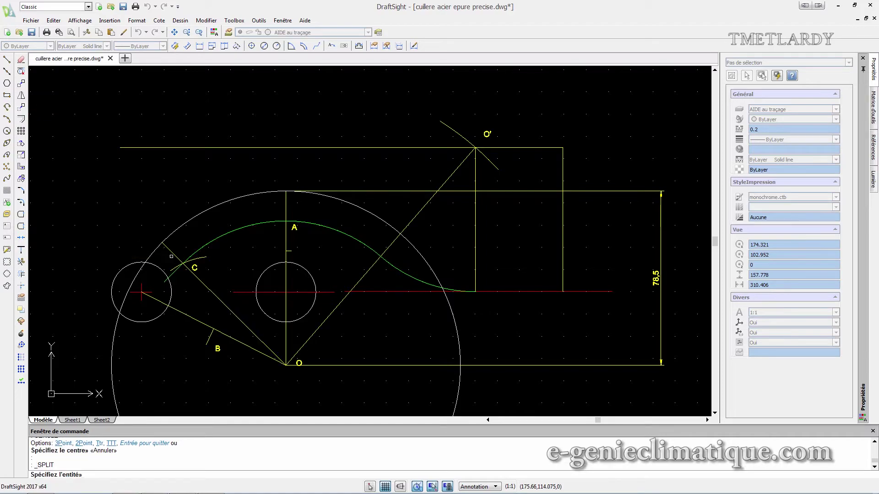
scroll(162, 247, up, 6)
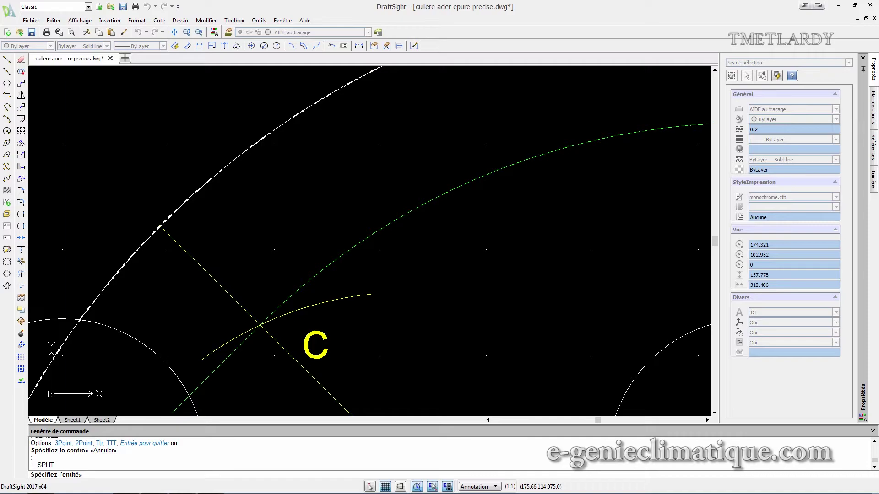
click(160, 226)
scroll(161, 226, down, 4)
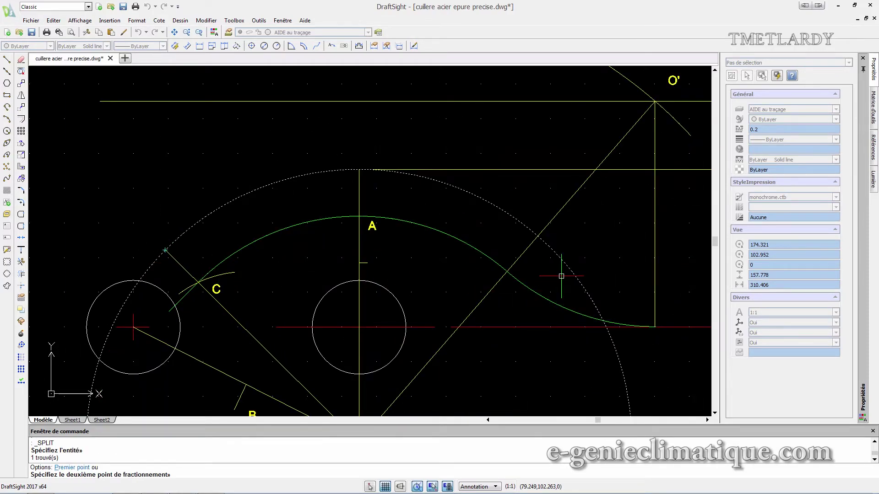
scroll(553, 249, up, 4)
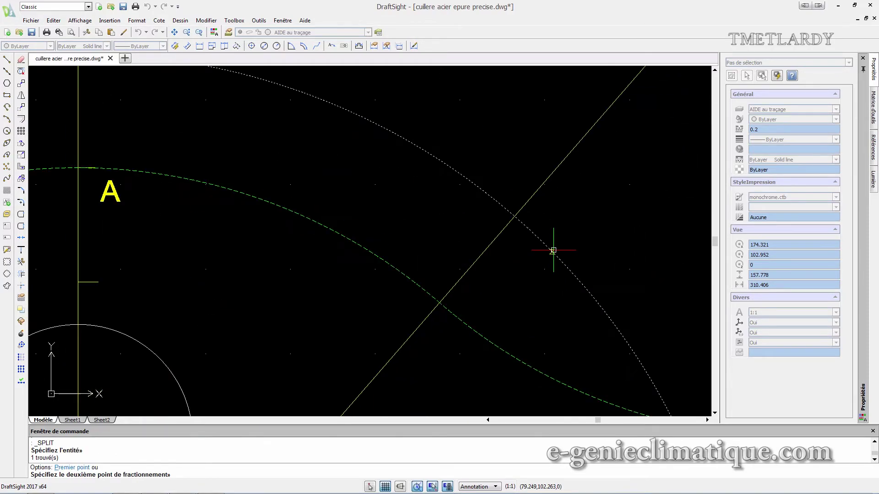
click(516, 218)
scroll(517, 219, down, 4)
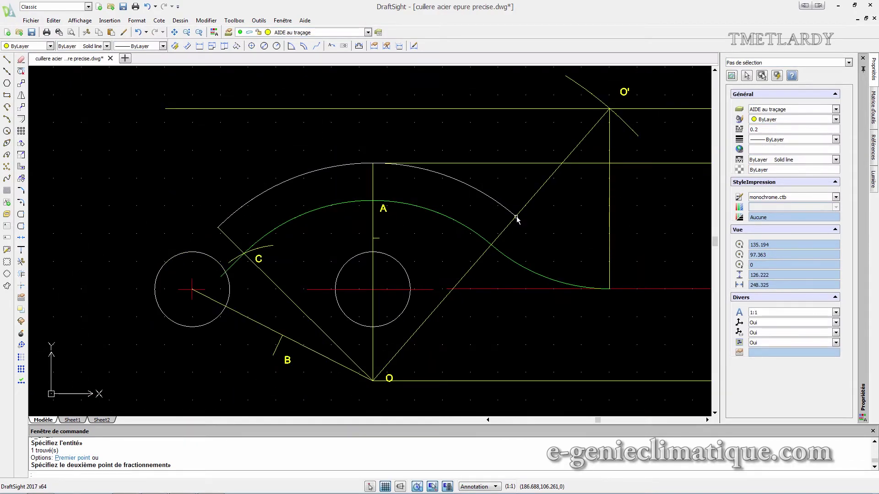
scroll(516, 239, down, 2)
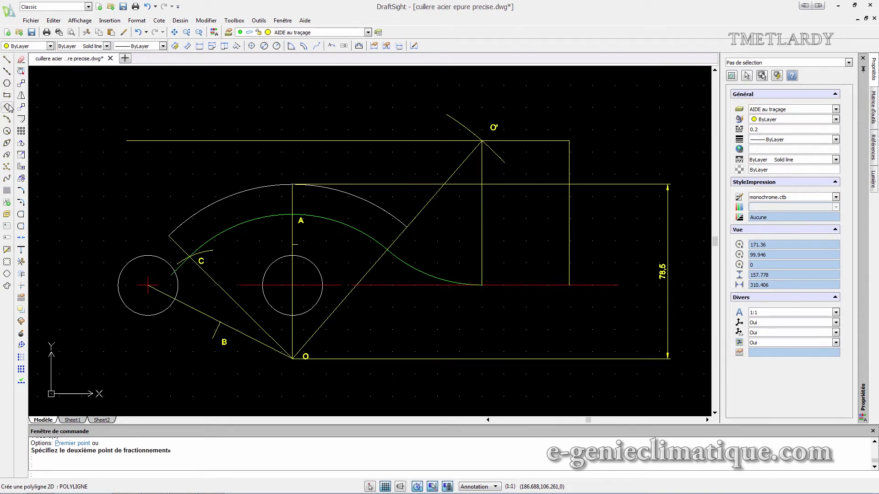
Draw a circle of radius 78.5 centred on O'
click(7, 131)
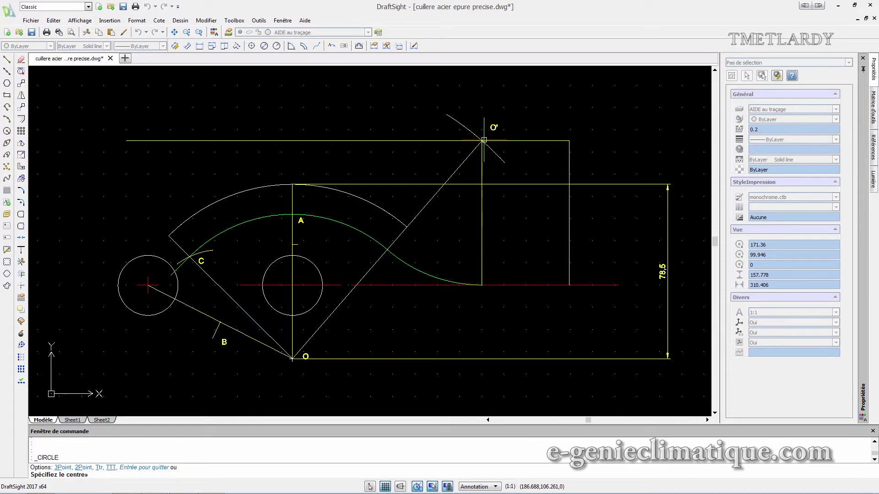
click(481, 141)
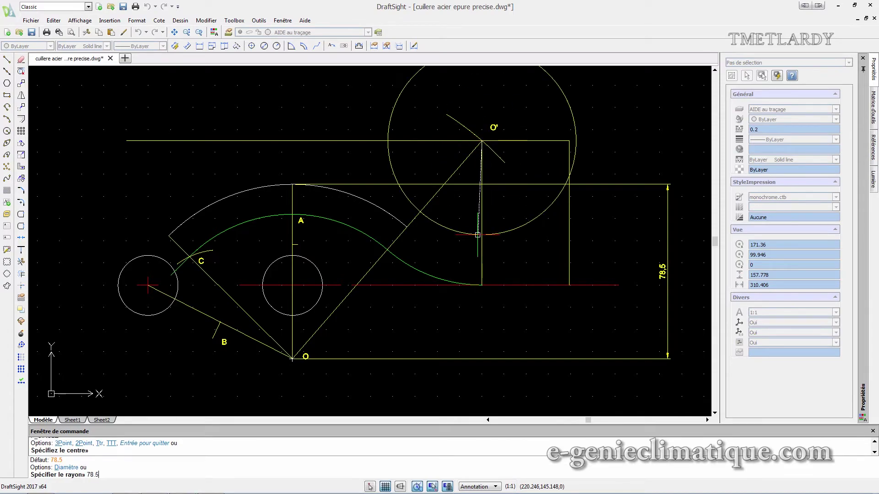
text(78.5)
key(Return)
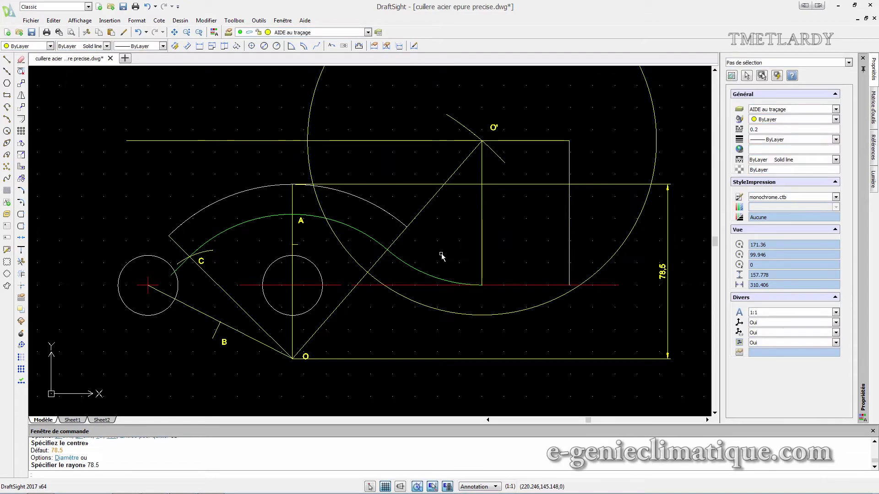
Move the O'-centred circle of radius 78.5 to the TUYAUX layer
click(307, 149)
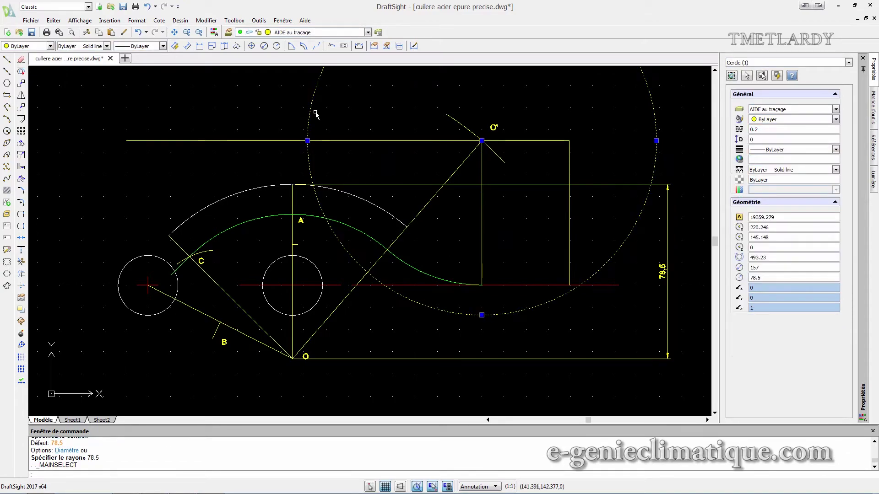
click(316, 32)
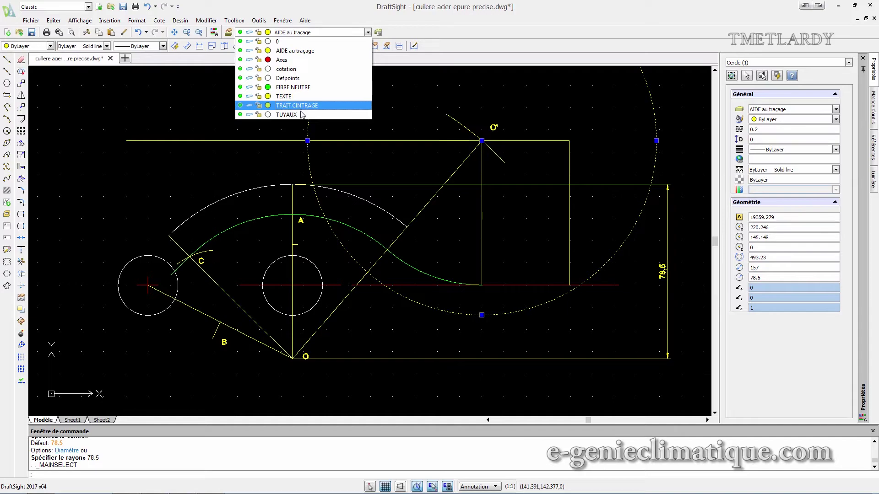
click(302, 114)
key(Return)
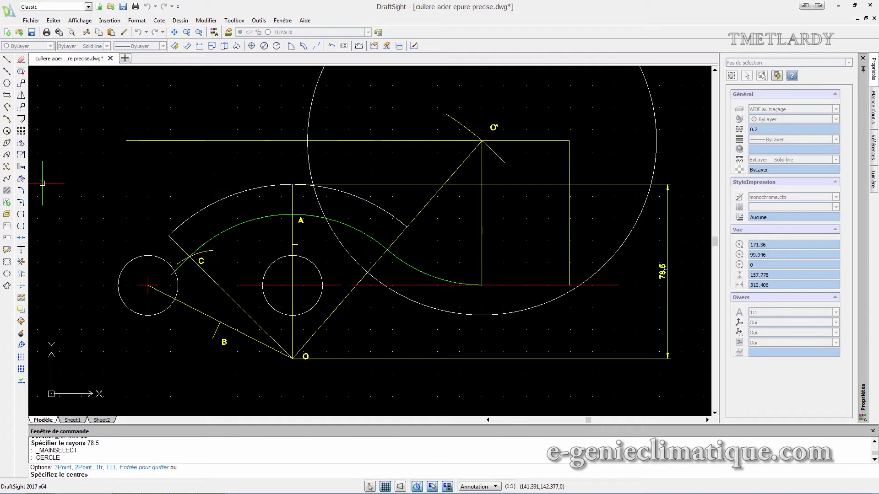
click(21, 227)
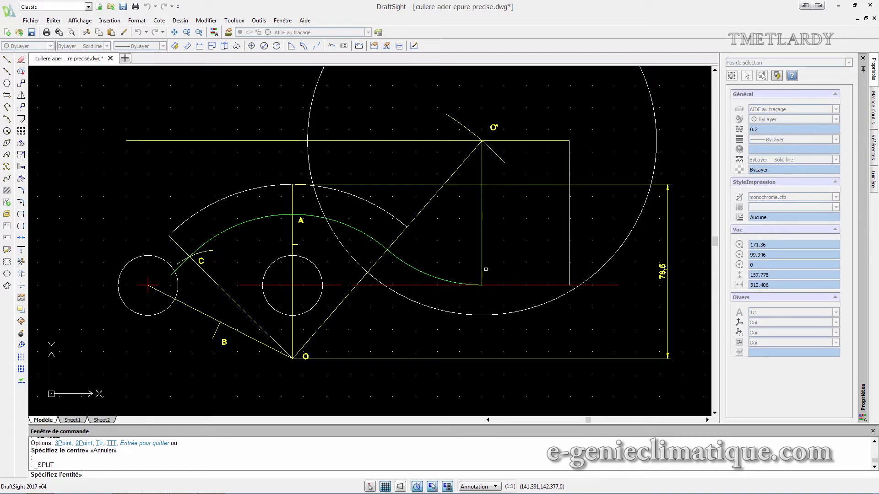
key(Escape)
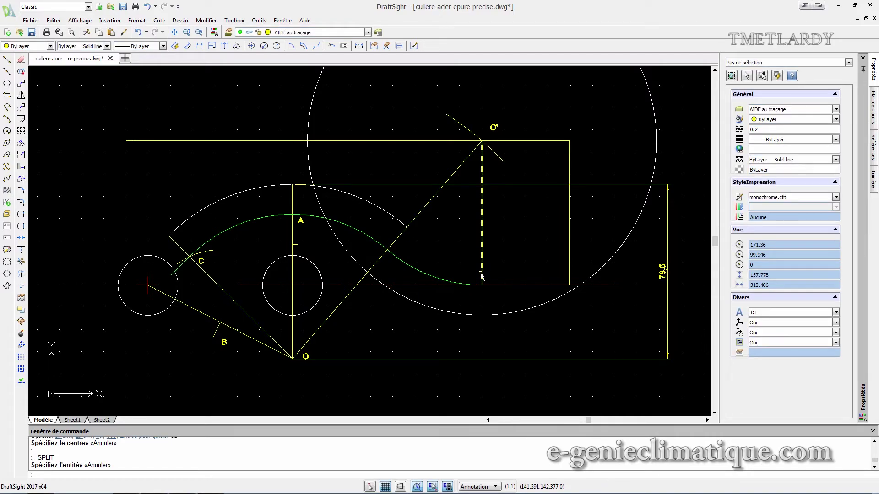
Stretch the lower end of the vertical line from O' straight down to the lowest point of the O'-centred circle
click(482, 275)
click(482, 285)
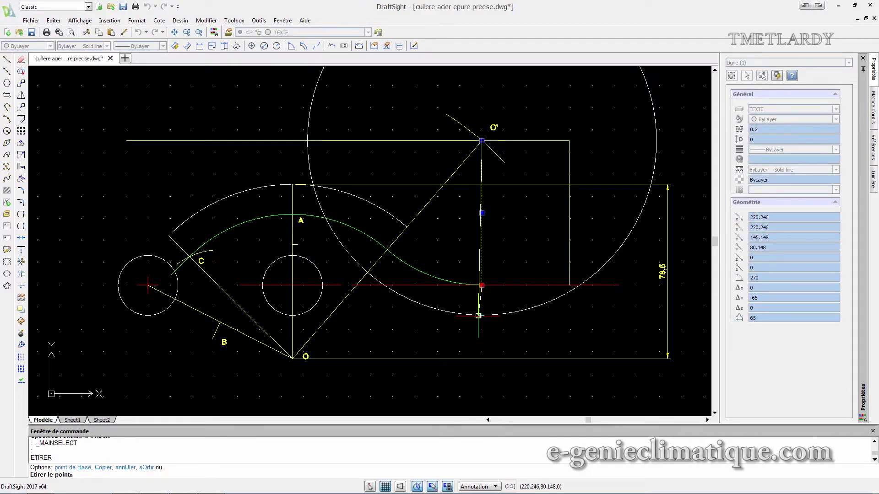
click(482, 315)
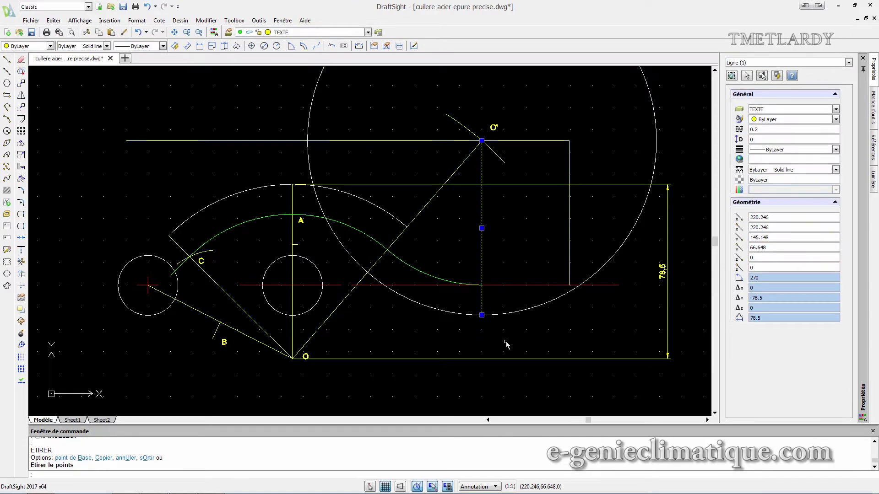
key(Escape)
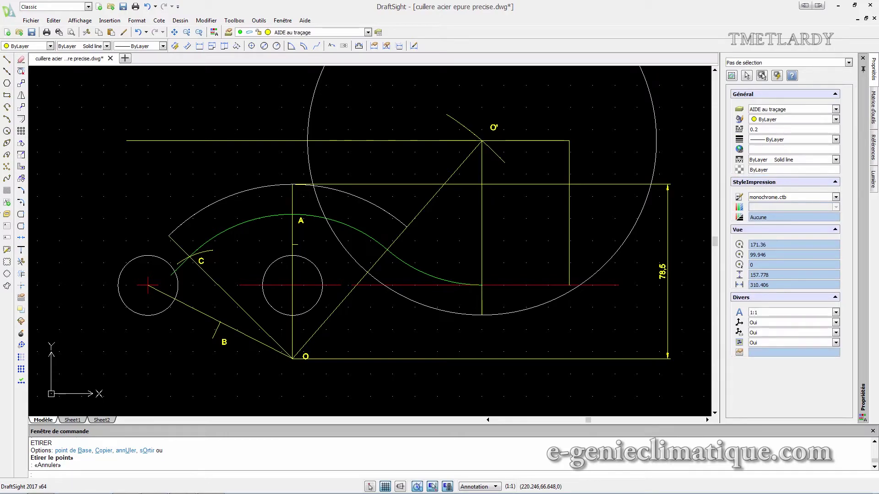
Split the O'-centred outer circle at the lower end of the vertical line and at line O–O', keeping only the lower arc between them
click(21, 226)
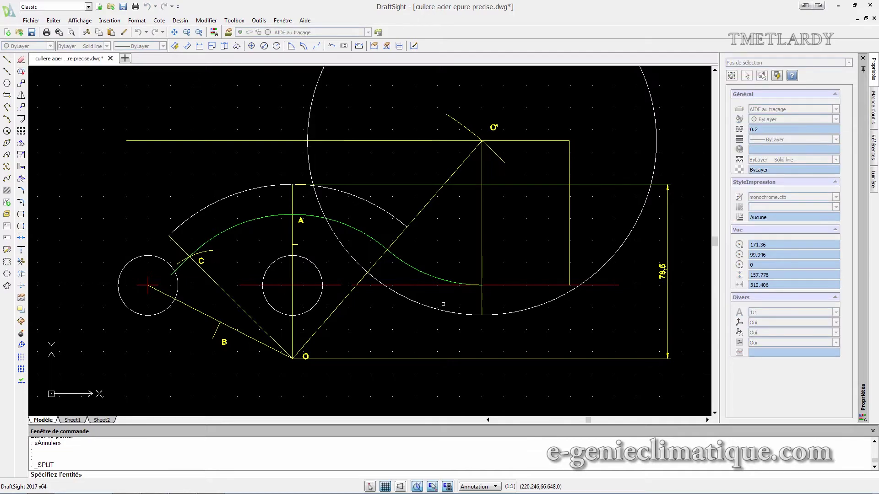
scroll(485, 313, up, 5)
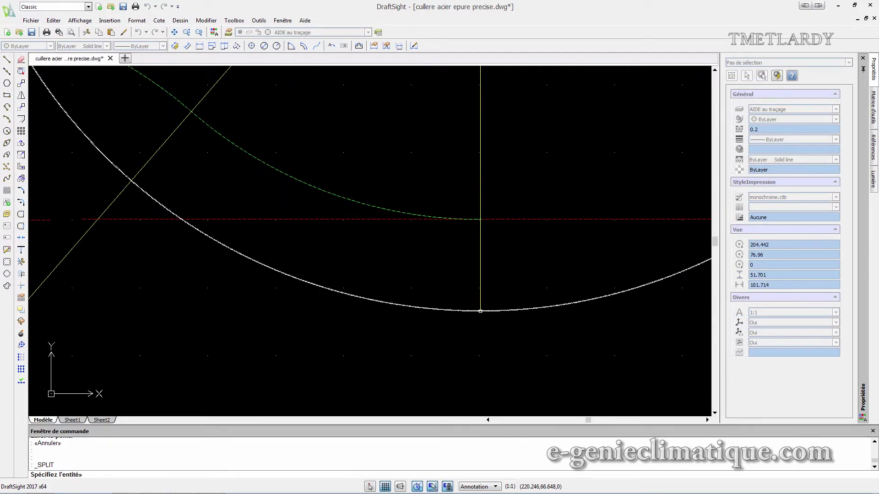
click(480, 311)
scroll(490, 318, down, 5)
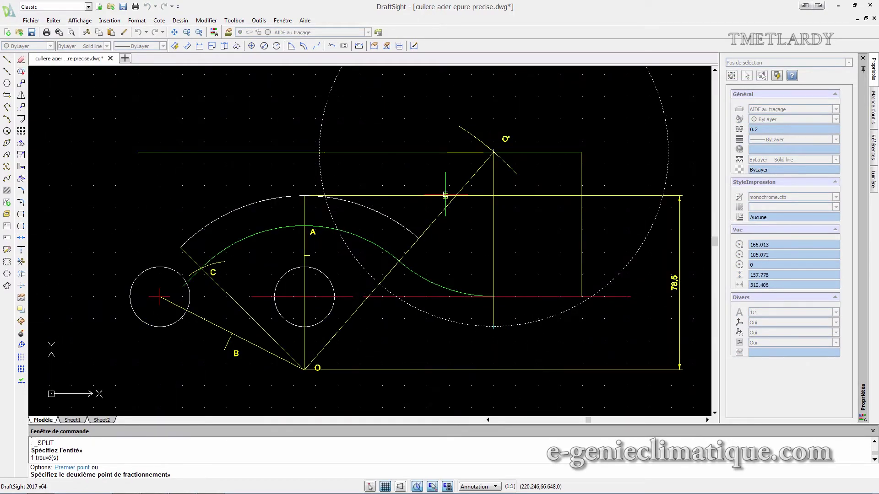
scroll(347, 190, up, 5)
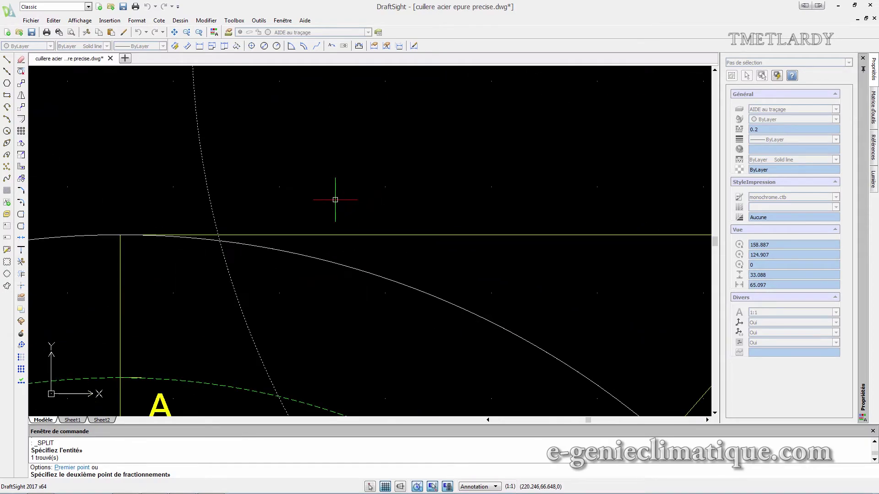
scroll(455, 208, down, 5)
scroll(419, 347, up, 4)
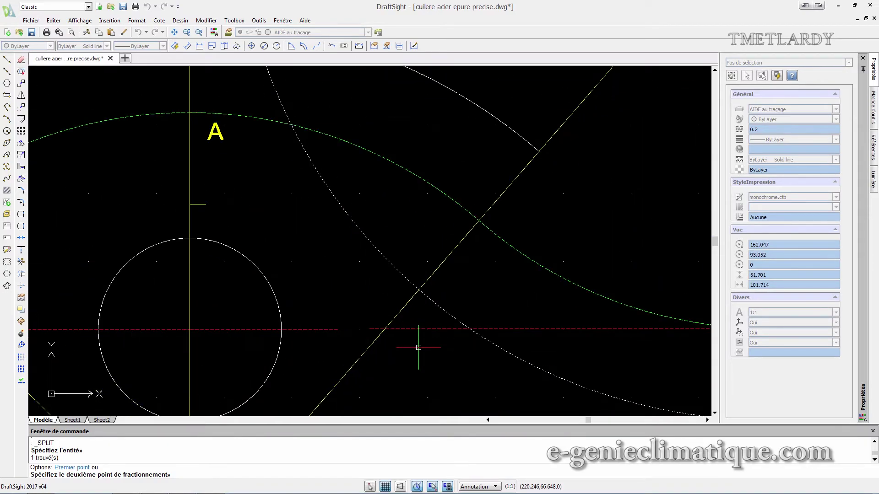
scroll(419, 348, up, 4)
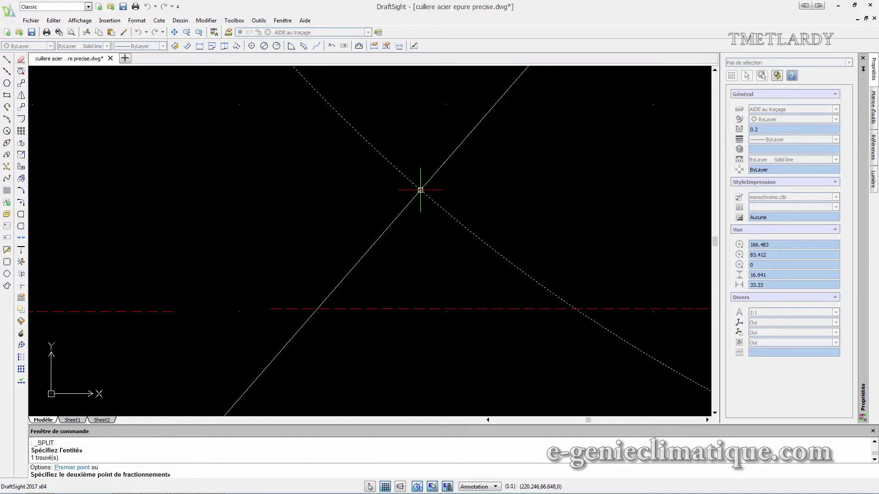
click(420, 190)
scroll(420, 205, down, 3)
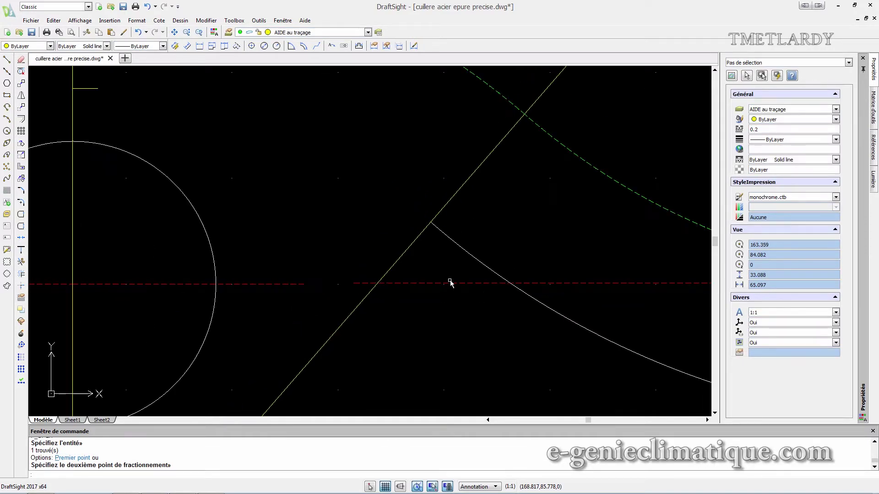
Add a vertical linear dimension from the inner-edge mark below A on the axis to point O, placed just inside the 78.5 dimension
scroll(482, 295, down, 6)
scroll(481, 295, down, 2)
scroll(481, 294, up, 2)
mouse_move(520, 295)
middle_down()
mouse_move(535, 288)
mouse_move(379, 262)
middle_up()
scroll(379, 262, down, 2)
scroll(382, 268, up, 1)
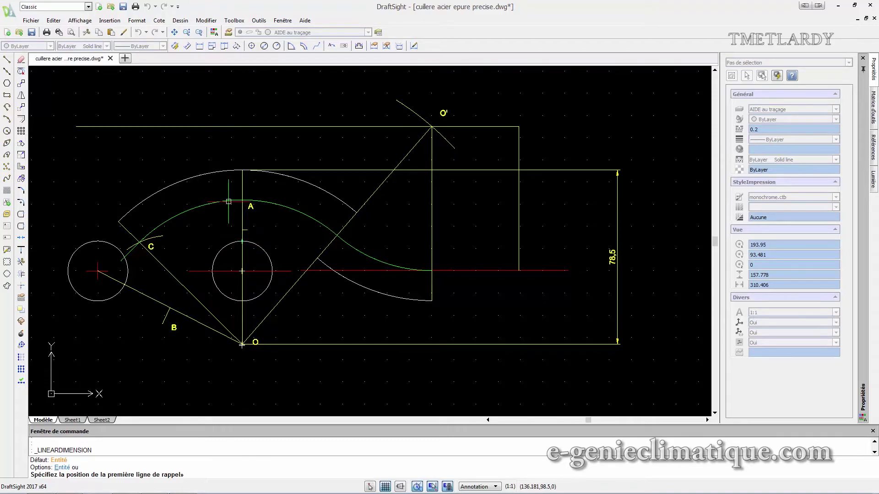
click(159, 21)
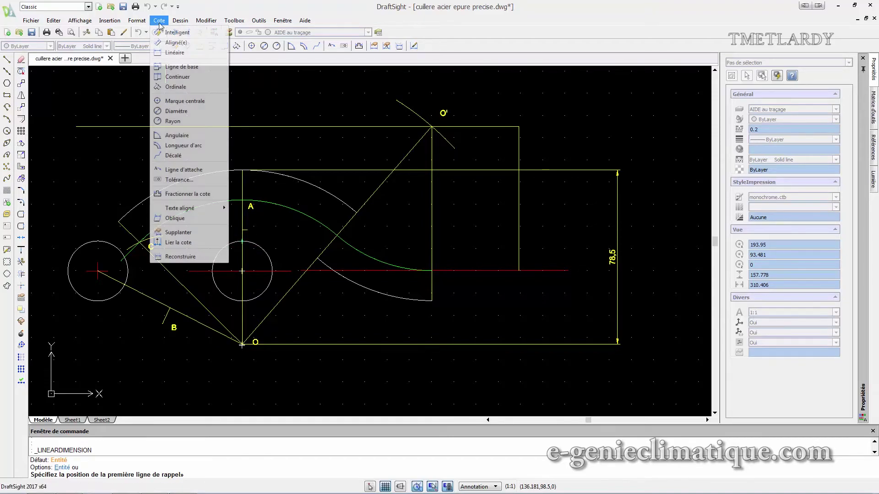
click(170, 53)
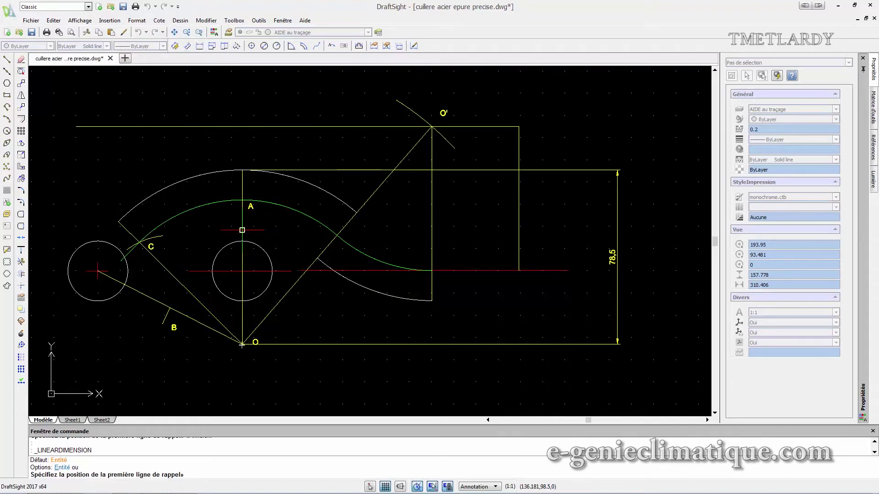
click(242, 231)
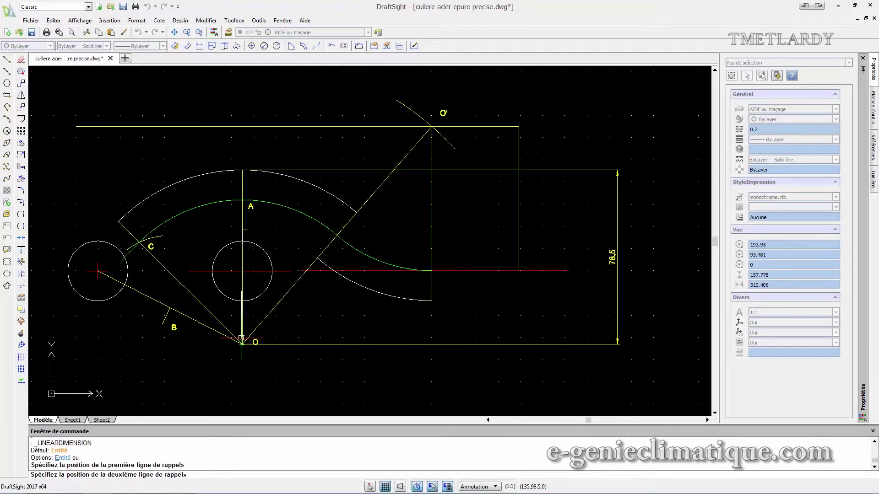
click(242, 344)
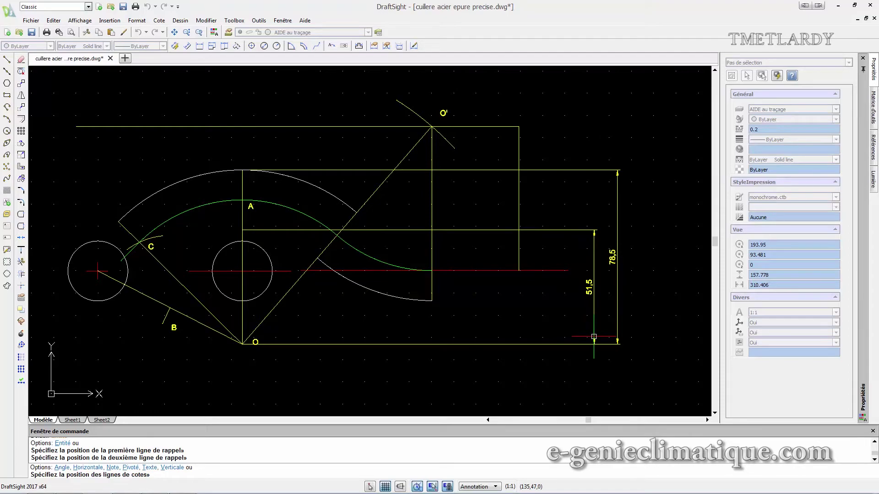
click(593, 337)
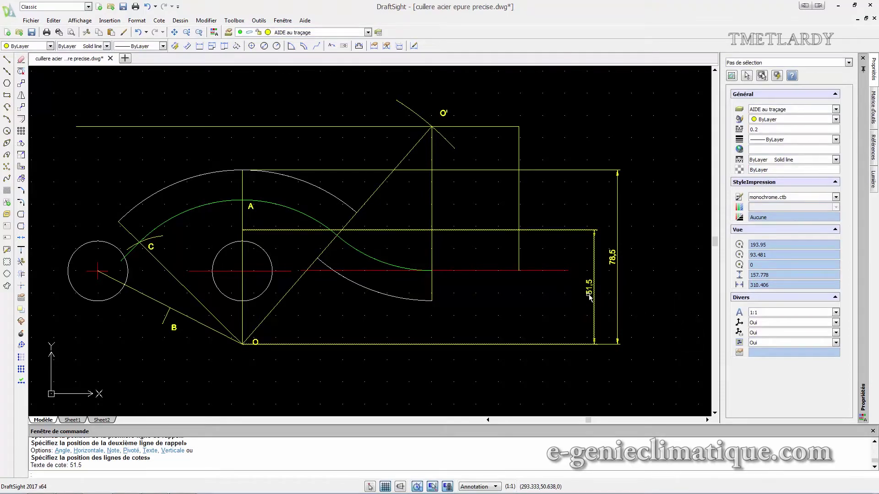
Undo the last circle and draw one of radius 51.5 centred on O on the TUYAUX layer
scroll(587, 295, up, 1)
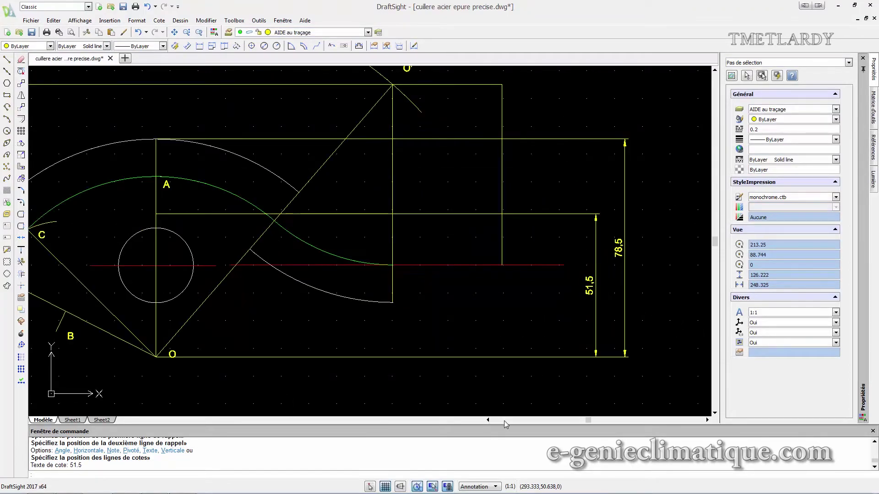
key(ctrl+z)
key(ctrl+z)
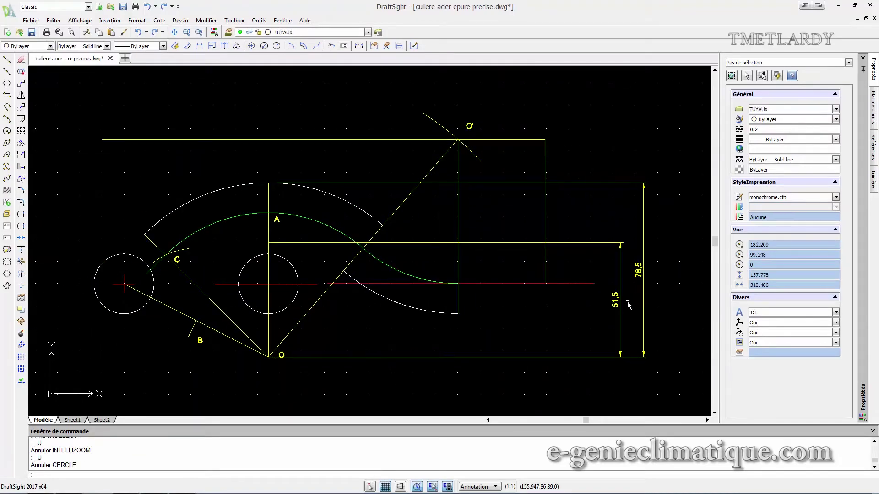
click(7, 131)
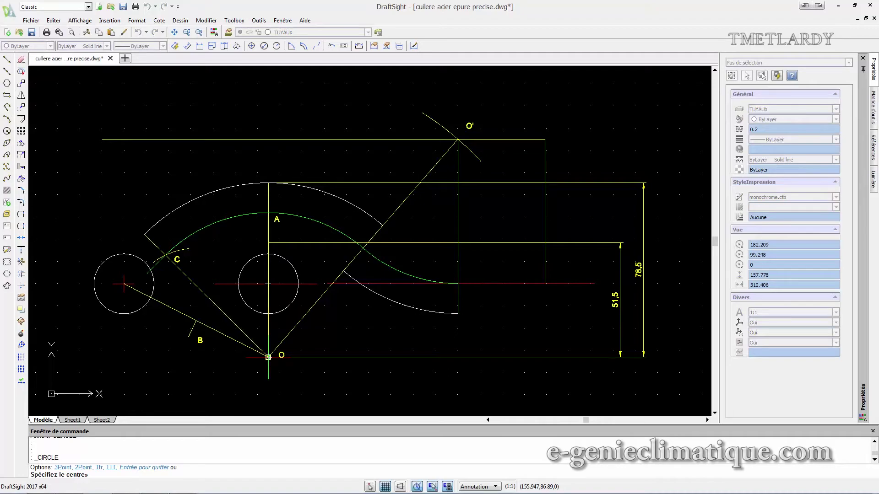
click(268, 357)
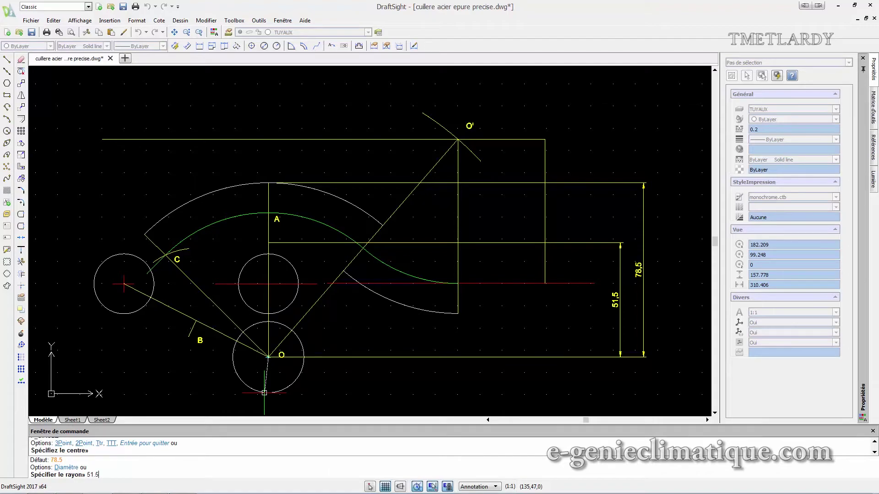
key(Return)
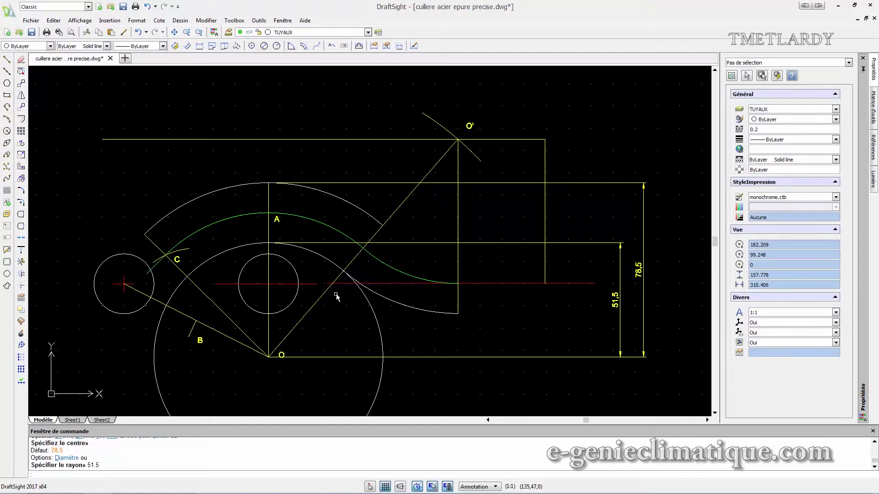
Split the O-centred circle of radius 51.5 at lines O–C and O–O', keeping only the upper arc between them
scroll(307, 303, up, 3)
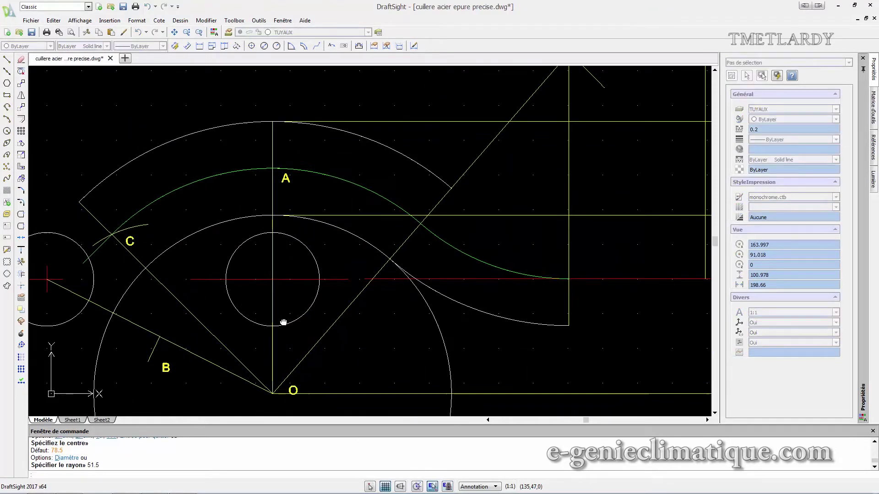
middle_drag(284, 319, 366, 275)
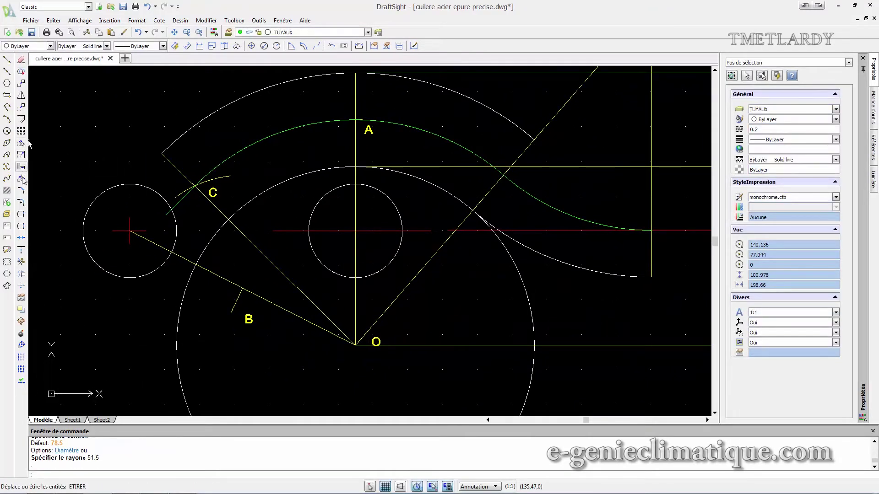
click(21, 226)
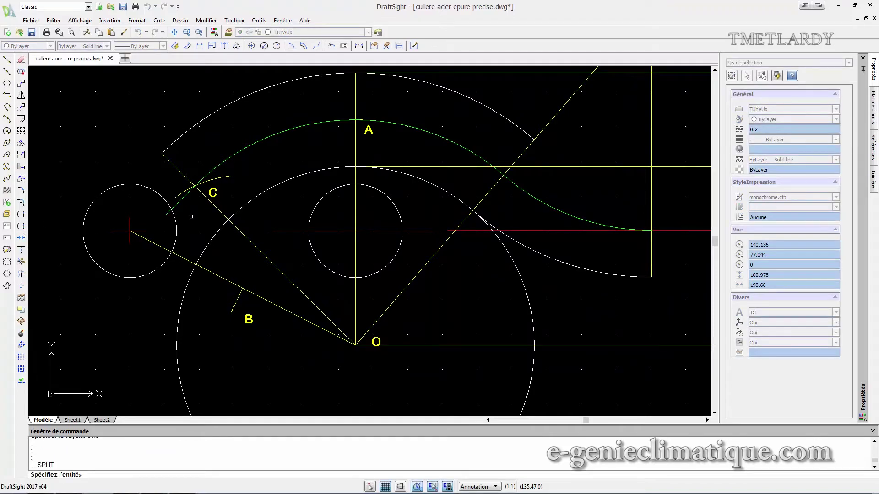
scroll(226, 228, up, 5)
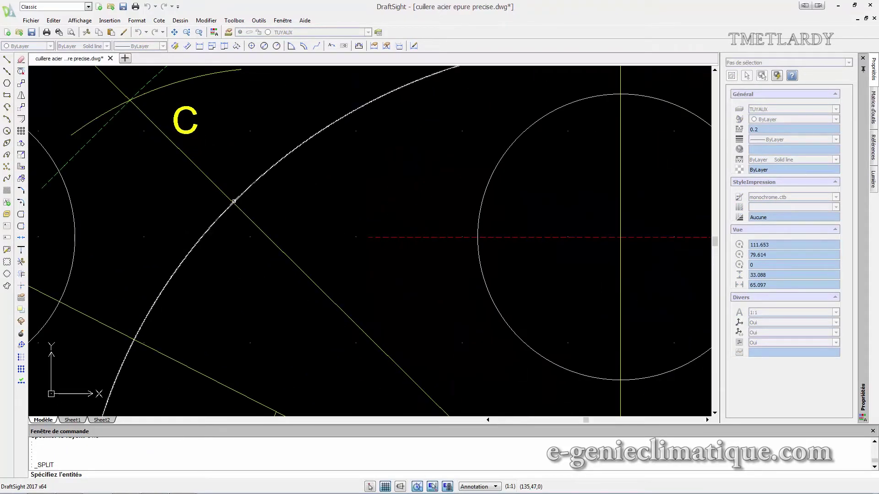
click(233, 202)
scroll(227, 255, down, 5)
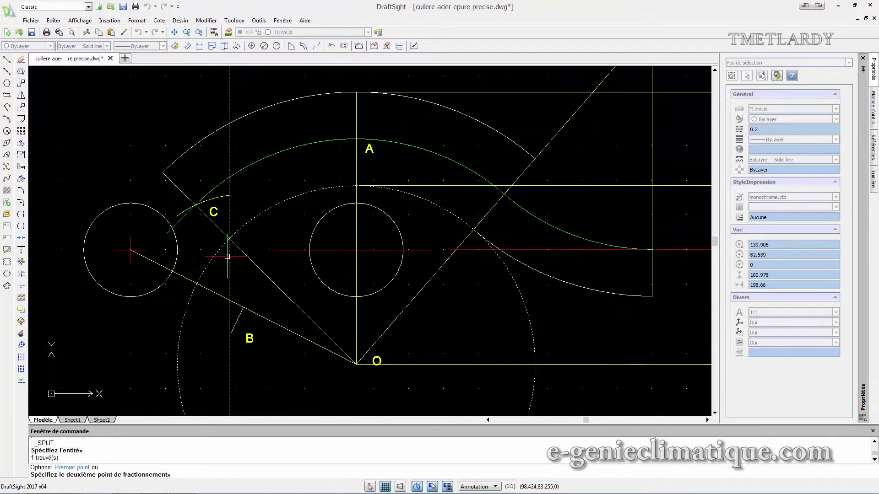
scroll(497, 270, up, 4)
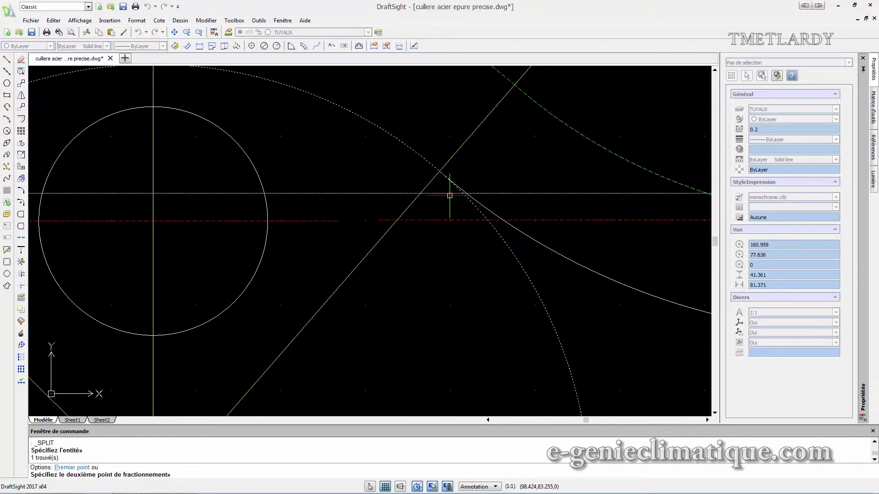
click(439, 171)
scroll(436, 252, down, 5)
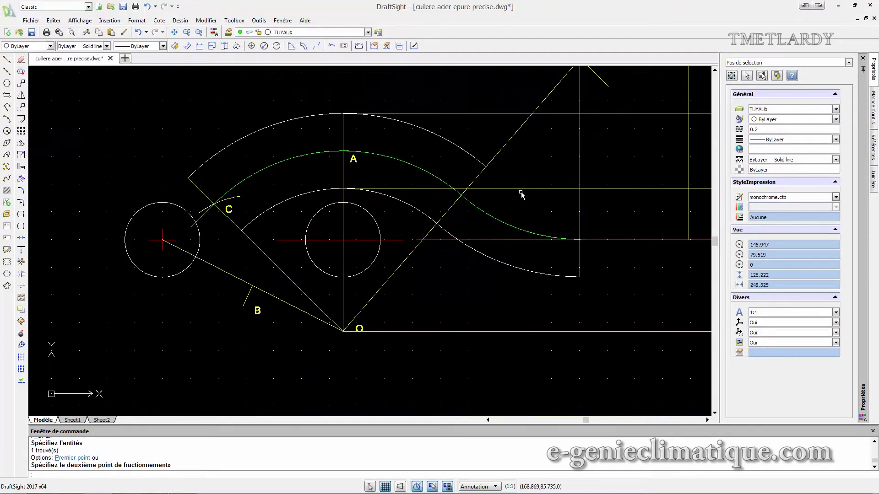
Draw a circle of radius 51.5 centred on O'
mouse_move(529, 180)
middle_down()
mouse_move(341, 257)
mouse_move(322, 251)
middle_up()
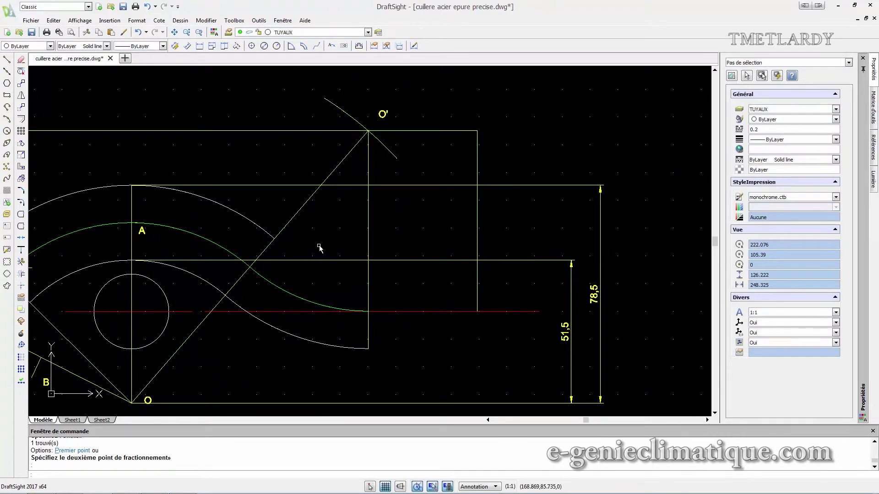
click(4, 132)
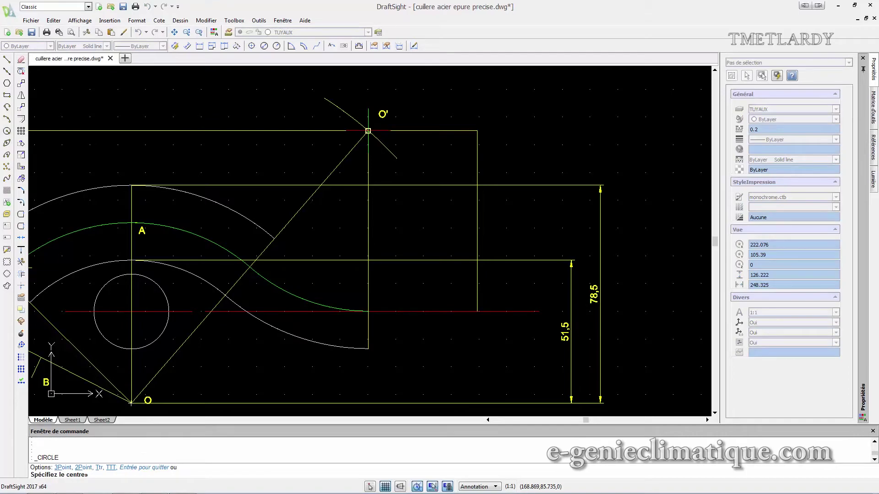
click(368, 131)
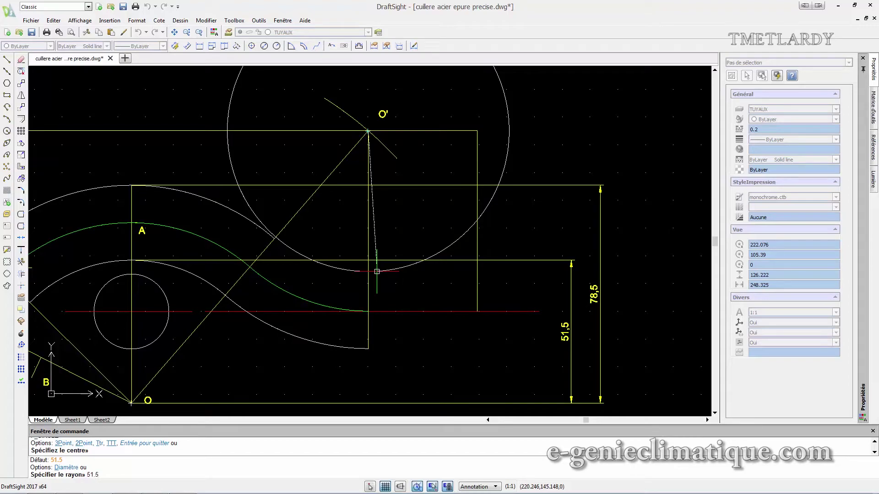
key(Return)
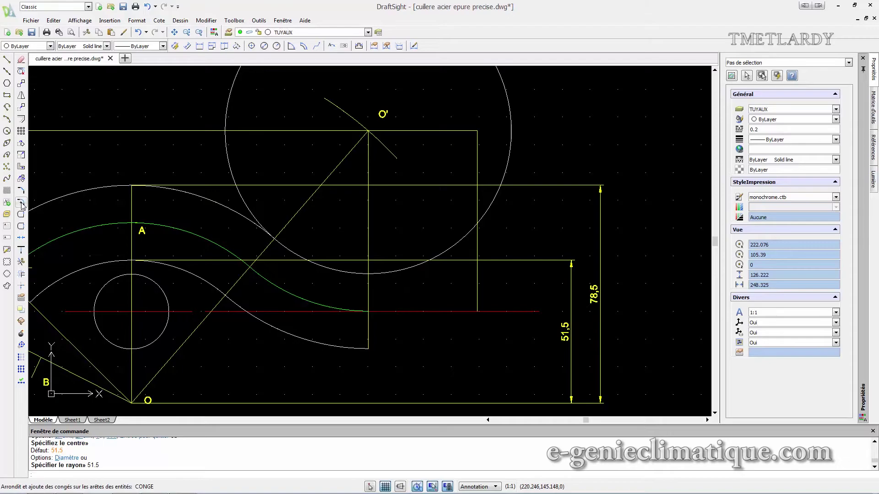
Split the O'-centred circle of radius 51.5 at the vertical line and at line O–O', keeping only the lower arc between them
click(22, 226)
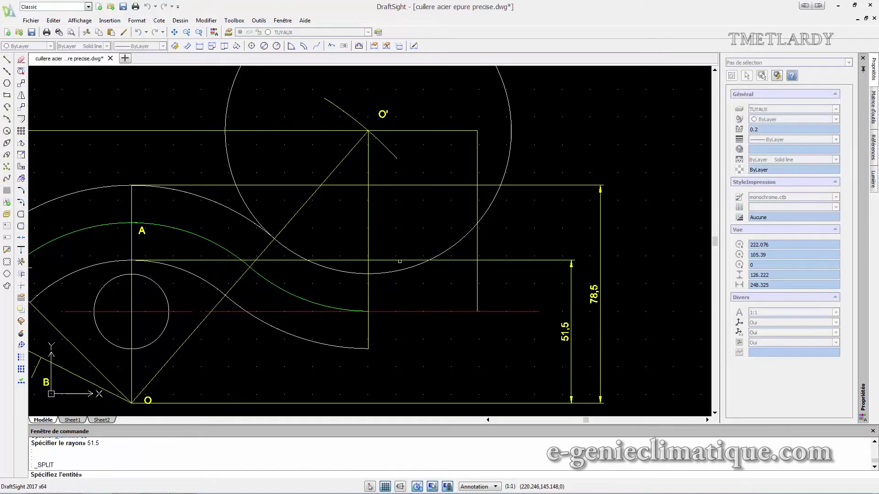
scroll(367, 274, up, 4)
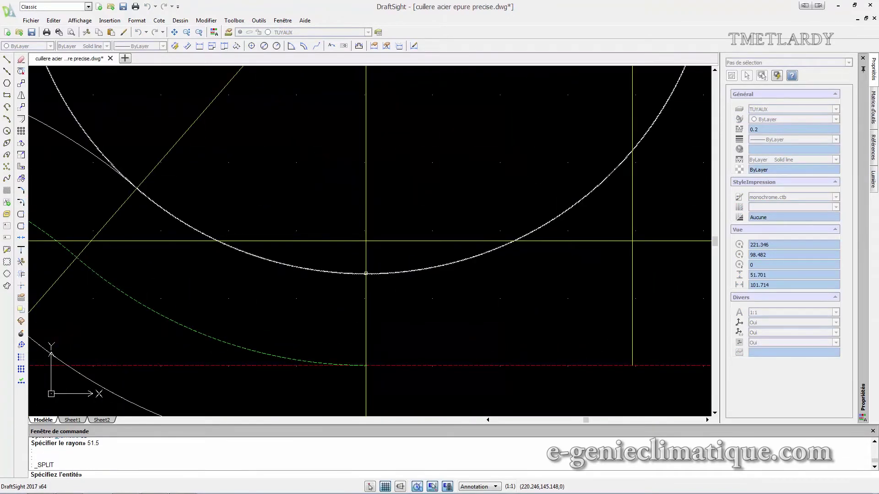
click(367, 274)
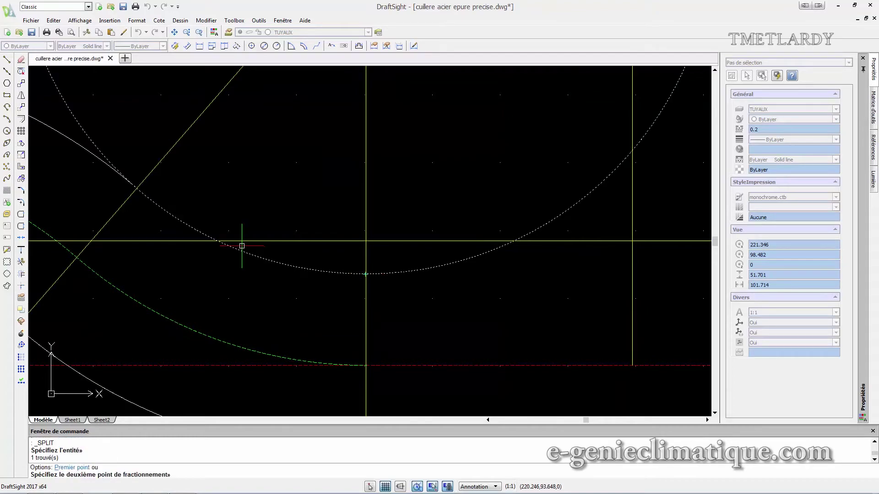
scroll(242, 245, down, 3)
scroll(170, 211, up, 3)
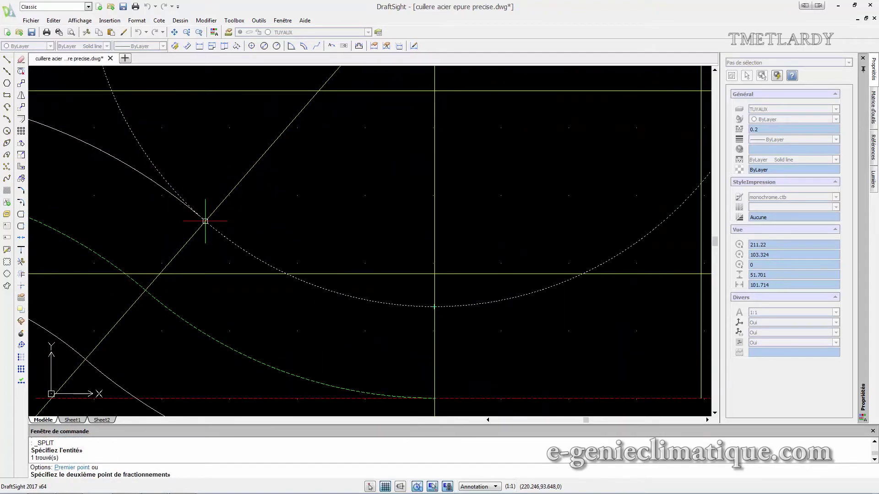
click(204, 220)
scroll(318, 250, down, 2)
scroll(318, 250, down, 3)
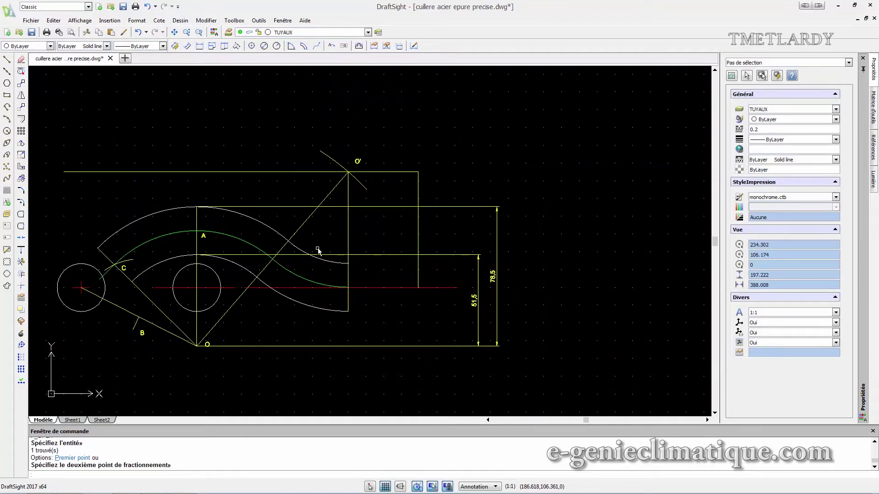
Draw a straight line about 26 long from the inner arc's end on line O–C, continuing the arc perpendicular to O–C
scroll(165, 298, up, 3)
middle_drag(165, 298, 378, 258)
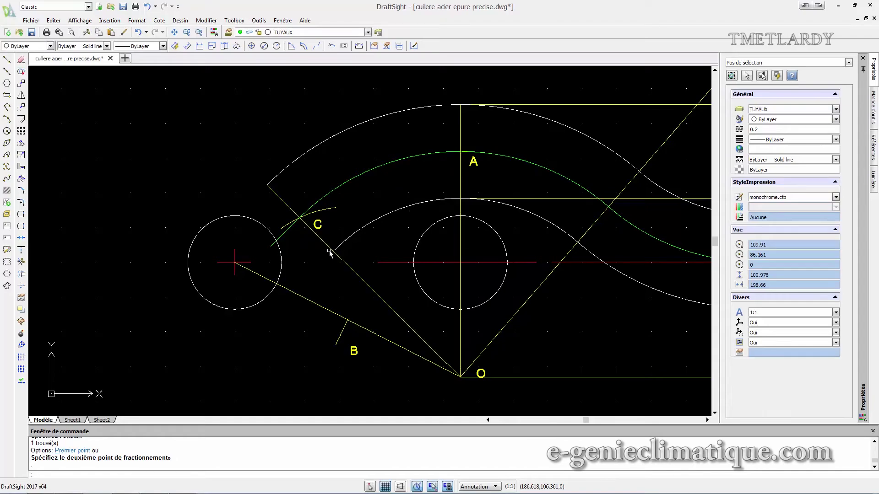
click(283, 280)
click(7, 60)
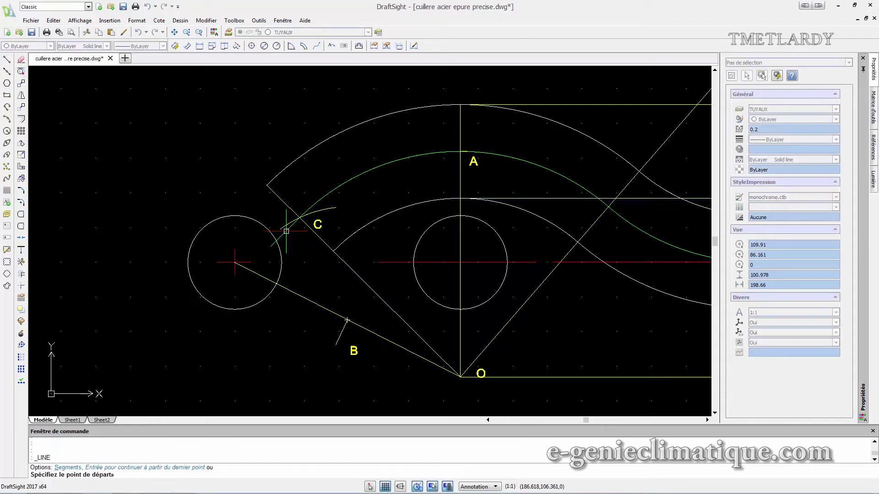
click(333, 251)
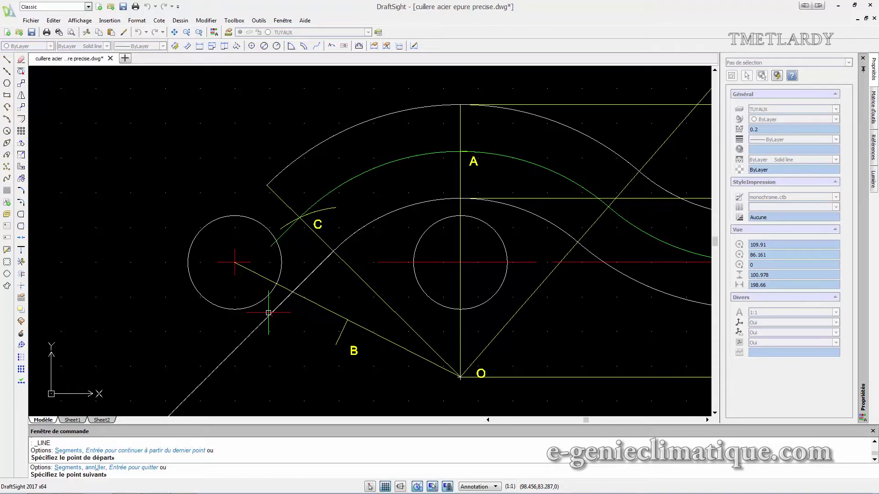
click(270, 314)
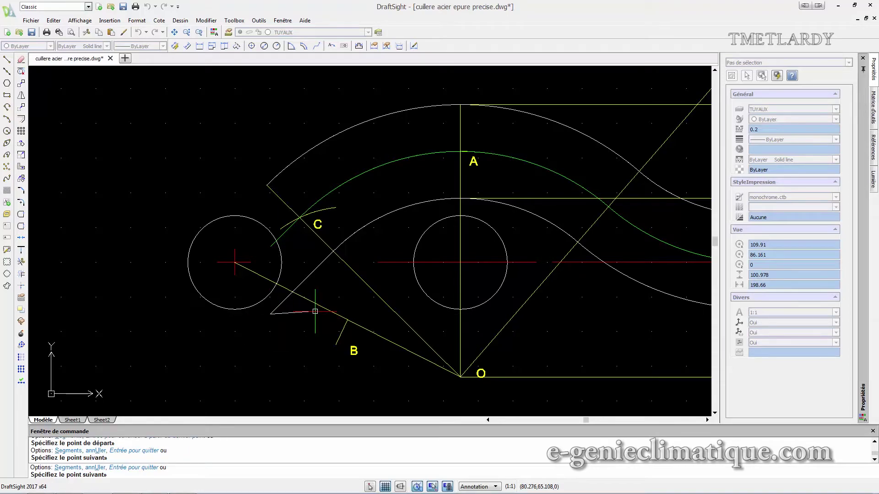
key(Escape)
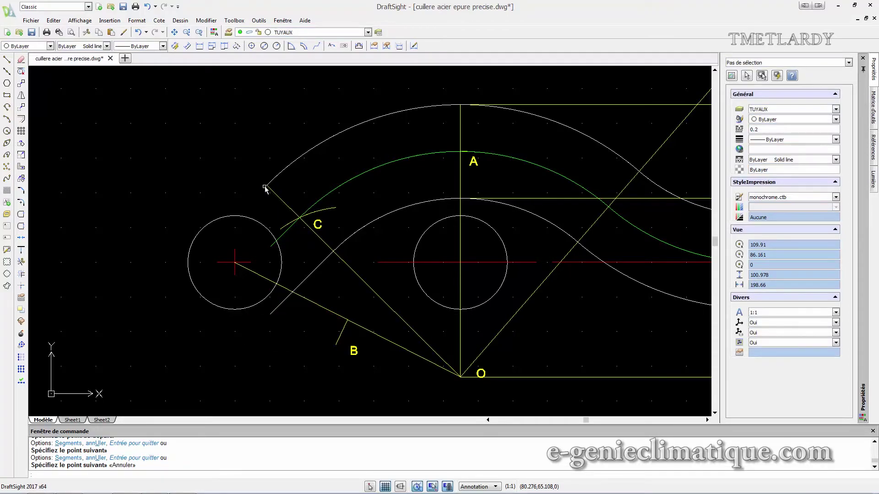
Draw a straight extension about 12 long from the outer arc's end on line O–C to the pipe circle nearest C
click(7, 59)
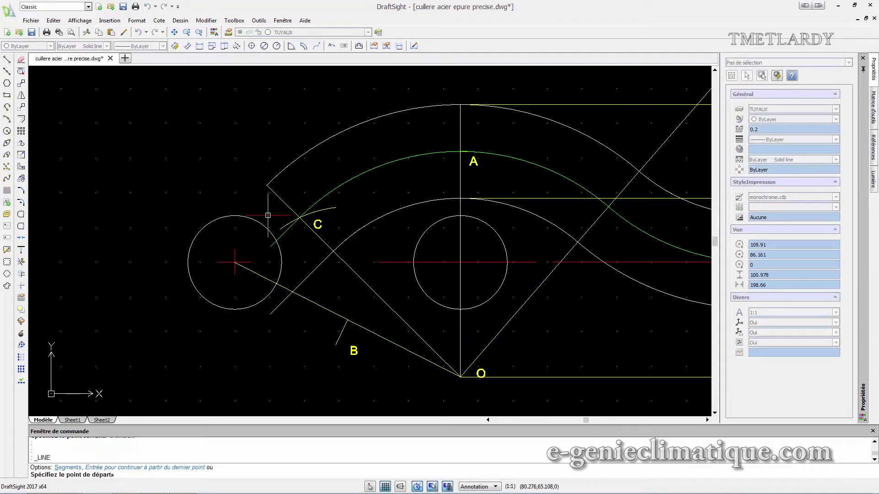
click(266, 186)
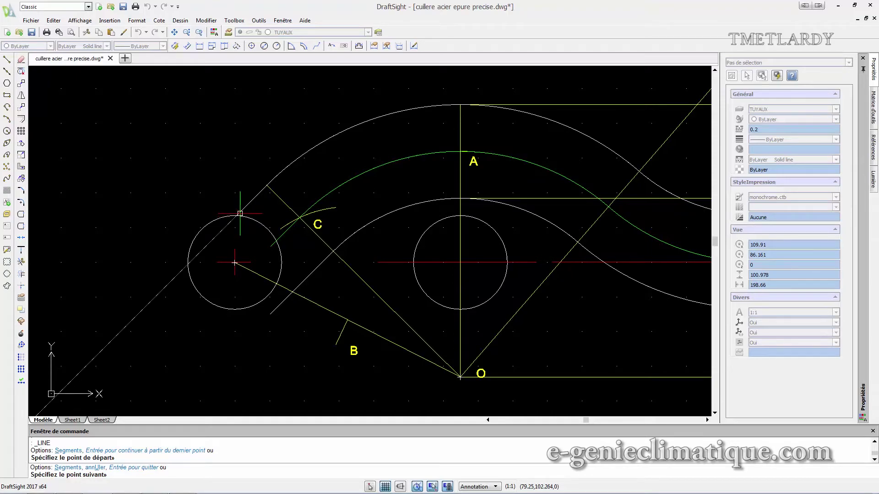
click(239, 213)
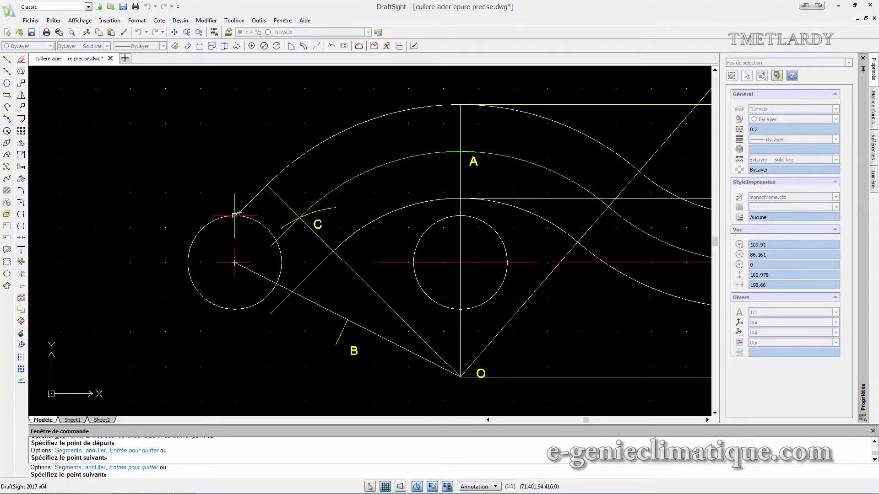
scroll(238, 214, up, 5)
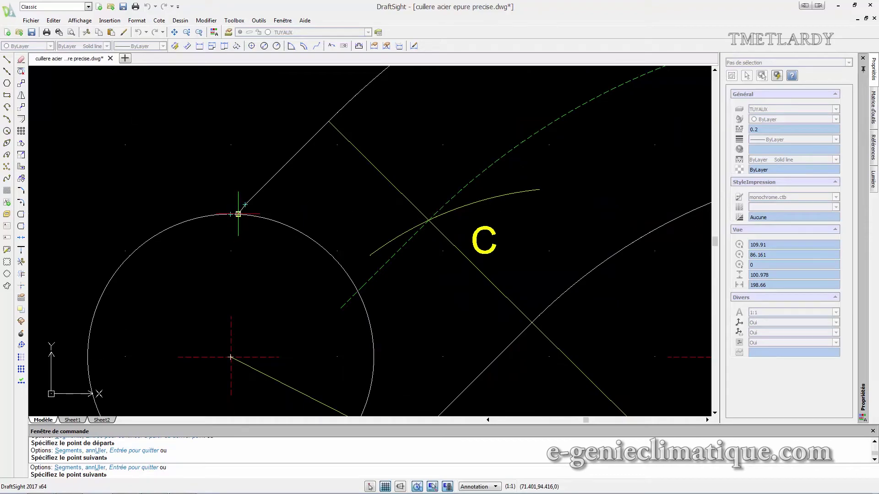
click(235, 213)
scroll(264, 232, down, 4)
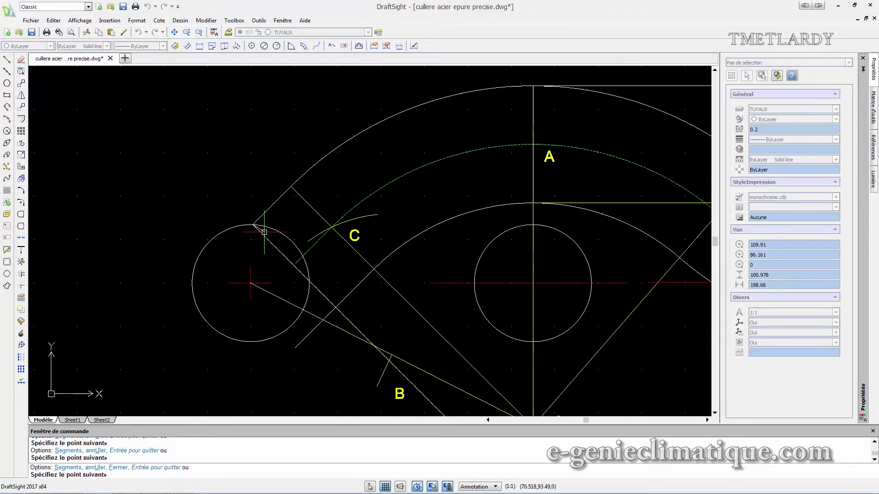
key(Escape)
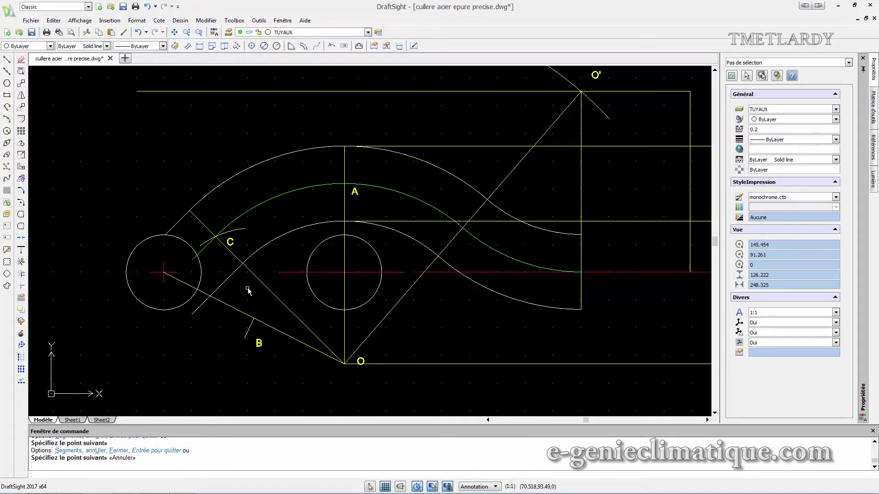
mouse_move(247, 291)
middle_down()
mouse_move(359, 281)
mouse_move(259, 301)
middle_up()
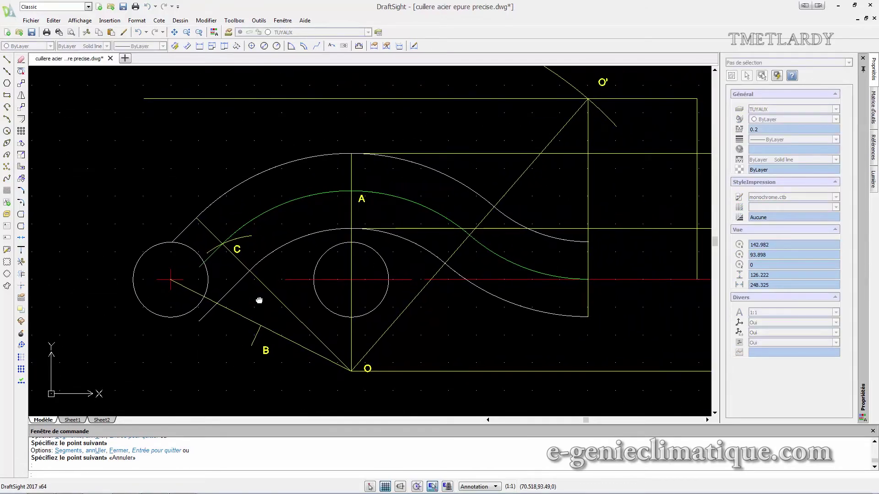
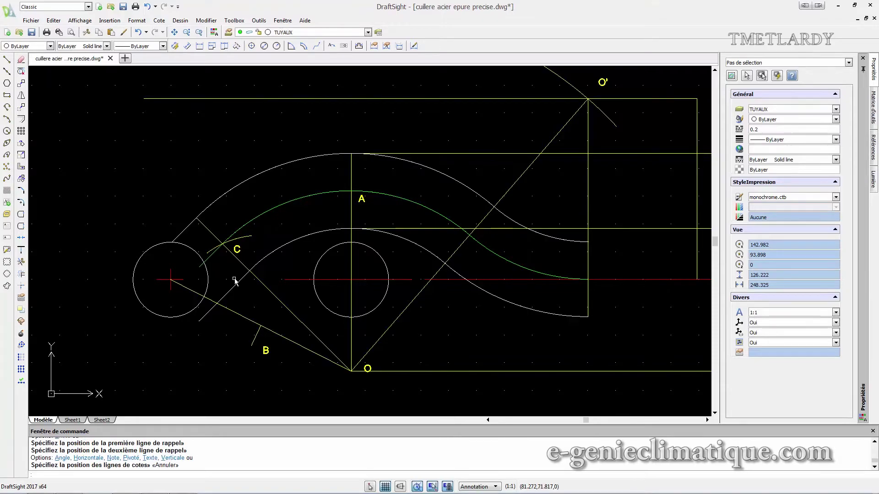
Add a diameter dimension to the pipe circle nearest C, placing its text outside the circle on the upper-left side
click(159, 20)
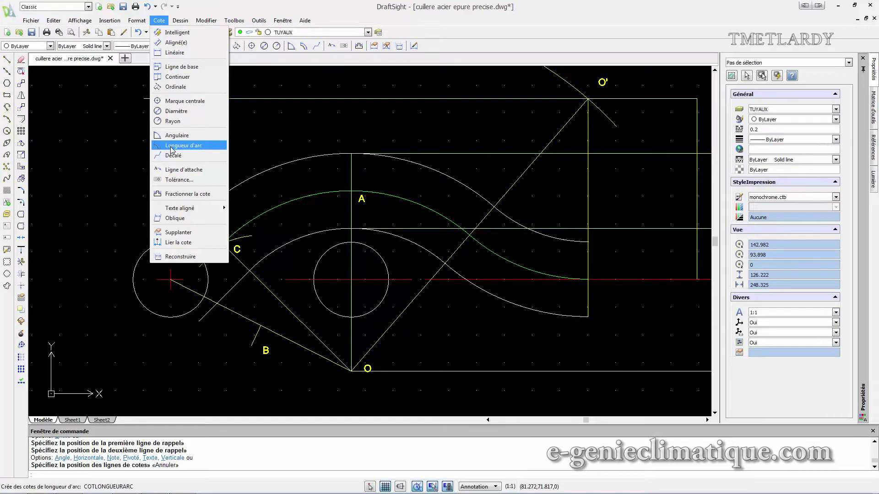
click(168, 113)
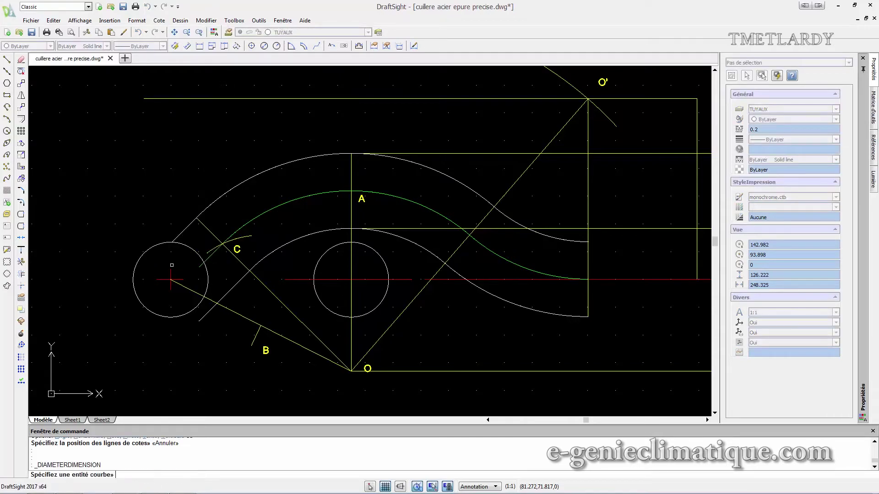
click(152, 245)
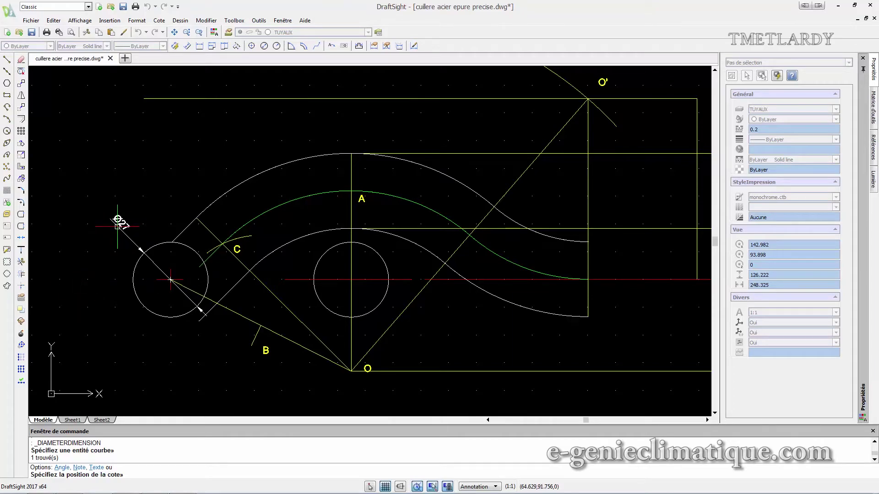
click(116, 222)
click(319, 33)
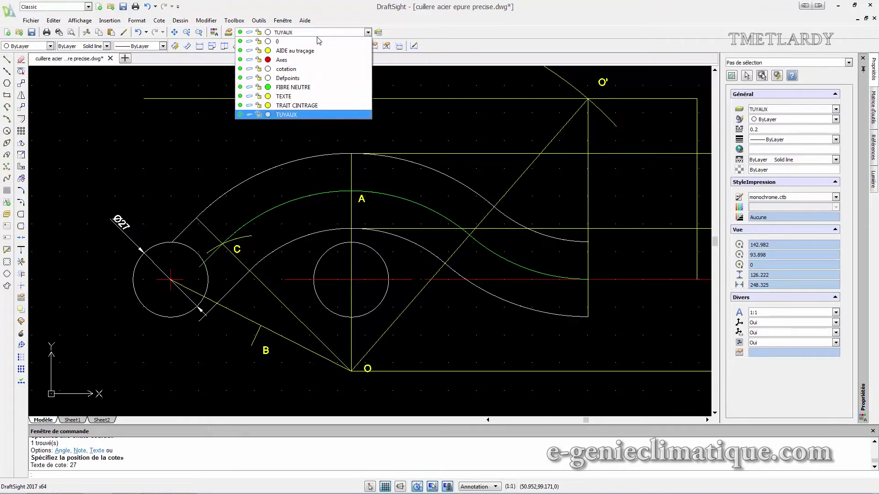
click(327, 11)
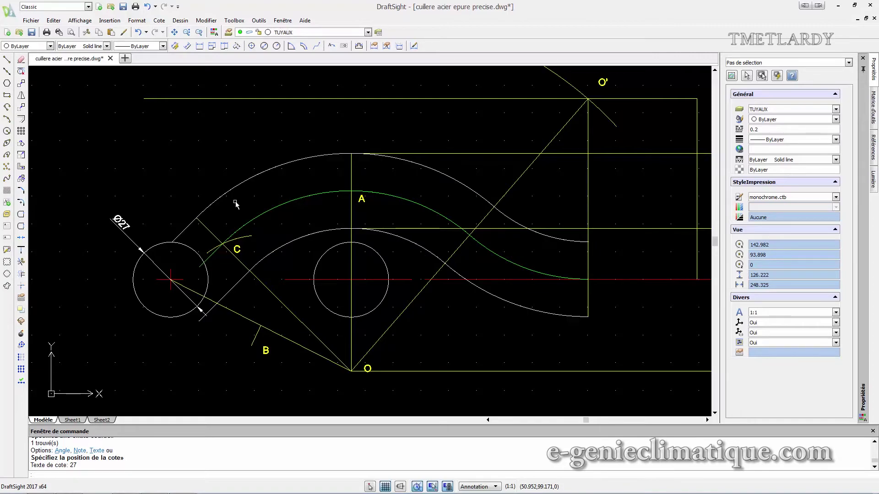
click(159, 20)
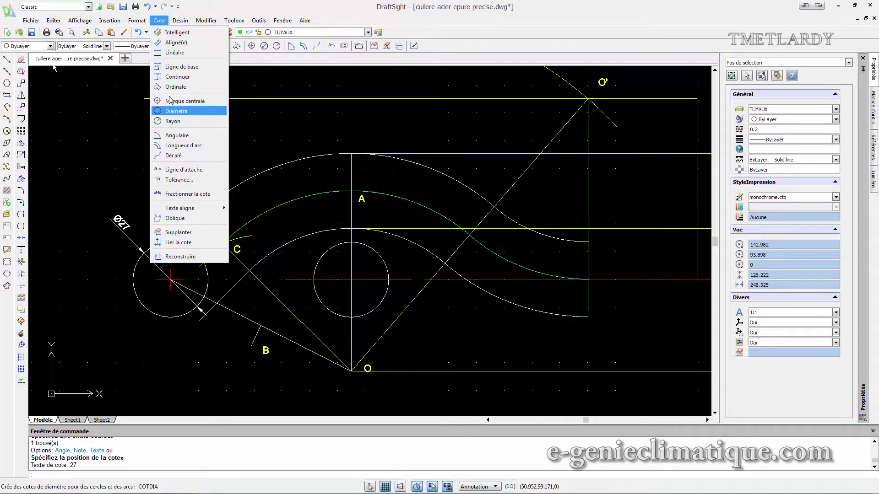
click(174, 54)
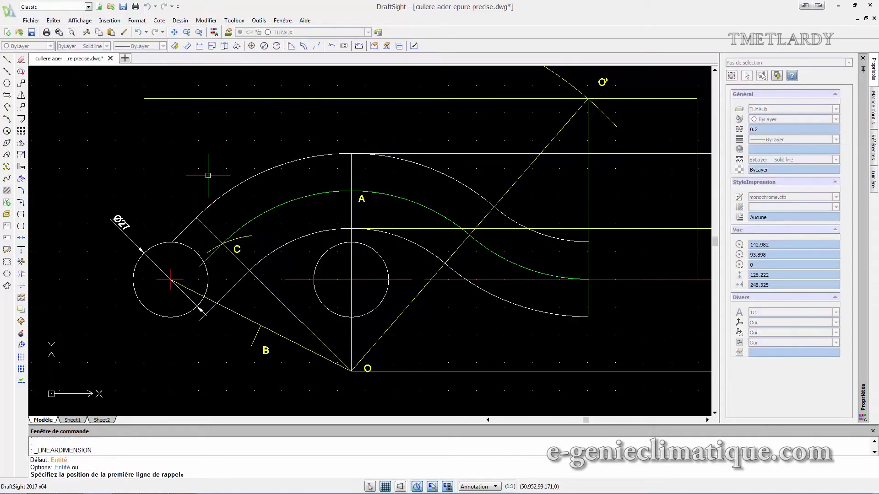
click(211, 205)
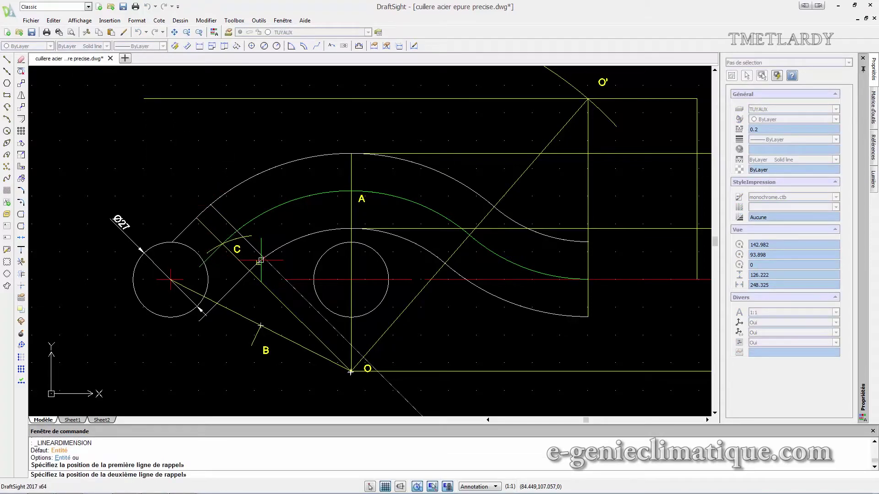
key(Escape)
Check the pipe's width between its two straight extensions near C with an aligned dimension, cancelling before placing it
click(159, 20)
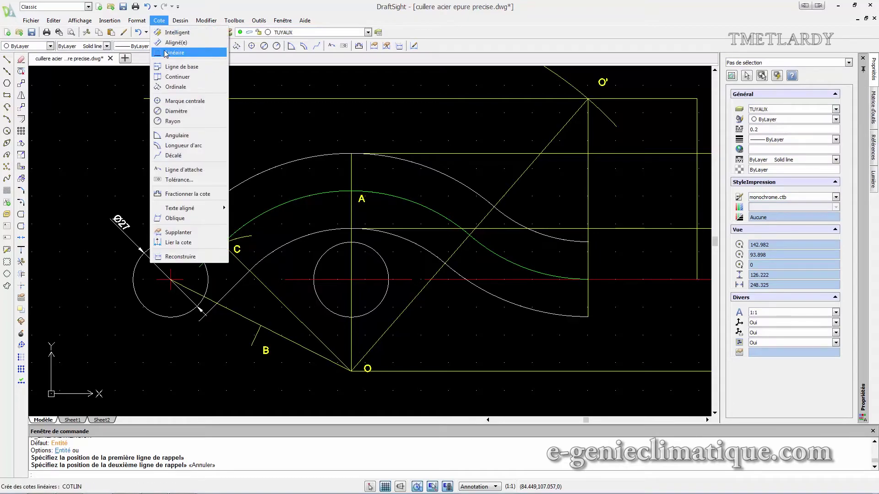
click(175, 42)
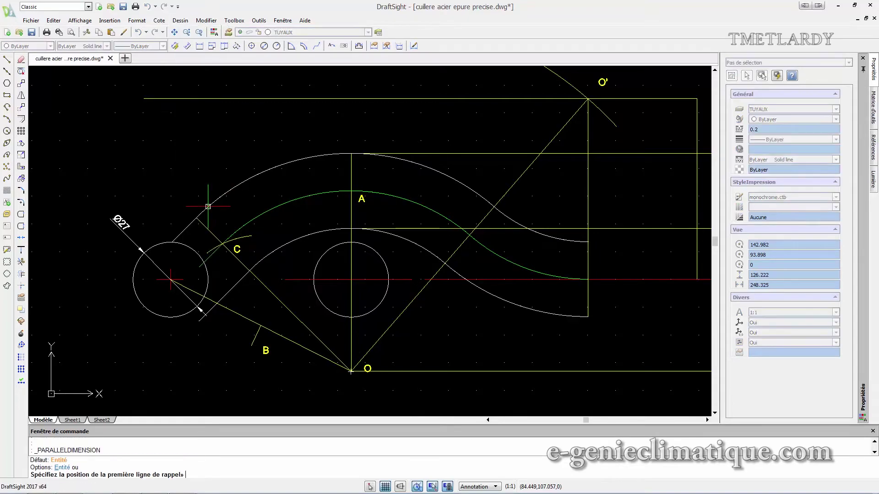
click(185, 229)
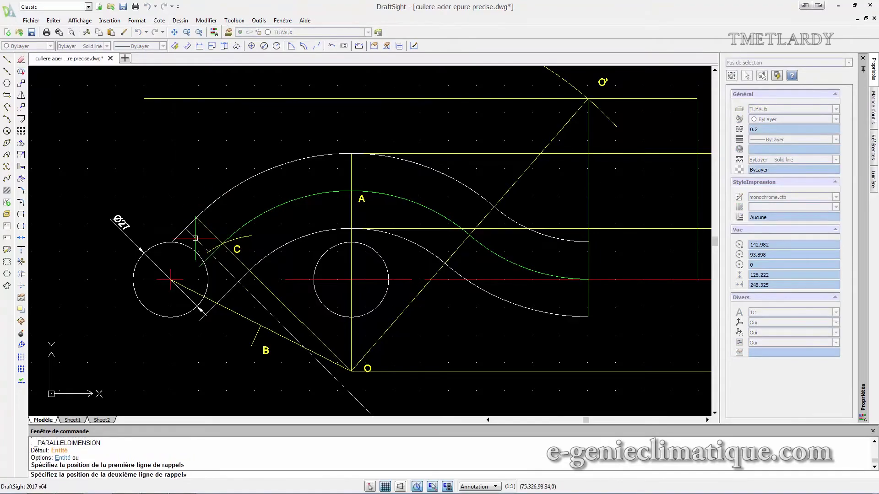
click(238, 281)
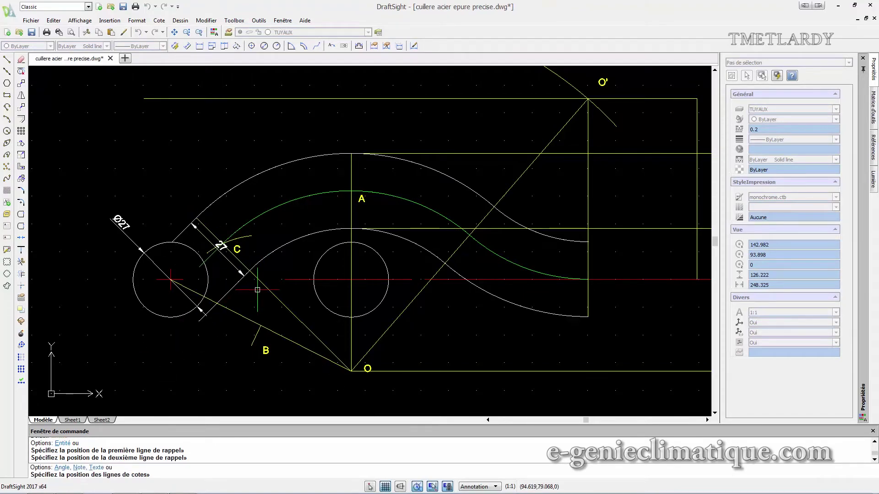
key(Escape)
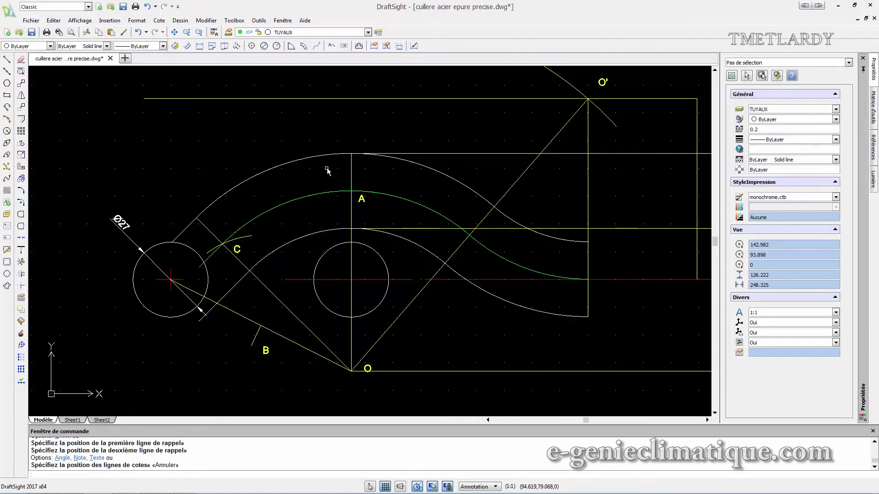
Add an aligned dimension between the inner and outer arcs along the vertical line O–A
click(158, 20)
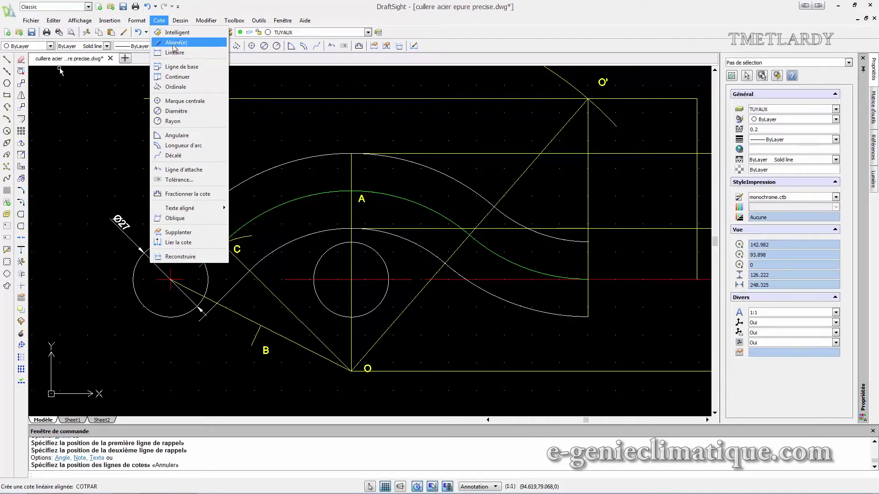
click(175, 42)
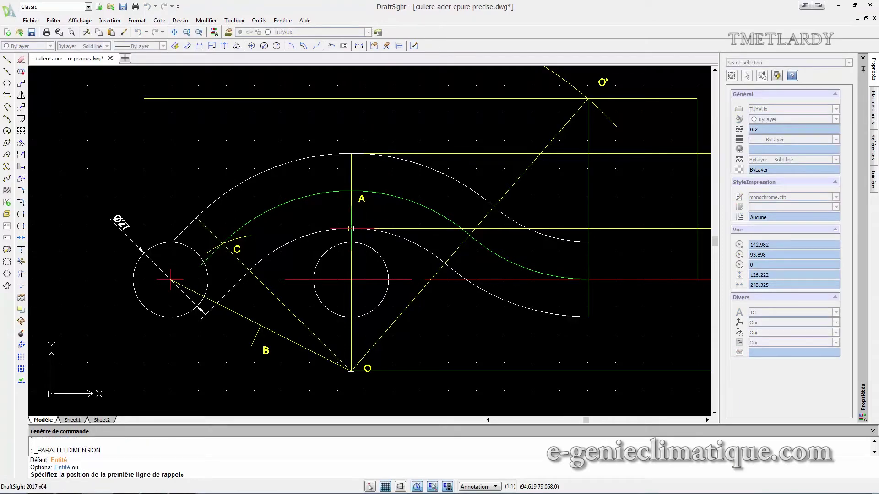
click(351, 228)
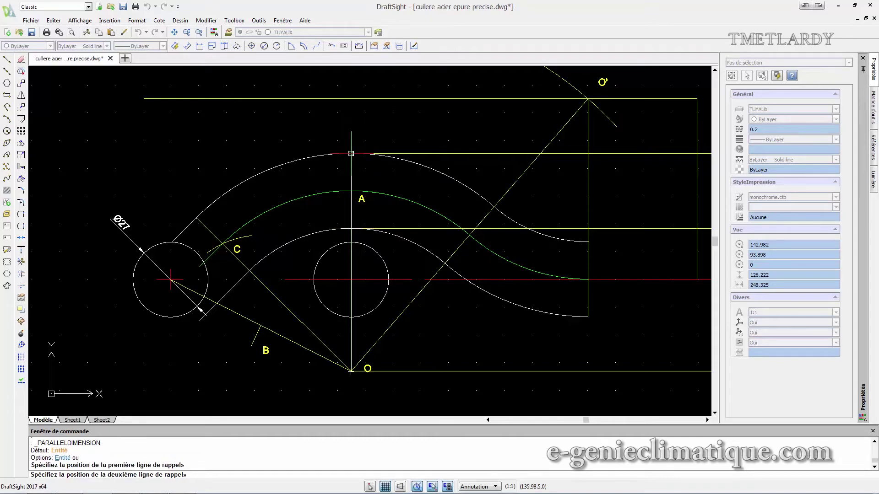
click(351, 153)
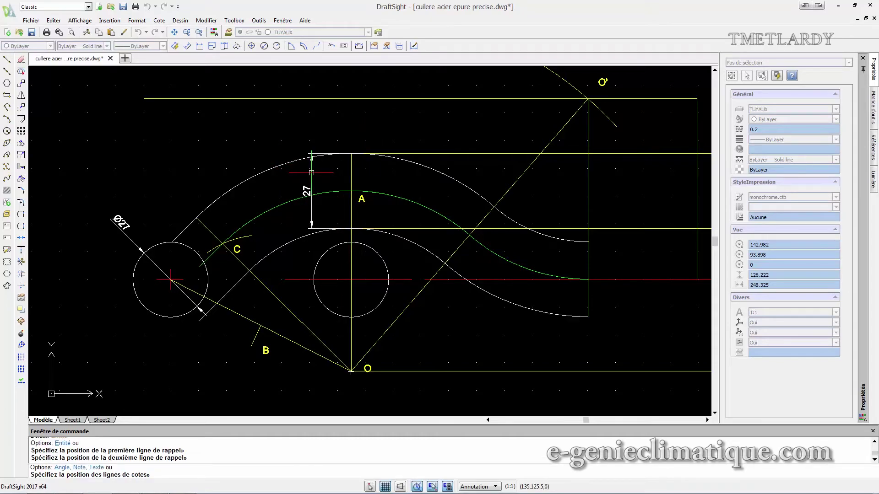
click(351, 181)
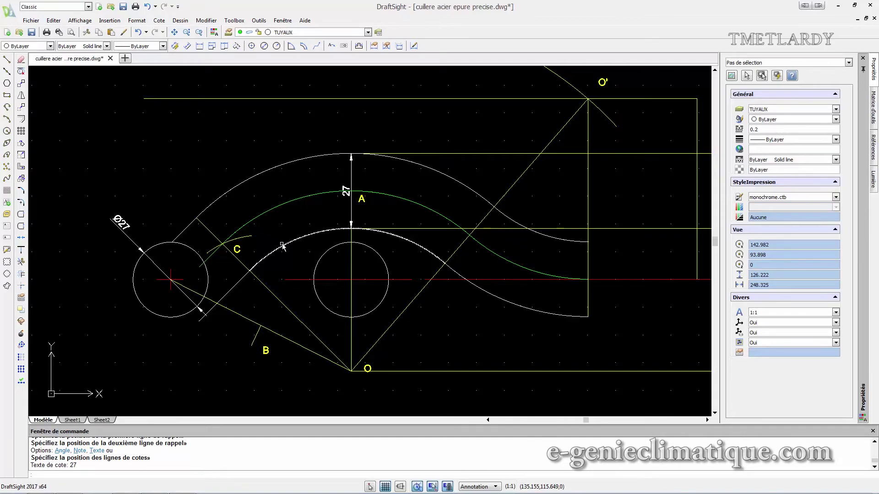
Draw a horizontal line about 60 long on layer TUYAUX from the upper pipe edge's end on the vertical below O', extending it away from the bend
scroll(365, 238, down, 2)
scroll(366, 239, up, 2)
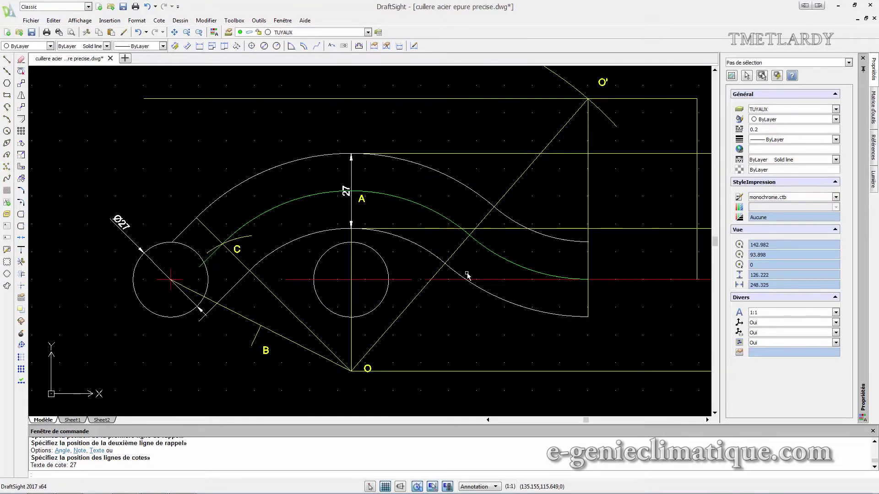
mouse_move(467, 276)
middle_down()
mouse_move(399, 271)
mouse_move(436, 279)
mouse_move(403, 280)
middle_up()
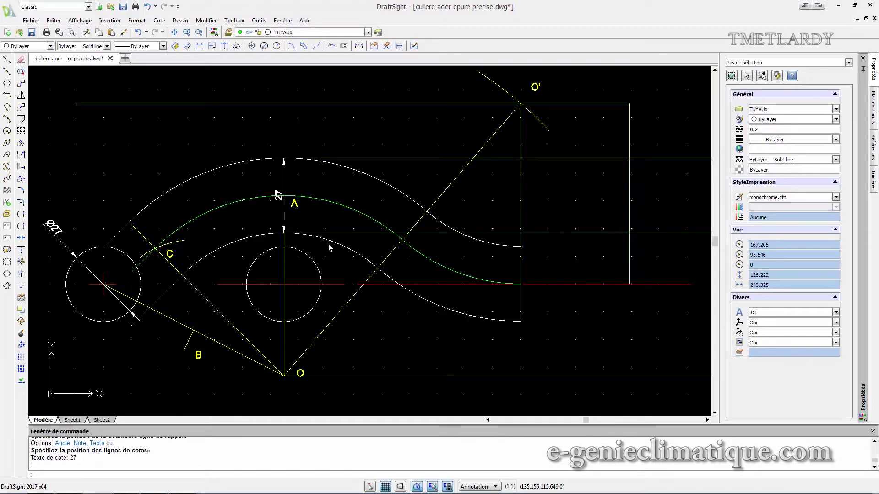
scroll(502, 273, down, 2)
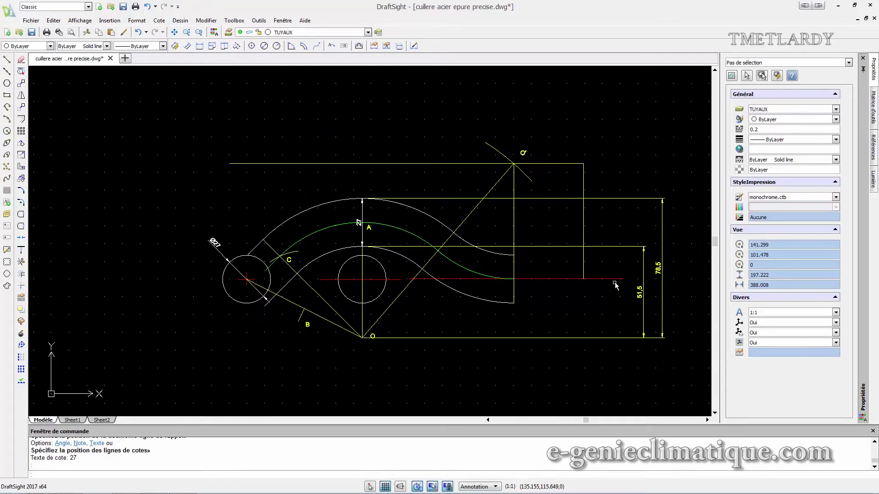
middle_drag(623, 298, 452, 295)
click(289, 32)
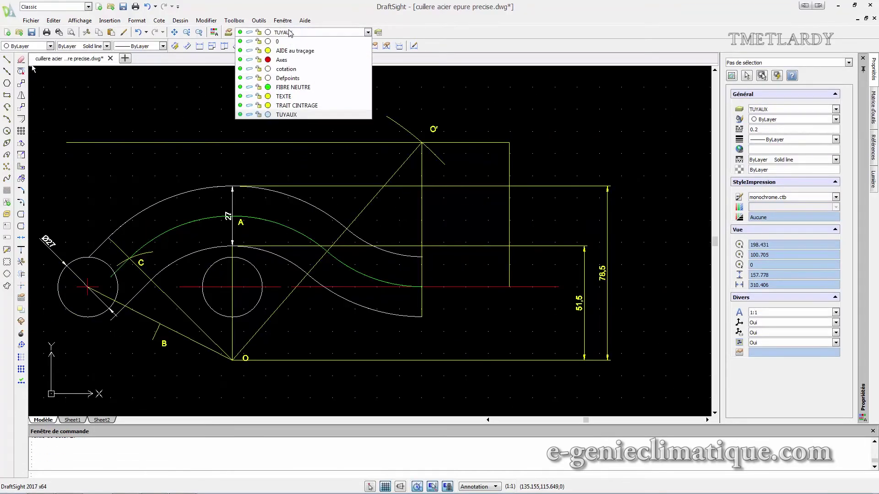
click(303, 117)
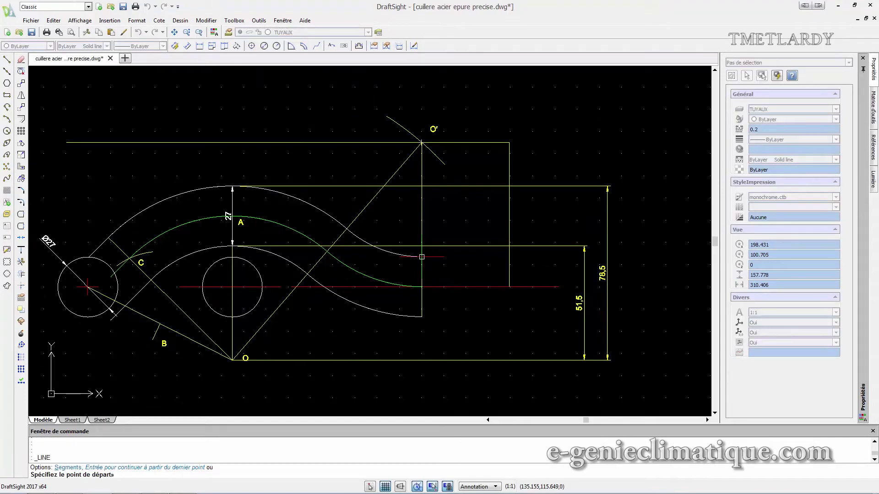
click(421, 256)
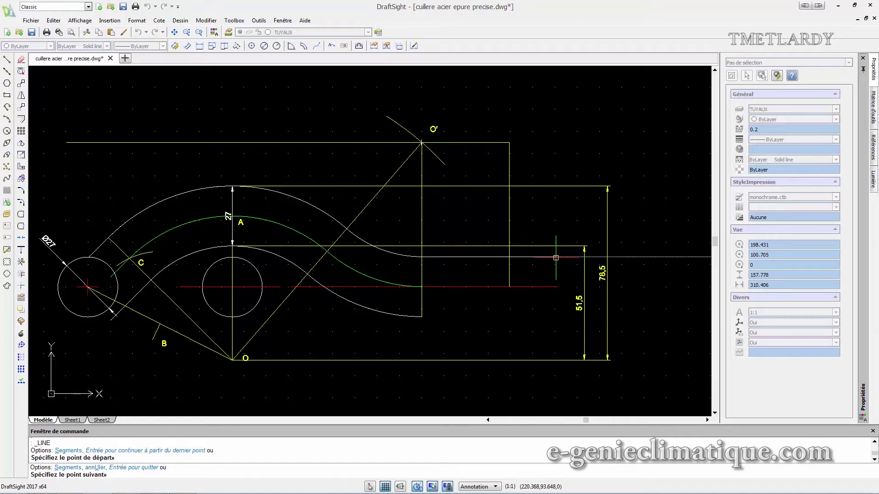
click(555, 256)
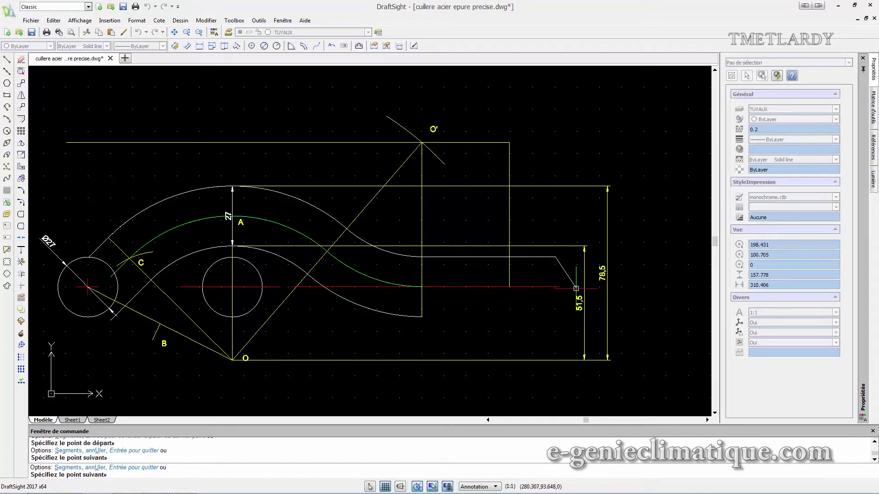
key(Escape)
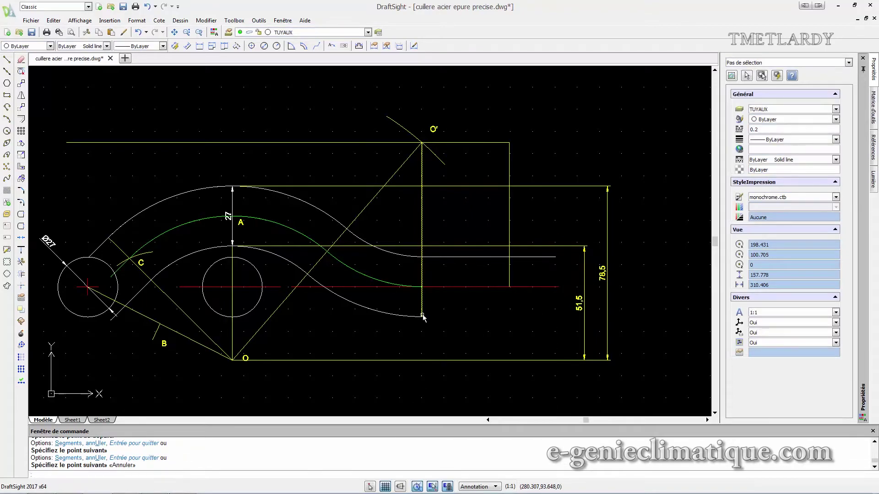
Draw a horizontal line about 60 long on layer TUYAUX, extending the lower pipe edge from its end on the vertical below O'
click(8, 64)
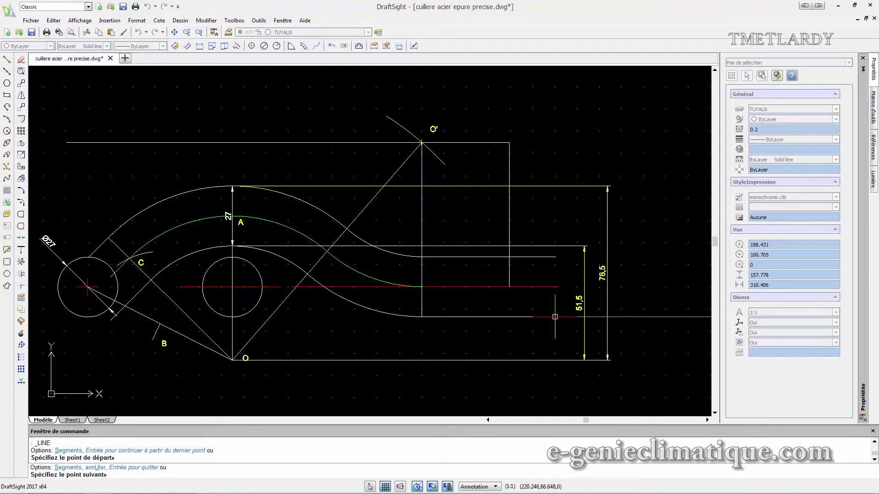
click(554, 316)
Hide the AIDE au traçage and Axes layers
click(297, 32)
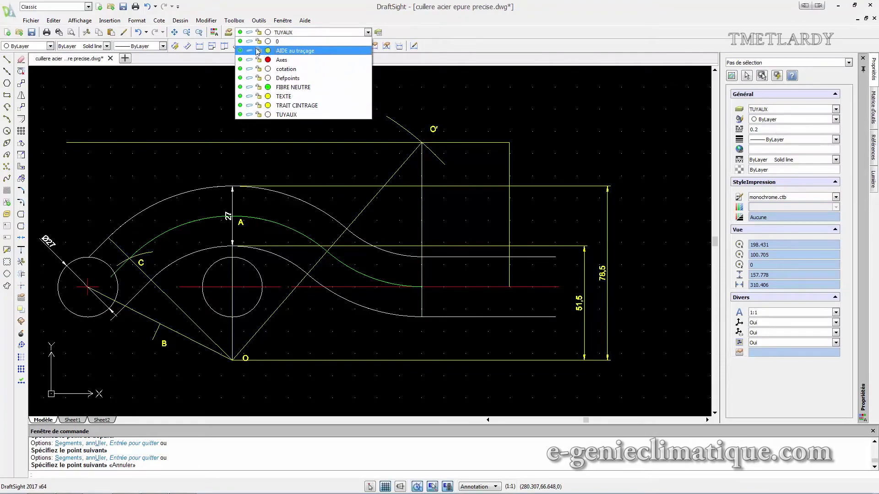
click(240, 50)
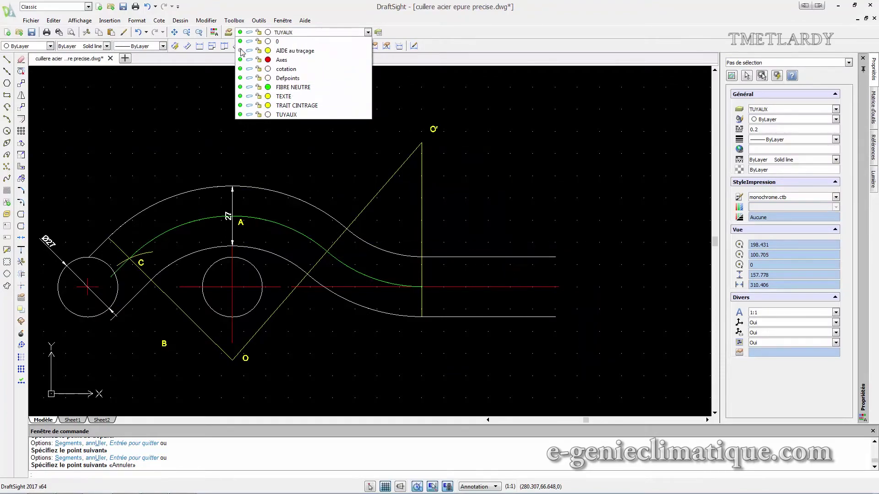
click(240, 51)
click(241, 50)
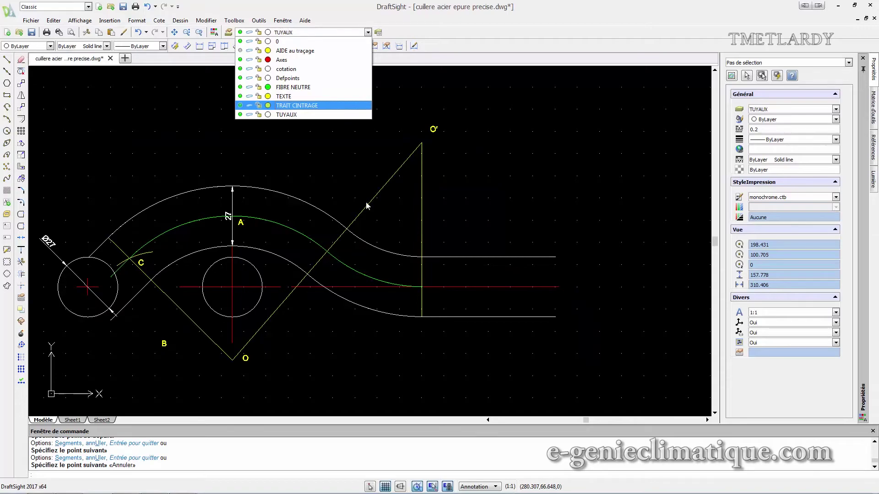
click(241, 60)
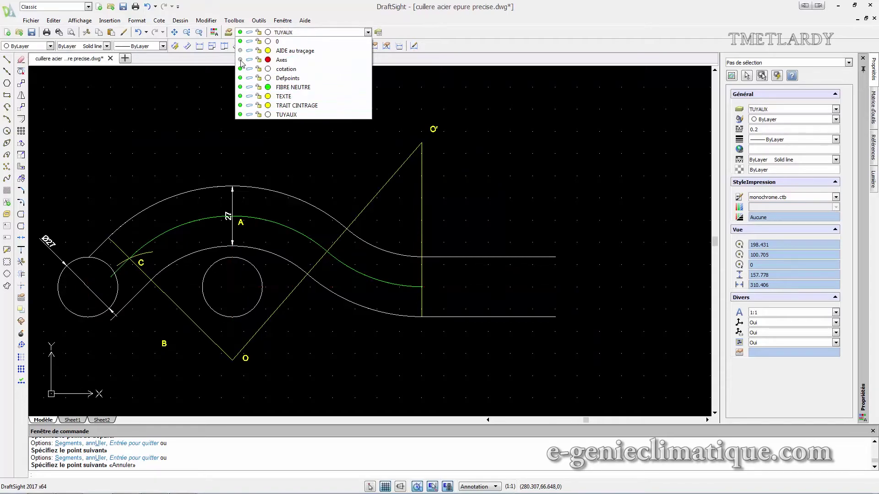
click(241, 60)
click(240, 60)
click(240, 60)
click(241, 60)
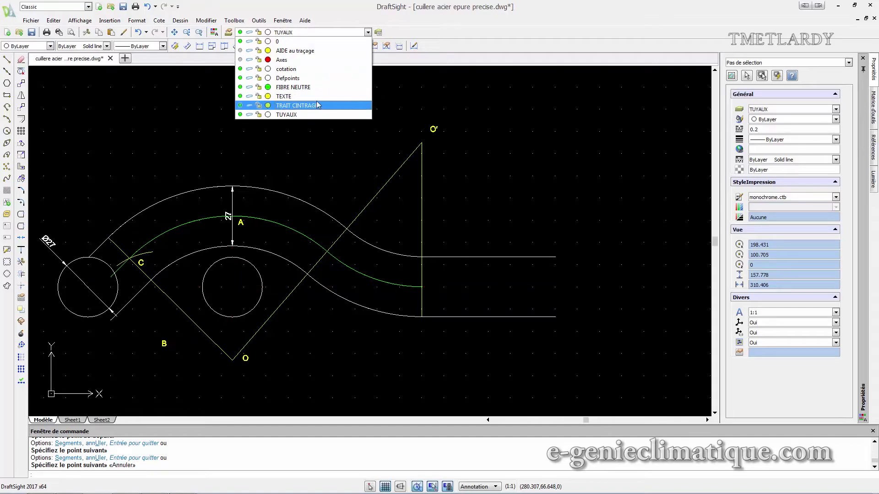
On layer FIBRE NEUTRE, draw a horizontal line about 60 long from the neutral fibre's end, stopping level with the straight pipe edges
click(297, 88)
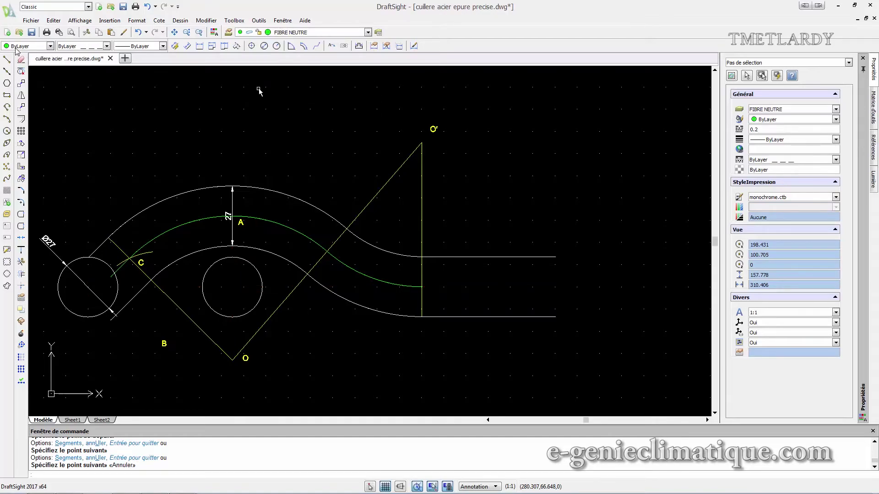
click(7, 60)
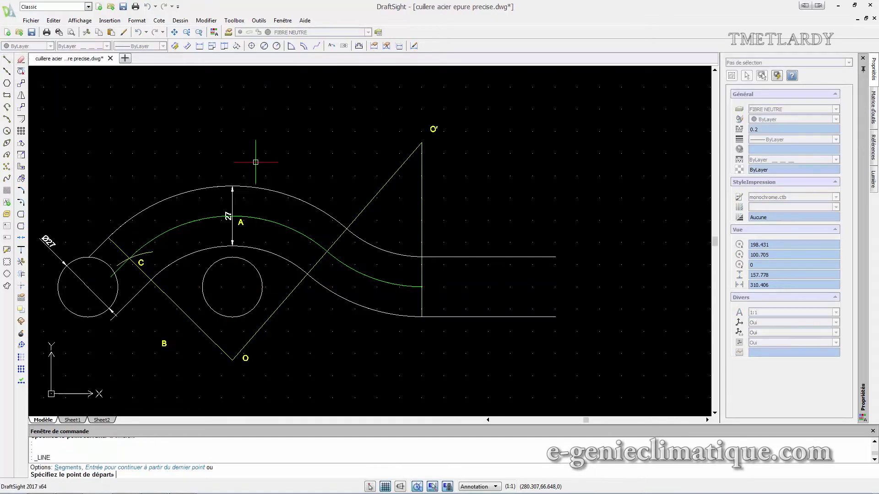
click(421, 286)
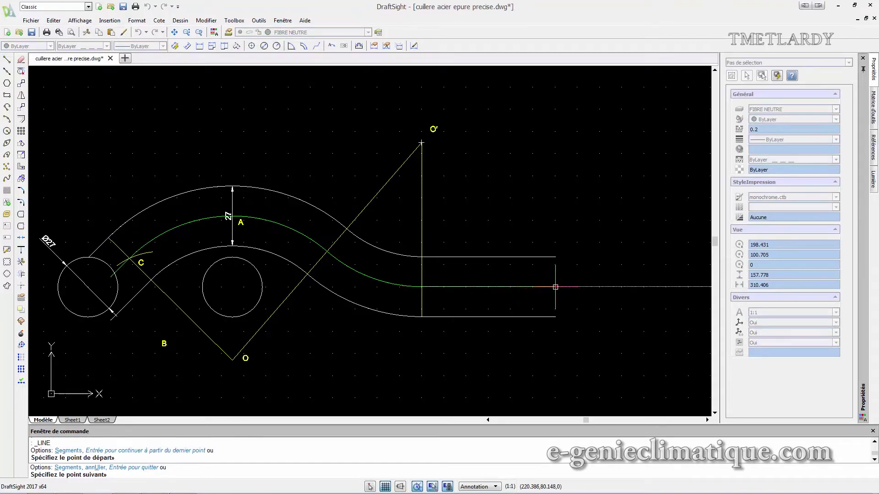
click(555, 286)
key(Return)
scroll(305, 209, down, 1)
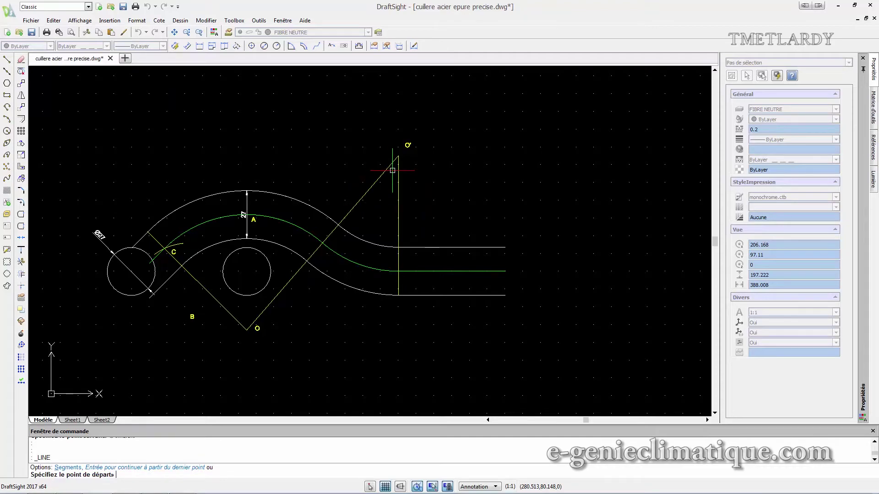
scroll(409, 179, up, 3)
Mark centre O' with short line strokes on layer FIBRE NEUTRE
click(6, 59)
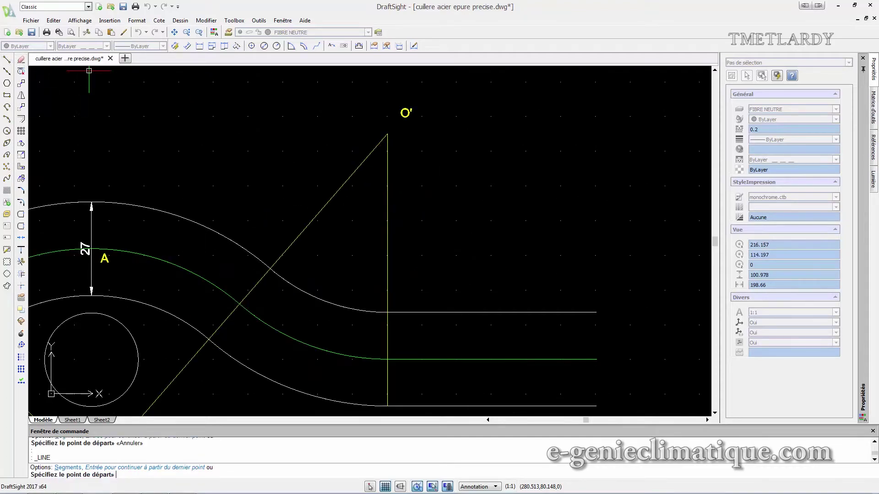
click(387, 134)
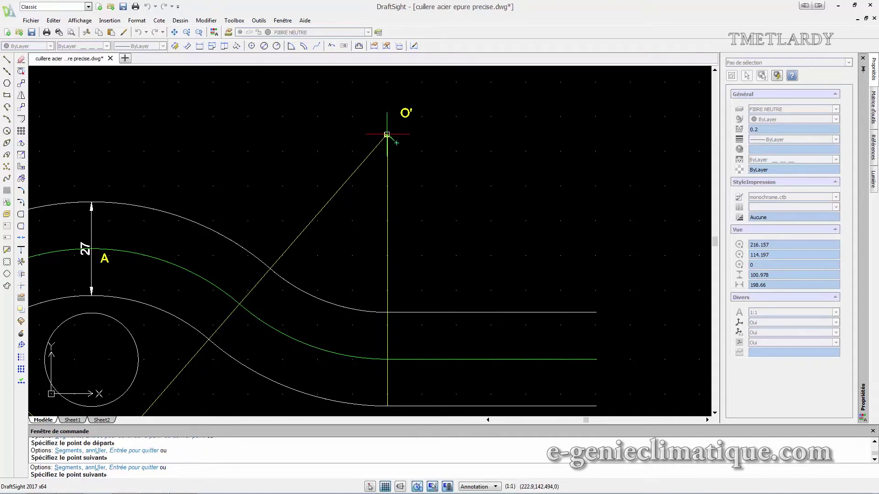
click(387, 135)
click(393, 129)
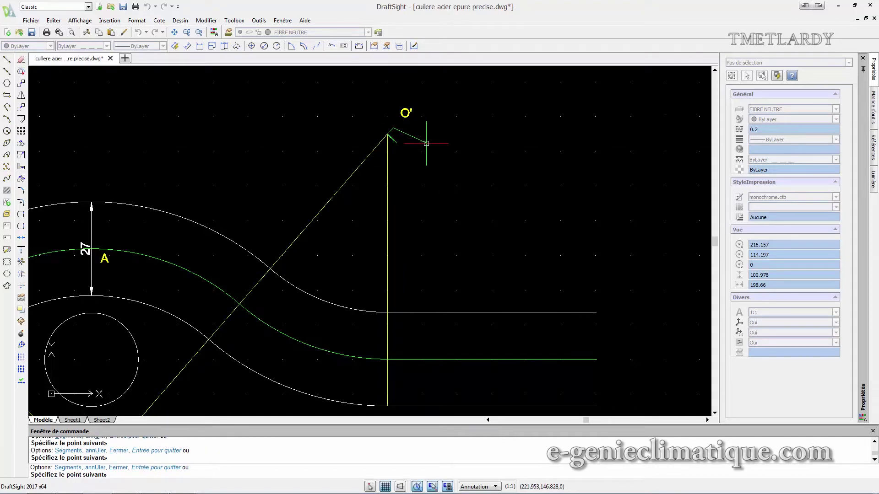
key(Escape)
scroll(408, 151, down, 3)
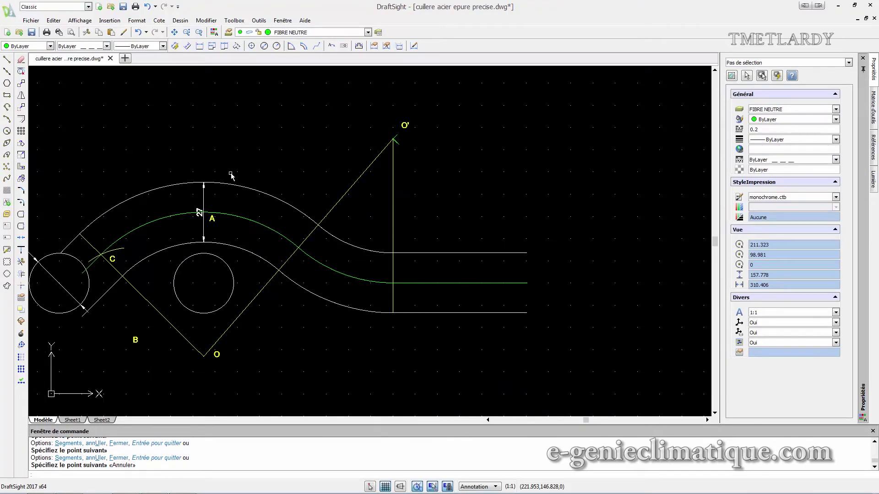
scroll(231, 175, down, 1)
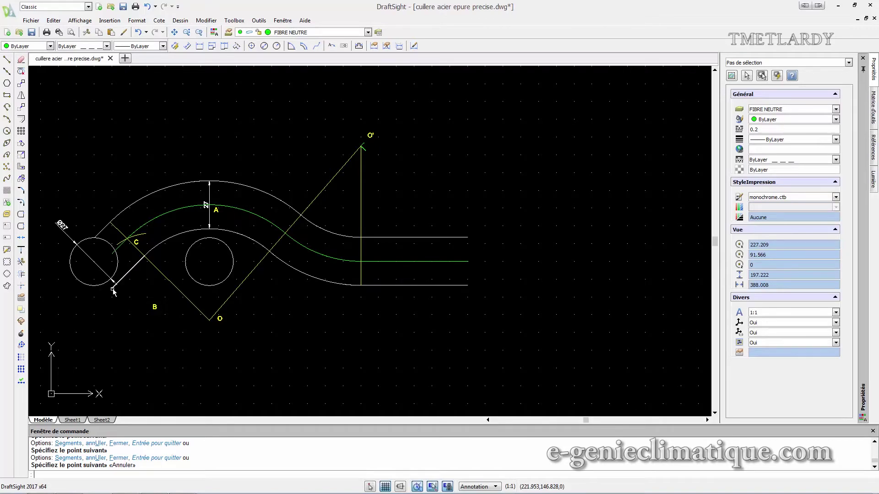
Close the pipe end near C with a perpendicular line on layer TUYAUX, and shorten the inner straight edge to meet it
scroll(98, 238, up, 3)
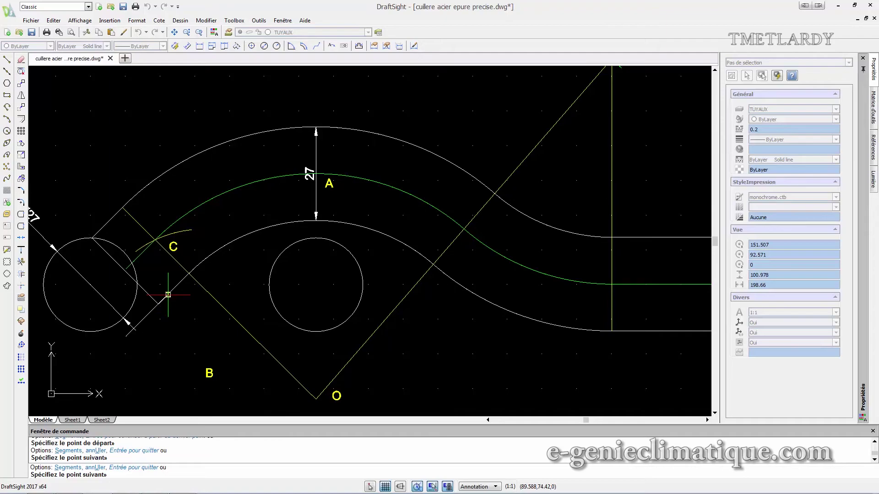
key(Escape)
click(148, 315)
click(125, 336)
click(157, 304)
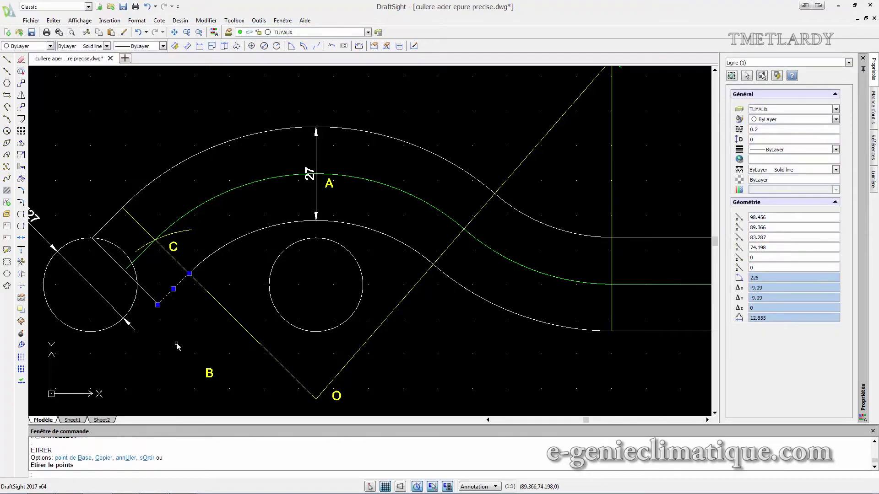
key(Escape)
Split the O–O' line and the vertical below O', leaving a gap in each between the pipe and the O' mark
scroll(153, 334, down, 3)
scroll(154, 337, up, 2)
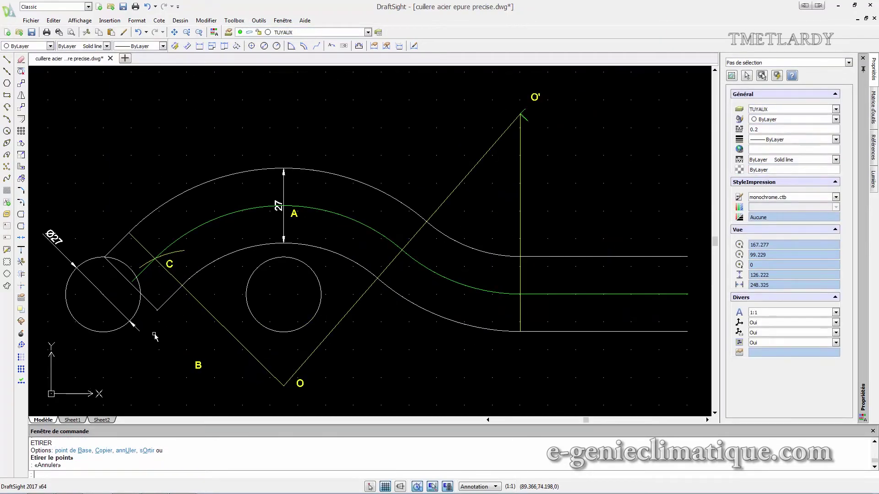
scroll(231, 330, down, 2)
scroll(366, 327, up, 1)
scroll(148, 296, down, 2)
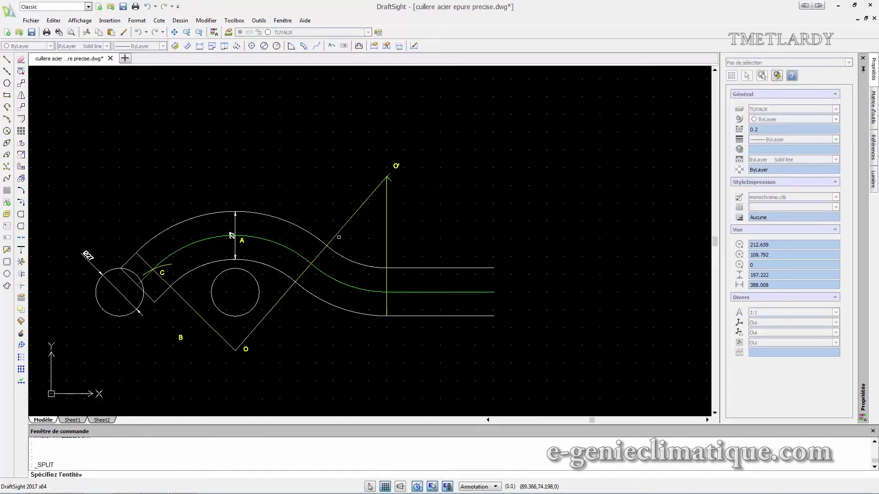
click(339, 238)
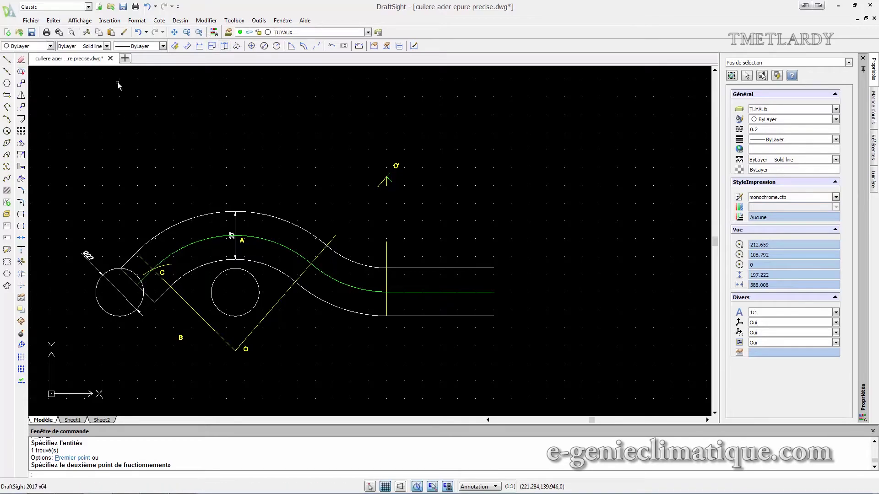
Draw a horizontal line about 291 long on layer TUYAUX, above the bend and the O' mark
click(8, 60)
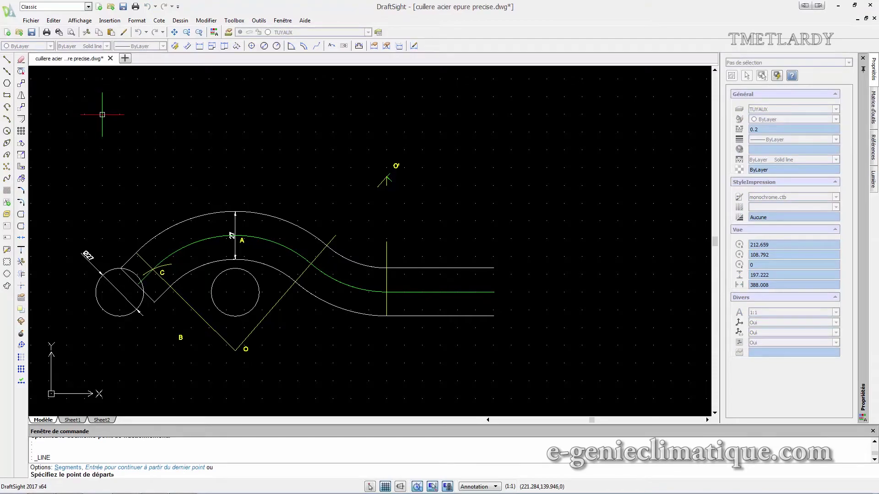
click(103, 151)
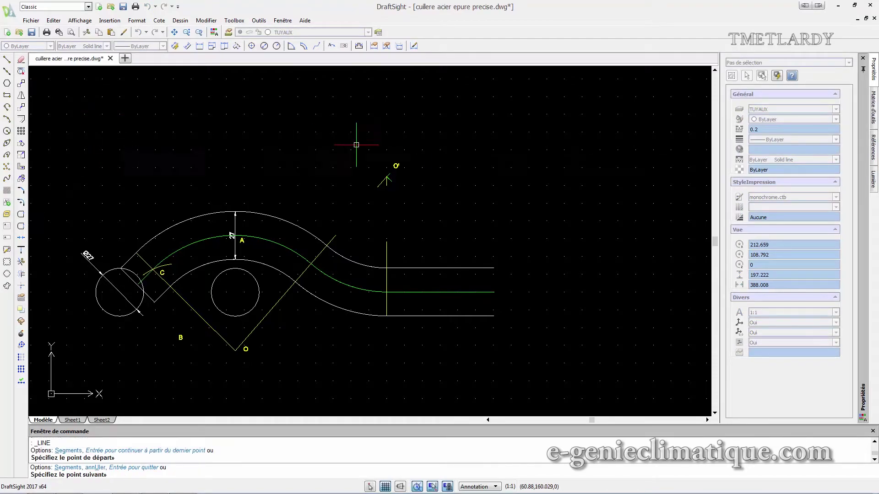
click(621, 151)
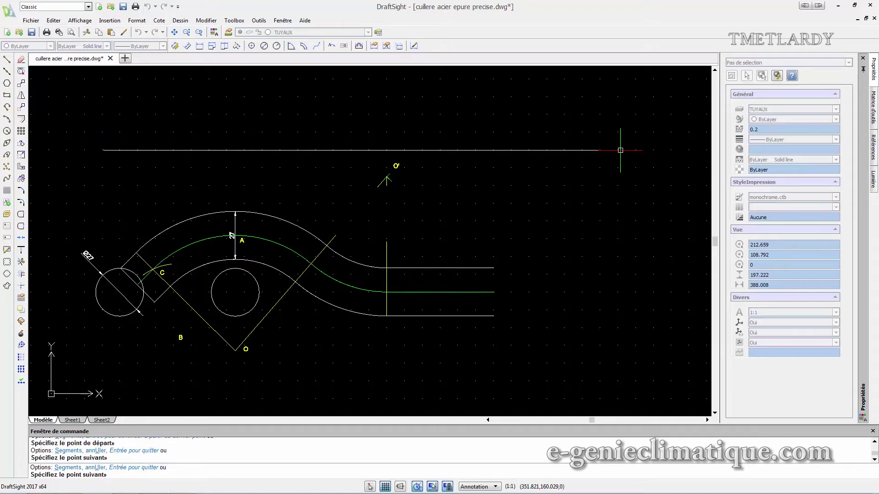
key(Escape)
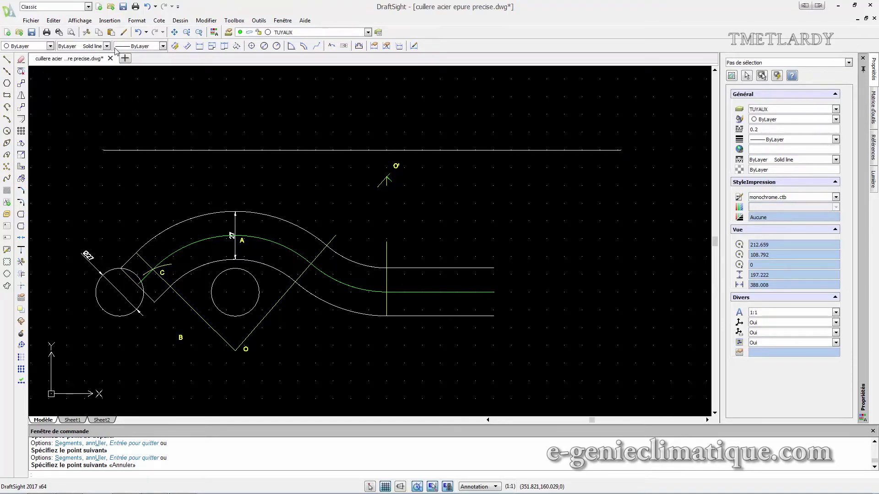
On layer cotation, add an aligned dimension to the outer edge's straight section near C, placing it outside the pipe on the upper-left side
click(283, 34)
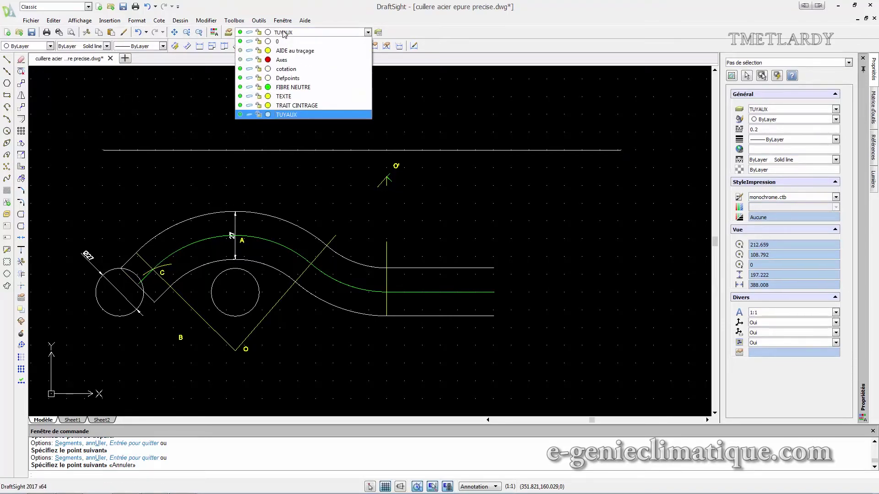
click(286, 70)
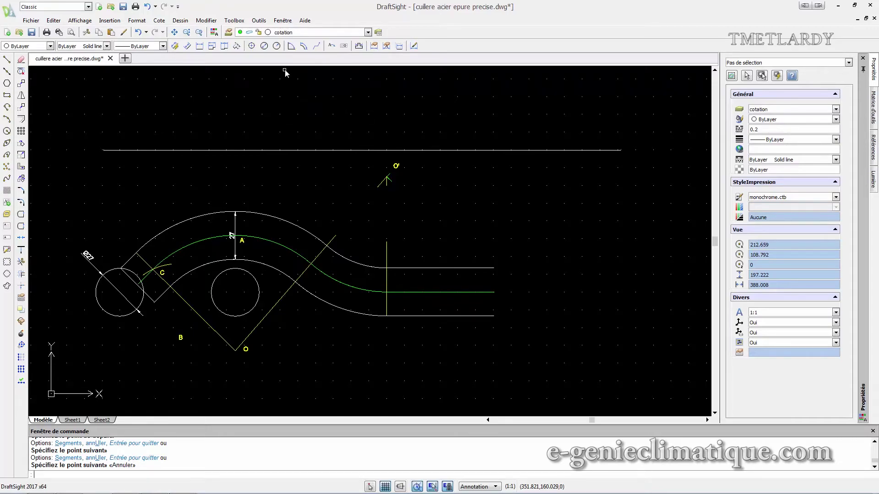
click(159, 22)
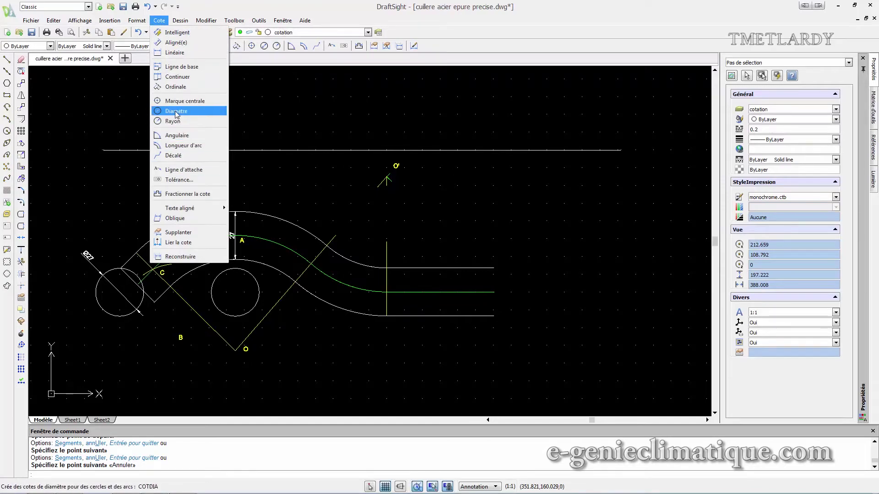
click(176, 42)
click(118, 265)
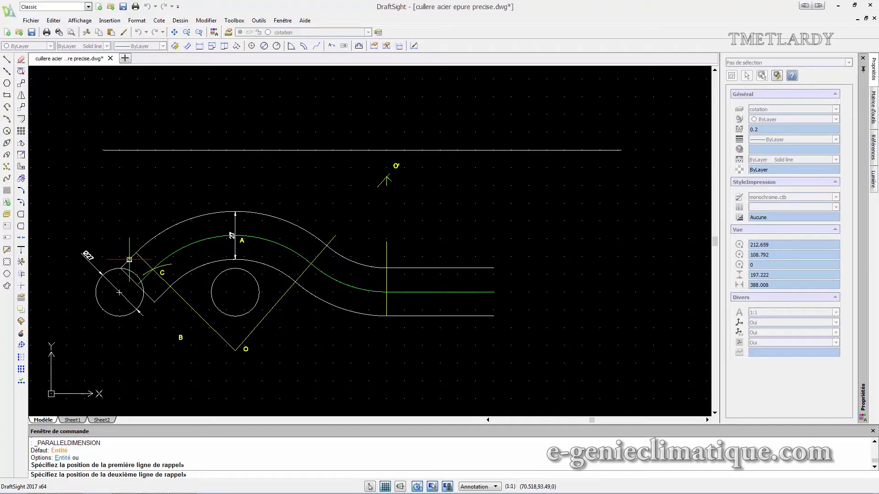
click(121, 242)
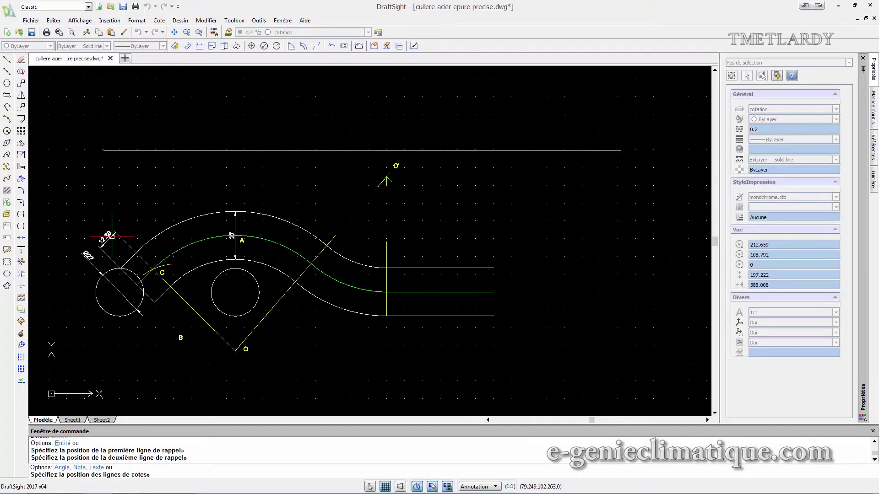
click(111, 231)
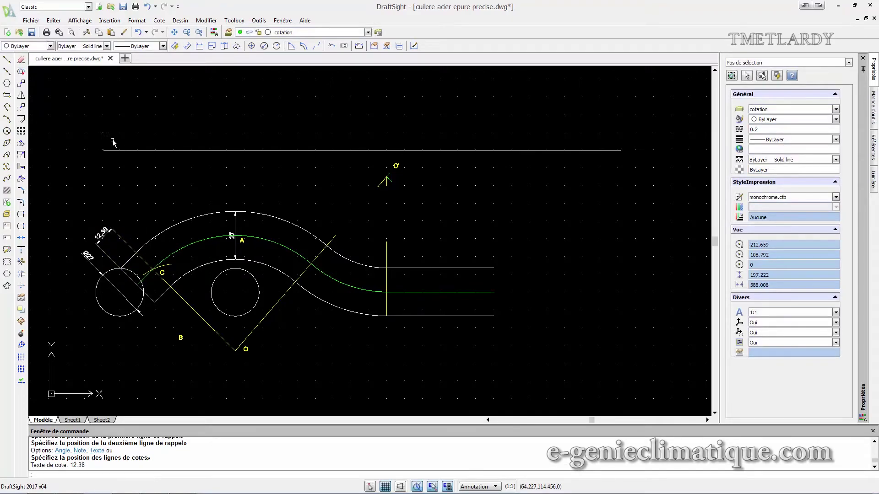
Add an arc length dimension to the neutral fibre's arc from C to the O–O' line, placed above the outer pipe edge, and select it
scroll(53, 380, up, 2)
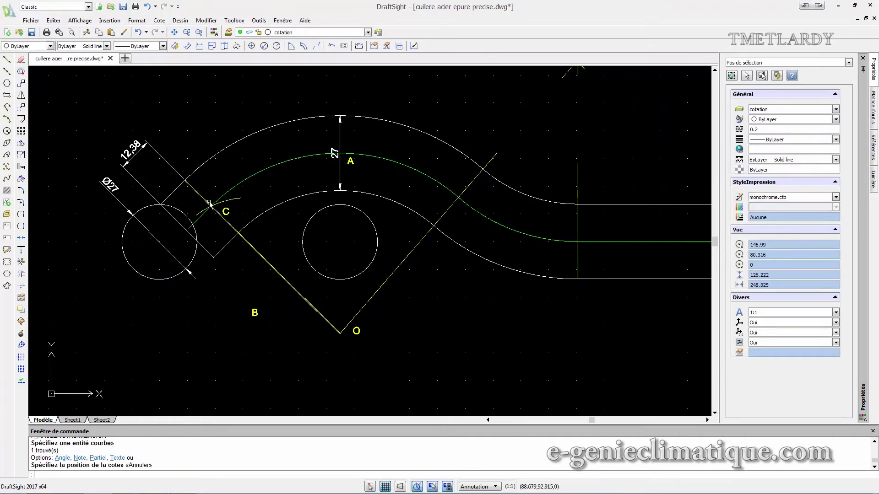
click(250, 182)
click(165, 21)
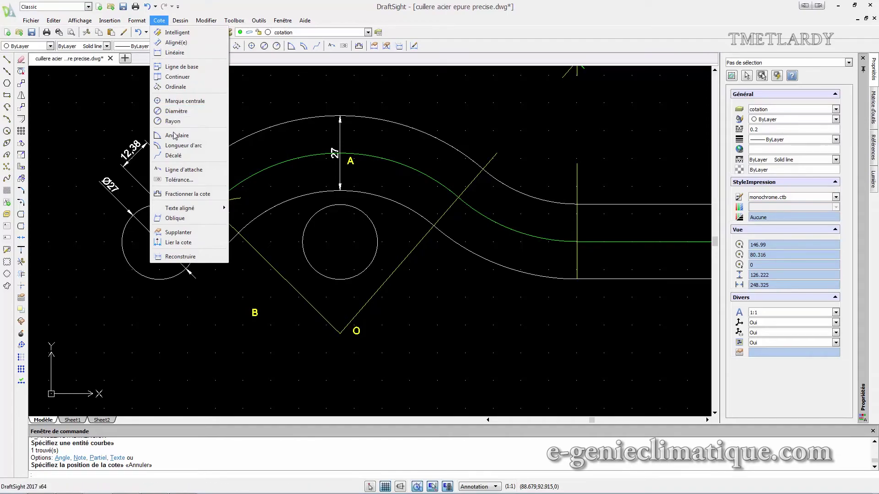
click(184, 145)
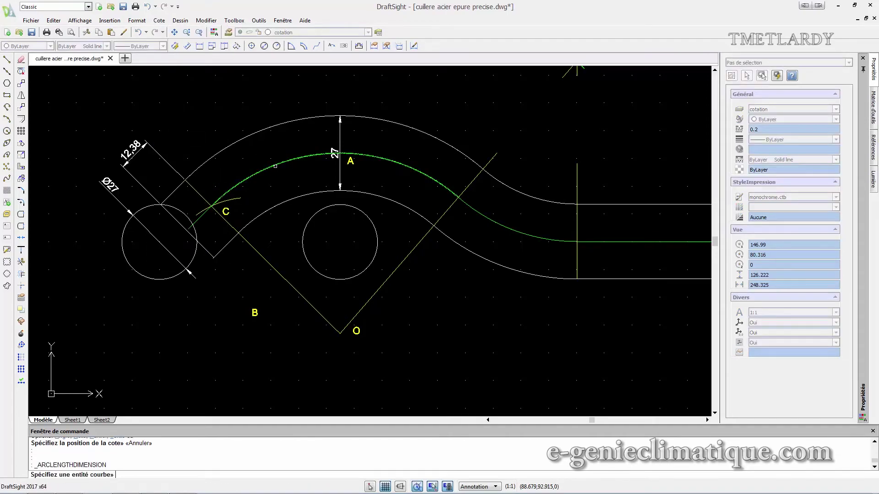
click(334, 156)
click(253, 116)
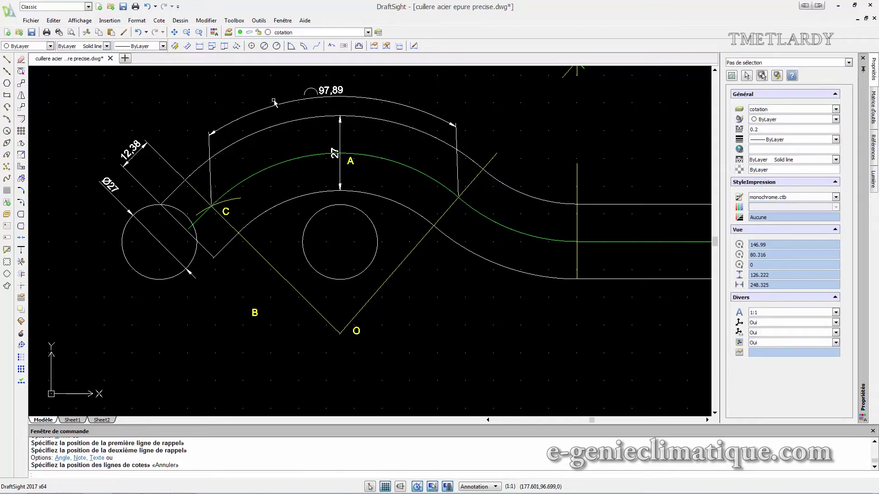
click(319, 95)
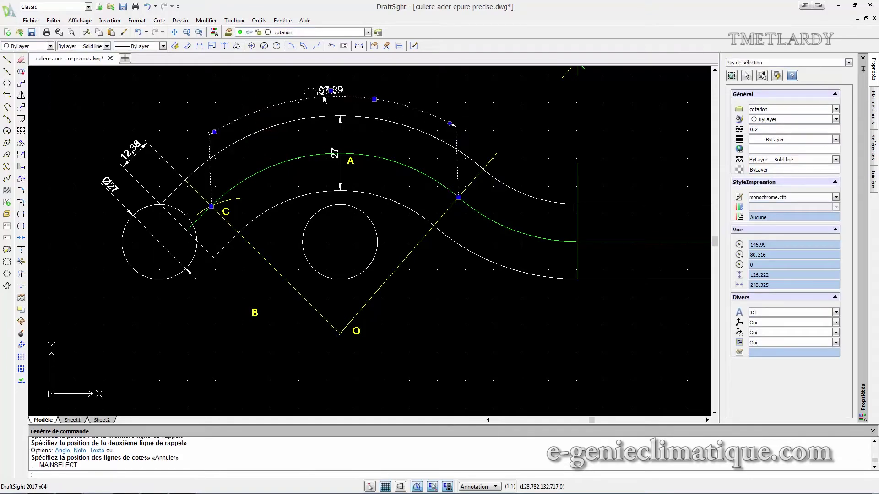
Move the first arc's length dimension farther above the pipe and add an arc length dimension below the neutral fibre's second arc, inside the pipe
click(330, 91)
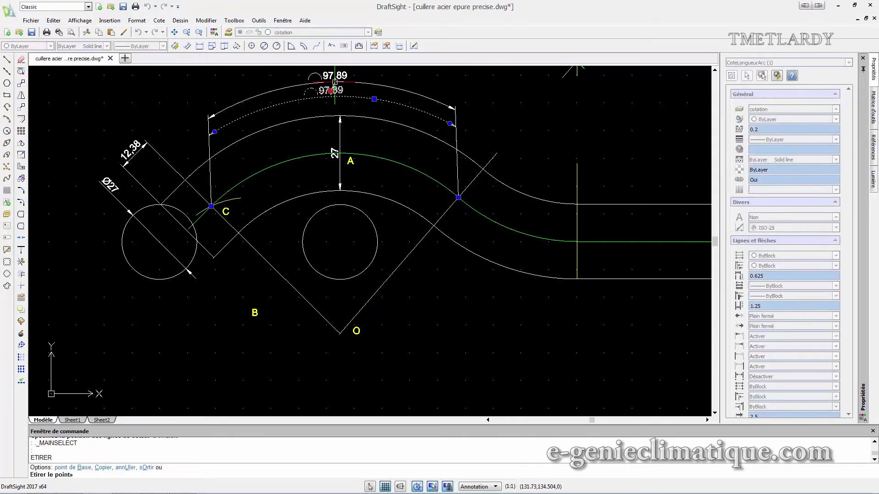
click(334, 81)
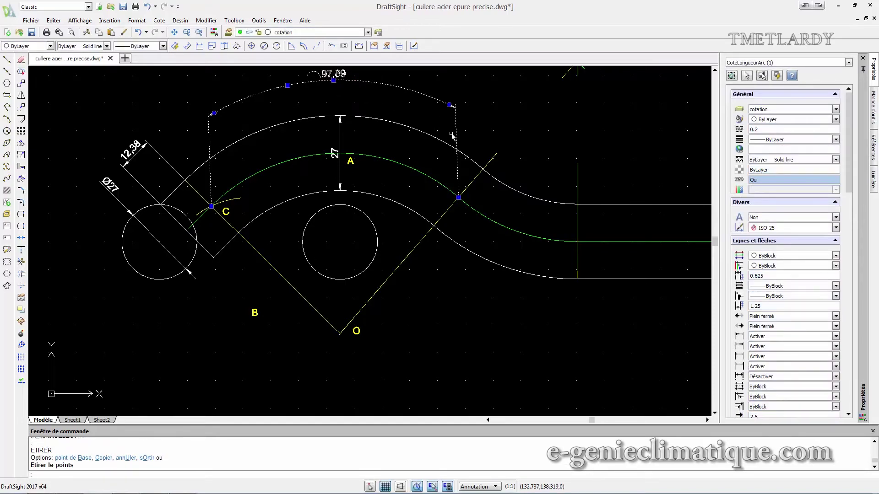
scroll(452, 135, down, 2)
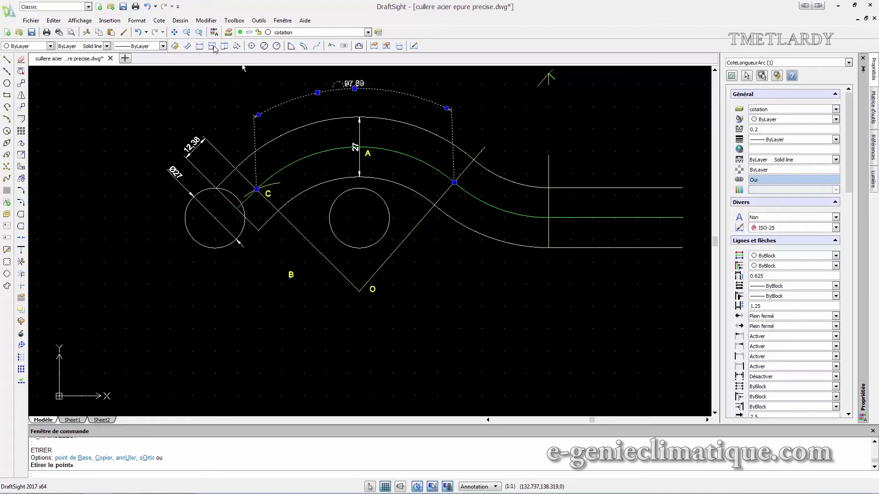
click(163, 23)
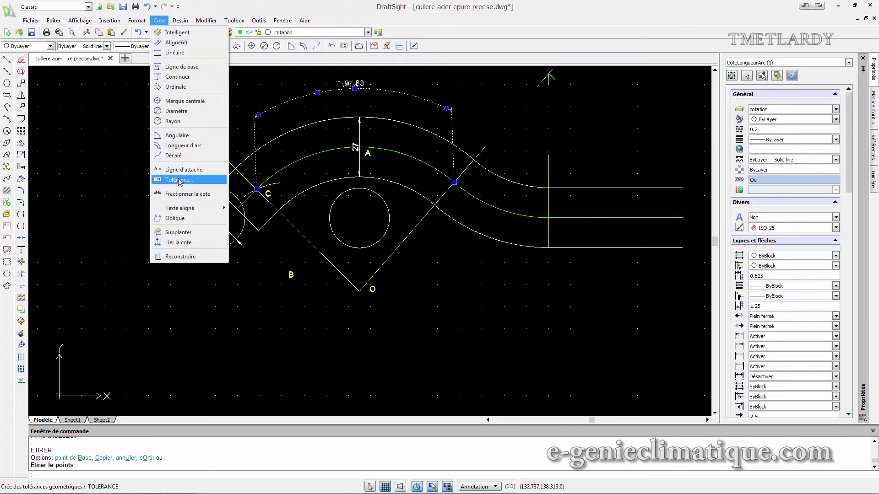
click(173, 150)
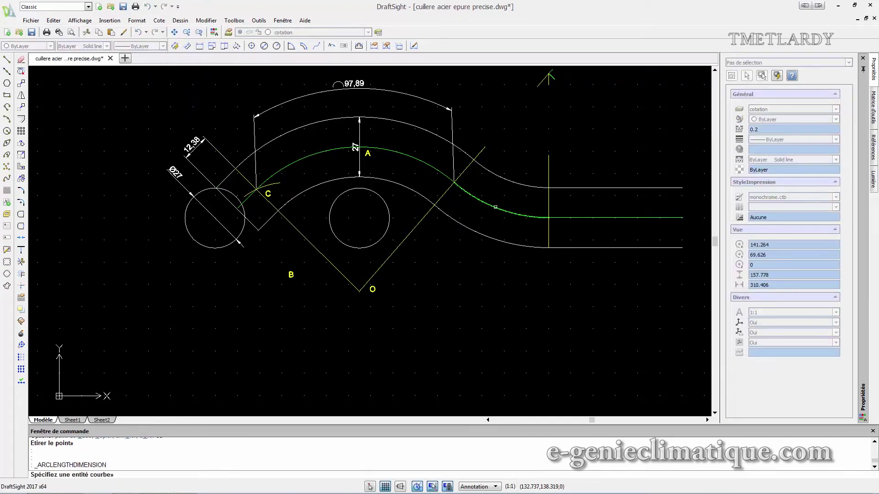
click(498, 208)
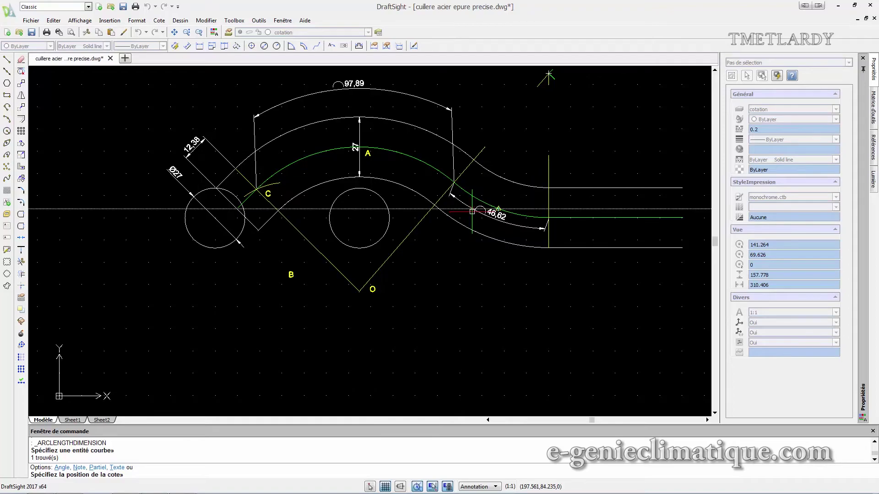
click(472, 213)
Draw a vertical line 27 long upward from the left end of the long horizontal line above the bend
middle_drag(554, 228, 458, 265)
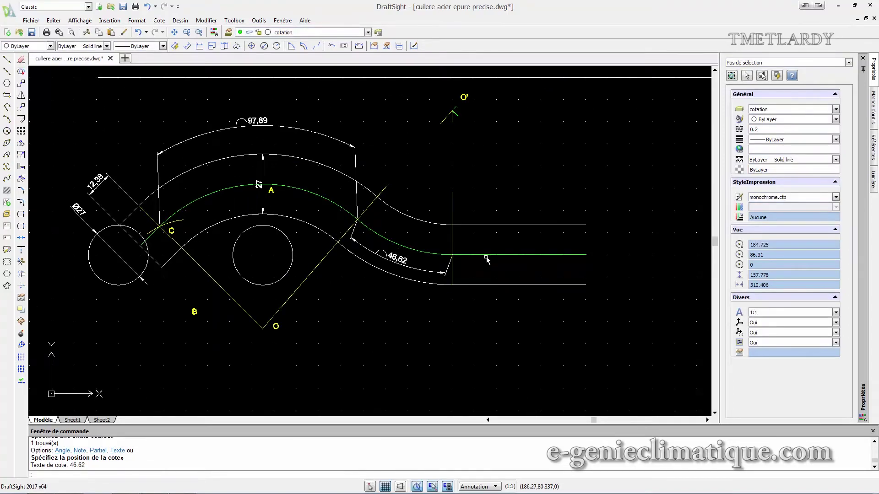
scroll(596, 255, down, 1)
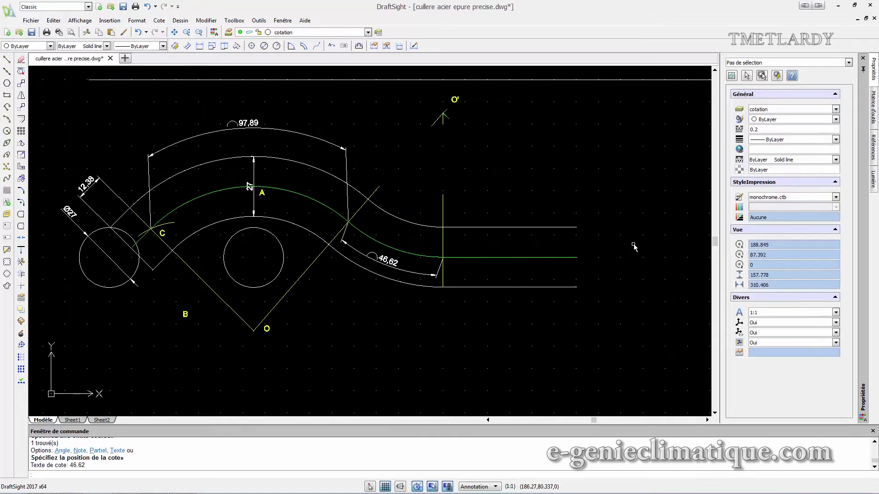
scroll(238, 204, up, 1)
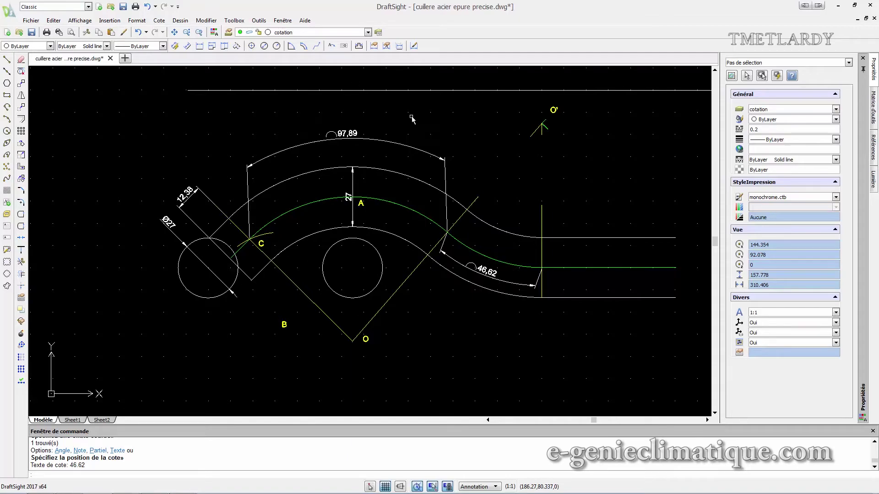
mouse_move(447, 114)
middle_down()
mouse_move(412, 162)
mouse_move(373, 179)
mouse_move(368, 164)
middle_up()
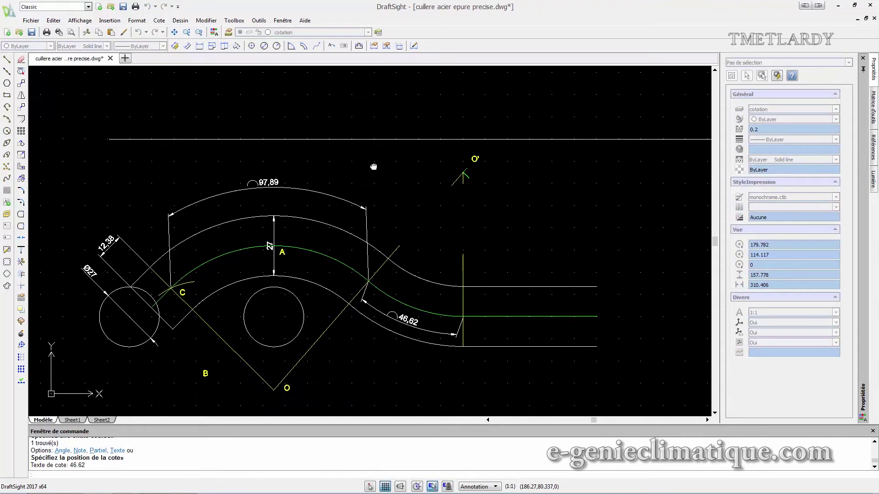
click(7, 59)
scroll(105, 181, up, 3)
mouse_move(212, 209)
middle_down()
mouse_move(218, 179)
mouse_move(197, 235)
middle_up()
mouse_move(107, 139)
middle_down()
mouse_move(125, 192)
mouse_move(111, 177)
middle_up()
click(104, 178)
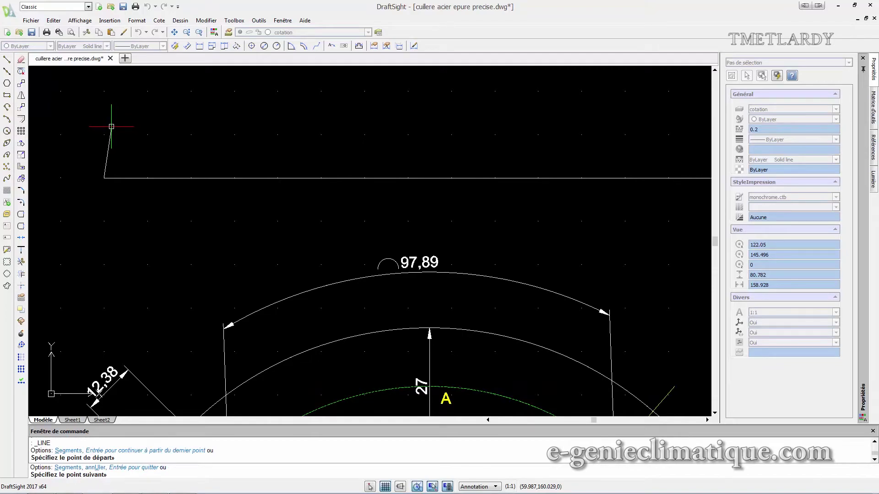
text(27)
key(Return)
Continue from the vertical's upper end with a 12.38 segment to the right and a vertical down to the horizontal base line
scroll(111, 126, down, 2)
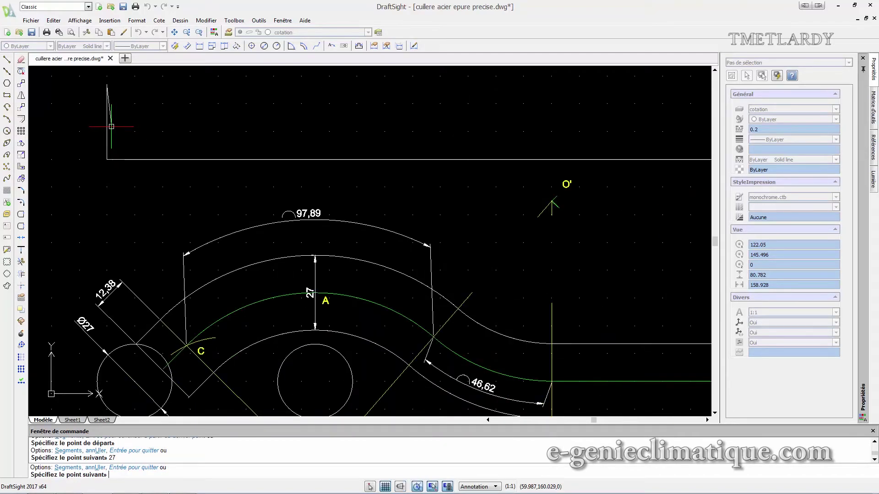
scroll(111, 127, down, 1)
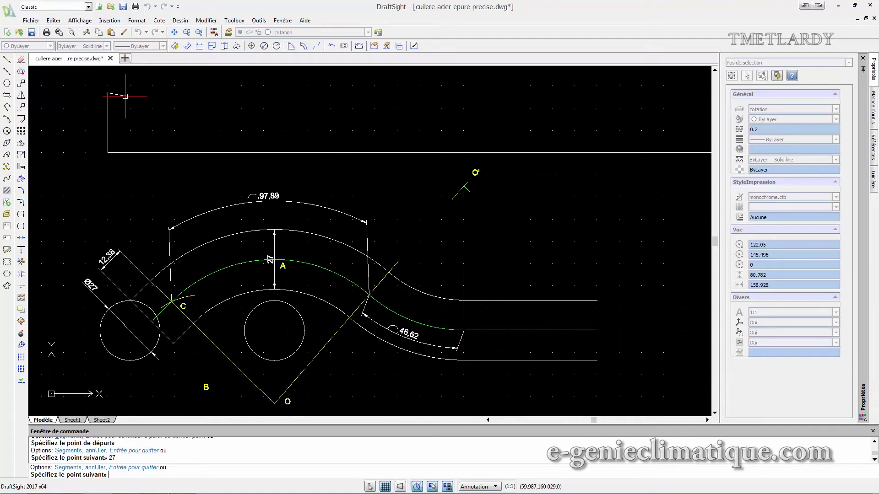
text(12.)
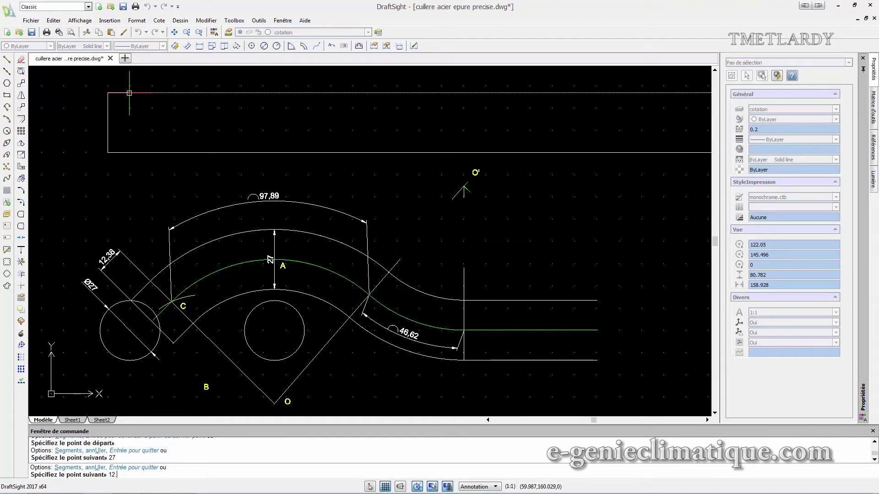
text(38)
key(Return)
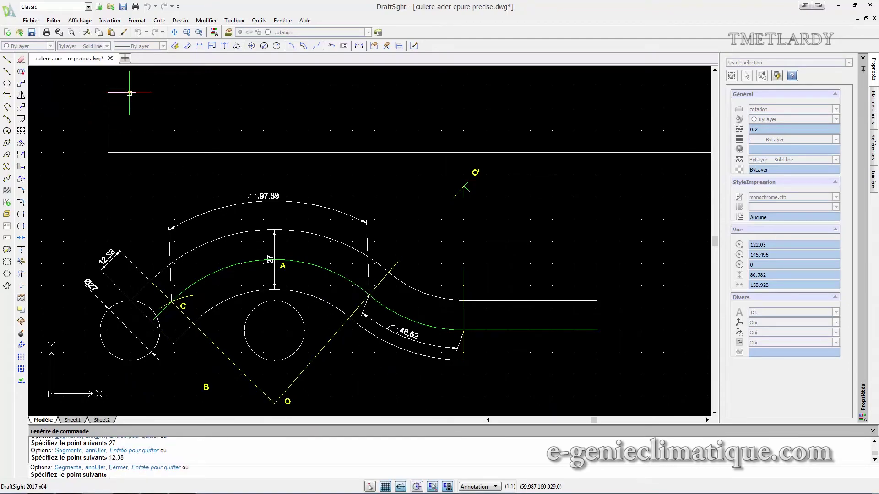
click(135, 153)
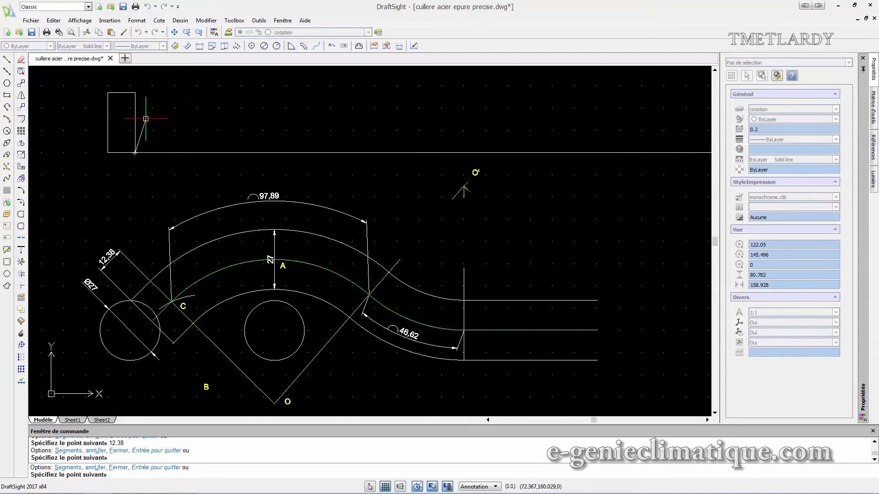
key(Escape)
Draw a 97.89 segment to the right from the 12.38 section's upper right corner, followed by a vertical down to the base line
click(8, 60)
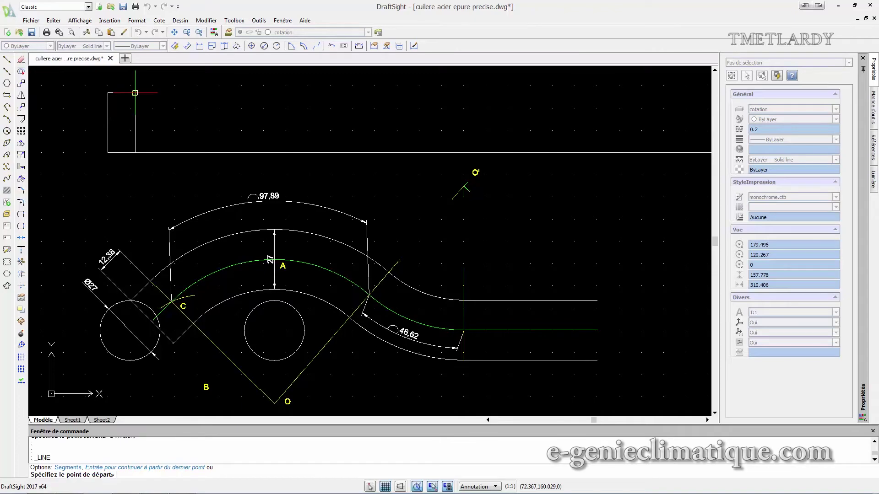
click(135, 93)
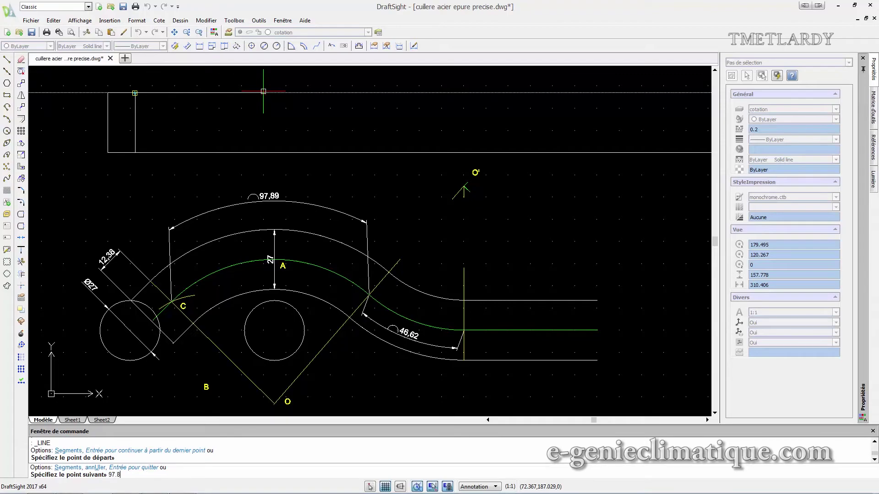
text(97.89)
key(Return)
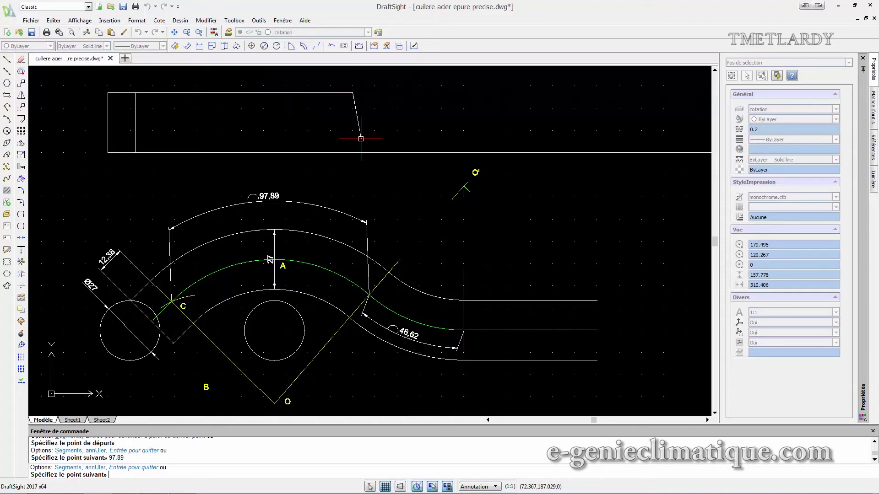
click(353, 151)
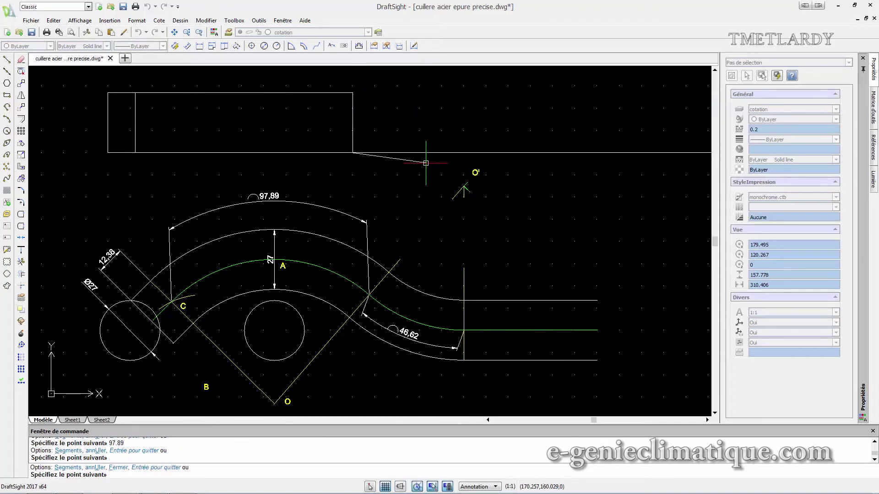
key(Escape)
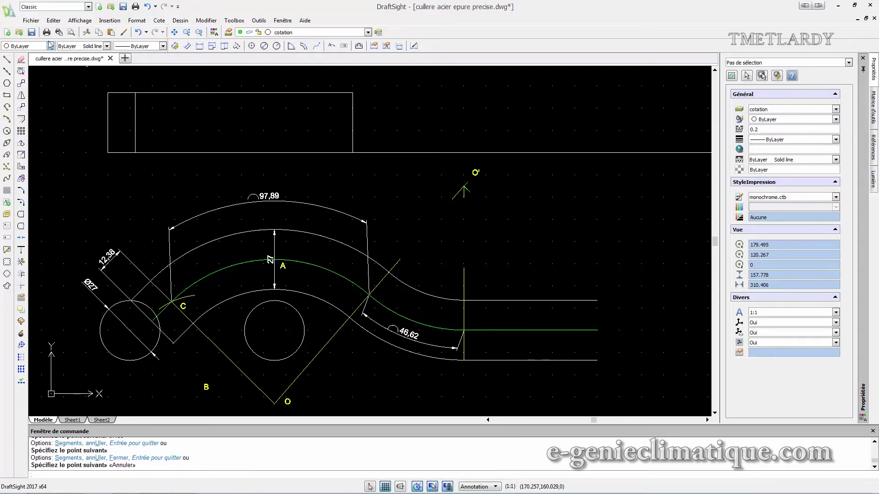
Draw a 46.62 segment to the right from the 97.89 section's upper right corner, followed by a vertical down to the base line
key(Return)
click(353, 93)
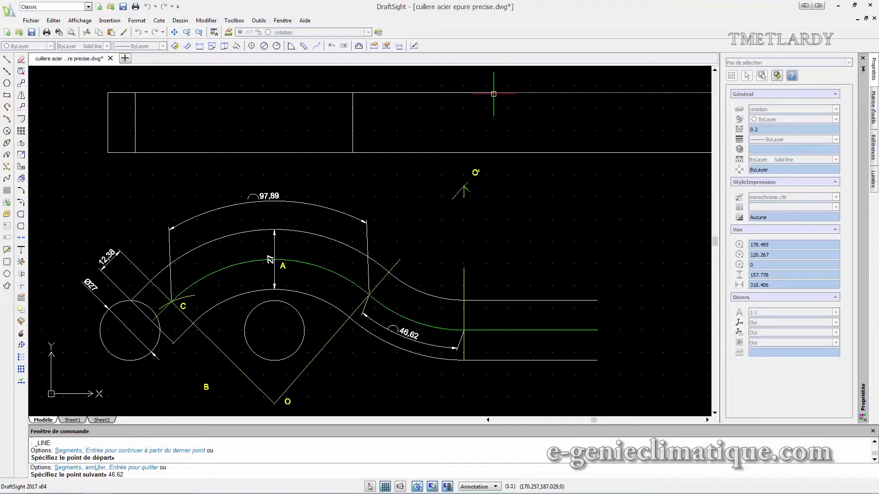
text(46.62)
key(Return)
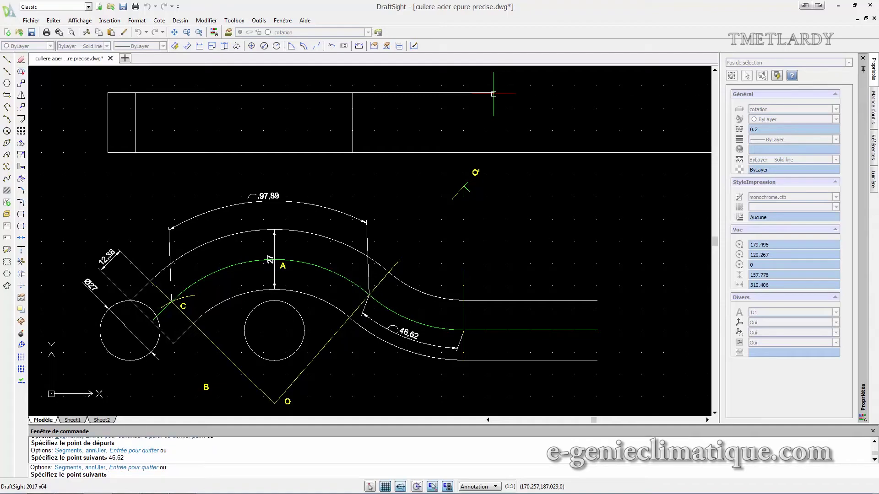
click(456, 152)
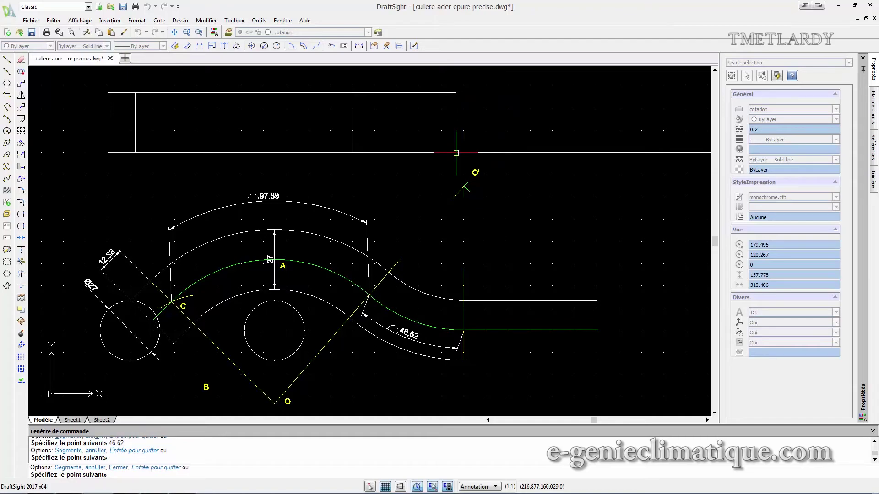
key(Escape)
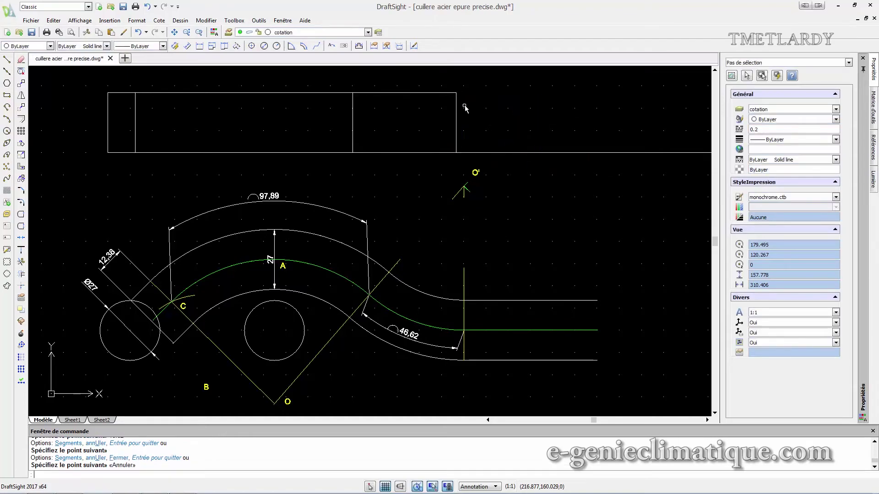
Extend the straight pipe's upper edge with a horizontal line about 94 long from the last vertical's upper end
click(7, 60)
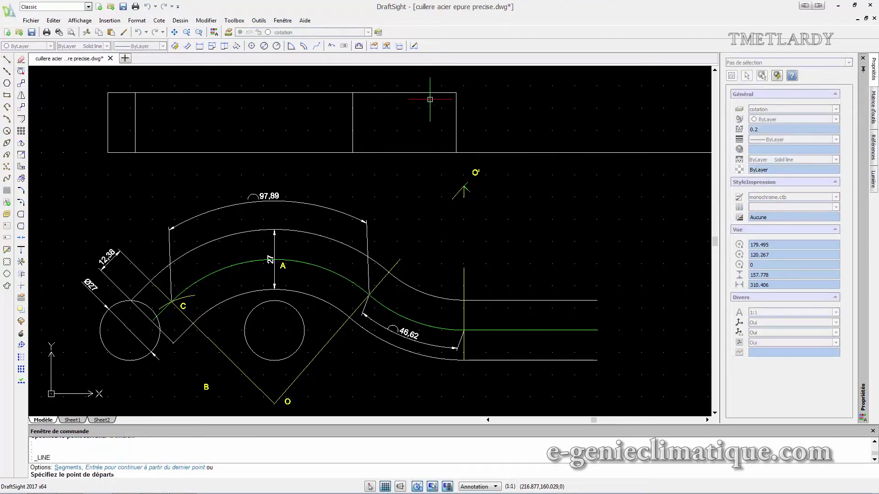
click(454, 92)
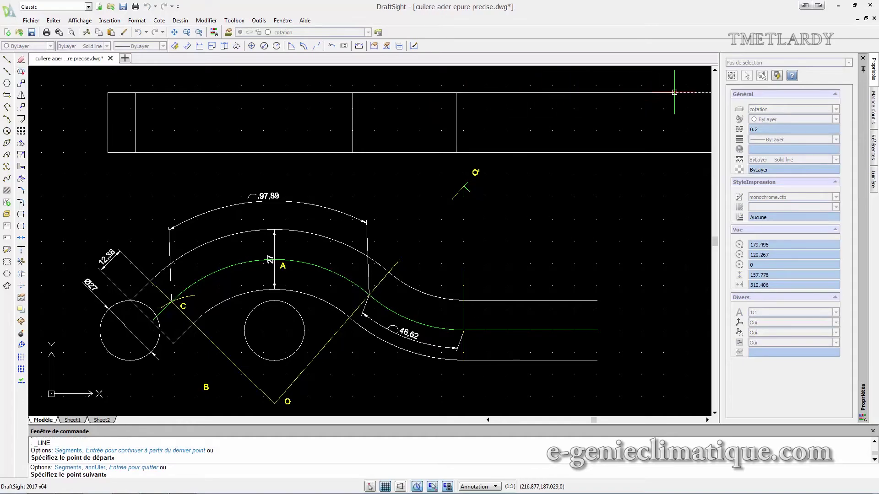
scroll(674, 92, down, 3)
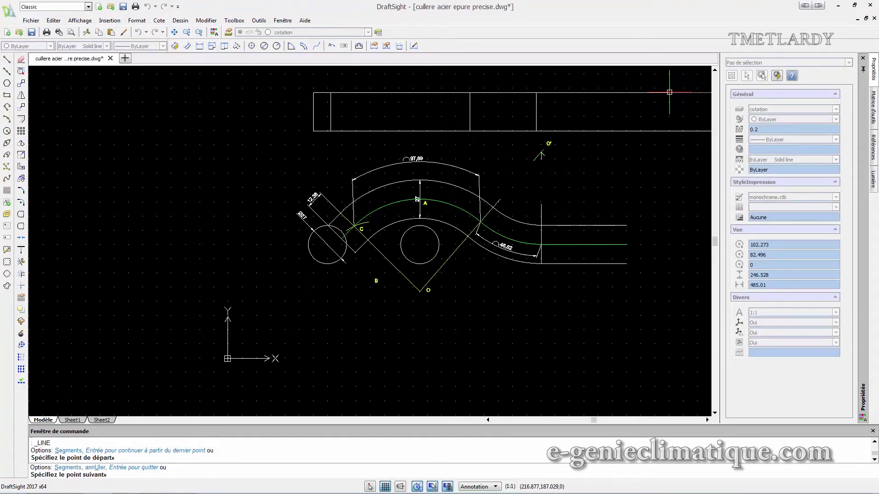
key(Escape)
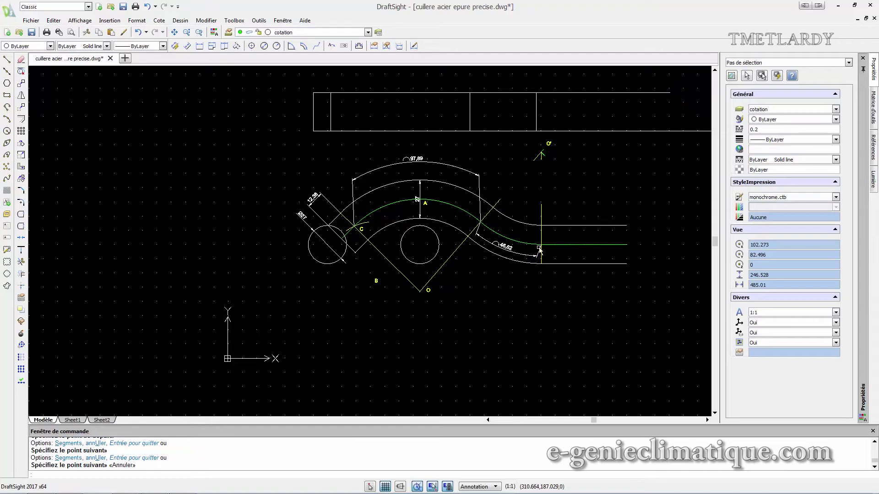
Shorten the base line at its right end to about 250 long, level with the end of the upper edge
middle_drag(678, 132, 487, 192)
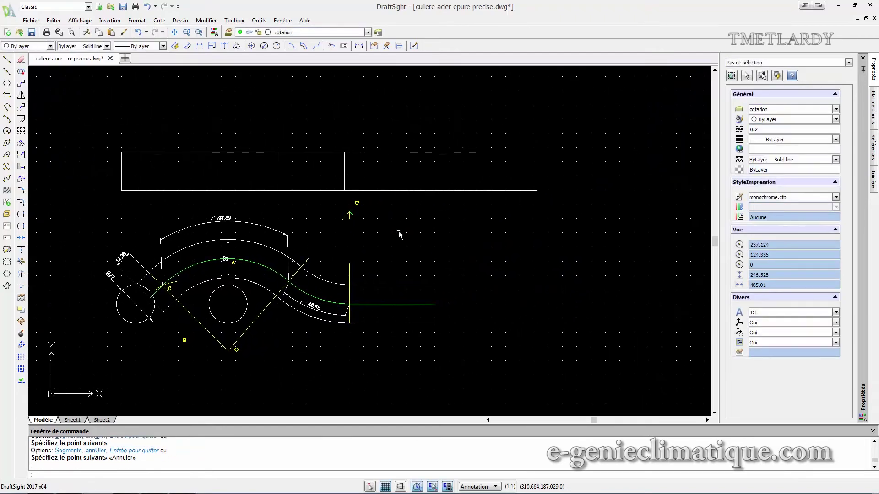
click(486, 192)
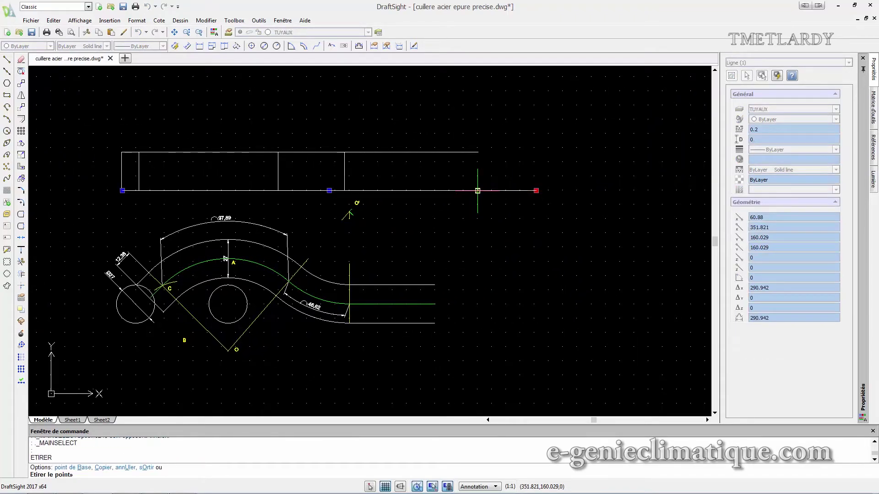
scroll(477, 190, up, 2)
click(477, 190)
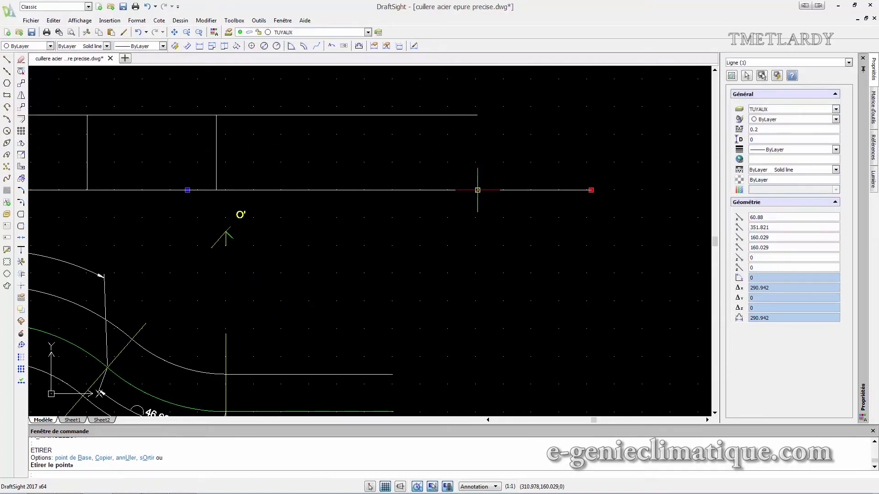
key(Escape)
Draw a 13.5 long line up the straight pipe's left end from its lower corner, ending at the edge's midpoint
scroll(470, 239, down, 2)
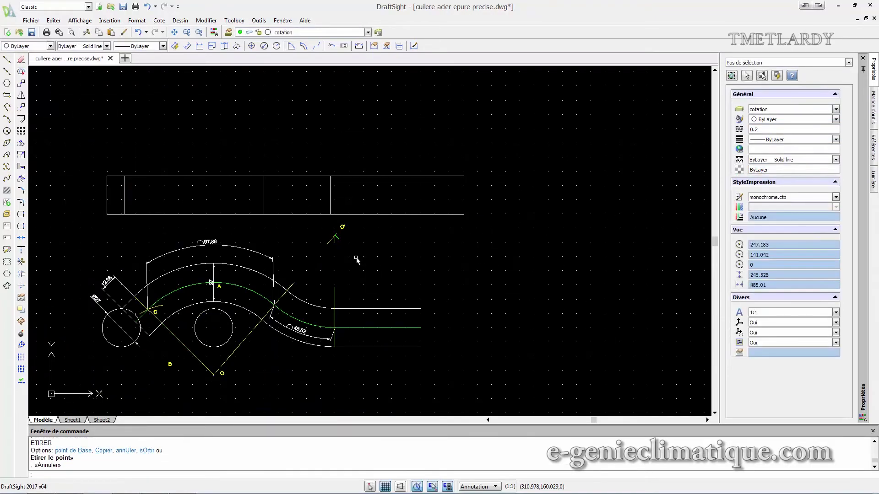
scroll(359, 258, up, 1)
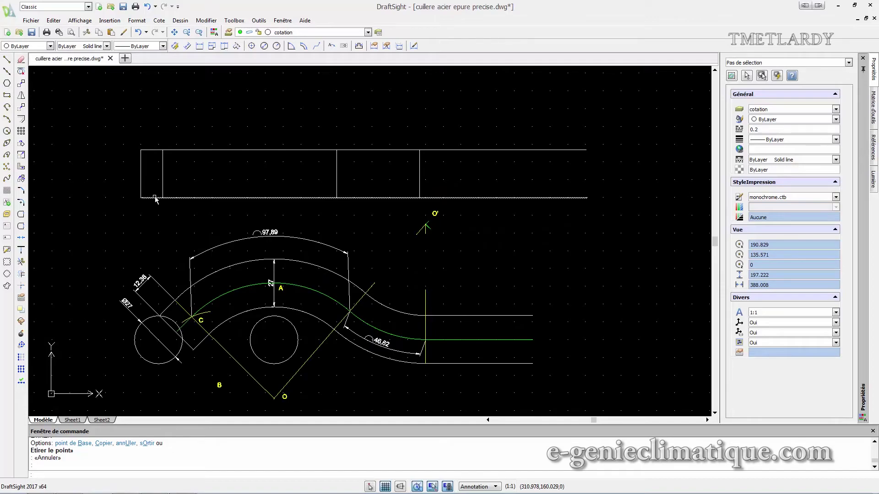
click(7, 69)
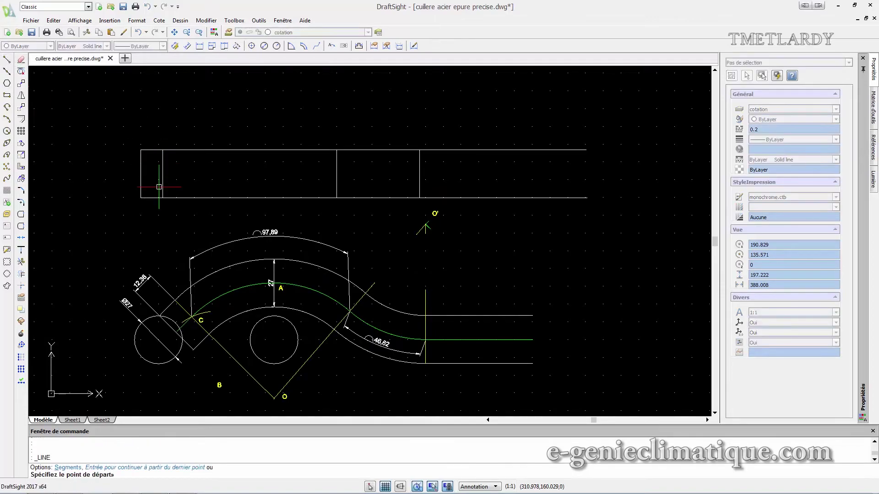
click(140, 198)
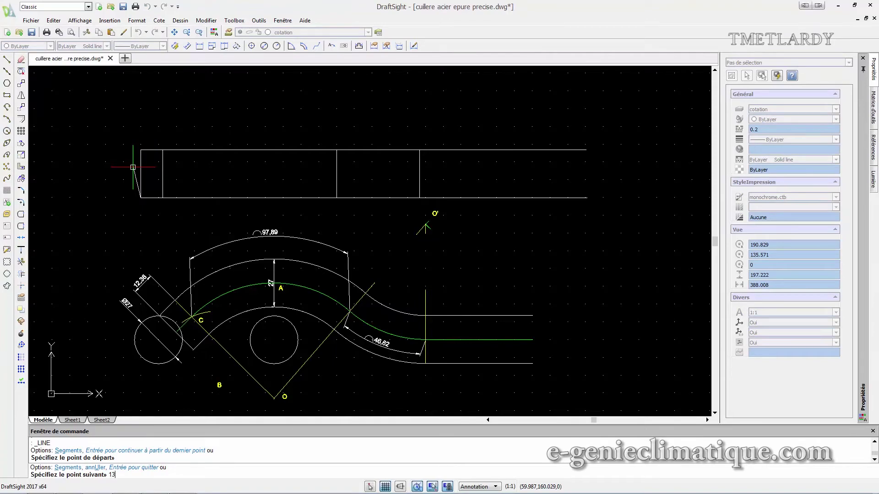
key(Return)
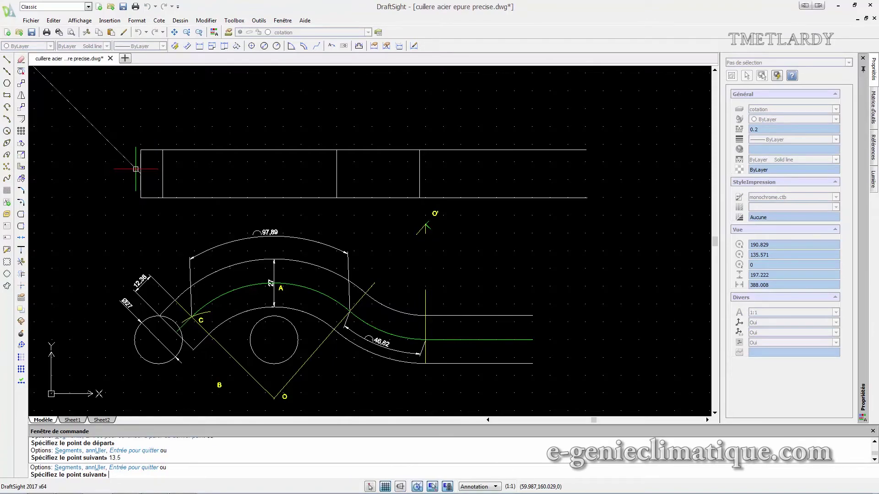
click(141, 174)
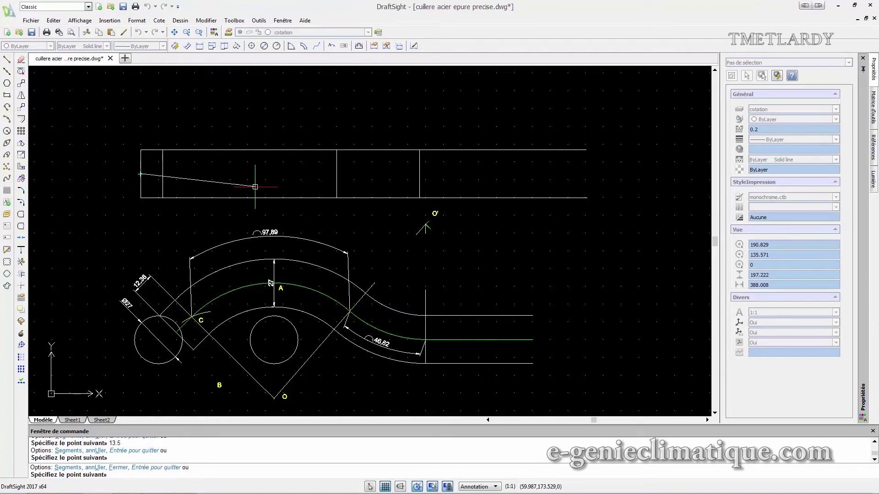
key(Escape)
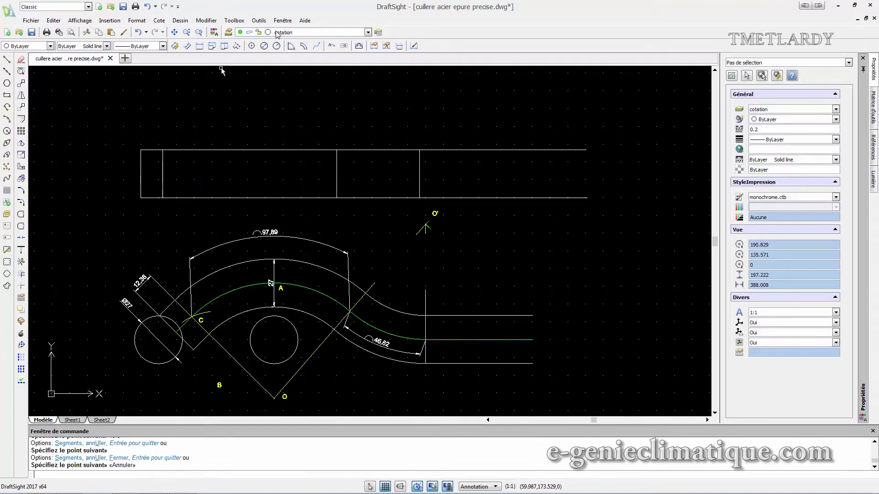
Move all the lines of the developed straight pipe onto the TUYAUX layer
click(289, 32)
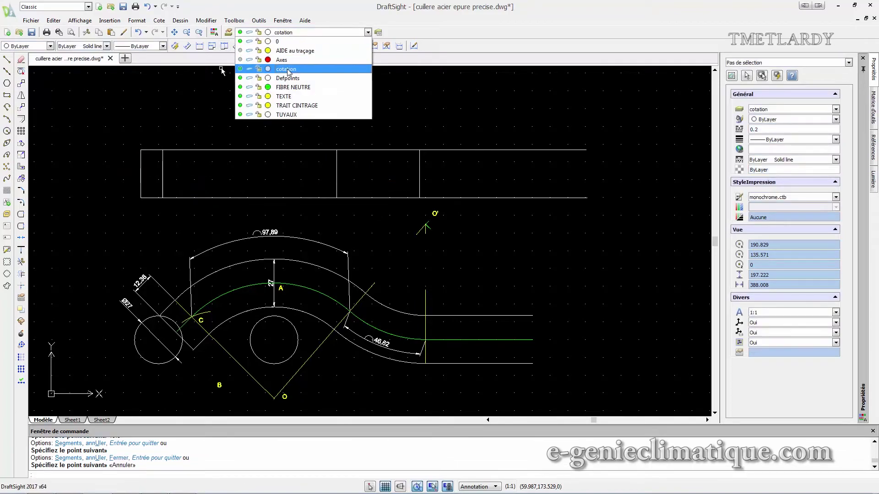
click(288, 68)
key(Escape)
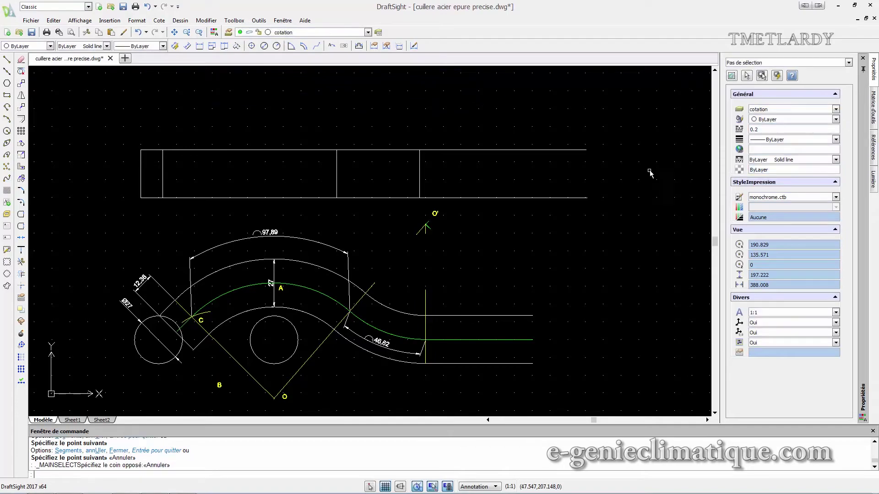
click(627, 213)
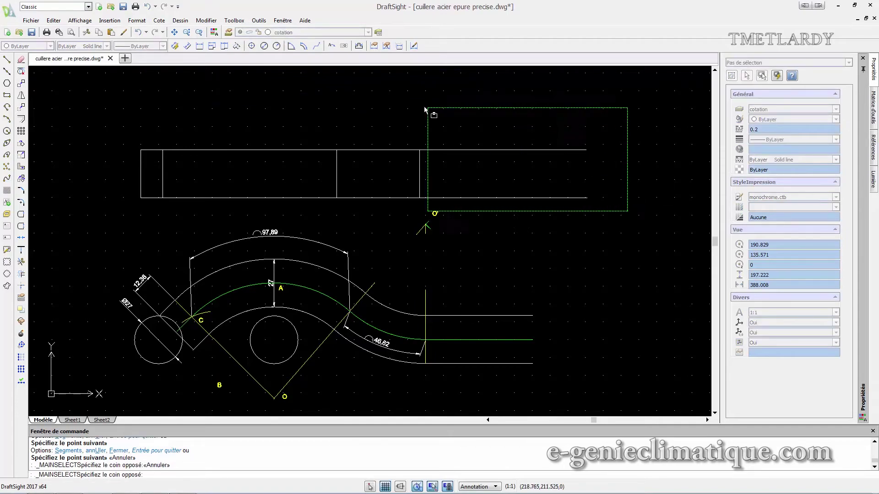
click(104, 106)
click(361, 34)
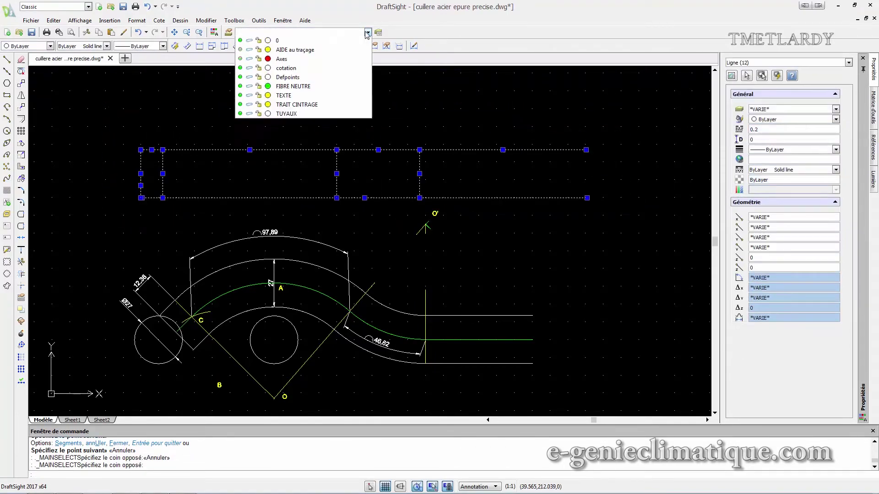
click(289, 115)
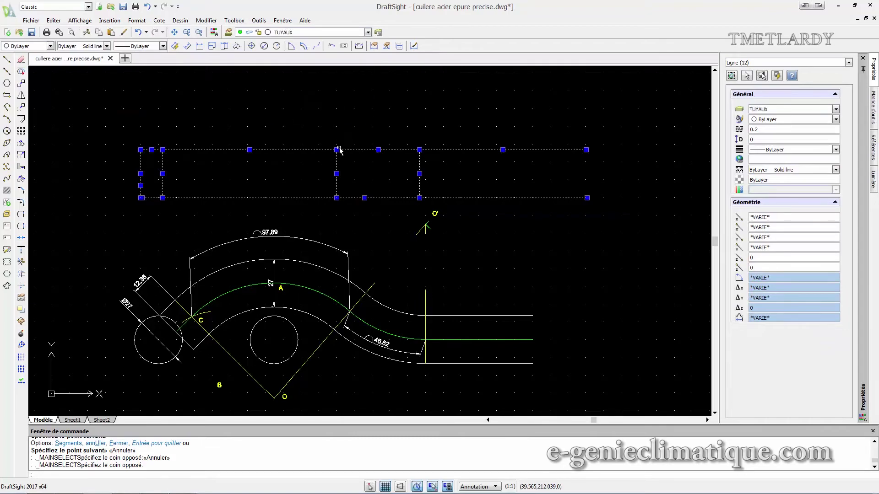
key(Escape)
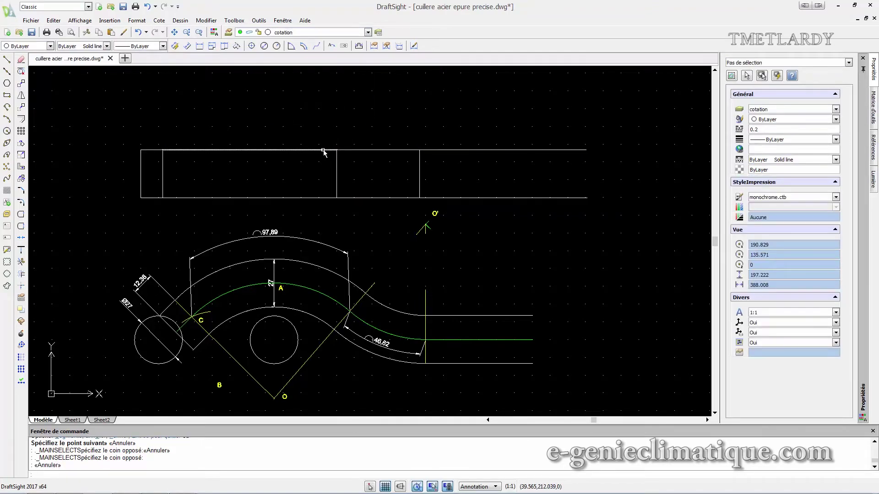
click(322, 151)
key(Escape)
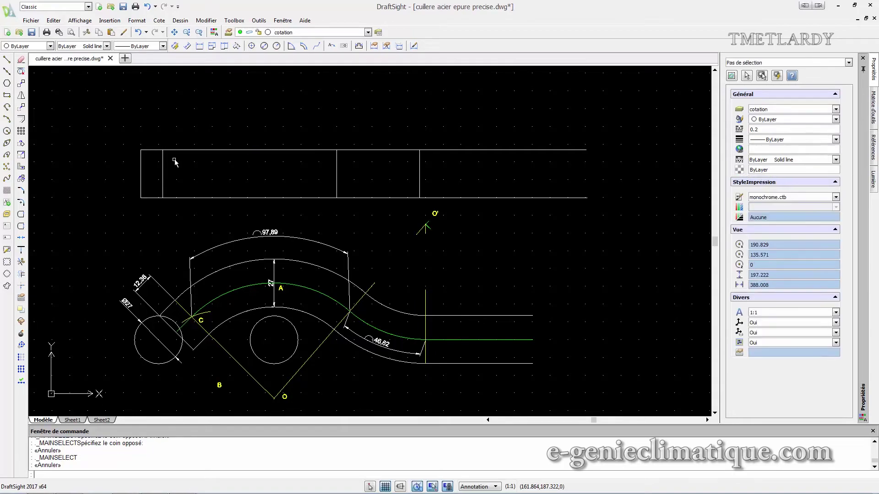
On the FIBRE NEUTRE layer, draw a horizontal centre line about 250 long from the left end's midpoint to the straight pipe's right end
click(296, 33)
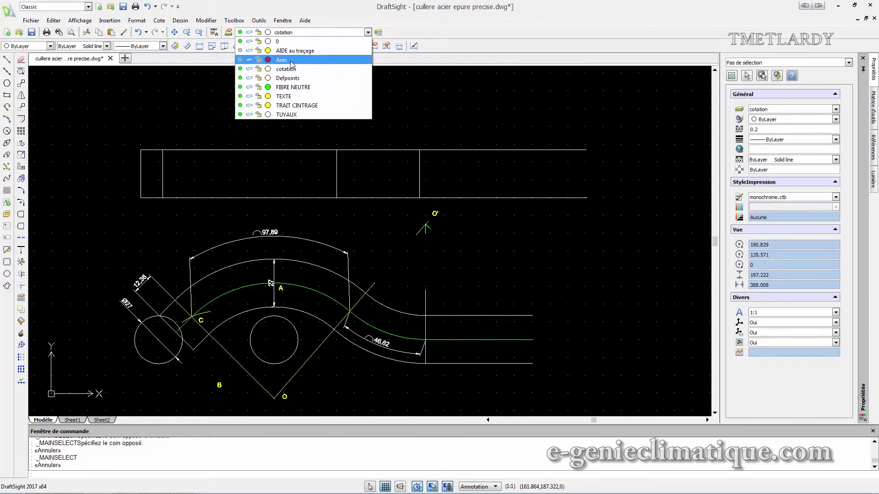
click(293, 87)
click(7, 60)
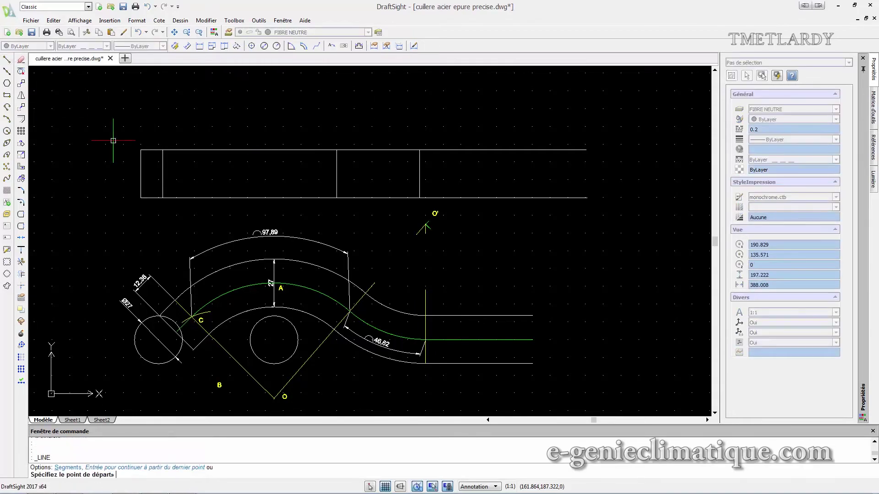
click(141, 174)
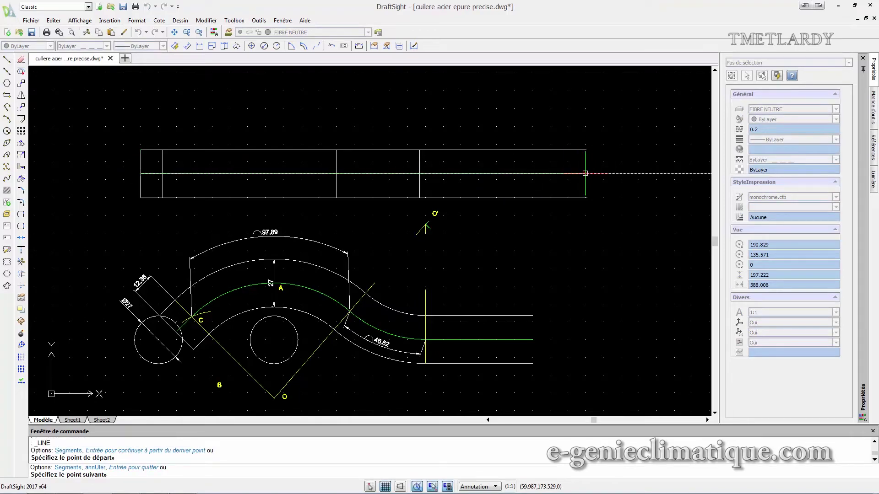
click(585, 173)
key(Escape)
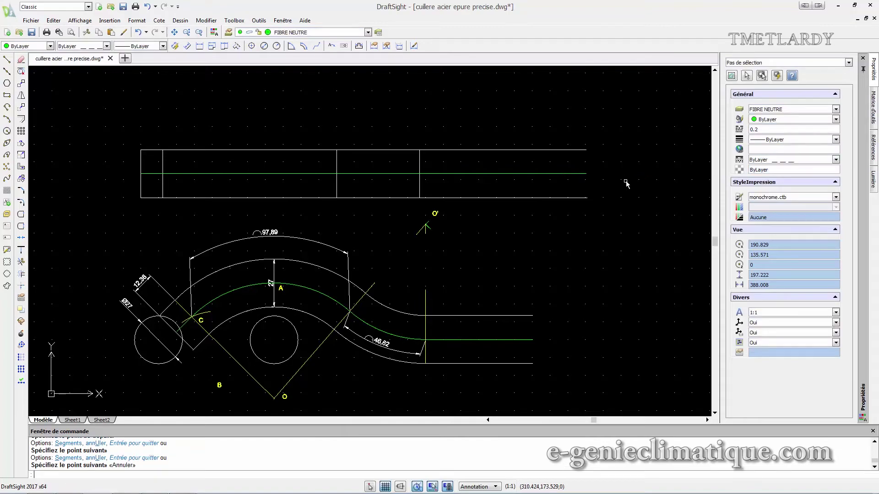
Add a linear dimension above the first short section at the straight pipe's left end and put it on the cotation layer
click(159, 21)
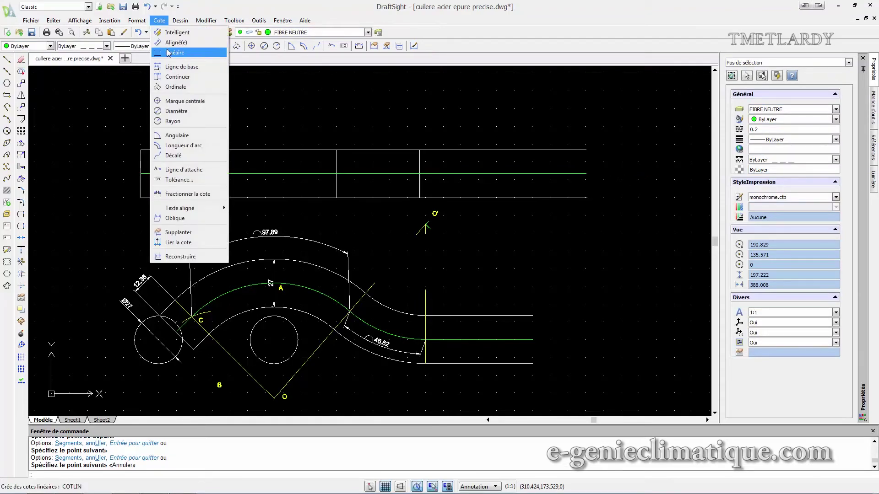
click(169, 54)
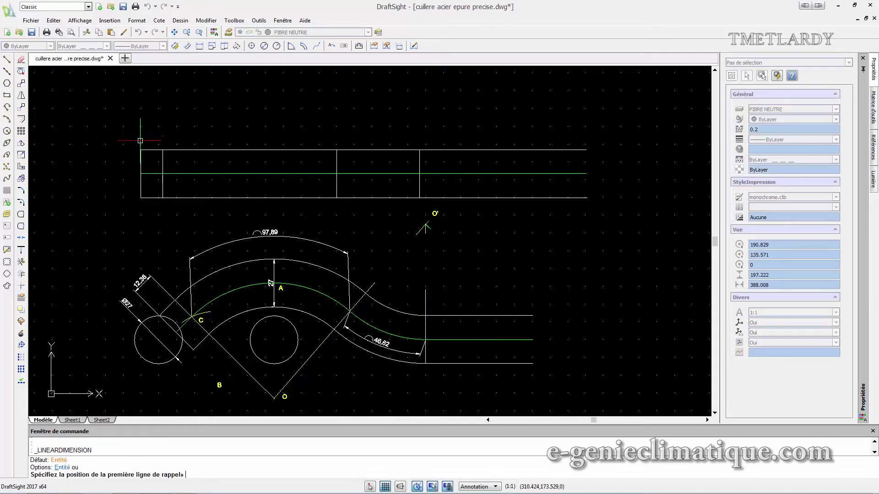
click(141, 149)
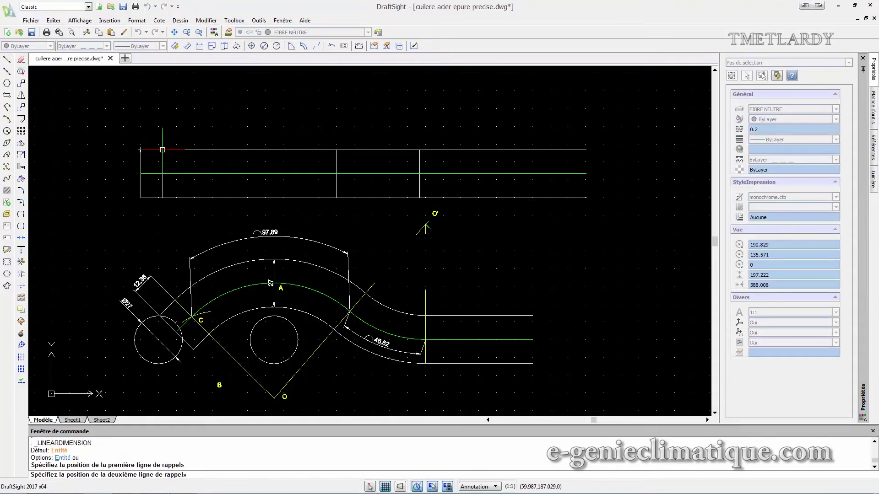
click(162, 150)
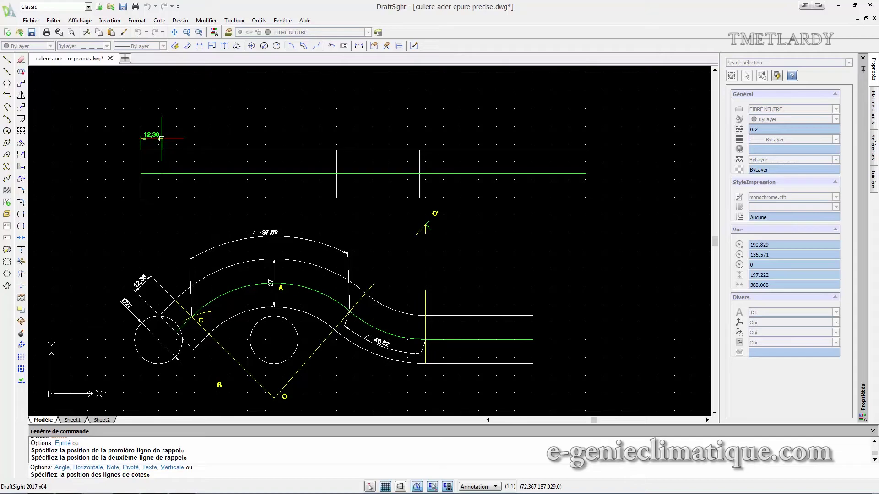
click(161, 137)
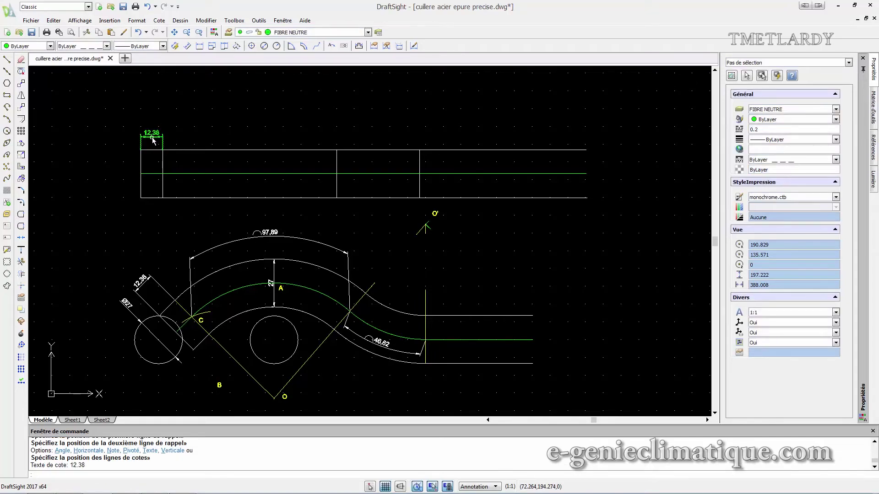
click(153, 141)
click(290, 32)
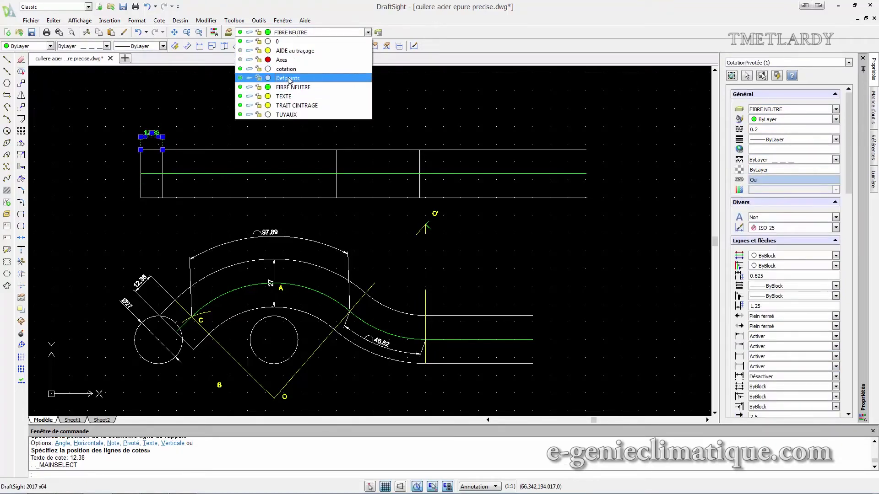
click(288, 68)
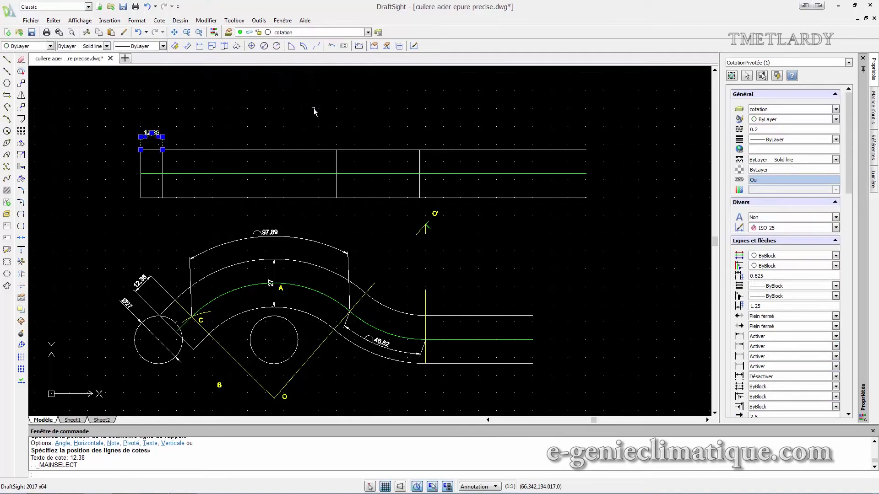
Add a linear dimension above the straight pipe's second section, in line with the first dimension, and put it on the cotation layer
key(Return)
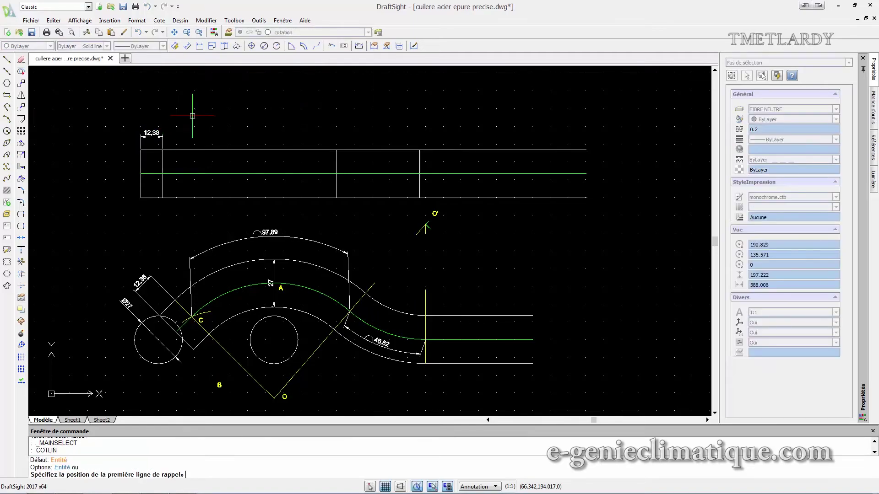
click(159, 20)
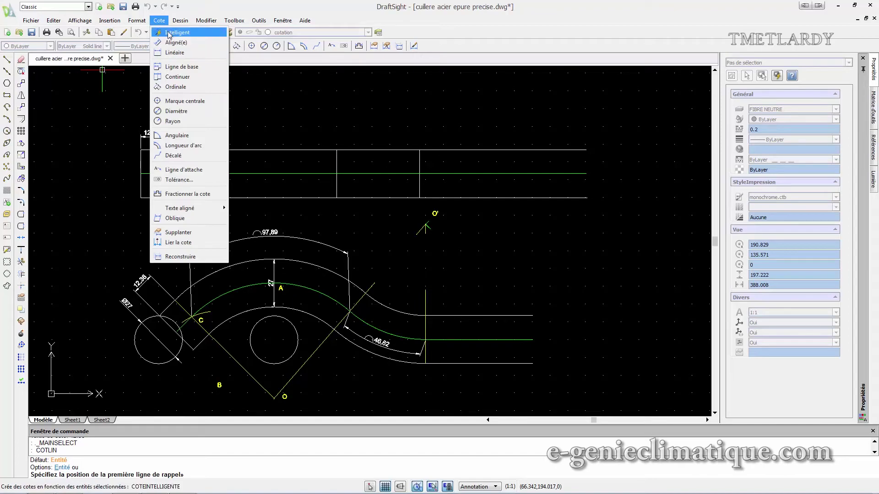
click(175, 52)
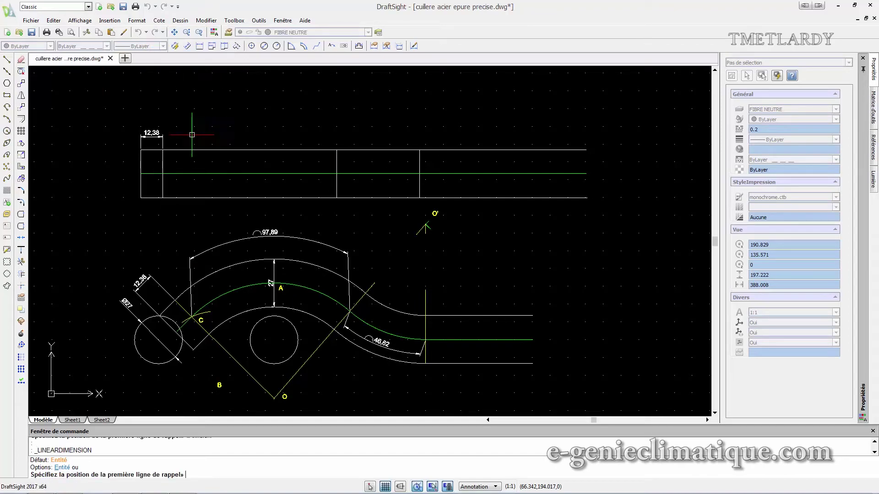
click(162, 150)
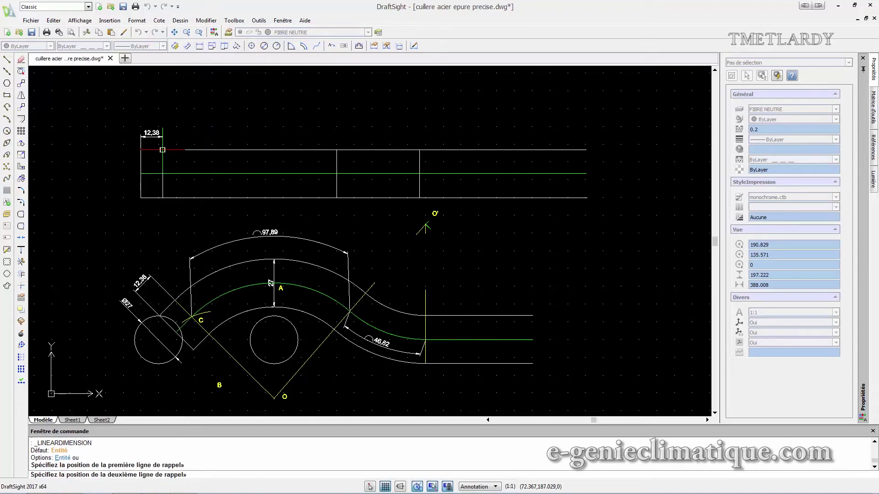
click(336, 150)
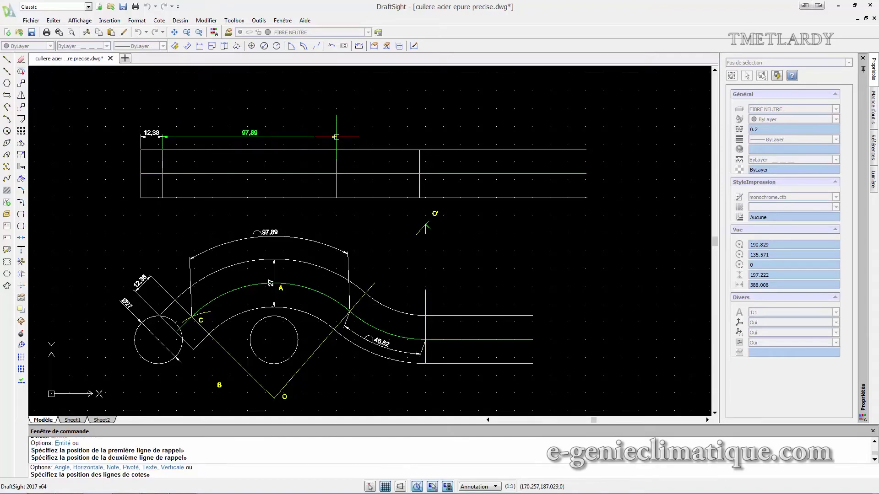
click(337, 136)
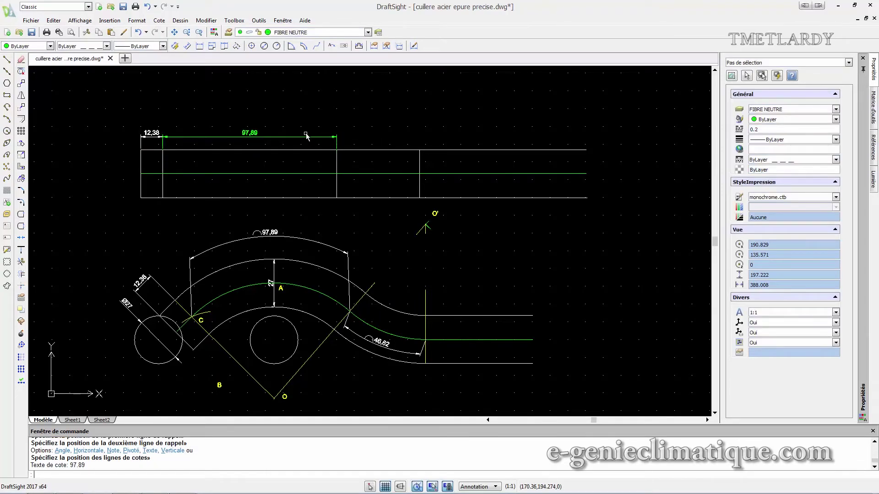
click(306, 136)
click(368, 32)
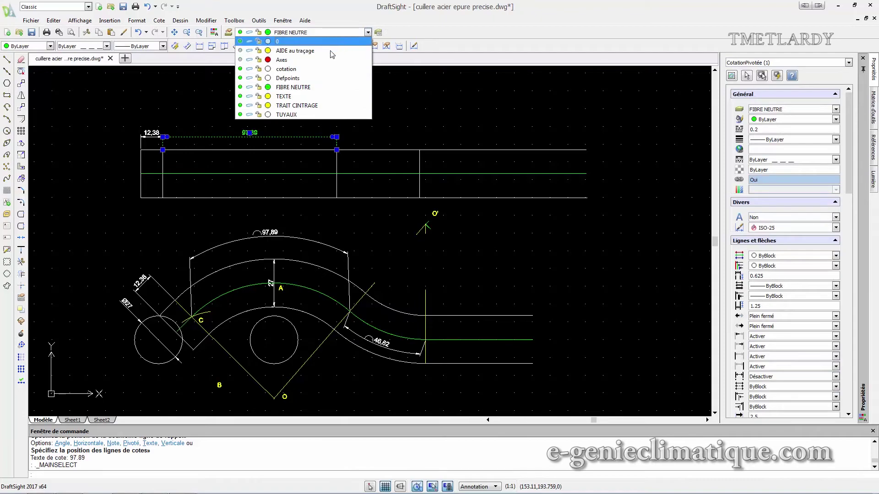
click(293, 69)
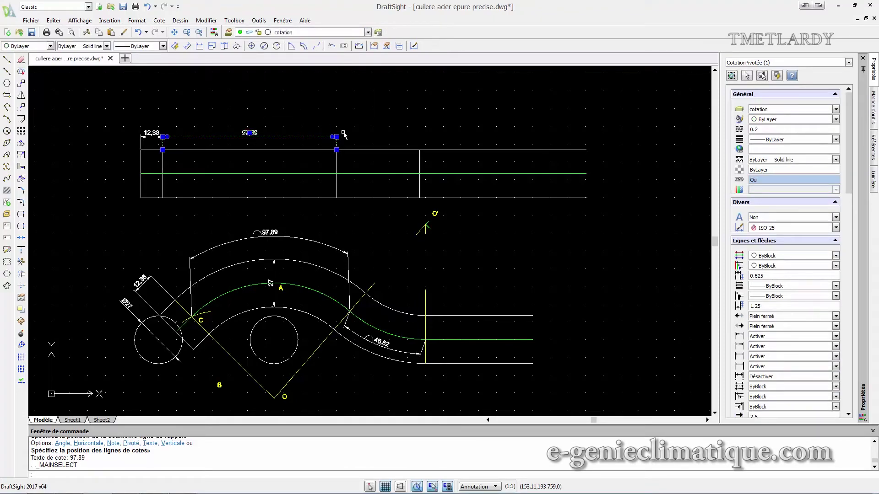
Make cotation the active layer
key(Return)
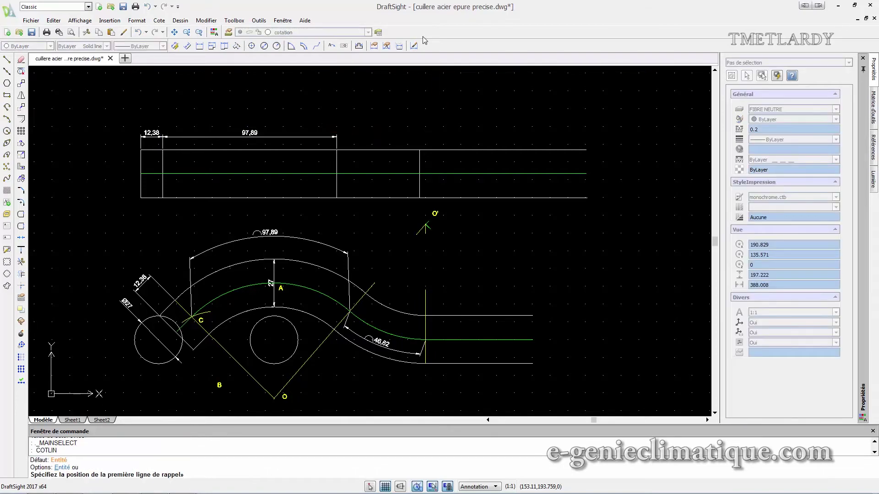
click(227, 33)
click(7, 59)
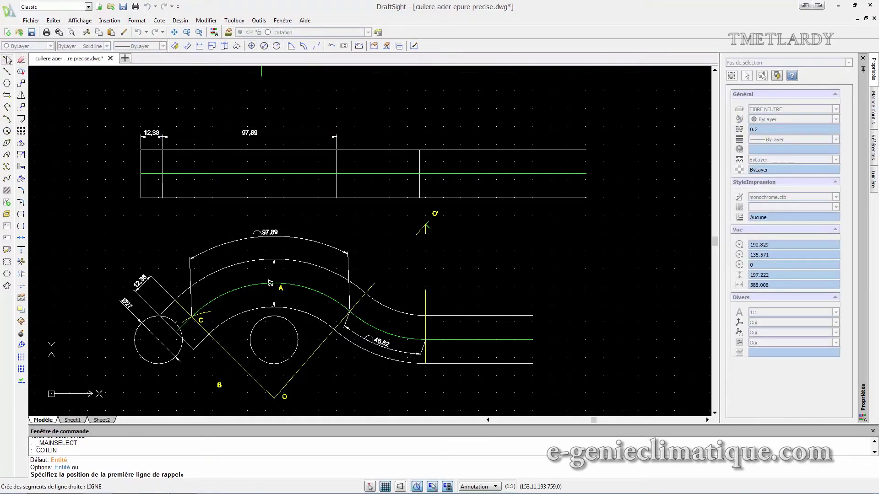
click(229, 32)
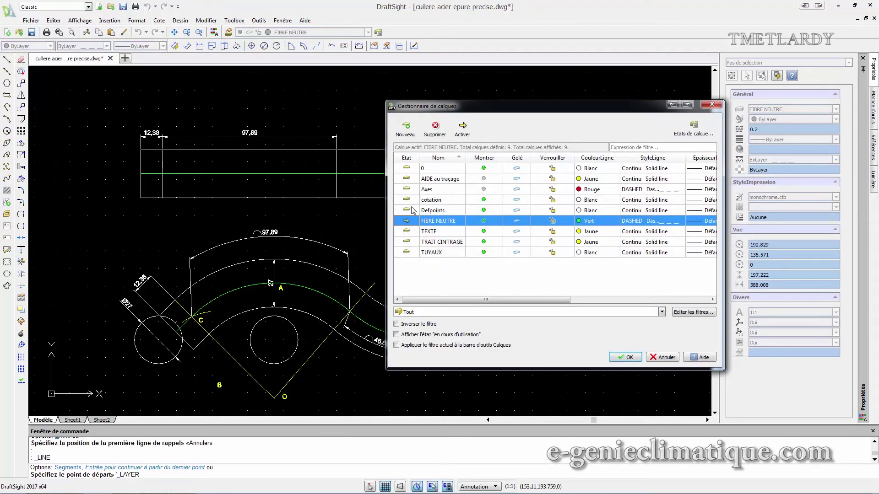
double_click(409, 200)
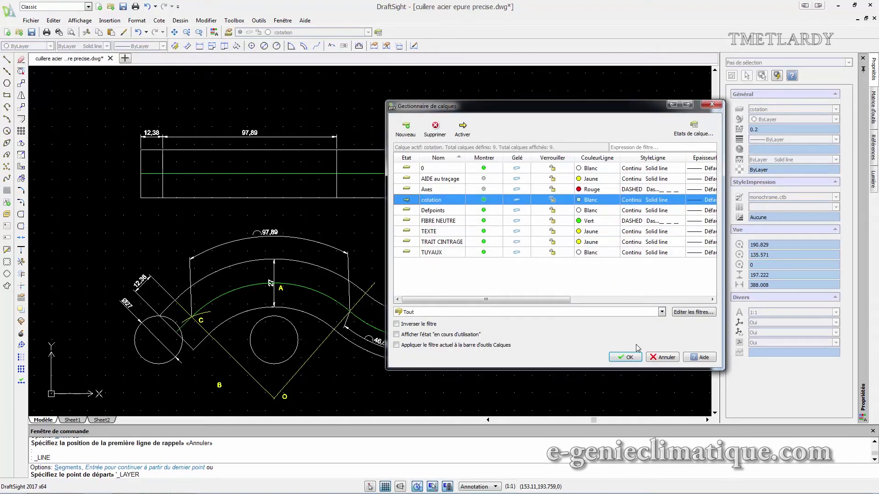
click(627, 357)
key(Escape)
Add a linear dimension above the straight pipe's third section, in line with the two existing section dimensions
click(159, 20)
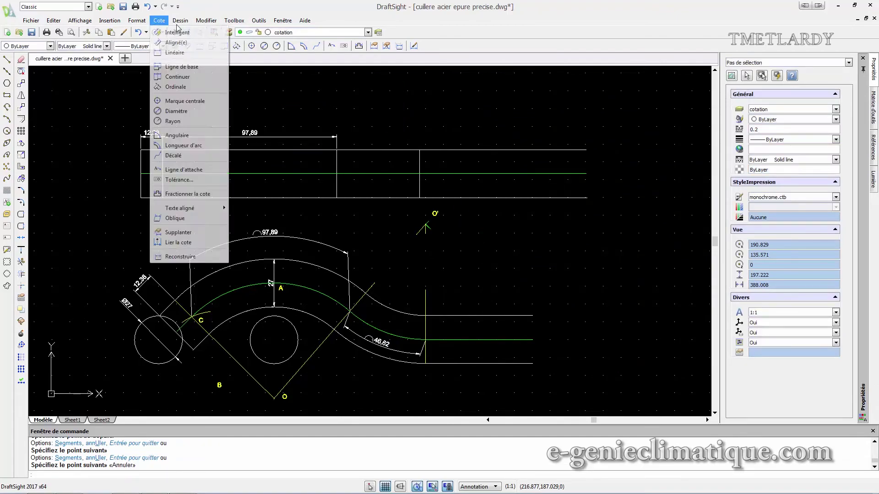
click(246, 4)
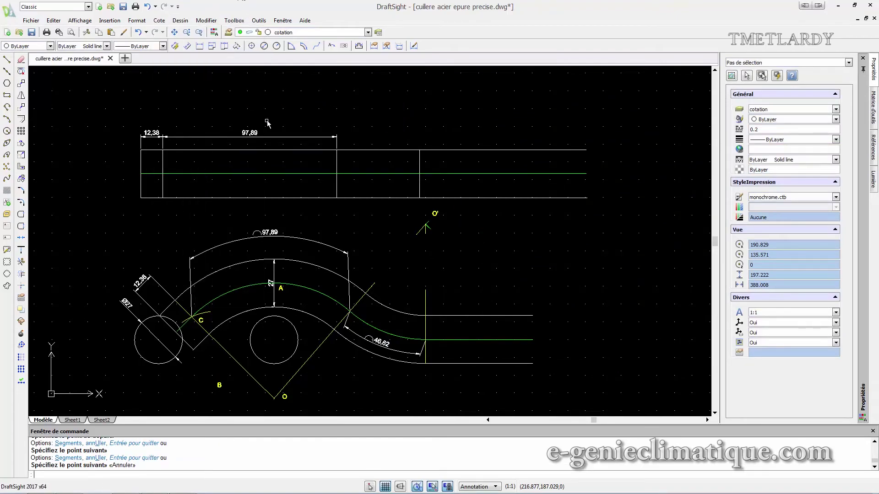
click(159, 20)
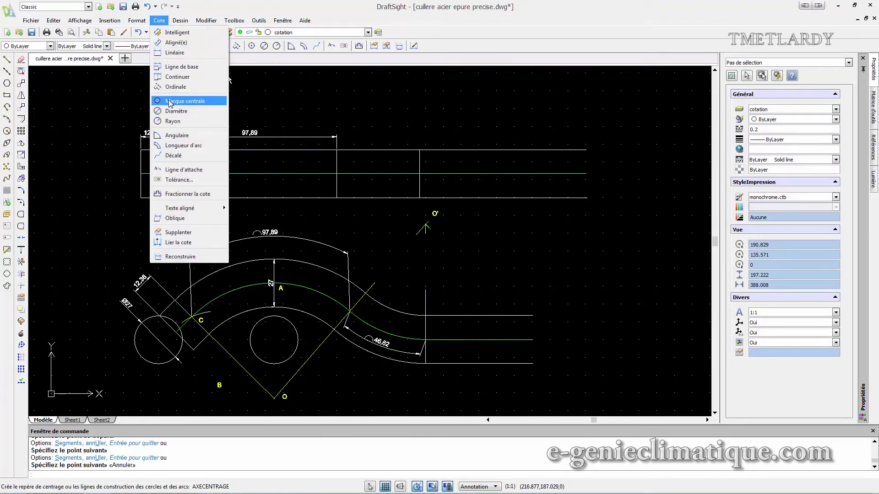
click(173, 52)
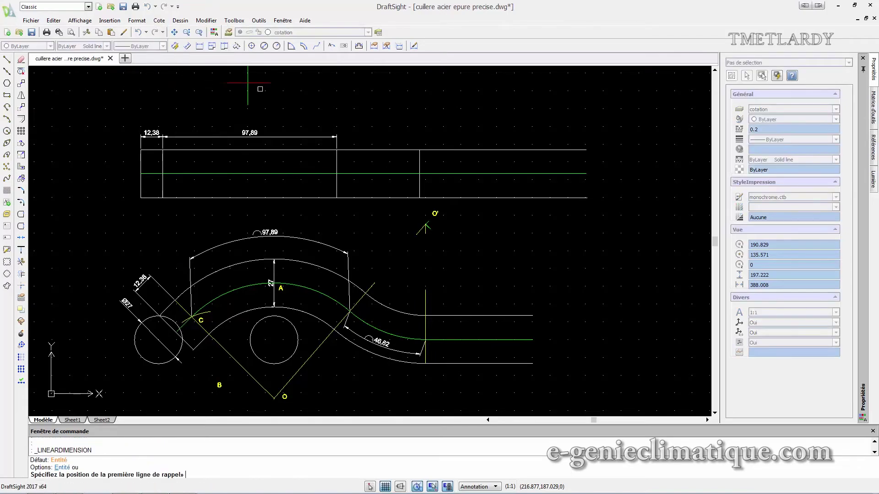
click(338, 150)
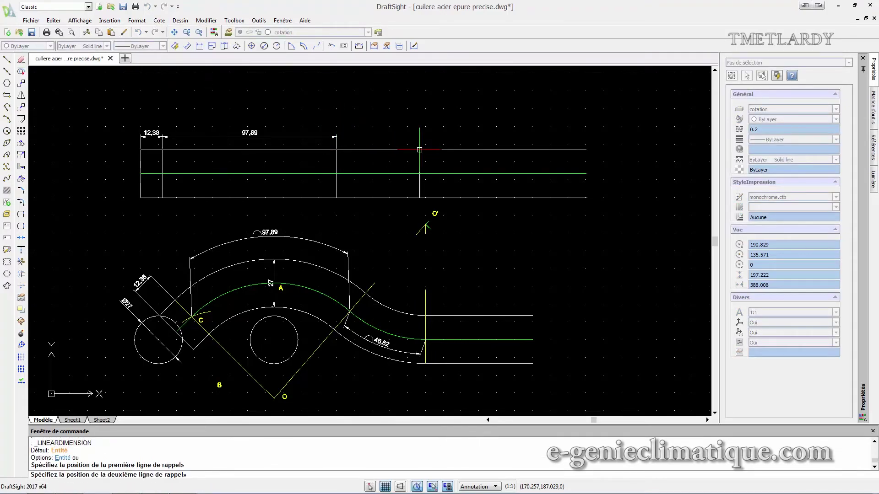
click(419, 149)
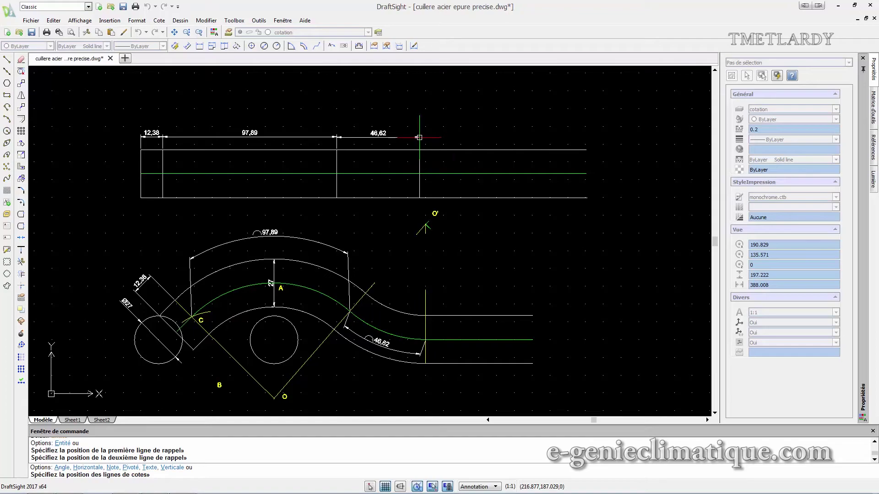
click(419, 136)
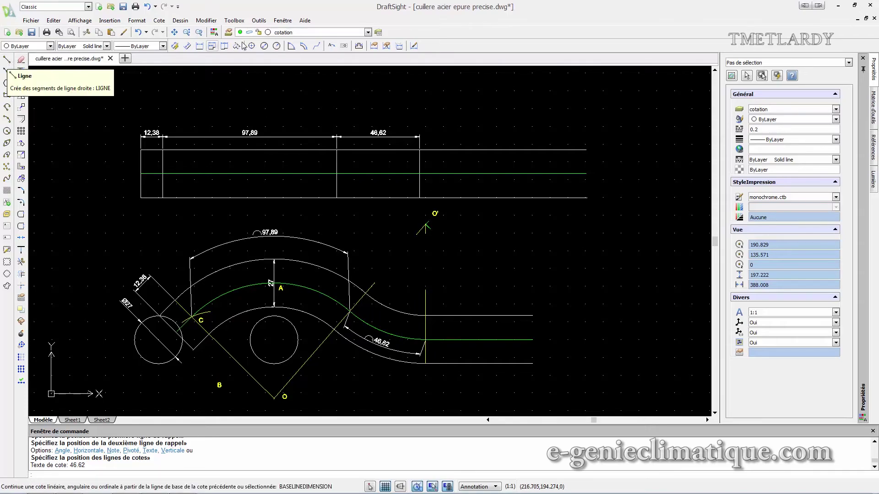
On the TRAIT CINTRAGE layer, draw a vertical line from the second section's dimension midpoint to the straight pipe's lower edge, deleting the slanted lead-in segment
click(287, 33)
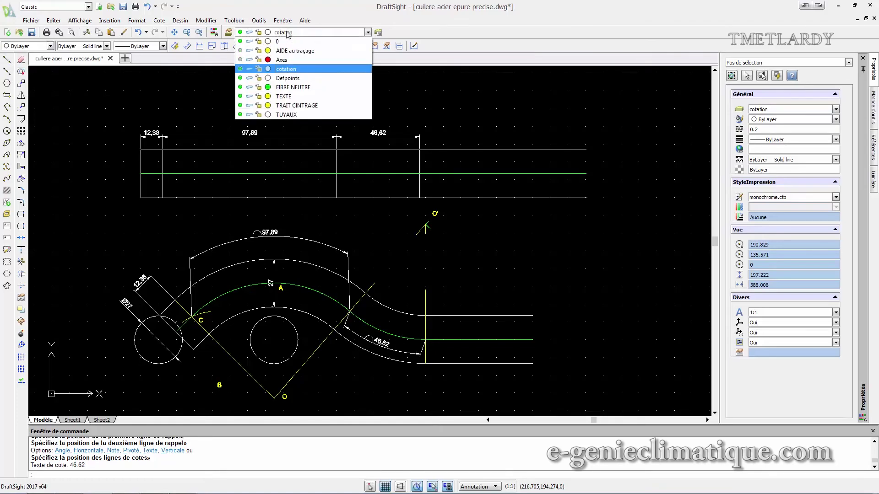
click(293, 105)
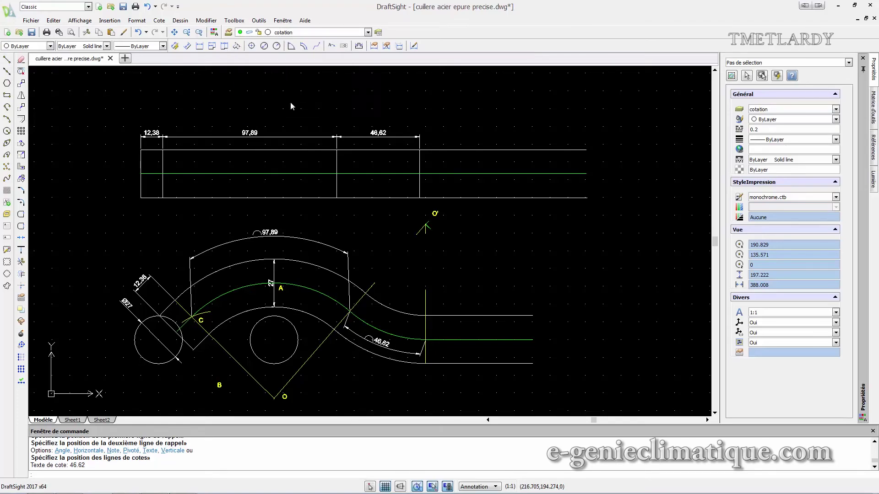
click(8, 60)
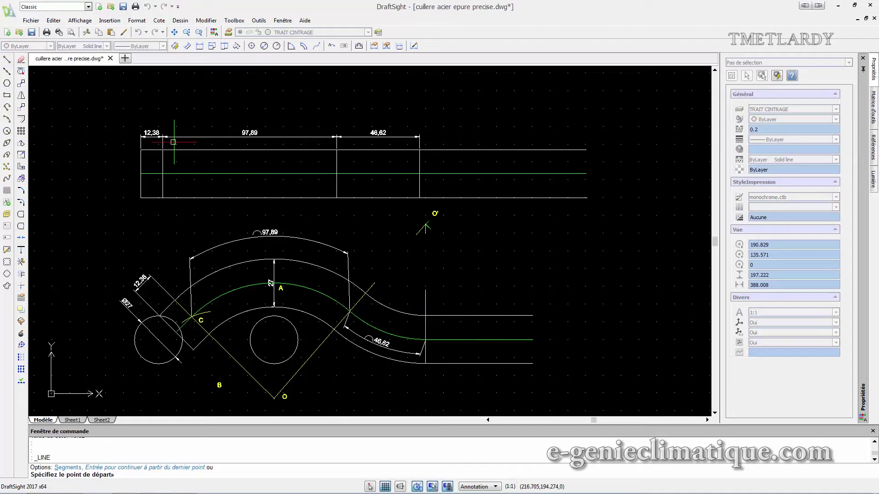
click(162, 197)
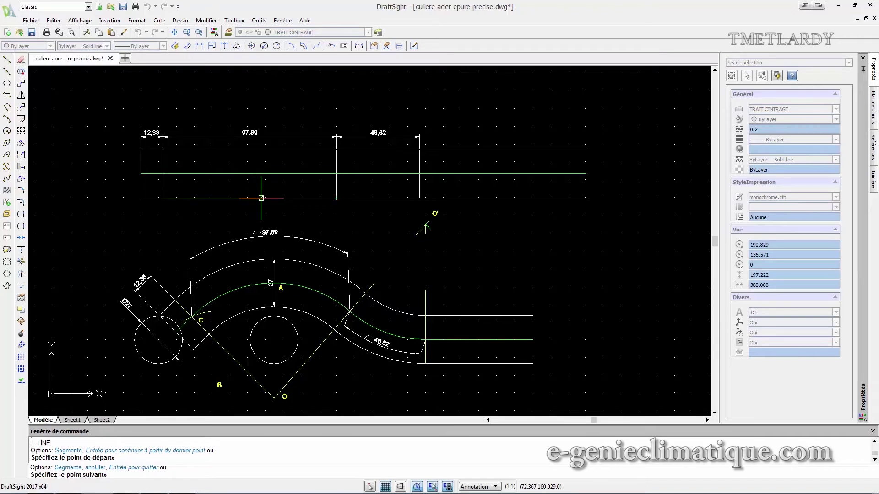
scroll(258, 198, up, 2)
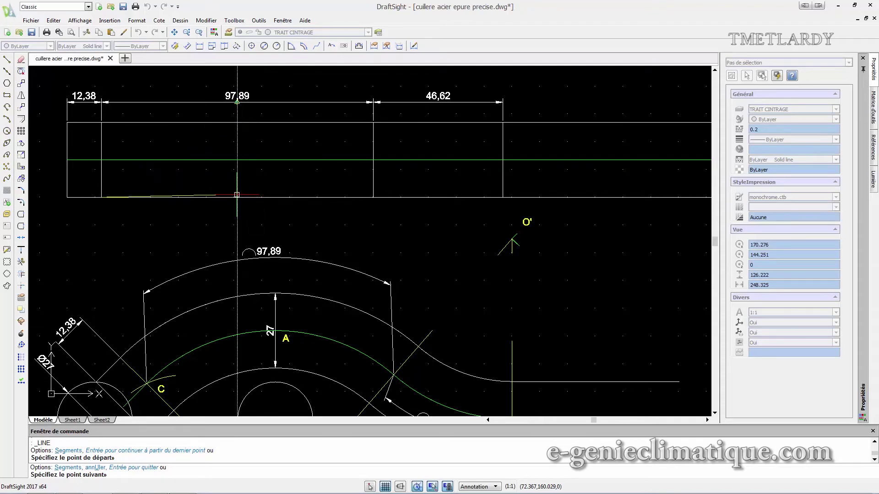
click(236, 103)
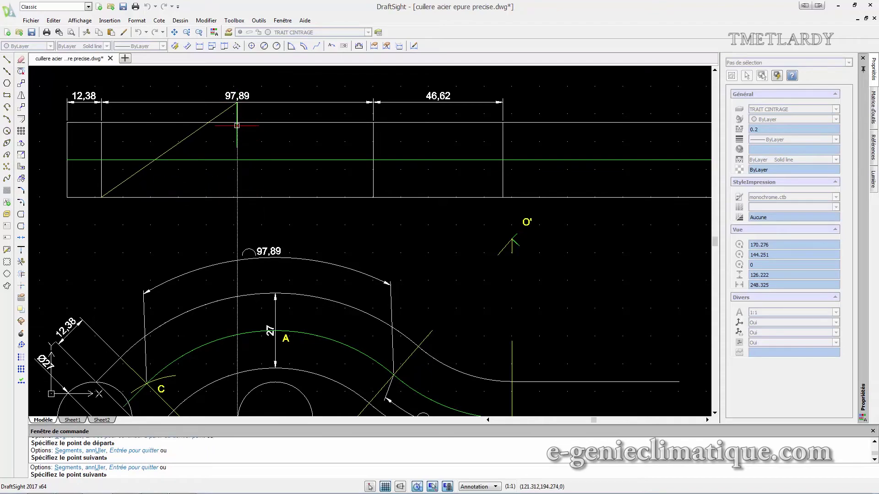
click(237, 197)
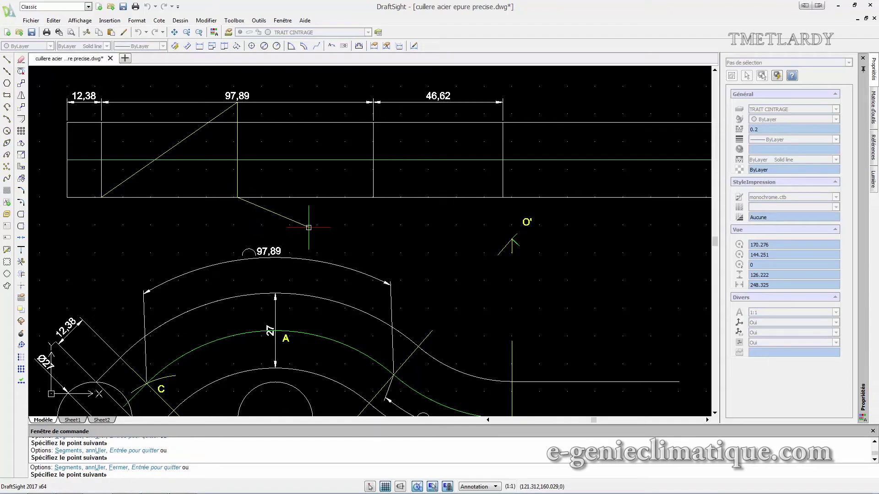
key(Escape)
click(188, 140)
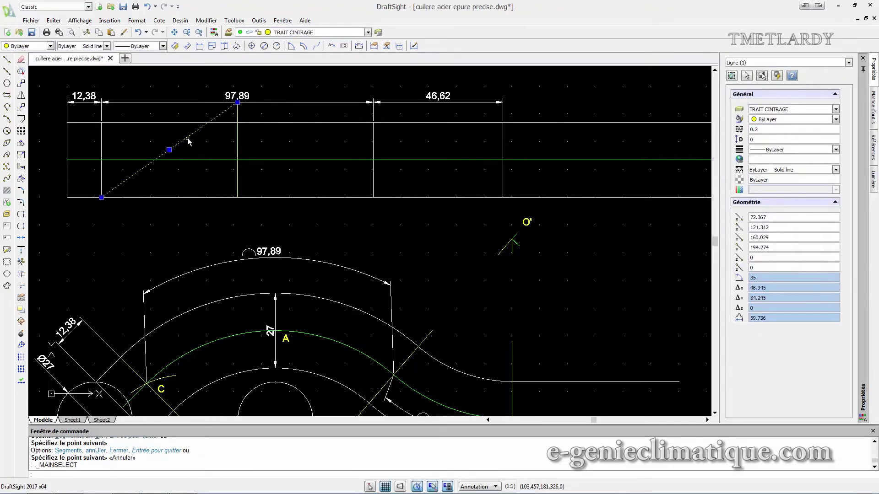
key(Delete)
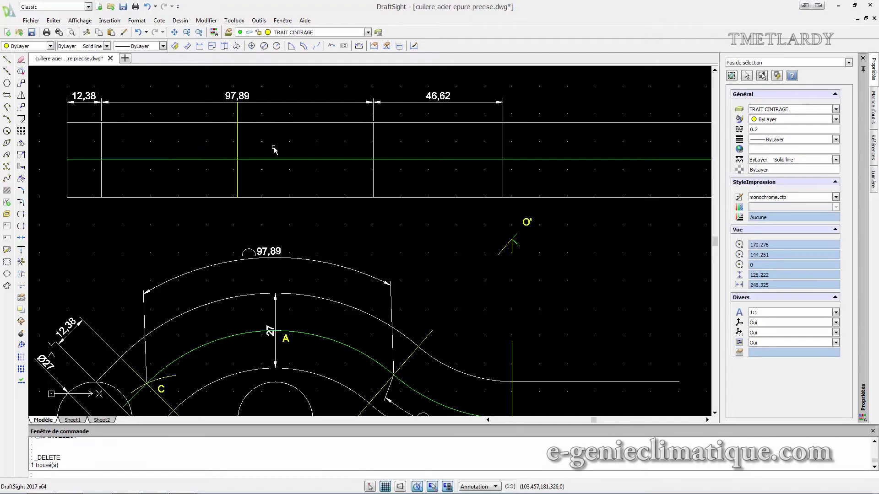
Add an angular dimension to the large bend's inner arc and place it just above point O
scroll(273, 148, down, 1)
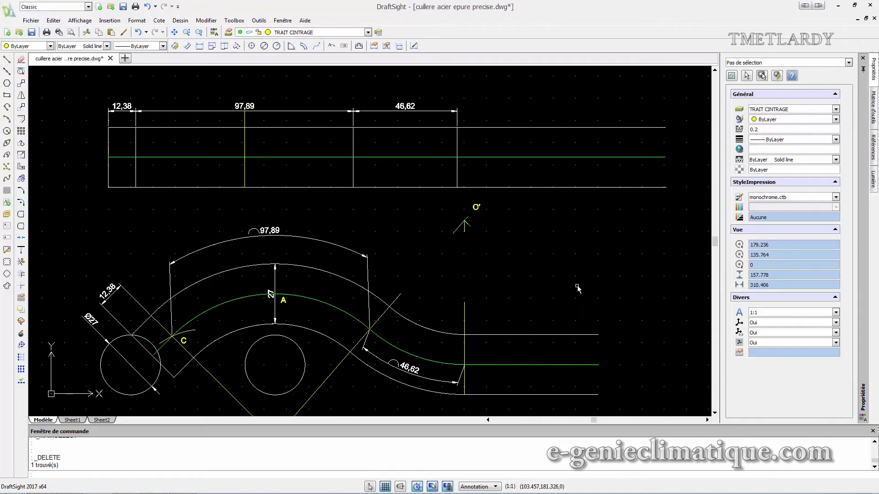
scroll(472, 201, down, 1)
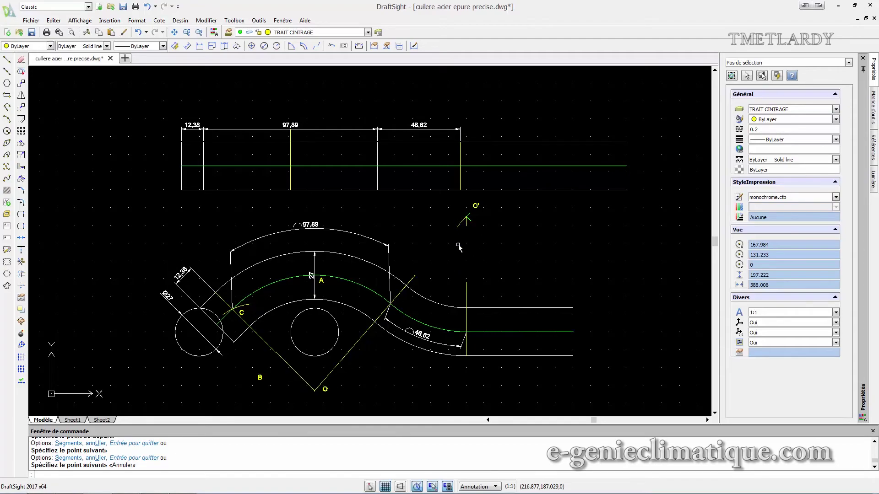
click(160, 21)
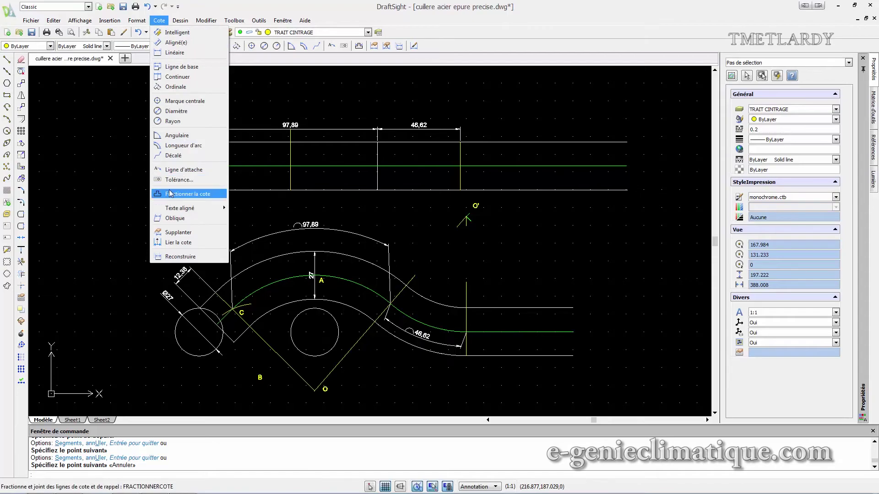
click(178, 137)
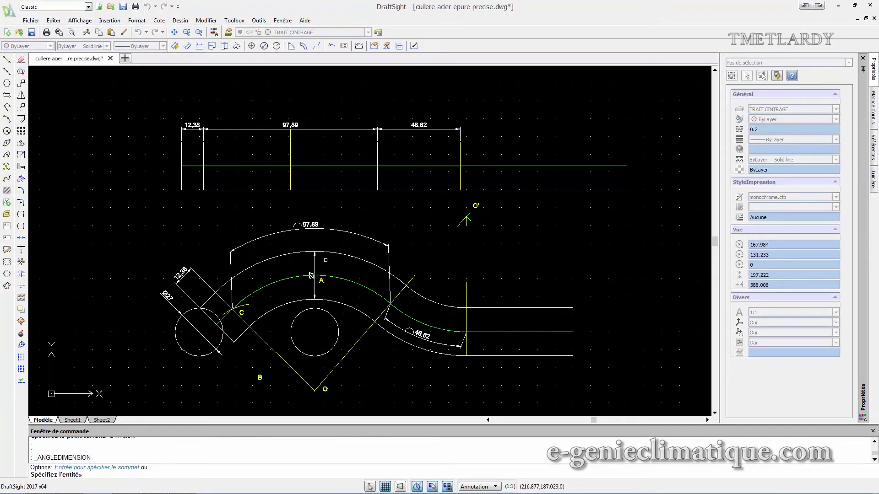
click(332, 302)
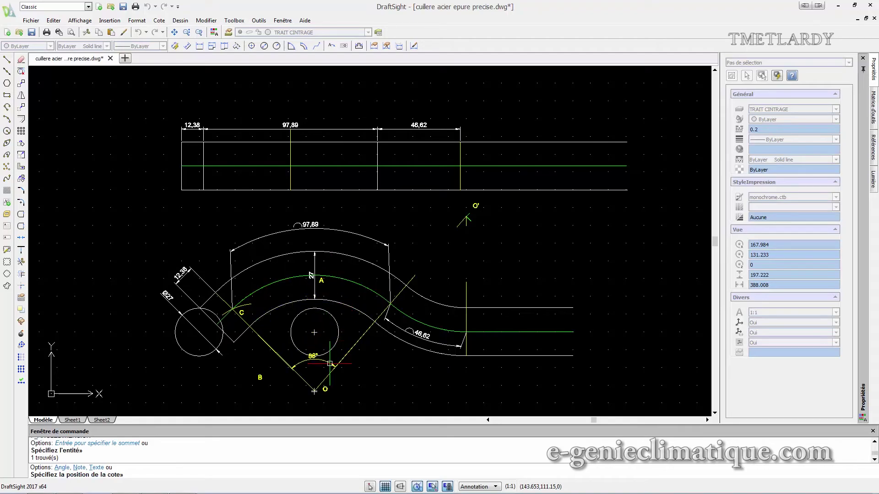
click(315, 367)
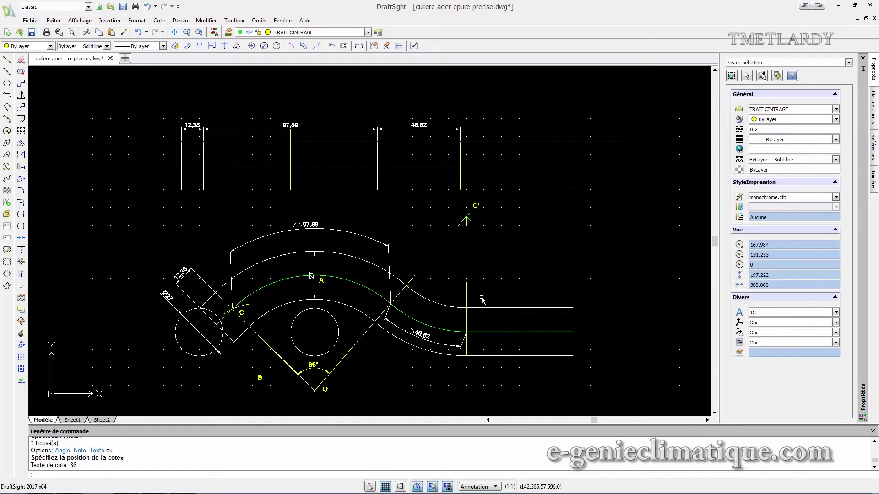
Add an angular dimension to the smaller bend's upper arc and place it just above the arc
key(Return)
click(429, 169)
click(160, 20)
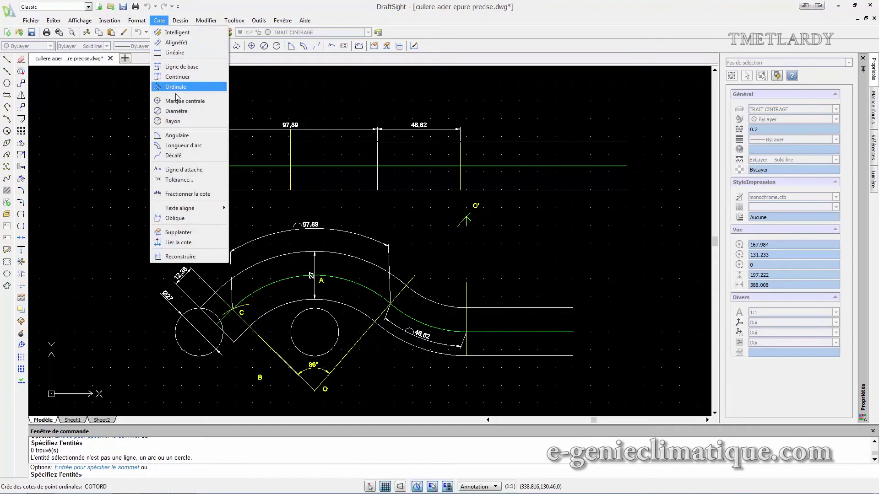
click(181, 136)
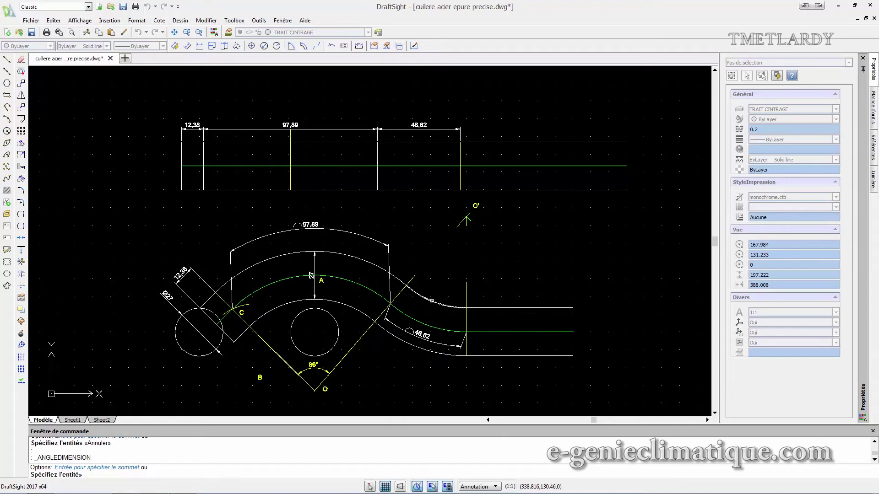
click(435, 300)
click(443, 291)
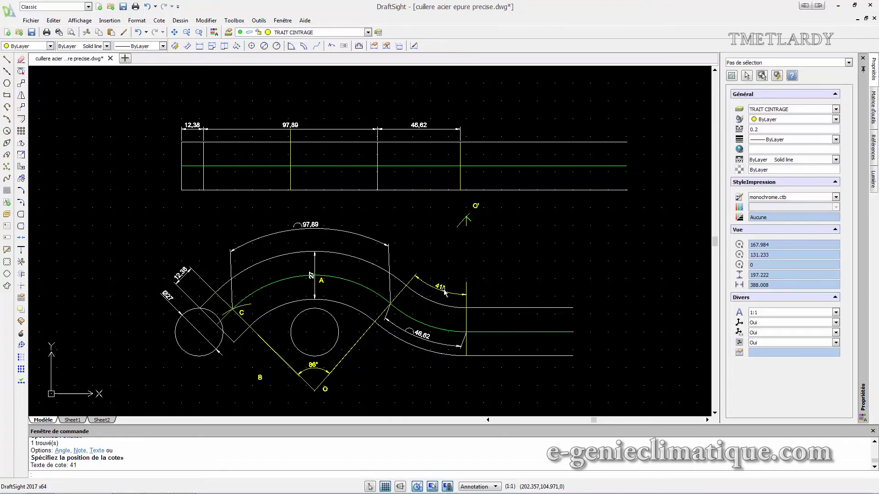
Move the Ø27 circle at the left end of the bend horizontally toward the middle circle, placing its centre at about X 75.8
middle_drag(444, 293, 395, 275)
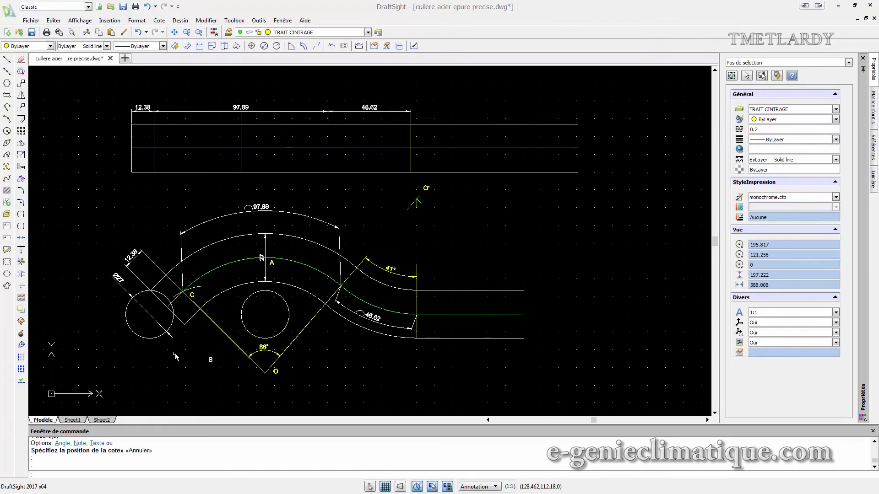
scroll(179, 378, up, 1)
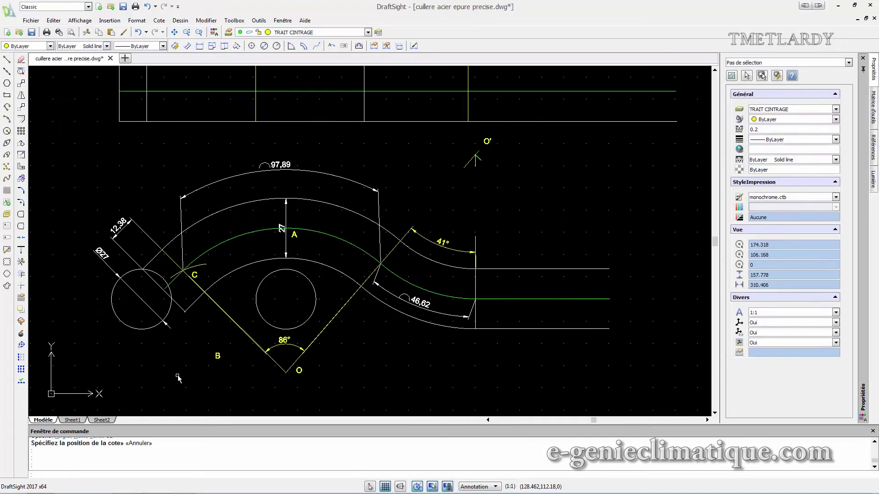
scroll(178, 377, up, 1)
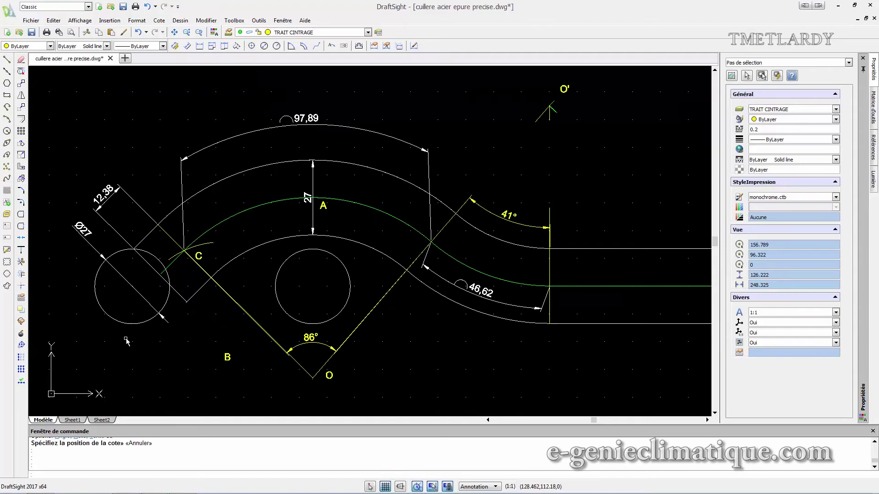
mouse_move(141, 351)
middle_down()
mouse_move(173, 304)
mouse_move(148, 302)
middle_up()
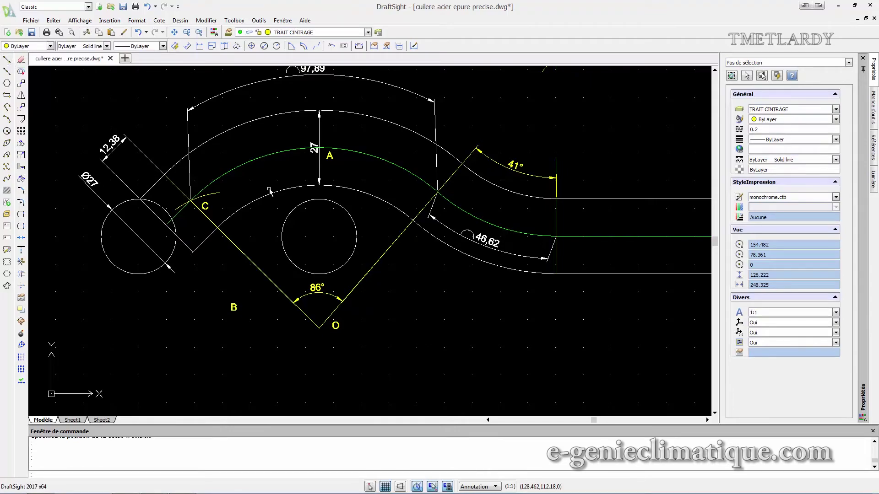
click(102, 239)
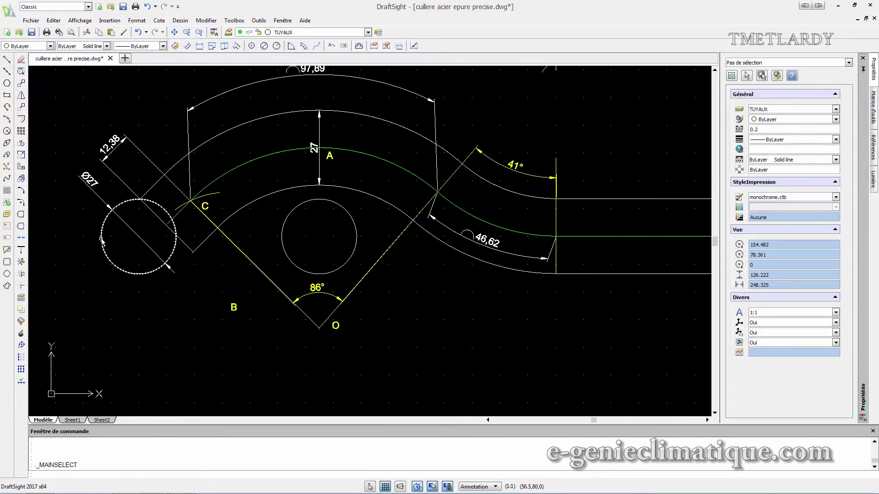
click(139, 236)
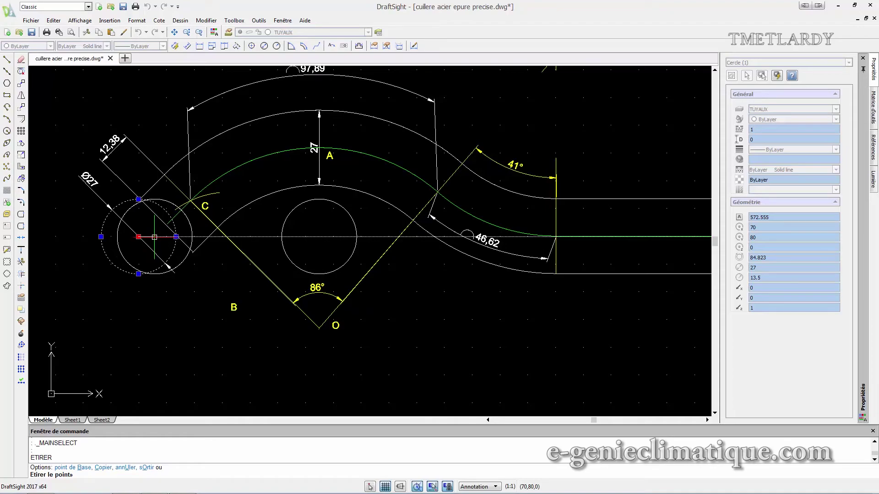
click(155, 237)
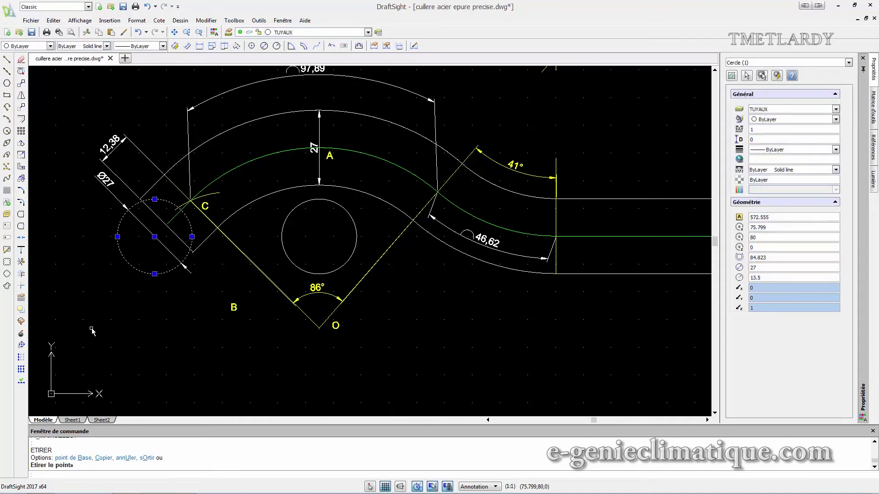
key(Escape)
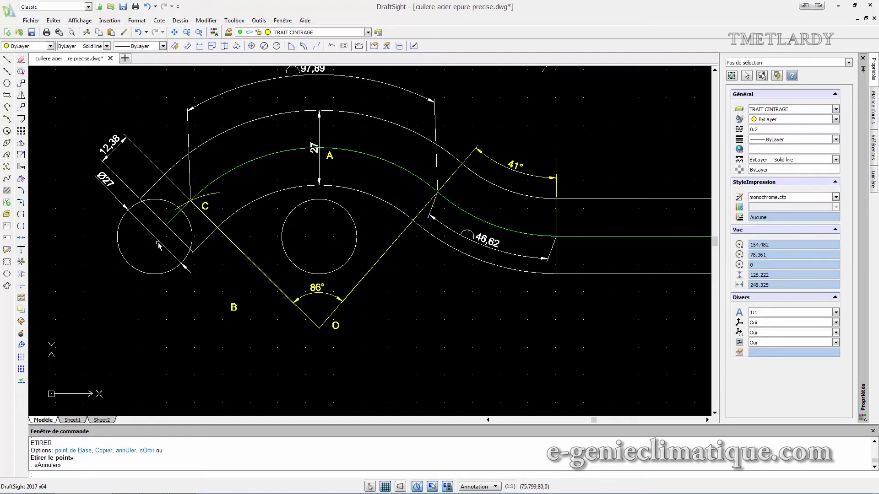
Add a horizontal linear dimension between the centres of the two circles and place it just below point O
click(159, 21)
click(175, 53)
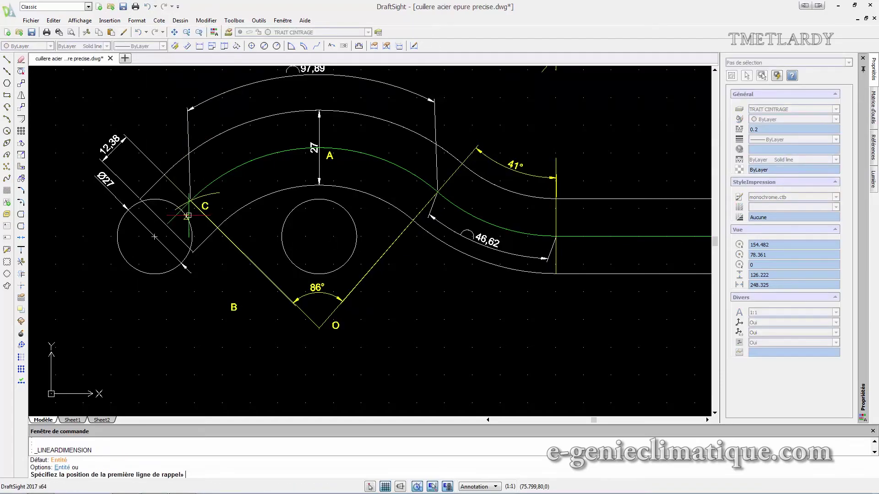
click(154, 237)
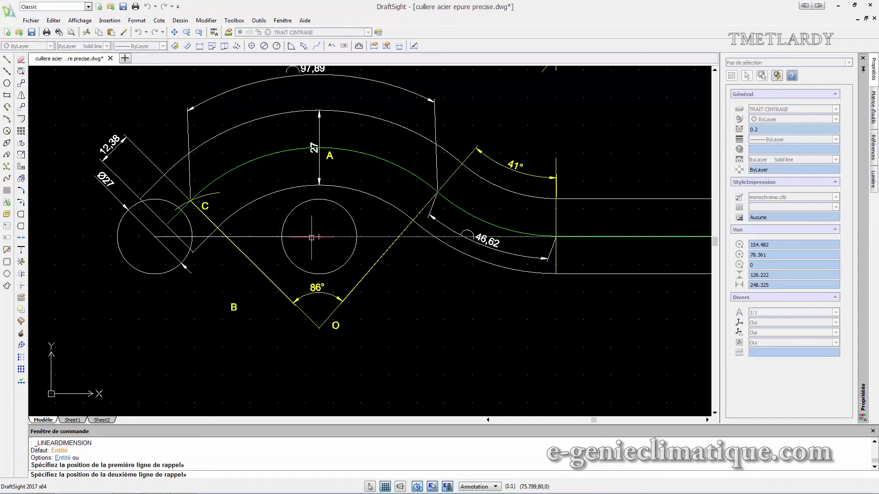
click(319, 237)
click(302, 347)
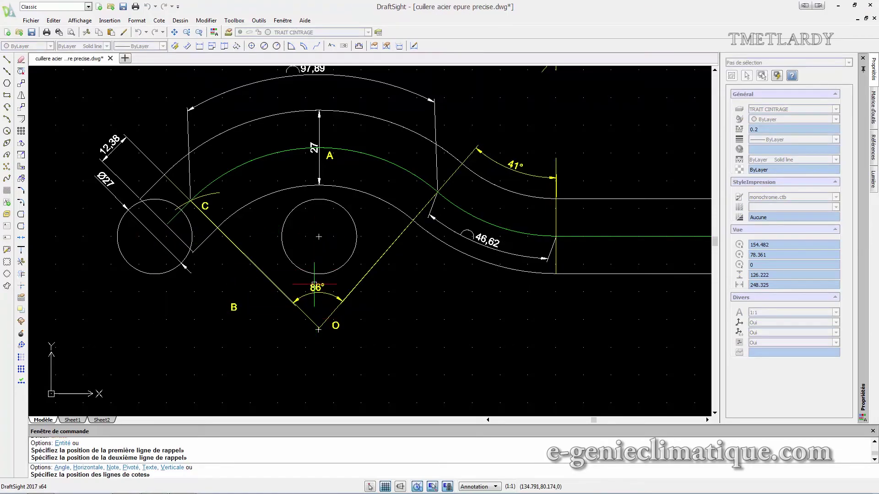
Move the large bend's angular dimension up from point O to just above the middle circle
click(311, 294)
click(318, 287)
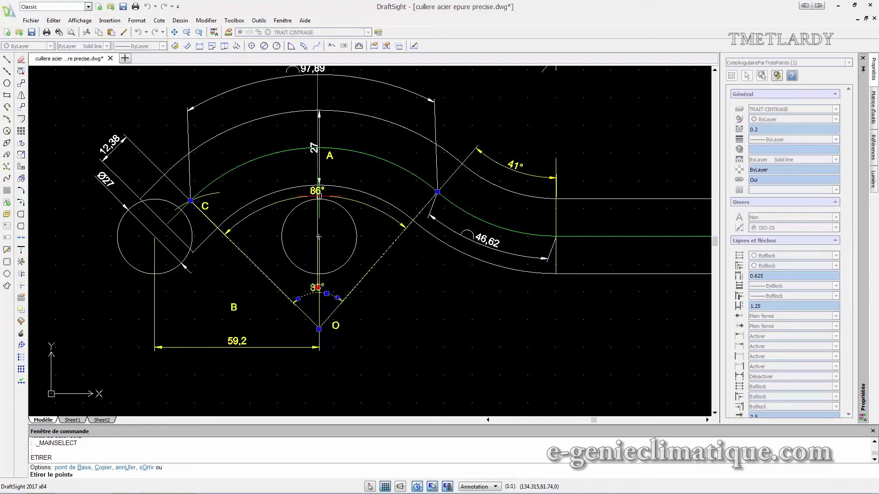
click(319, 196)
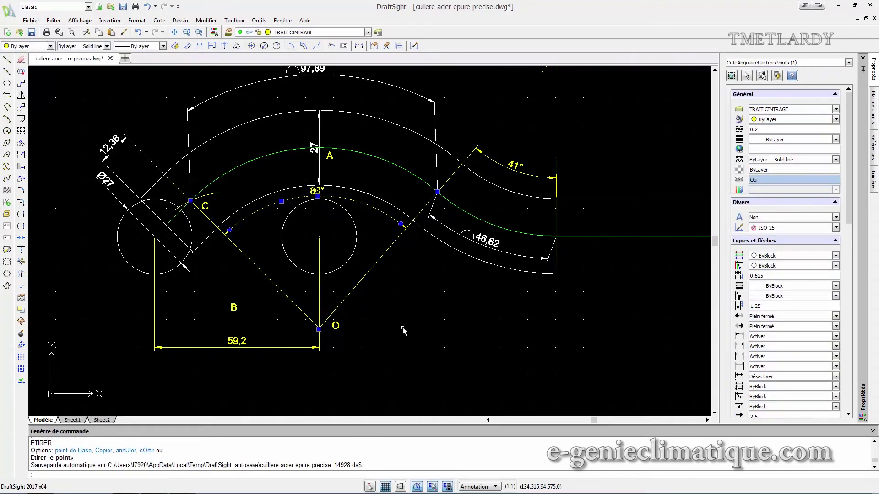
key(Escape)
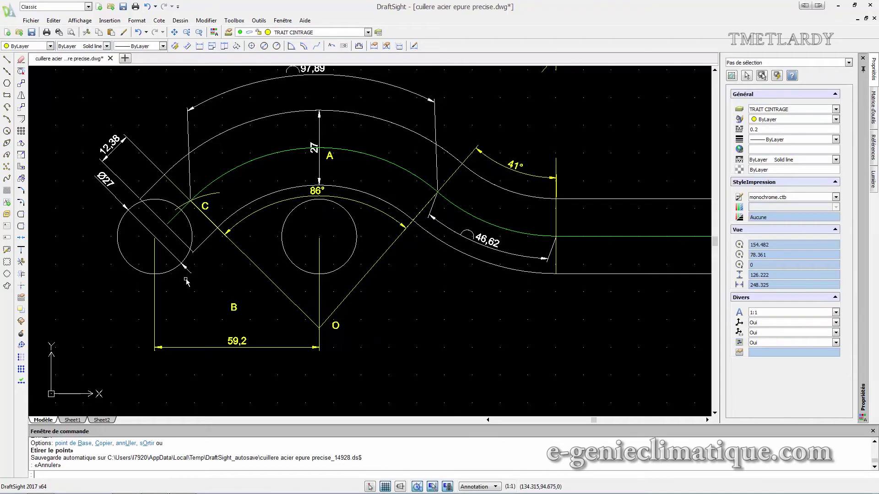
scroll(182, 290, down, 1)
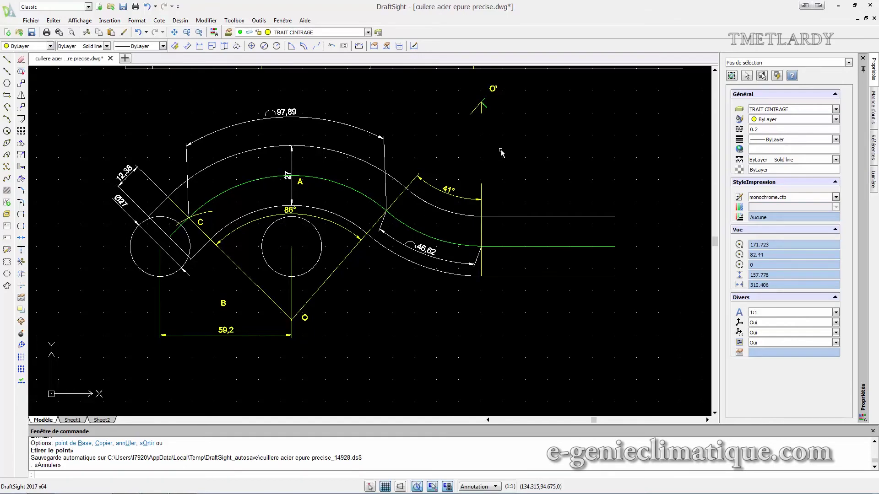
middle_drag(502, 153, 490, 276)
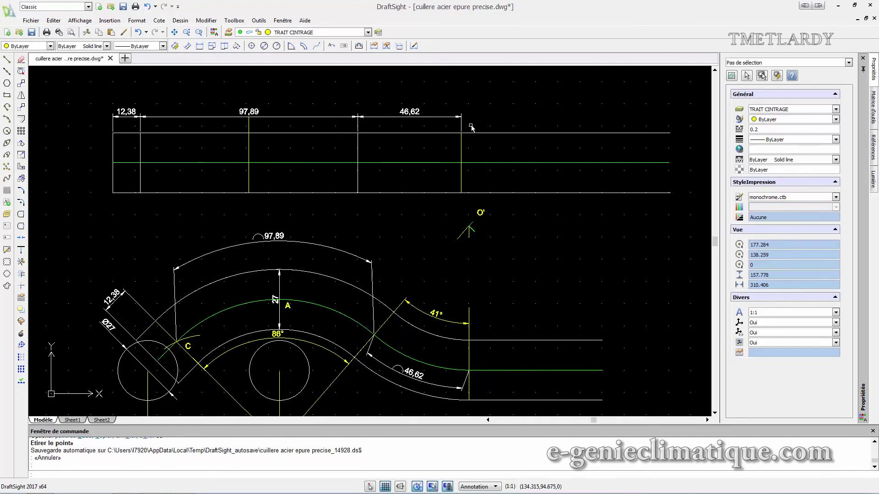
scroll(472, 128, down, 2)
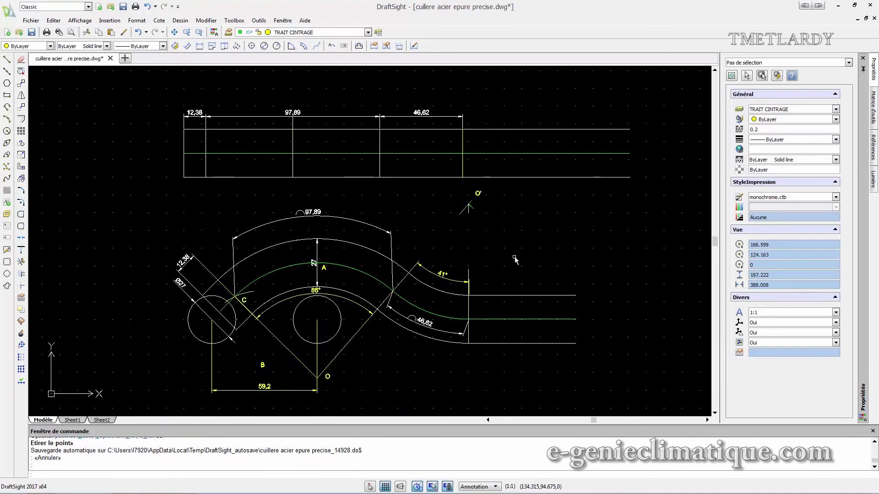
mouse_move(515, 260)
middle_down()
mouse_move(494, 237)
mouse_move(461, 242)
middle_up()
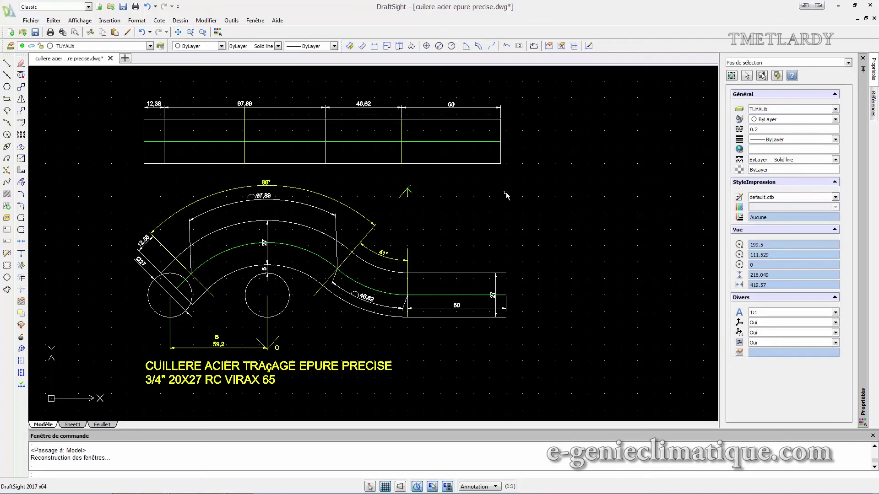
Enable printing for the Axes, cotation, FIBRE NEUTRE, TEXTE, TRAIT CINTRAGE and TUYAUX layers
click(10, 46)
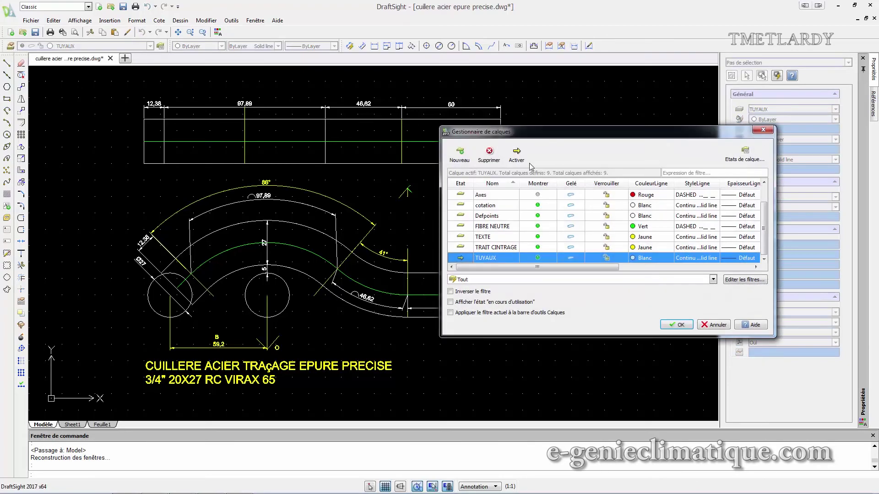
drag(457, 134, 118, 138)
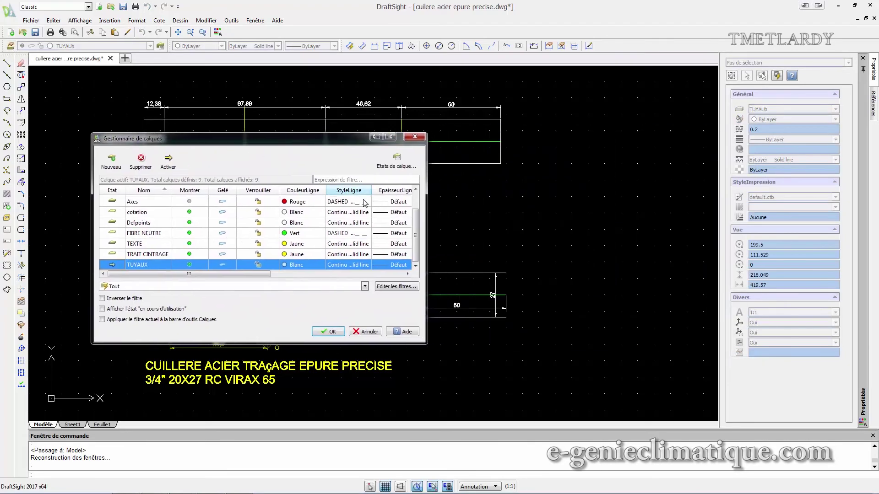
drag(425, 229, 782, 229)
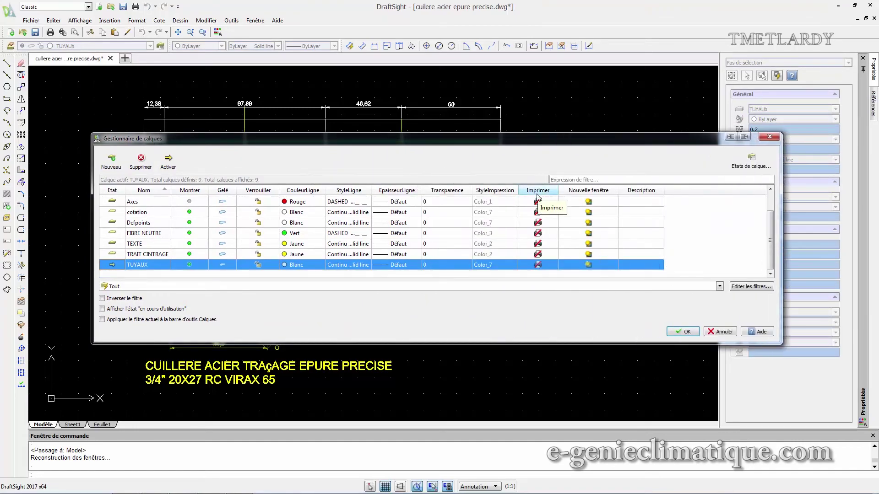
click(538, 265)
click(539, 254)
click(541, 245)
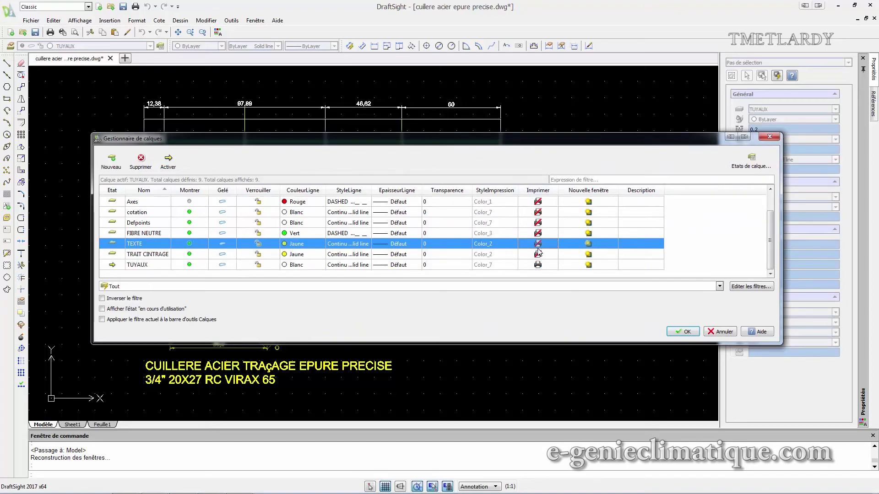
click(538, 244)
click(540, 255)
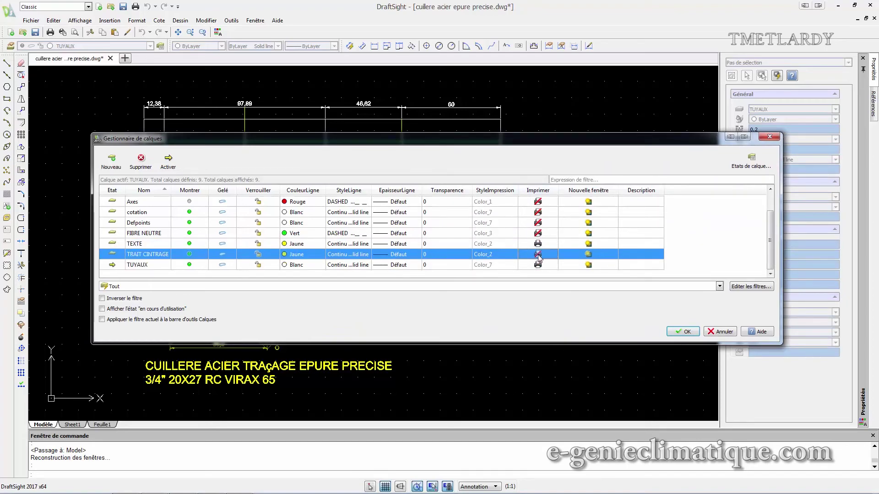
click(538, 254)
click(540, 234)
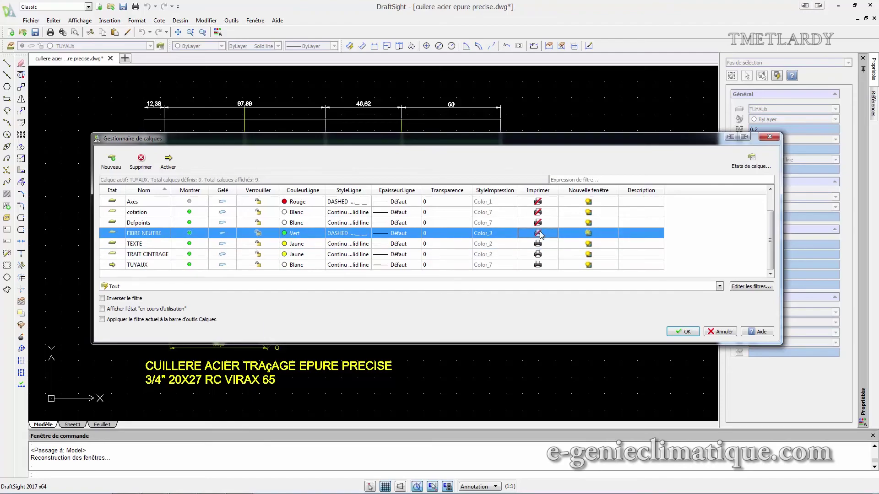
click(539, 223)
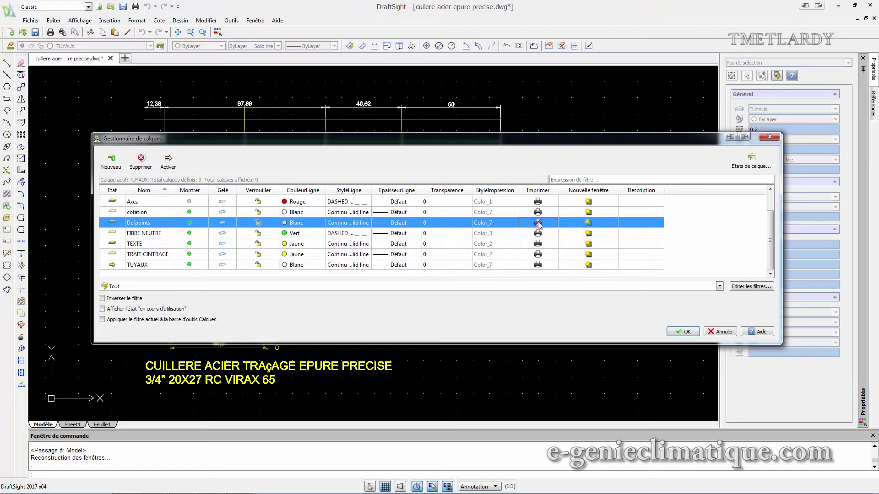
click(683, 331)
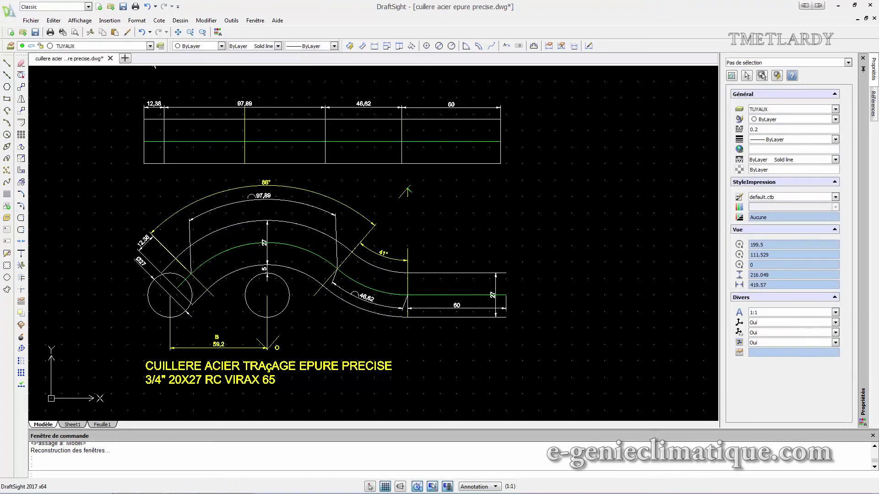
Open the print settings for the model and choose Adobe PDF as the printer
click(31, 20)
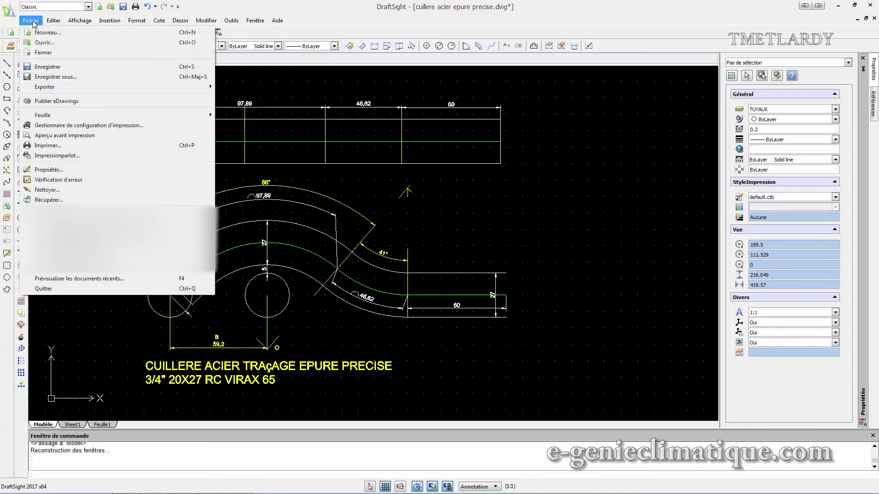
click(50, 146)
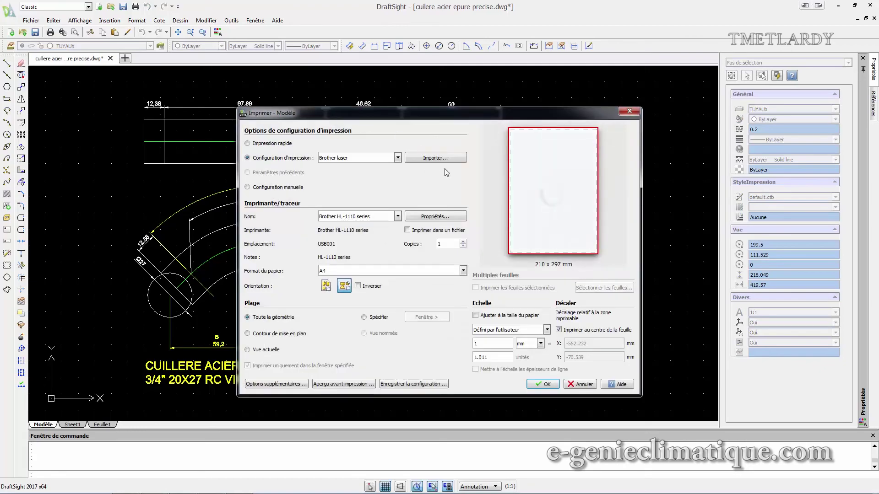
click(398, 216)
scroll(339, 272, down, 2)
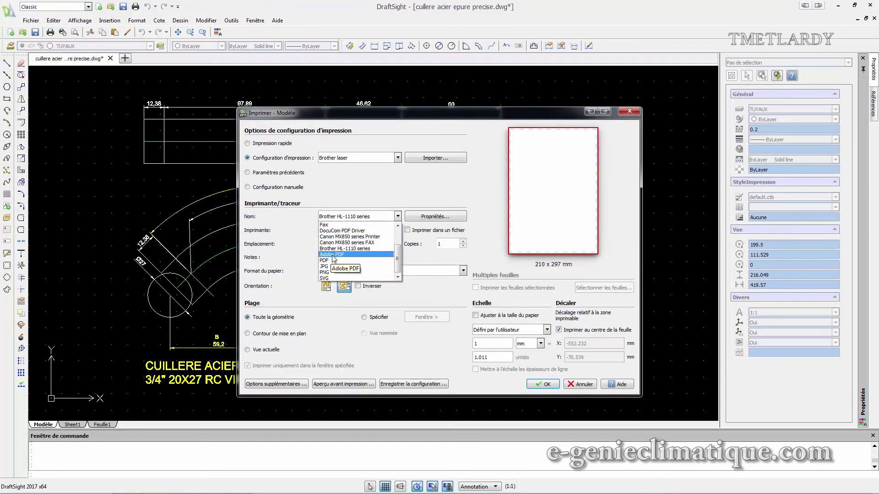
click(333, 256)
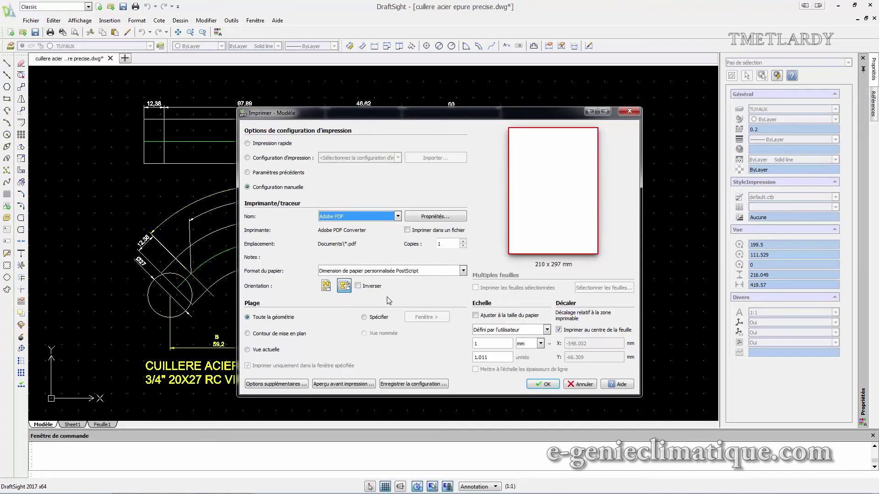
Set the print range to the current view and the scale to 1:1, and preview the print
click(273, 335)
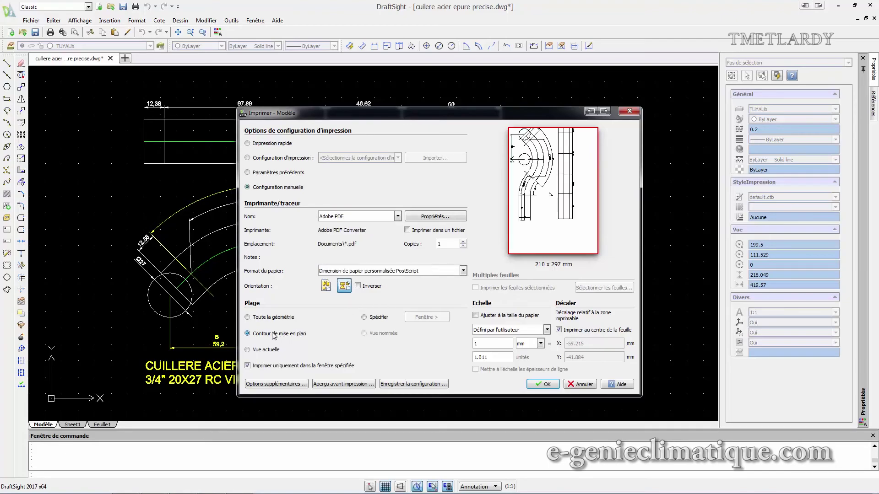
click(268, 350)
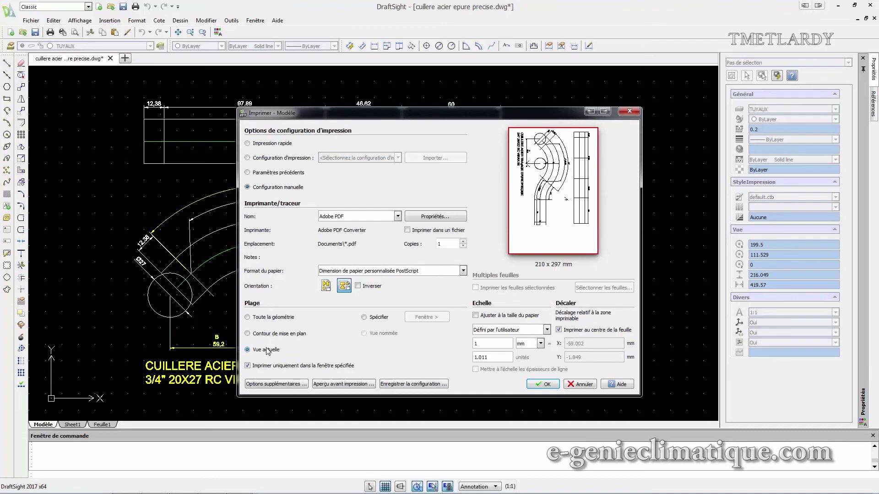
click(525, 331)
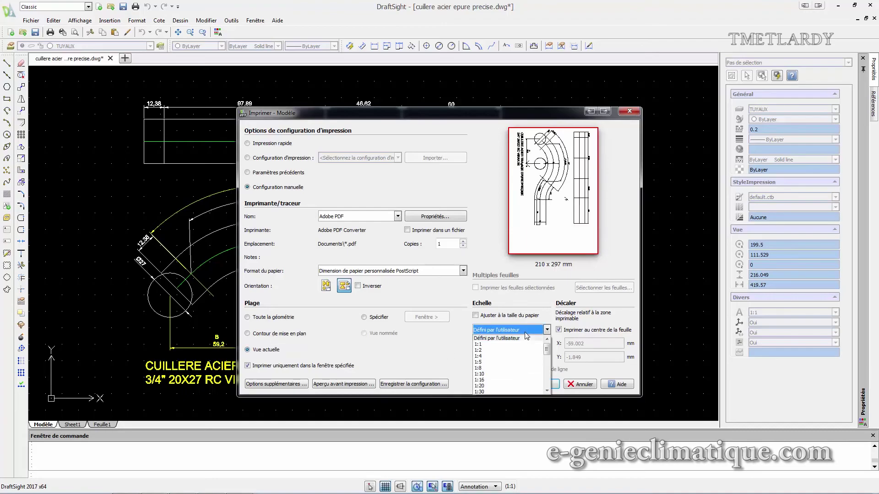
click(486, 344)
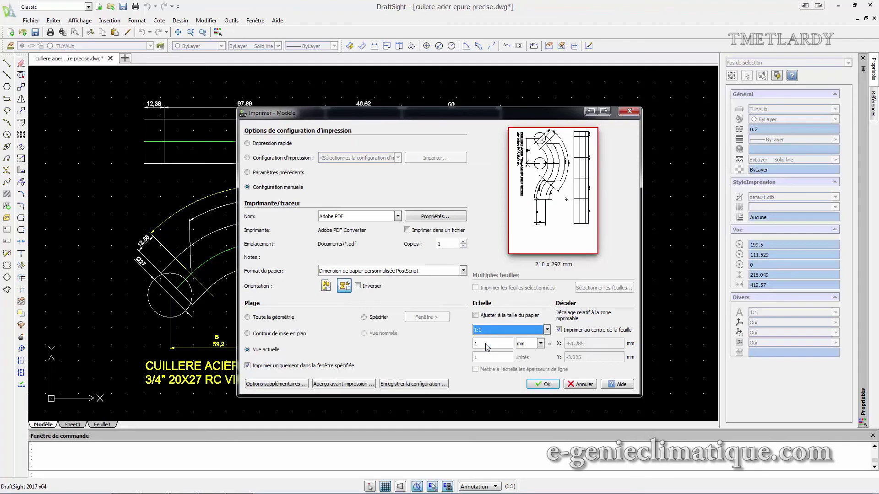
click(350, 384)
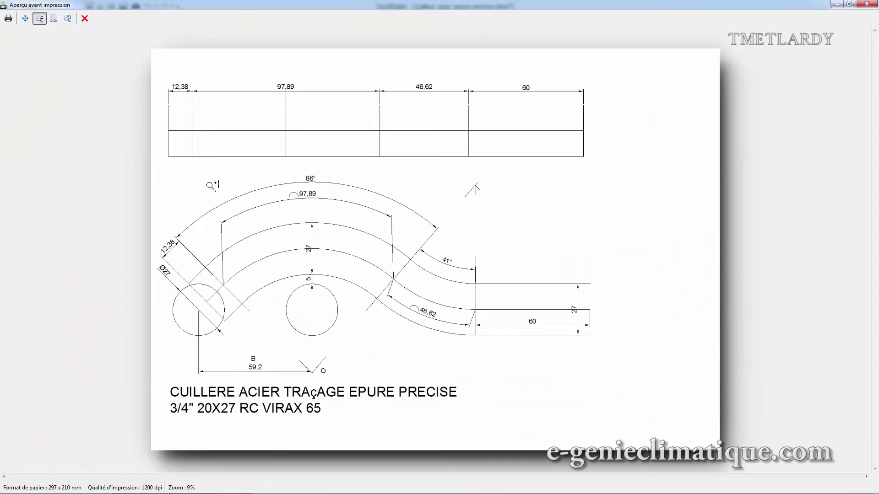
Close the print preview and print the drawing to a PDF file named cuillere acier epure precise centre
click(85, 18)
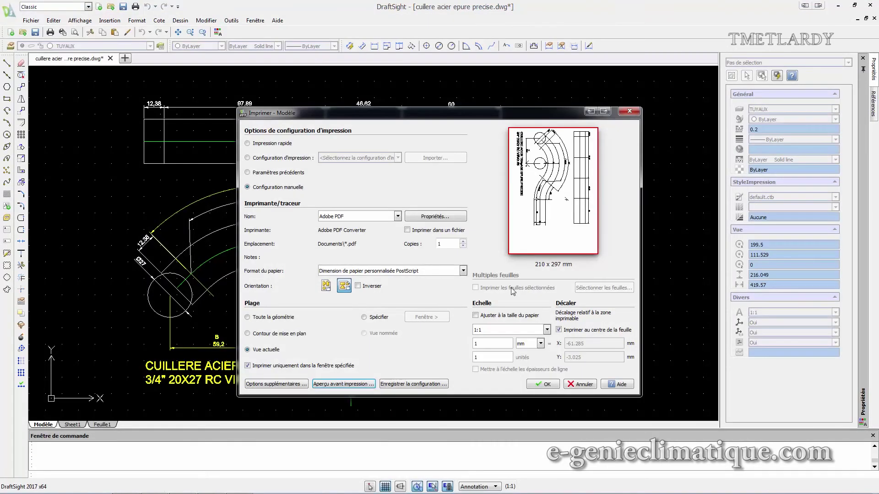
click(545, 385)
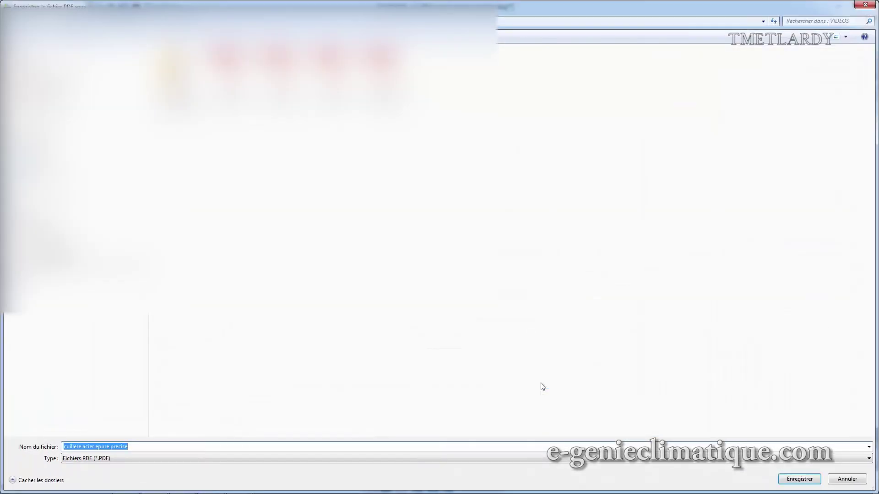
key(Return)
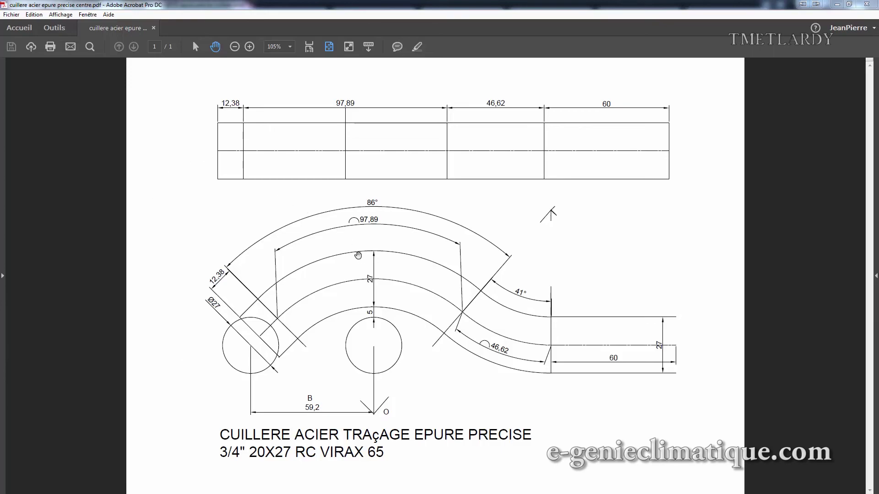
Open the print settings for the PDF in Adobe Acrobat and choose the Brother HL-1110 series printer
click(12, 14)
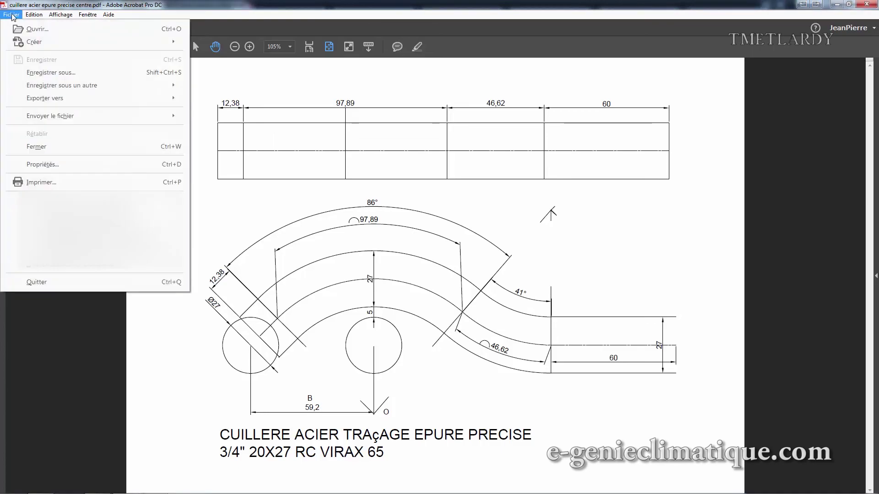
click(37, 183)
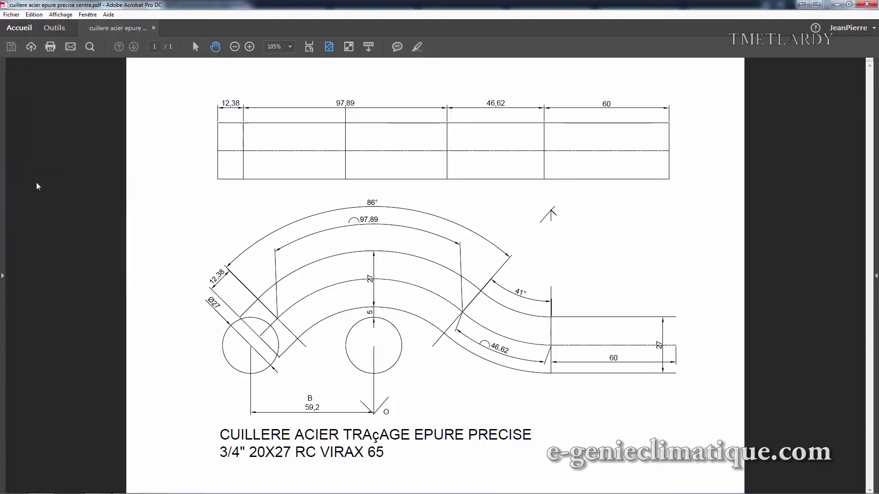
click(399, 117)
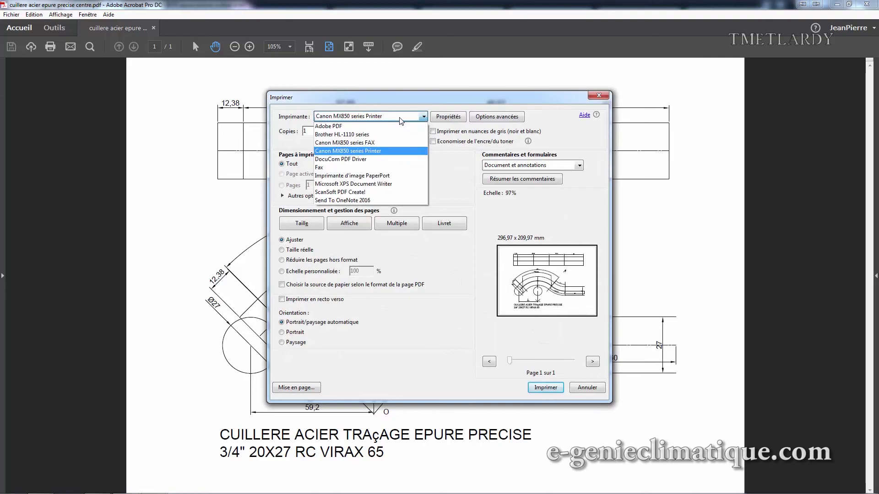
click(356, 135)
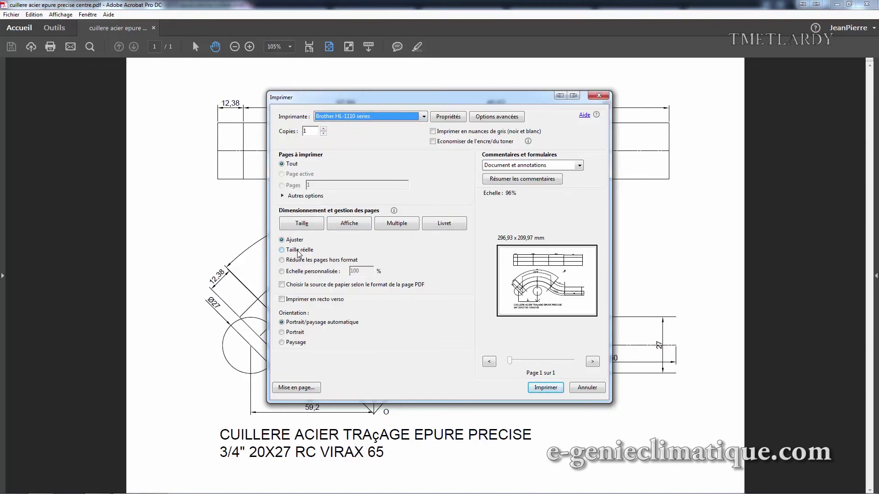
Set the page sizing to actual size (Taille réelle), print the PDF, and dismiss the printer status window
click(300, 251)
click(291, 241)
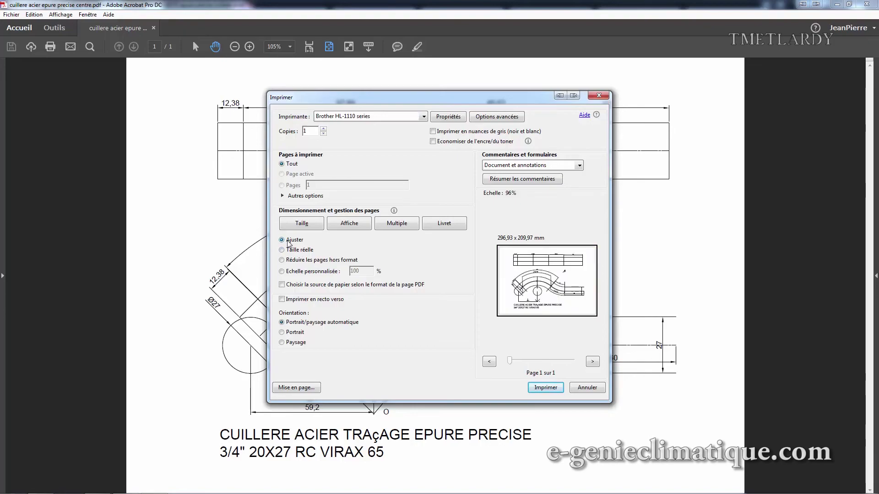
click(291, 251)
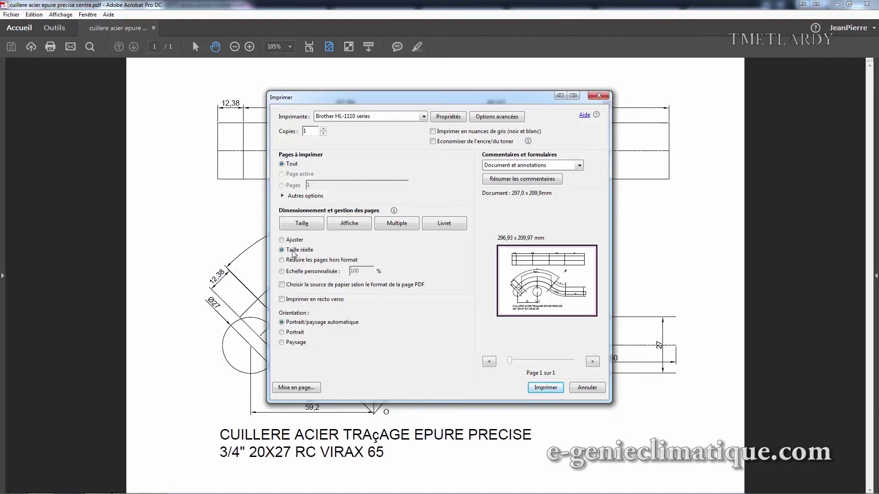
click(545, 389)
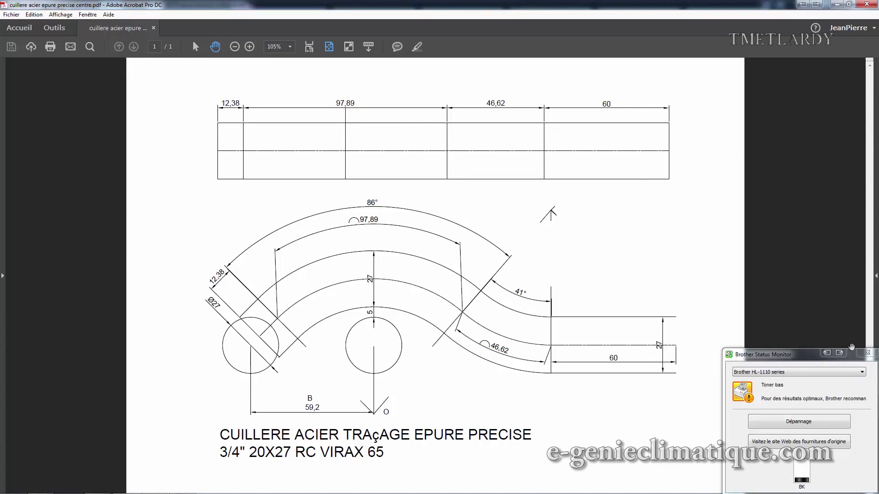
click(867, 353)
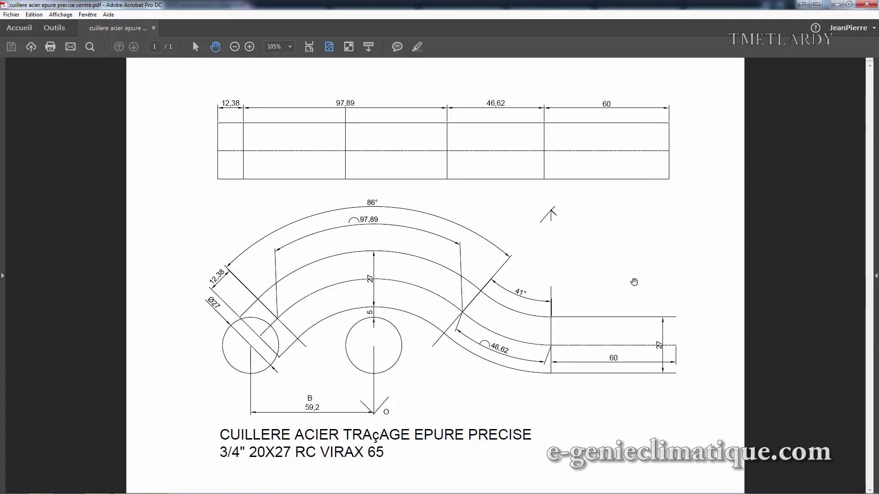